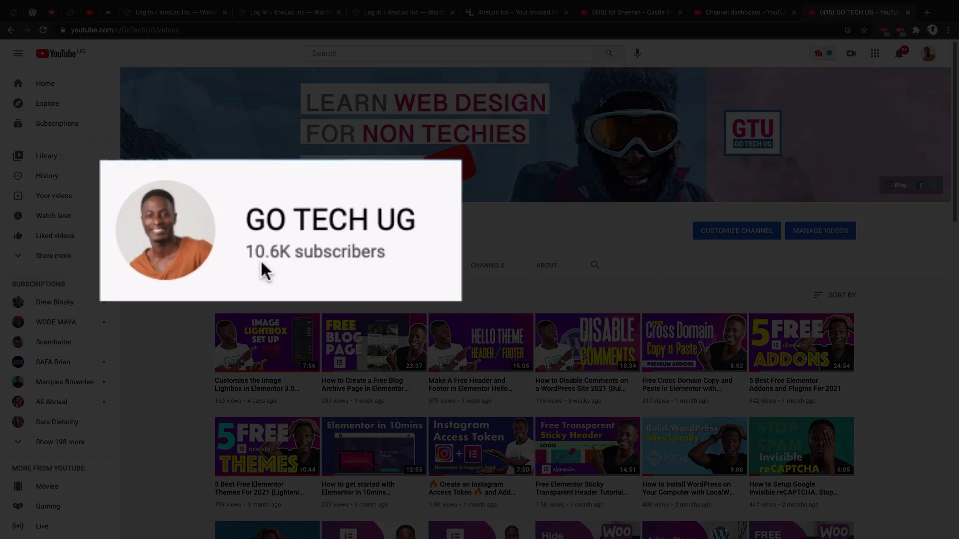
click(553, 267)
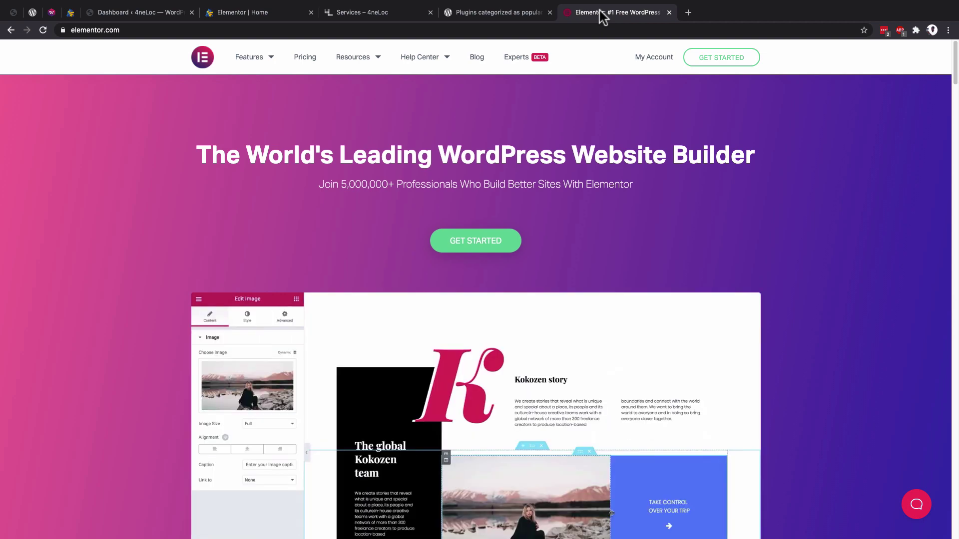
- Look through the popular plugins on the WordPress.org plugin directory, down to the Elementor Website Builder entry
click(503, 13)
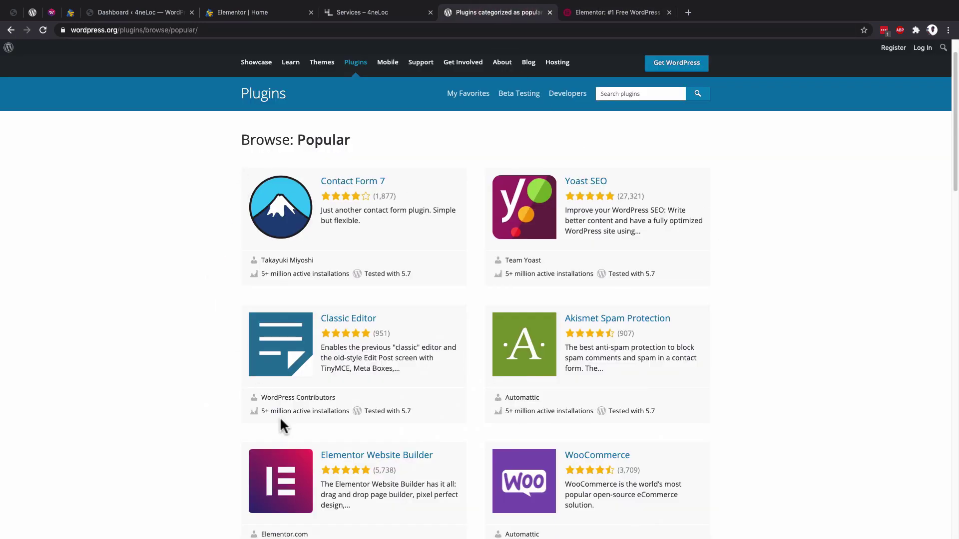
click(158, 30)
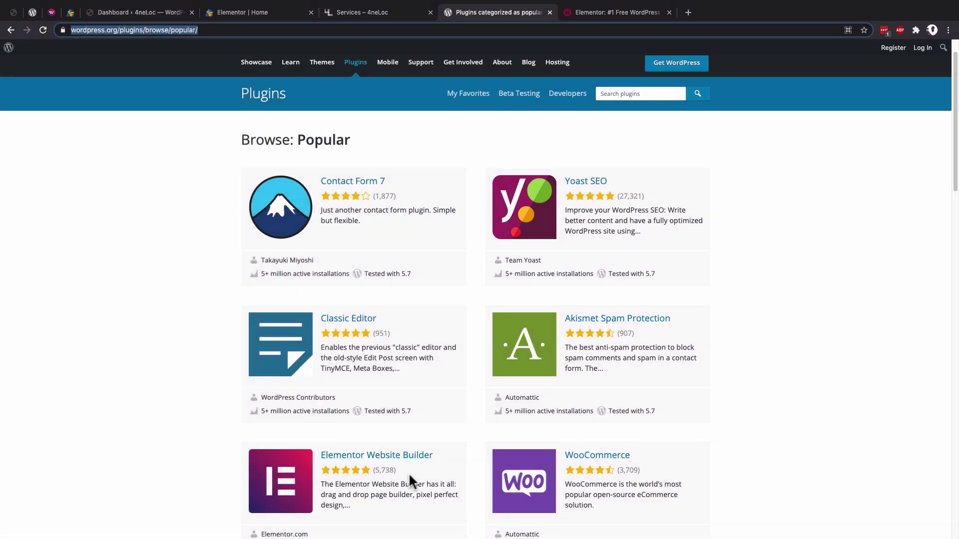
scroll(388, 479, down, 1)
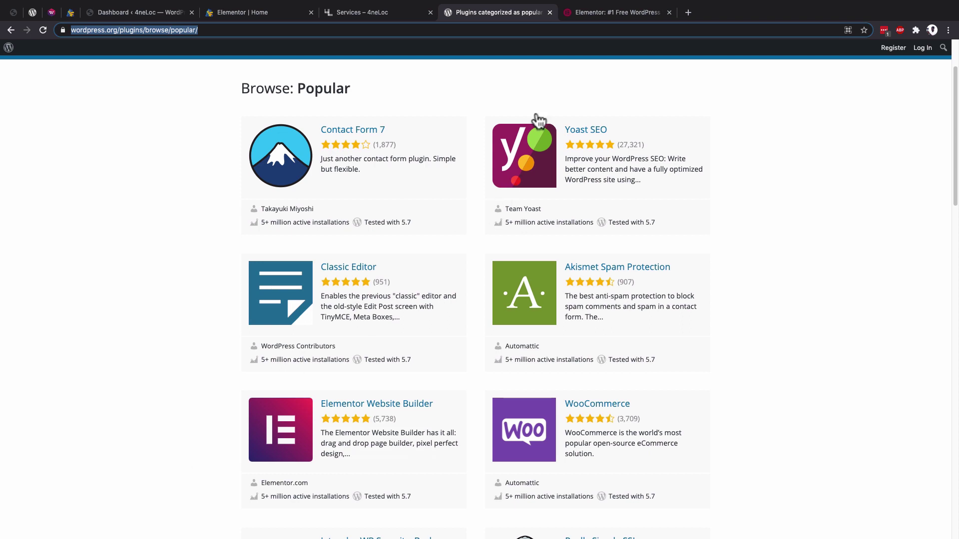
- Look through the elementor.com homepage down to its Theme Builder feature section
click(575, 13)
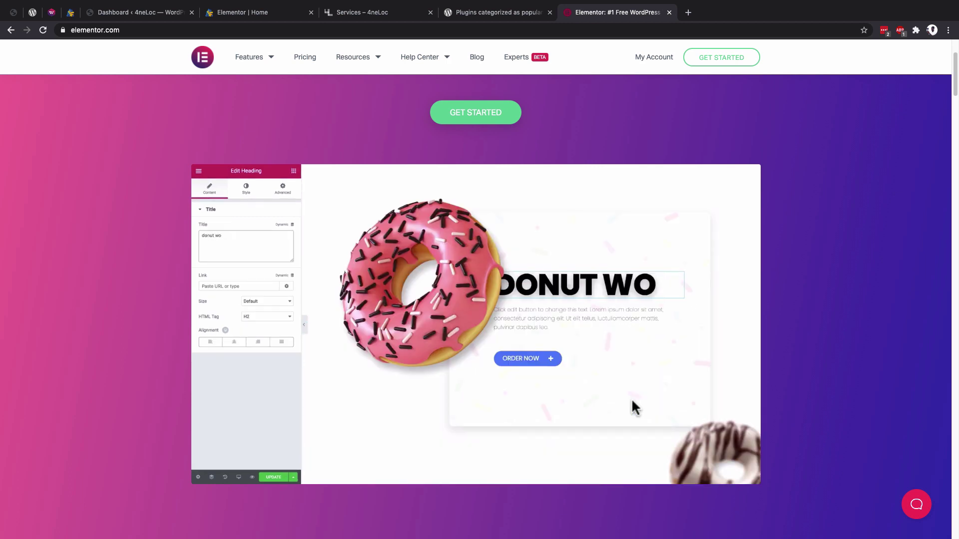
scroll(631, 397, down, 8)
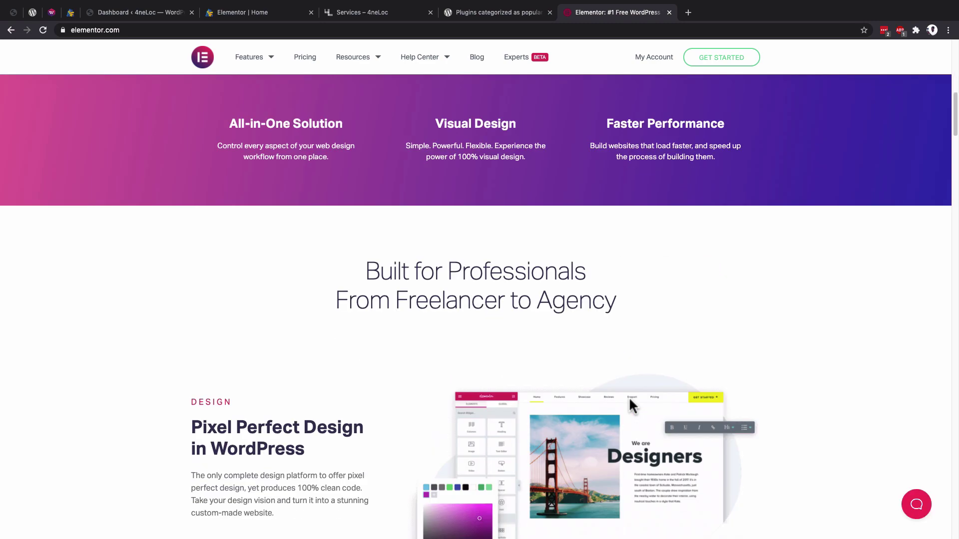
scroll(629, 400, down, 10)
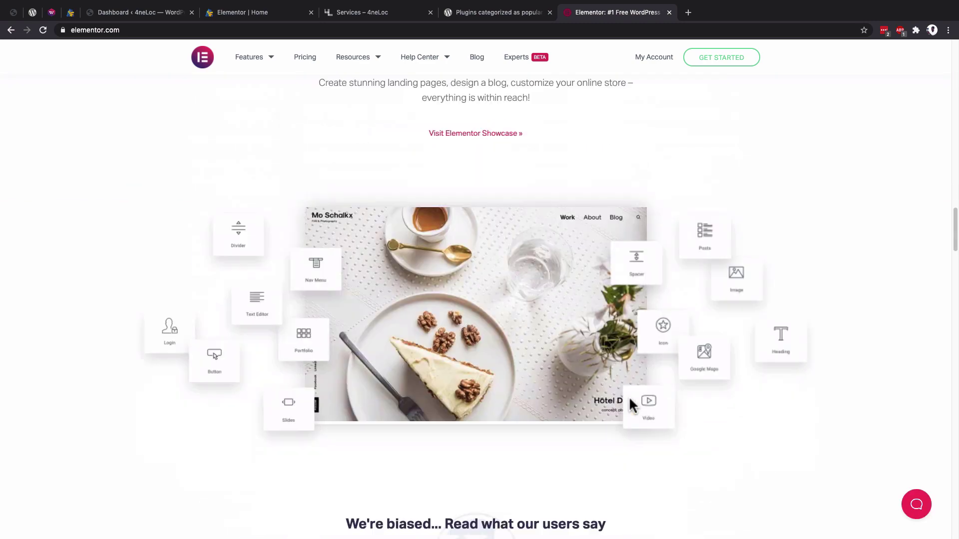
scroll(628, 396, down, 10)
scroll(629, 396, down, 6)
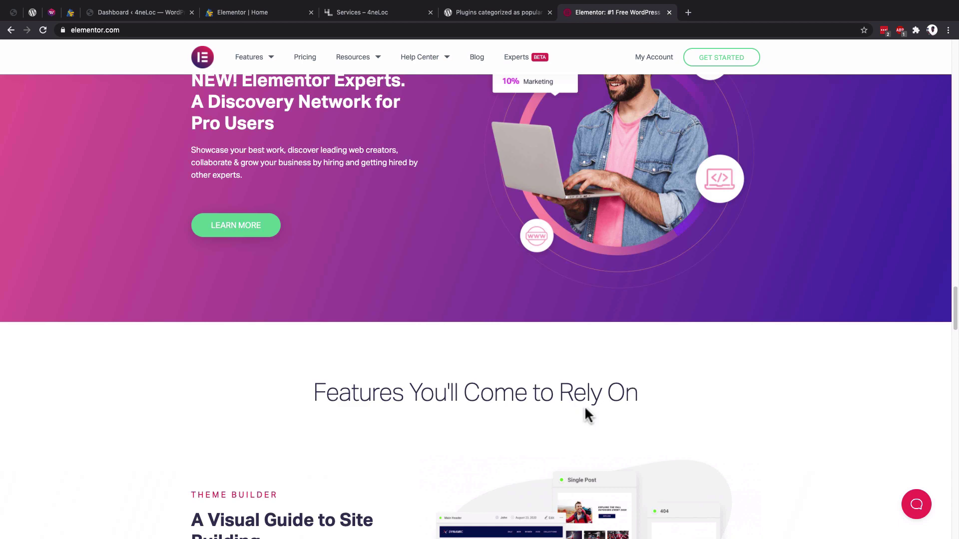
scroll(585, 412, down, 4)
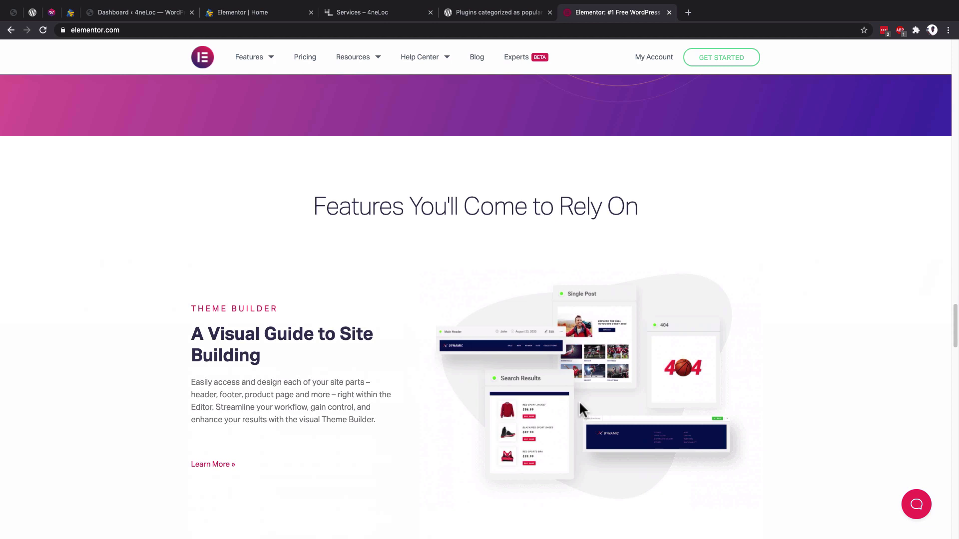
scroll(580, 402, down, 1)
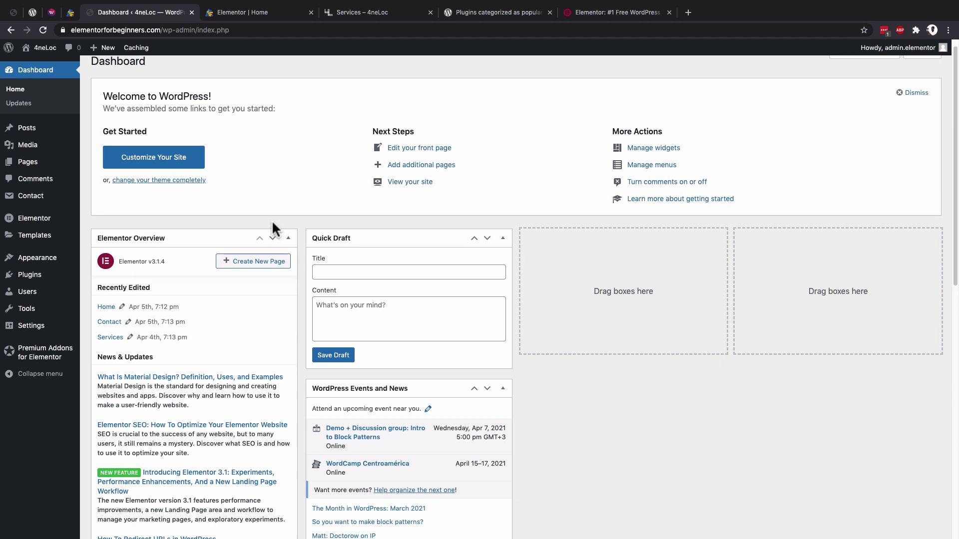
- Open the site's installed plugins list and examine the Elementor, Premium Addons for Elementor and Contact Form 7 entries
scroll(313, 172, up, 1)
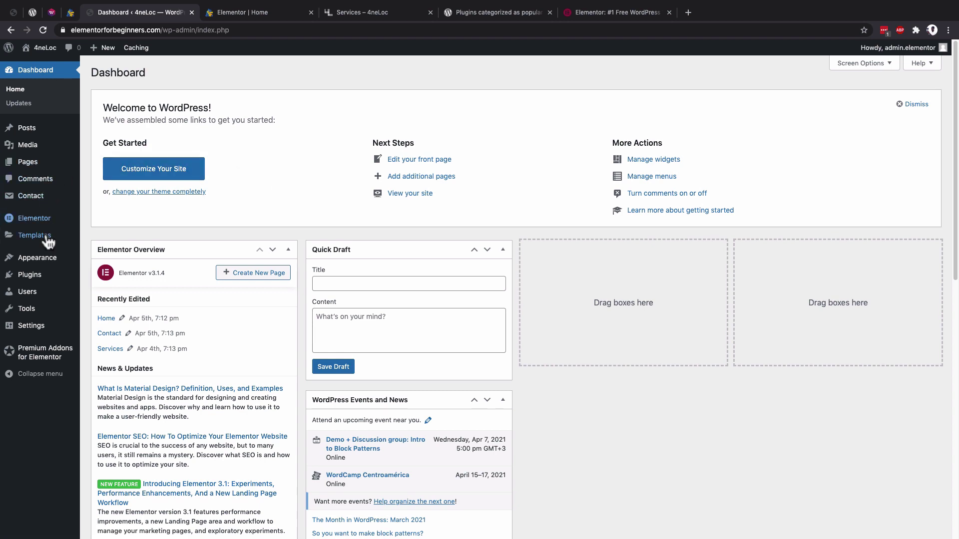
click(43, 279)
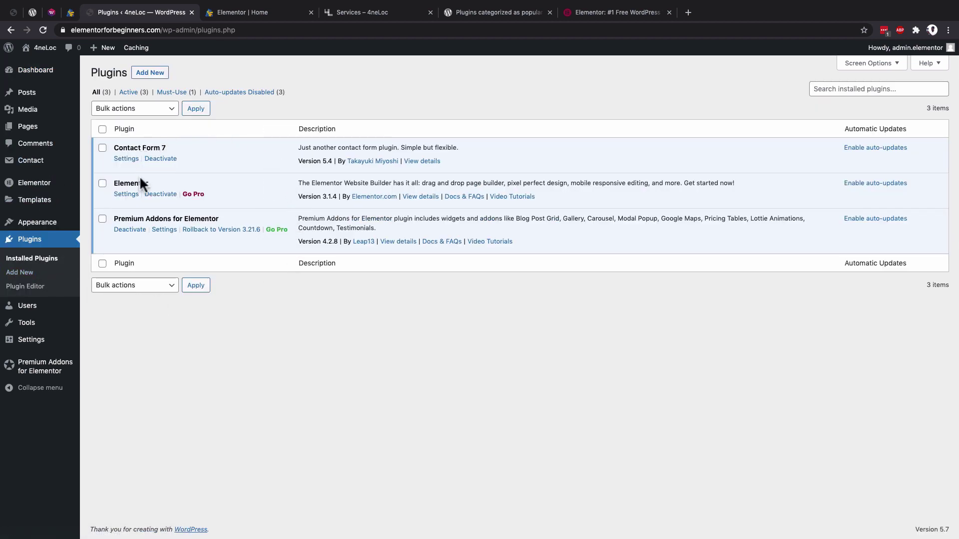
double_click(126, 183)
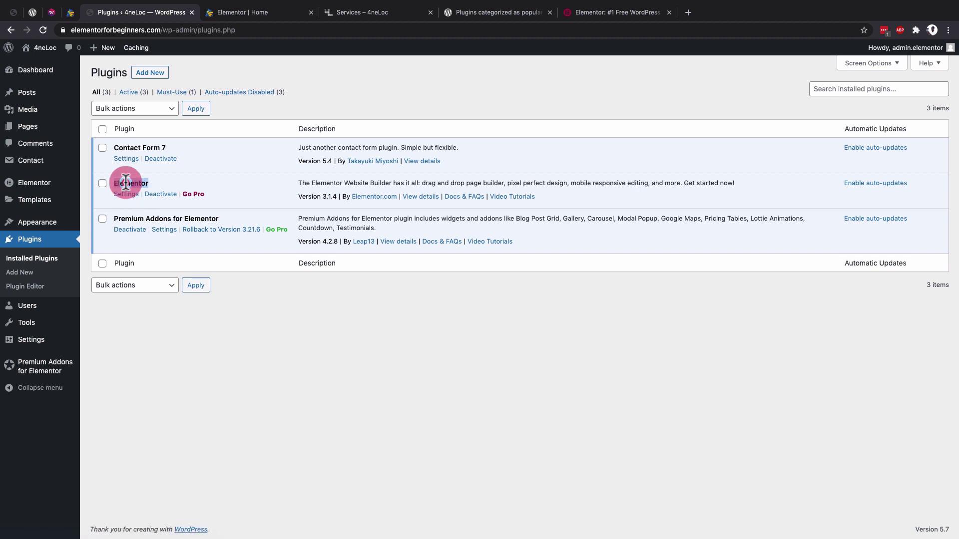
triple_click(134, 219)
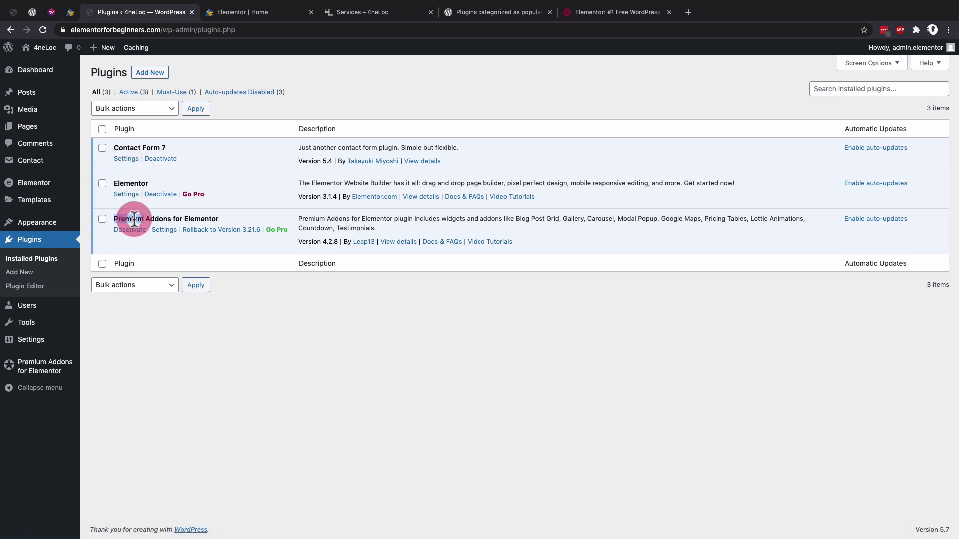
click(124, 145)
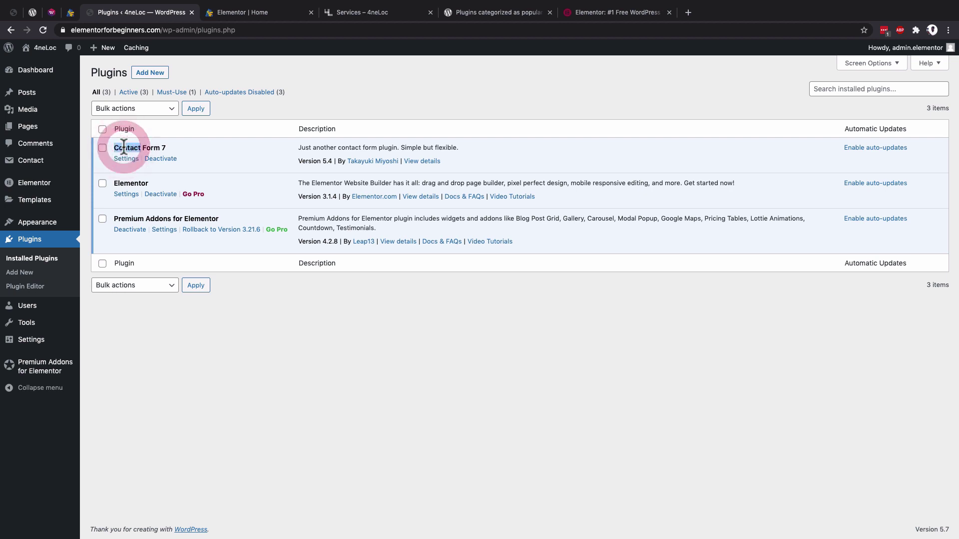
double_click(123, 147)
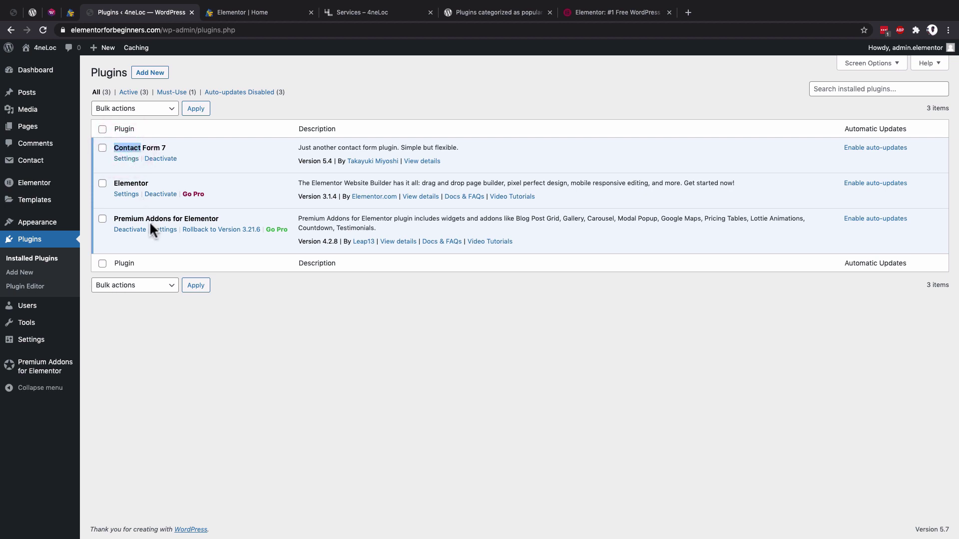
click(102, 220)
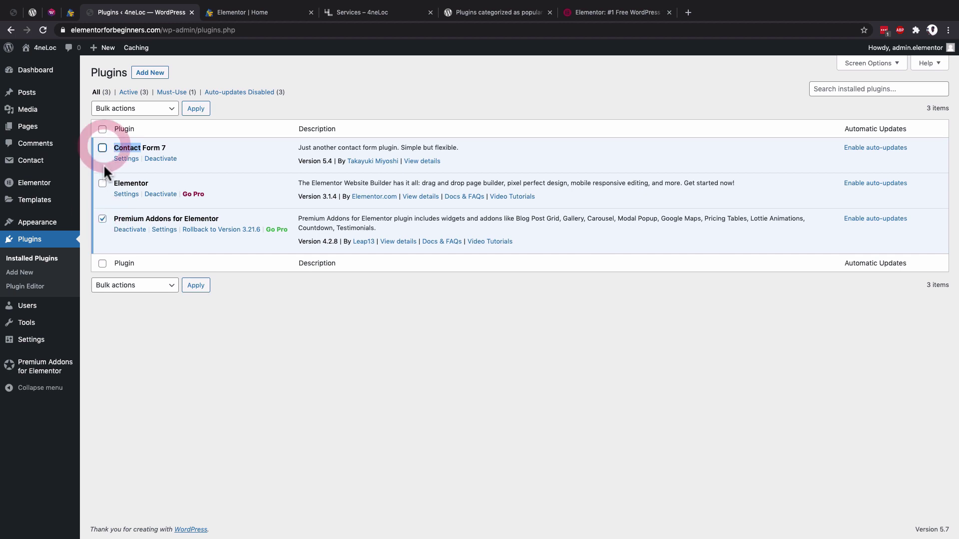
click(102, 219)
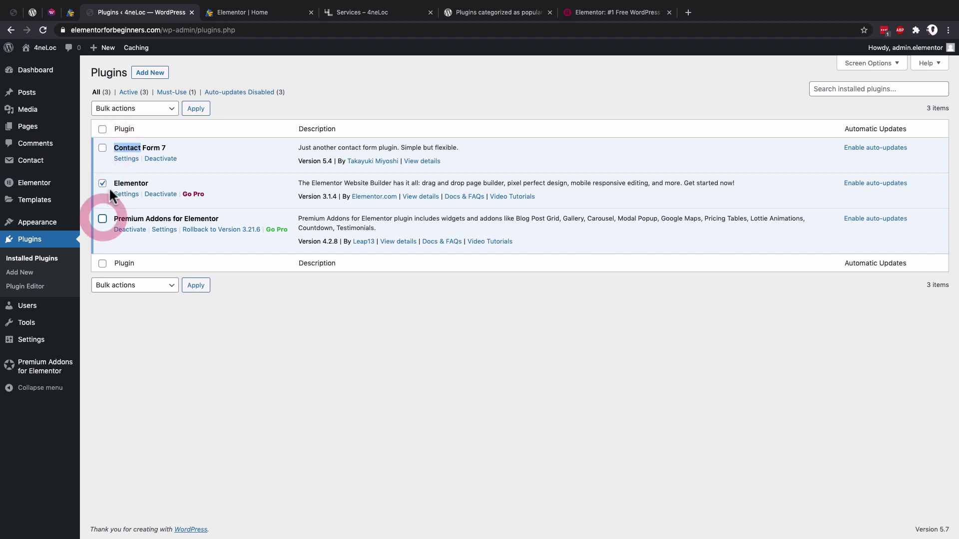
- Open Elementor's pricing page from its website and compare the features of the Free, Essential, Advanced and Expert plans
click(589, 13)
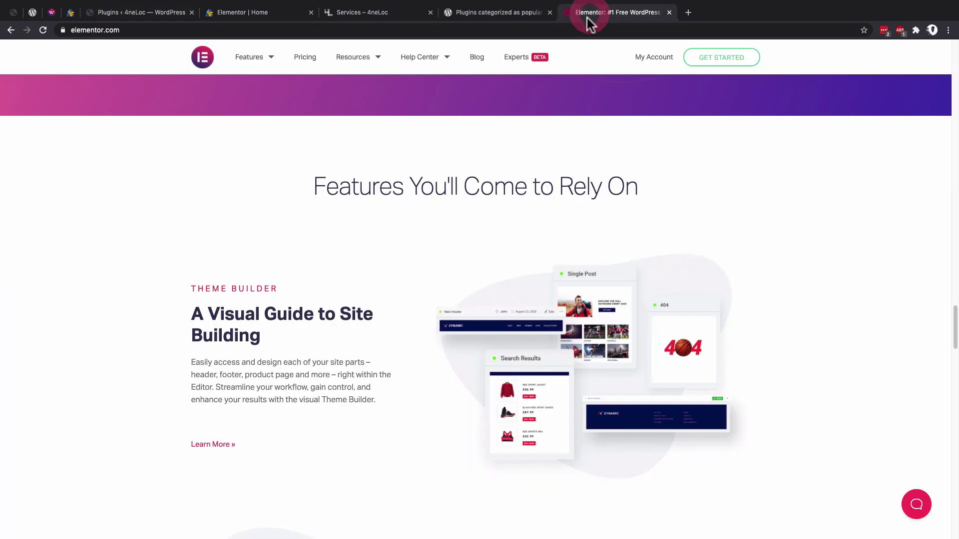
scroll(479, 220, down, 10)
scroll(479, 215, up, 20)
scroll(478, 214, up, 6)
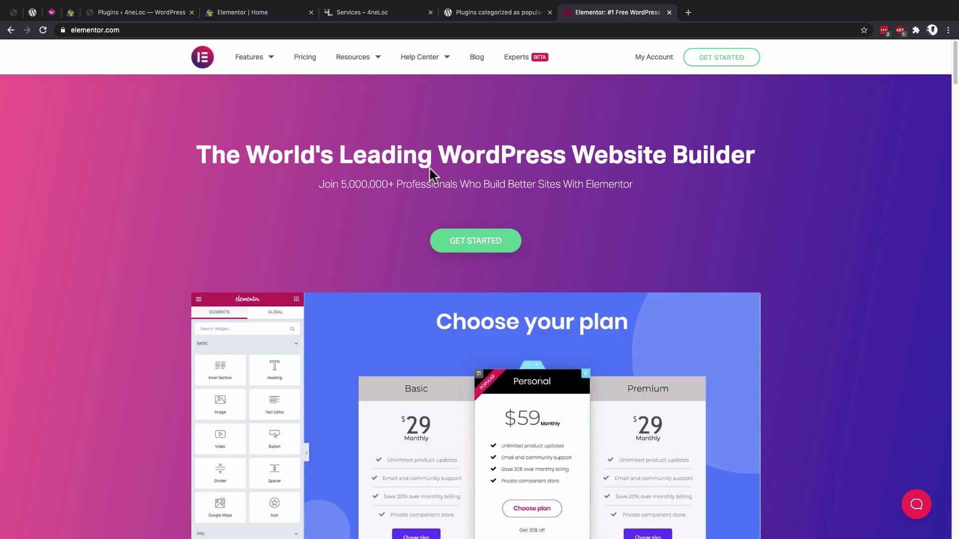
click(301, 60)
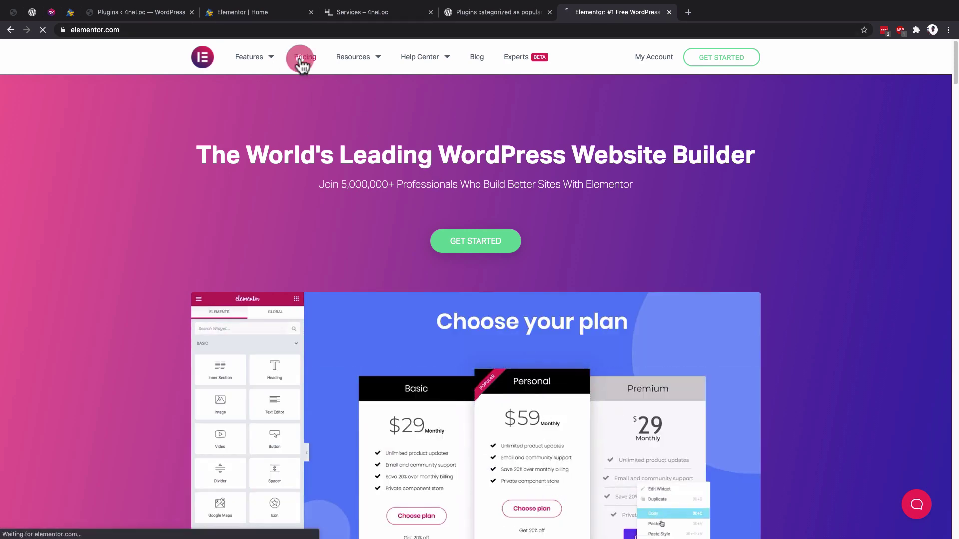
scroll(397, 295, down, 1)
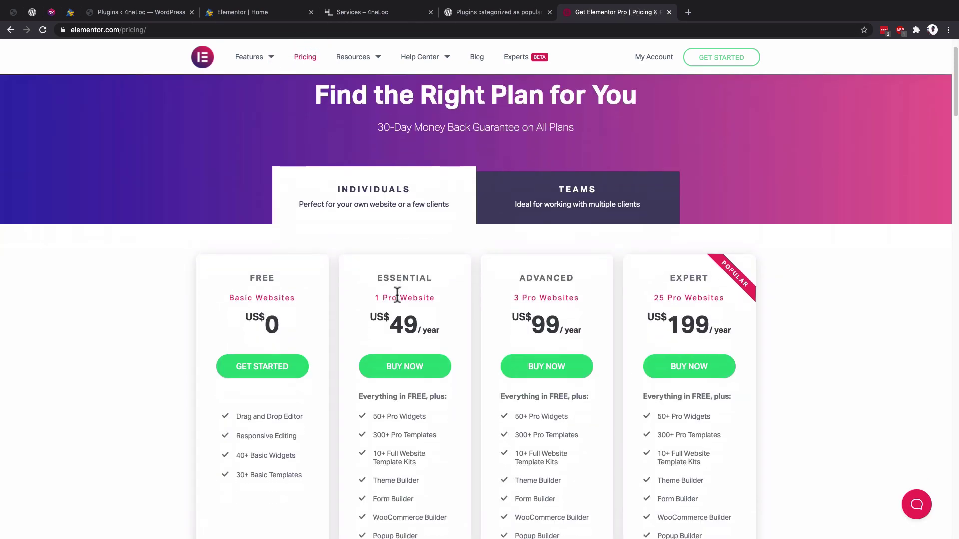
scroll(397, 372, down, 5)
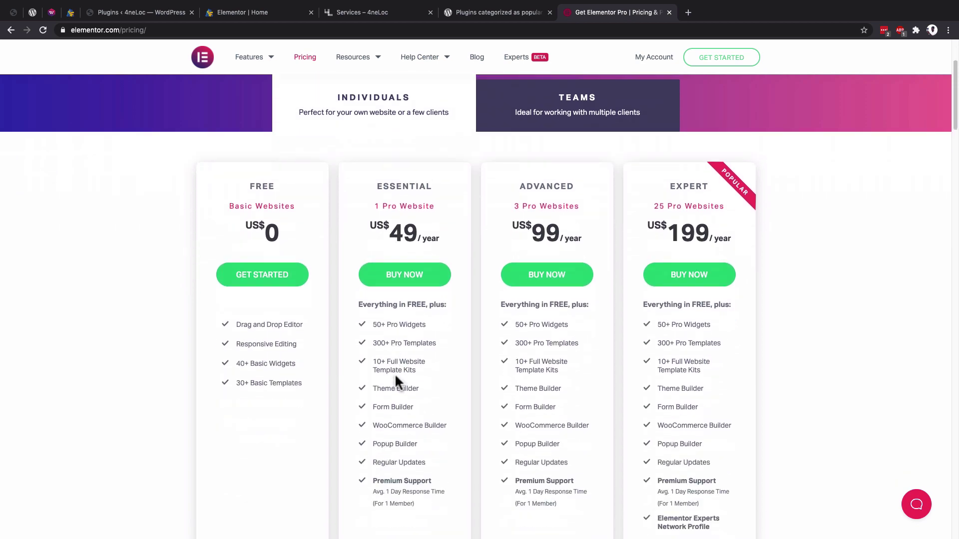
scroll(396, 370, down, 7)
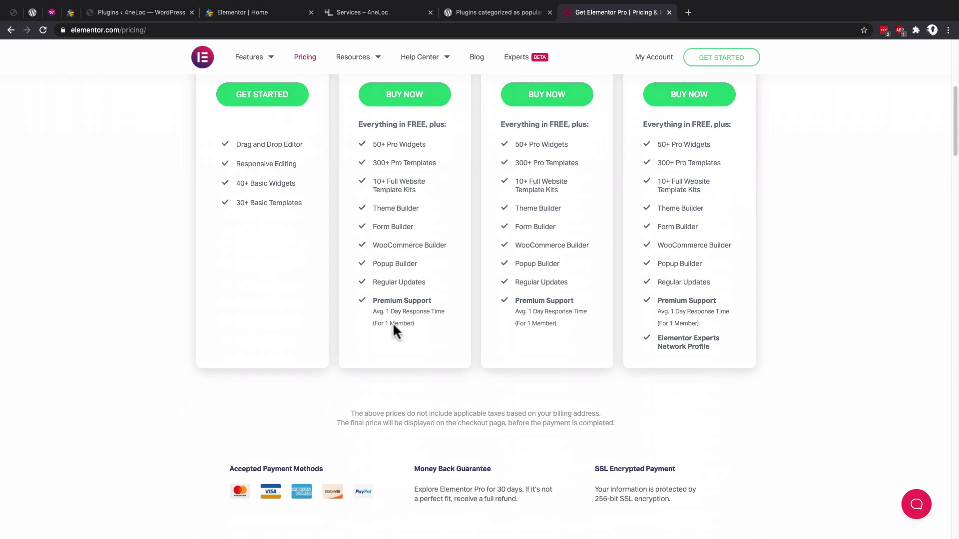
scroll(394, 325, up, 5)
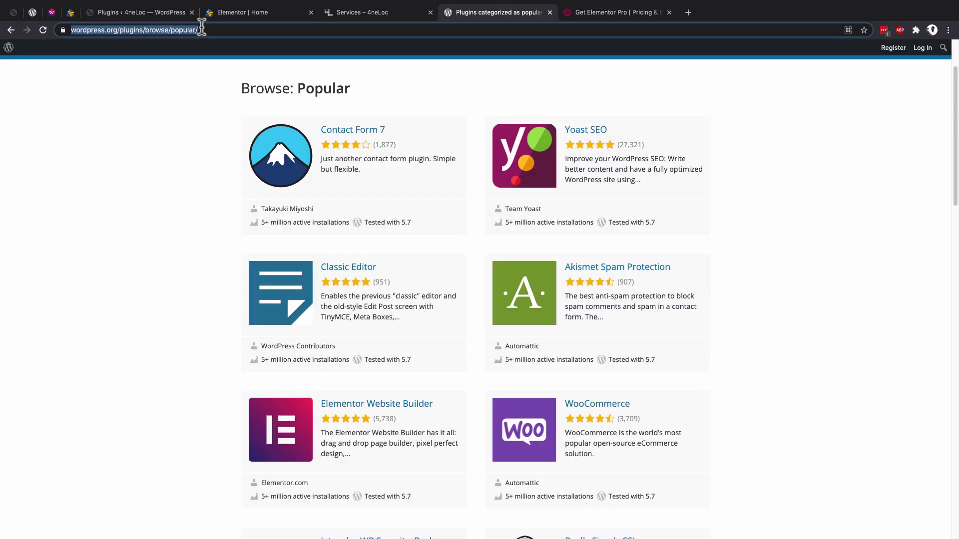
- Search the site's Add Plugins page for "elementor", and find the Elementor entry in the installed plugins list
click(163, 13)
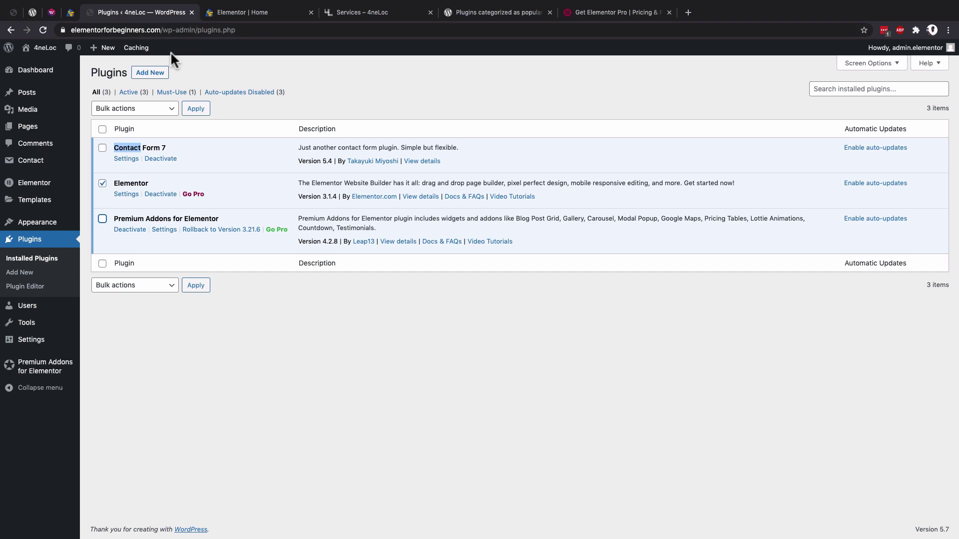
click(155, 75)
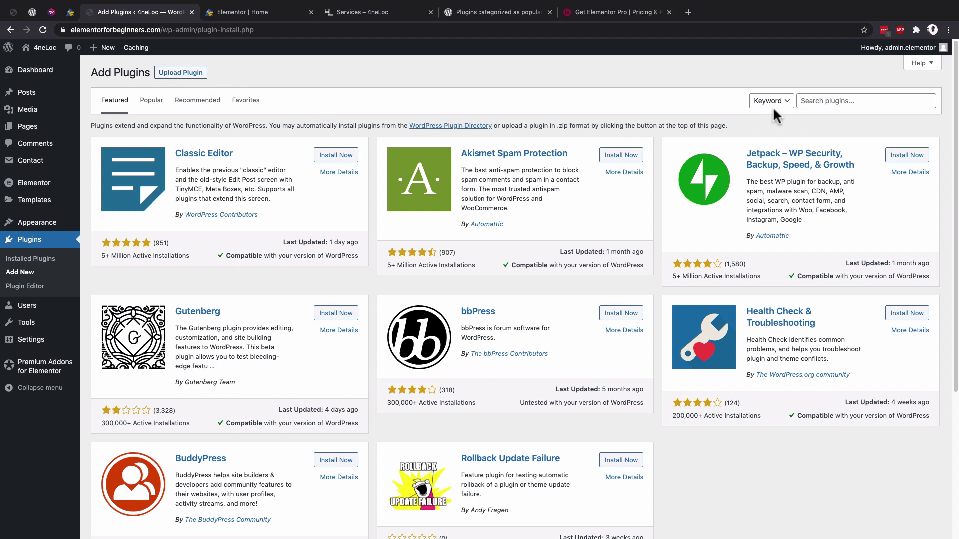
click(805, 100)
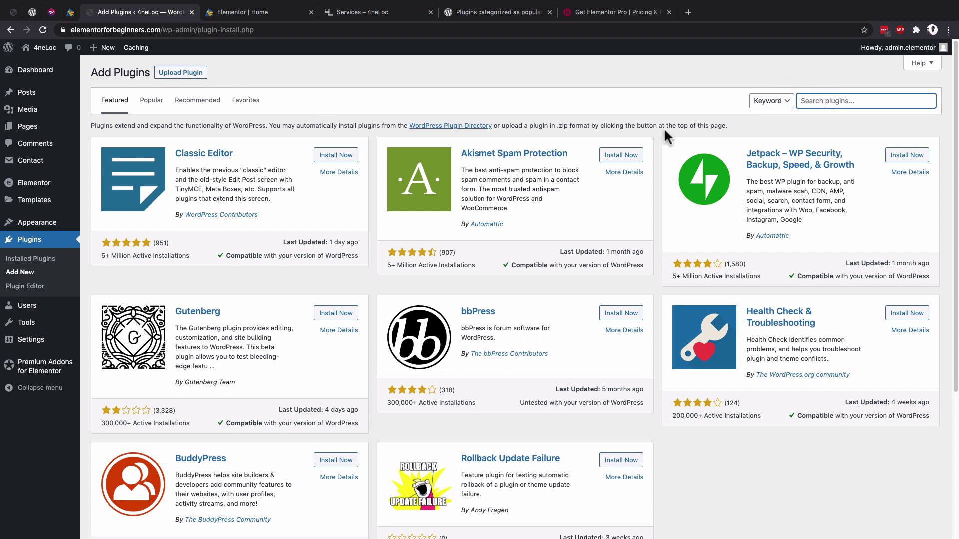
text(elementor)
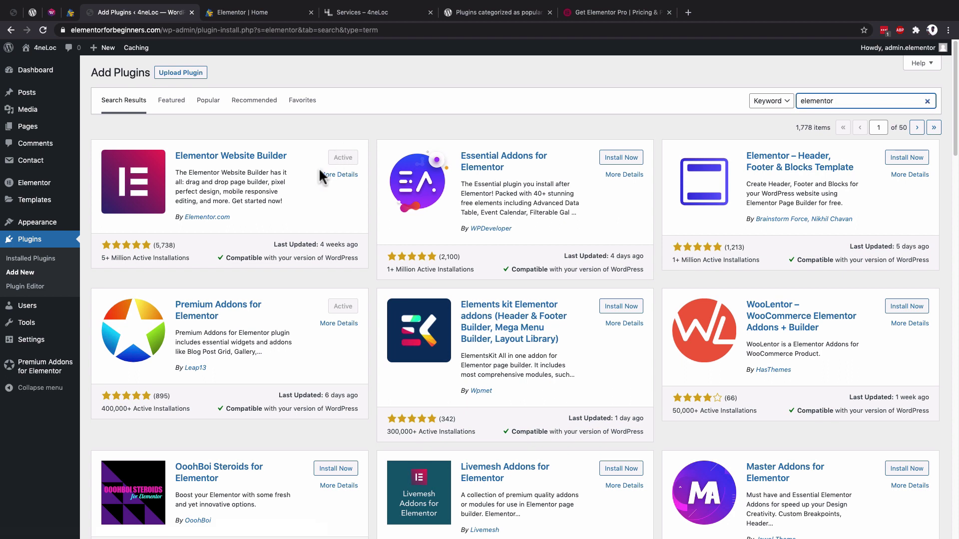
click(33, 259)
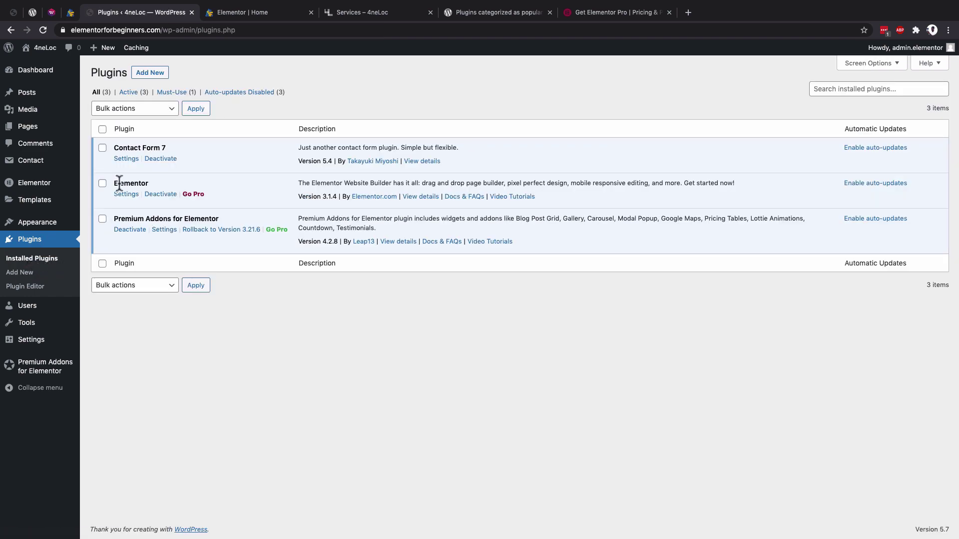
double_click(135, 184)
- View the site's About page, and highlight Theme Builder in the Essential plan on Elementor's pricing page
click(365, 12)
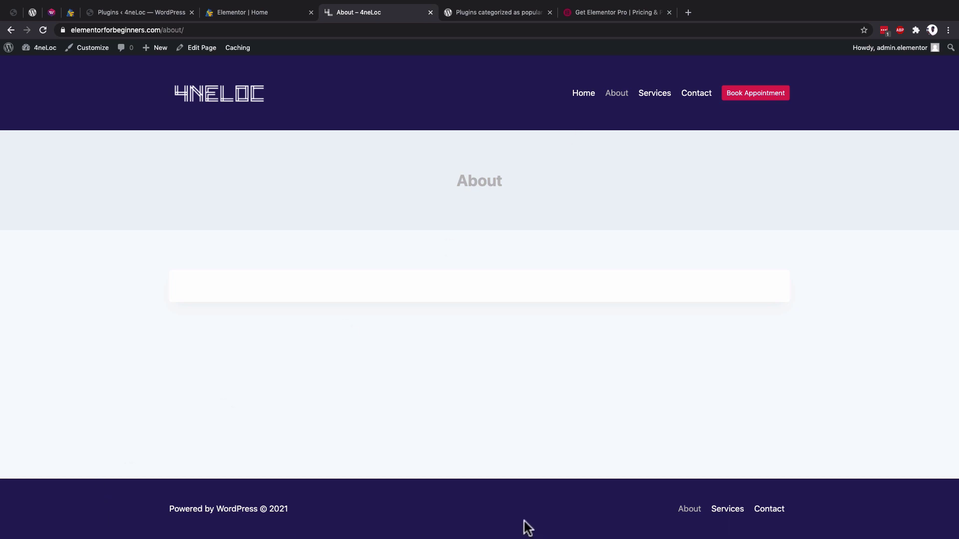
click(610, 12)
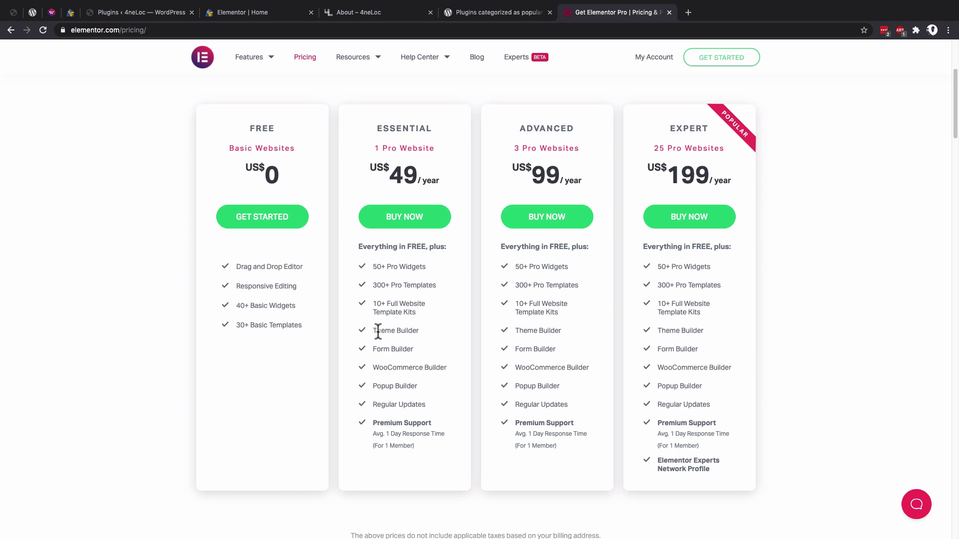
drag(377, 330, 410, 331)
- Compare the Home page in the Elementor editor with the site's published About page
click(231, 16)
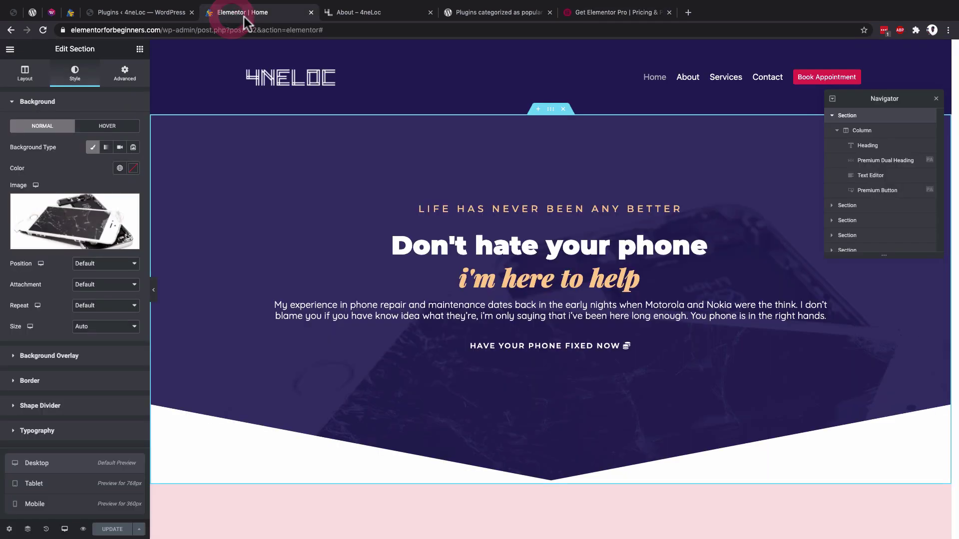
click(354, 14)
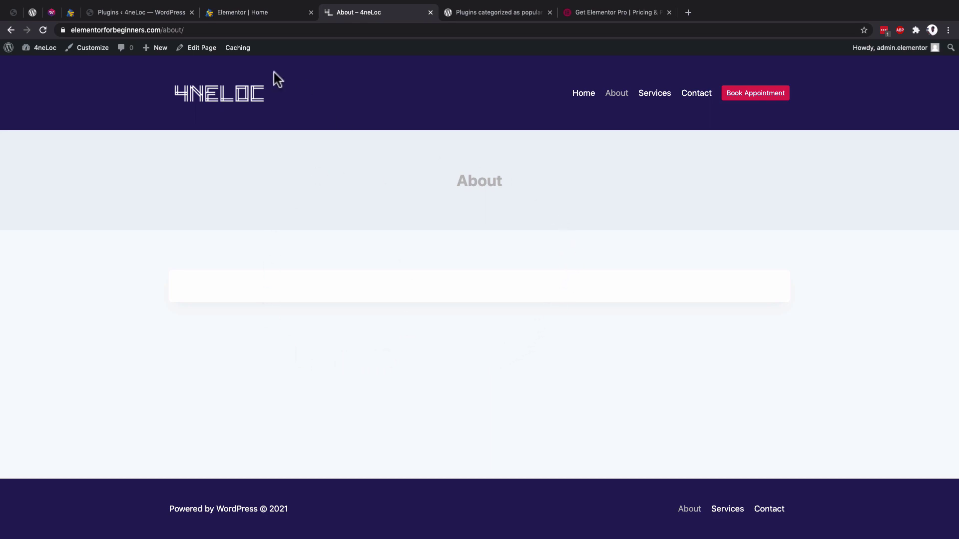
click(267, 13)
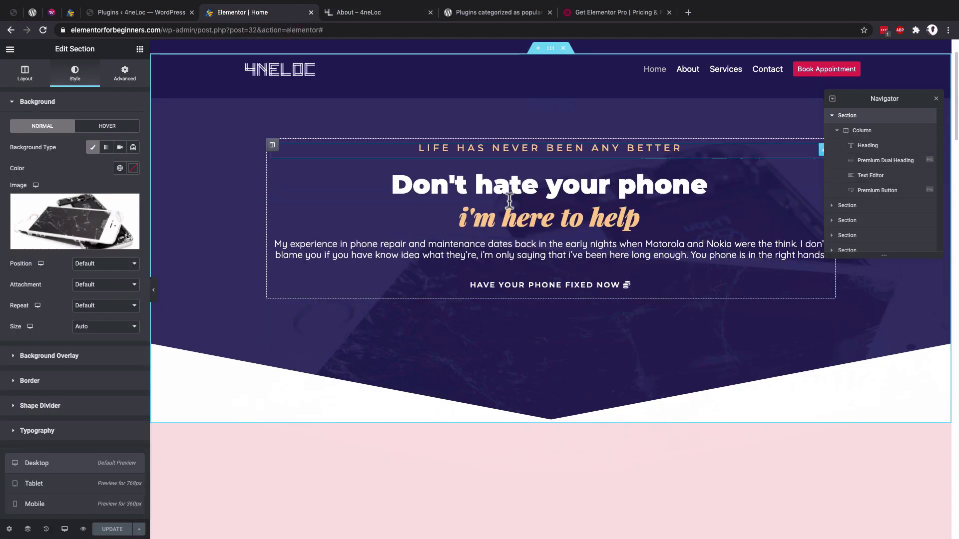
- Review the sections of the Home page in the Elementor editor, from the hero down past the carousel
scroll(514, 270, down, 10)
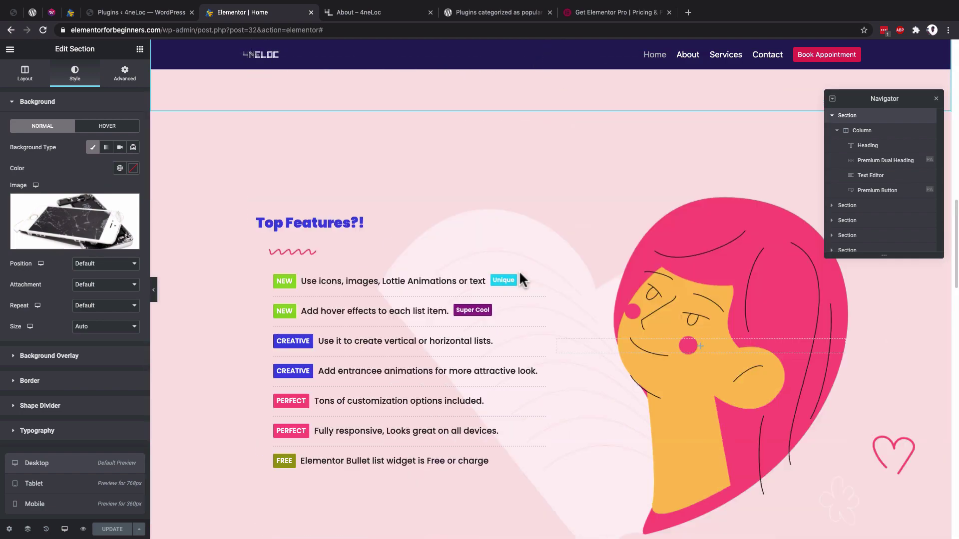
scroll(520, 271, down, 15)
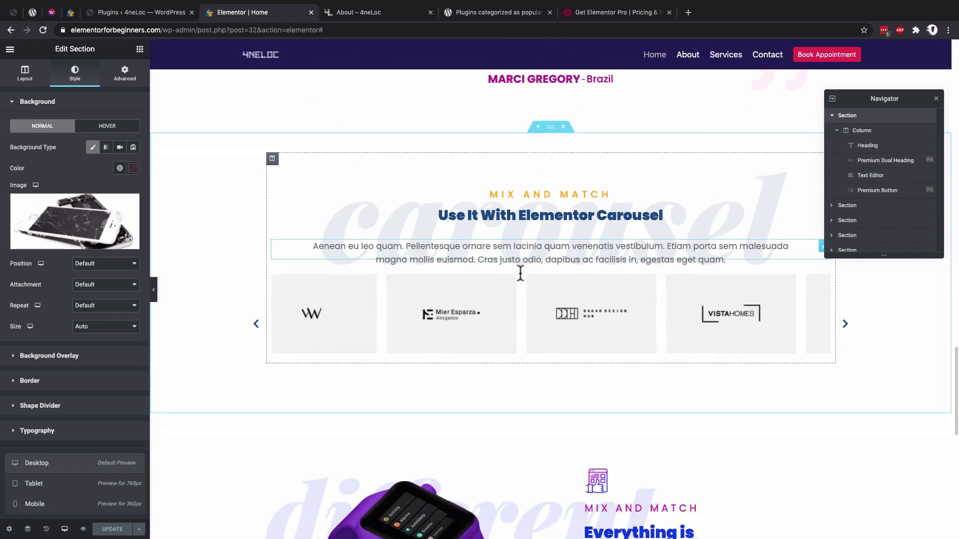
scroll(520, 270, down, 5)
scroll(519, 271, down, 3)
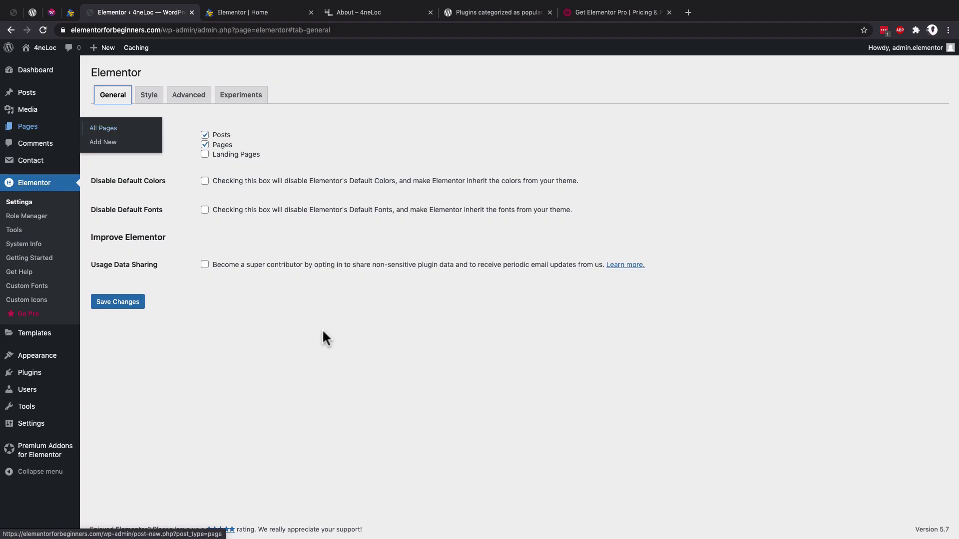
- Check which entries in the site's Pages list are marked Elementor, and open the About page for editing with Elementor
click(115, 130)
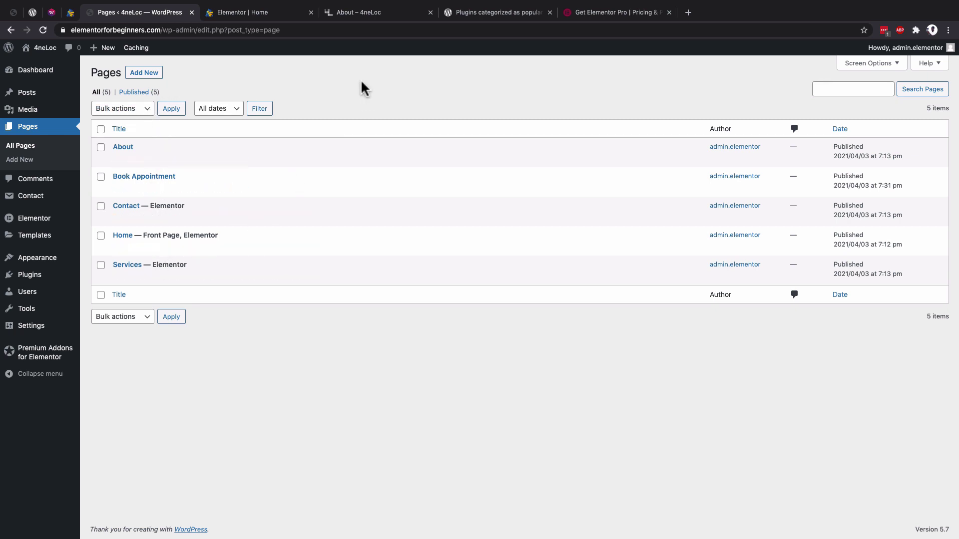
double_click(159, 207)
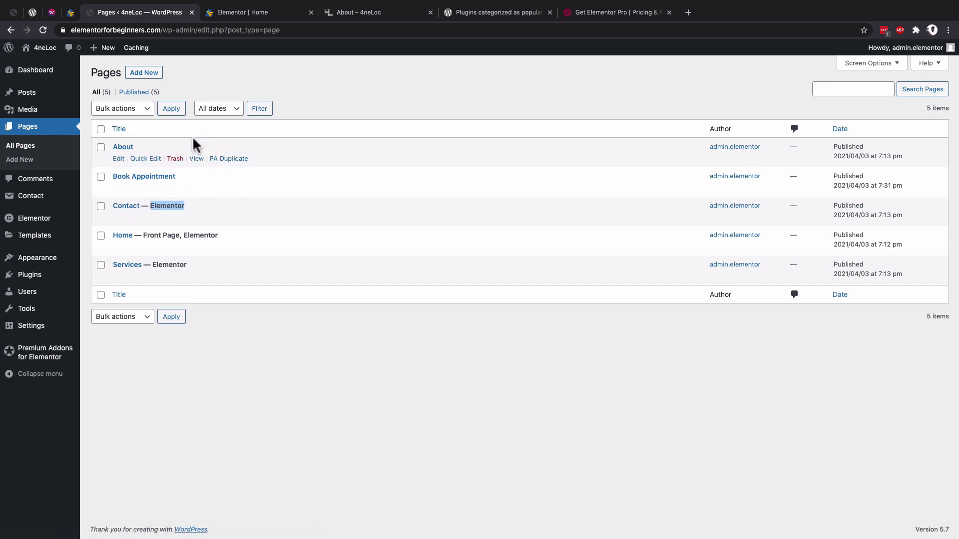
super+click(120, 160)
click(258, 9)
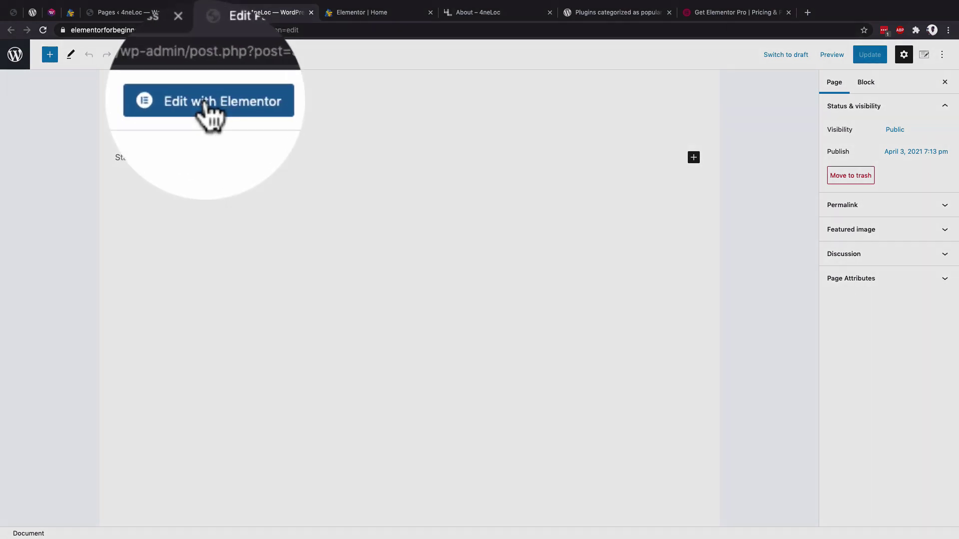
click(207, 59)
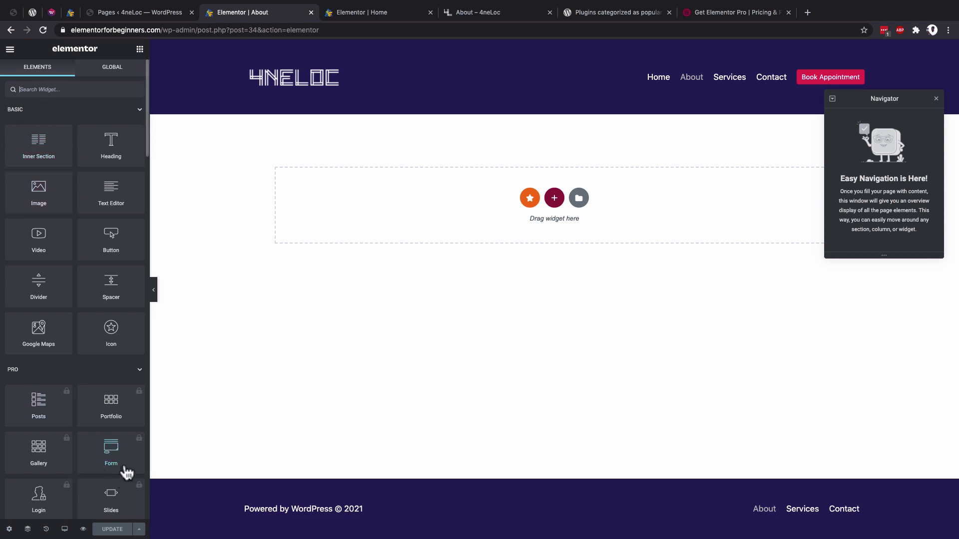
- Open the User Preferences of the Elementor editor
click(10, 51)
click(10, 51)
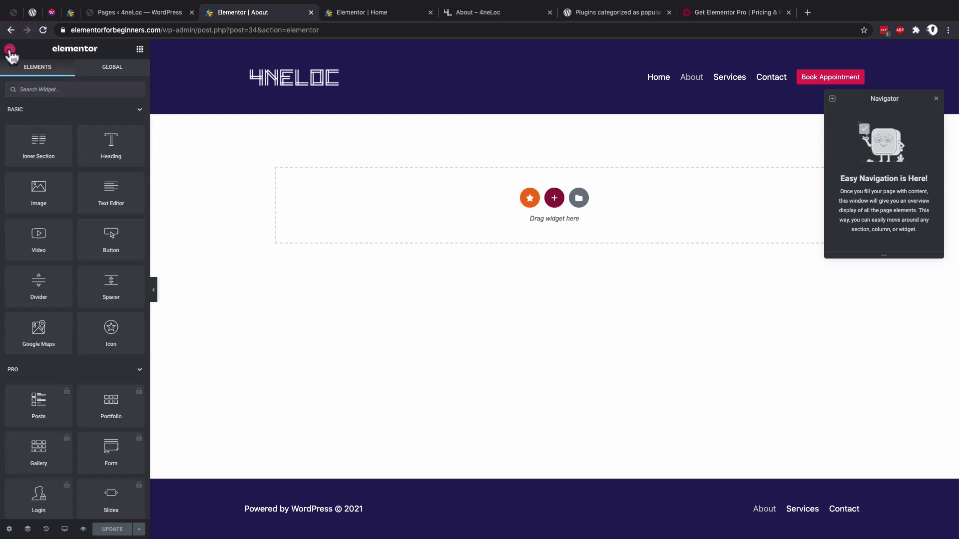
click(10, 50)
click(41, 135)
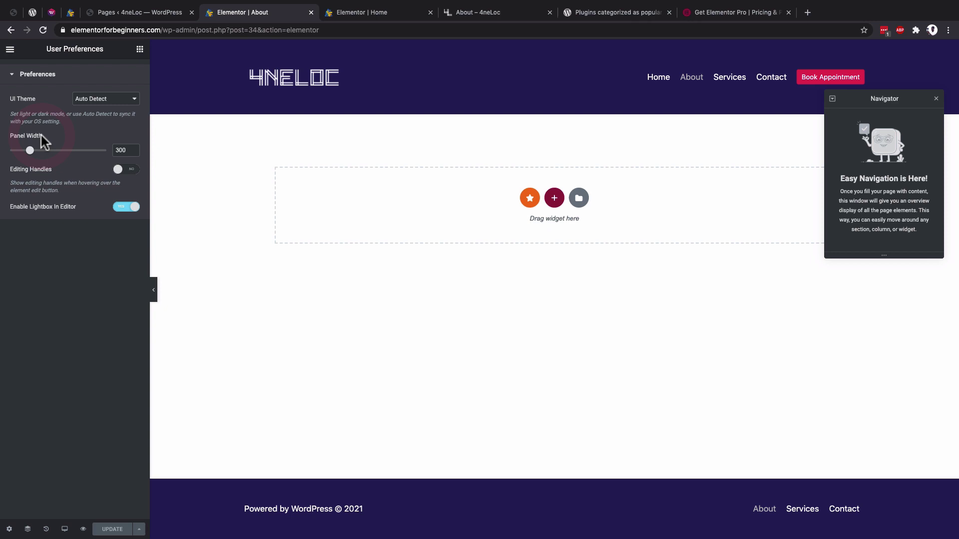
- Try the Light UI theme for the editor and set it back to Auto Detect
click(95, 100)
click(96, 110)
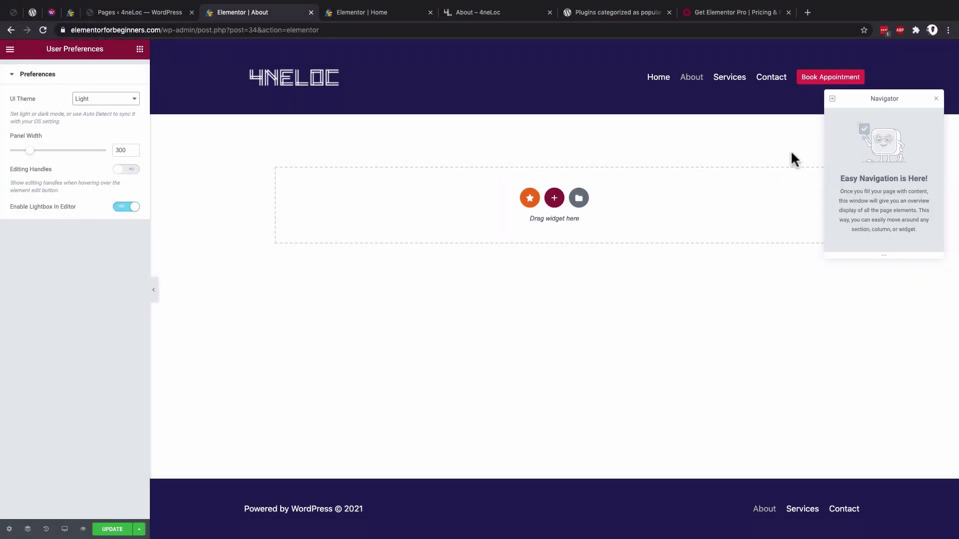
click(98, 100)
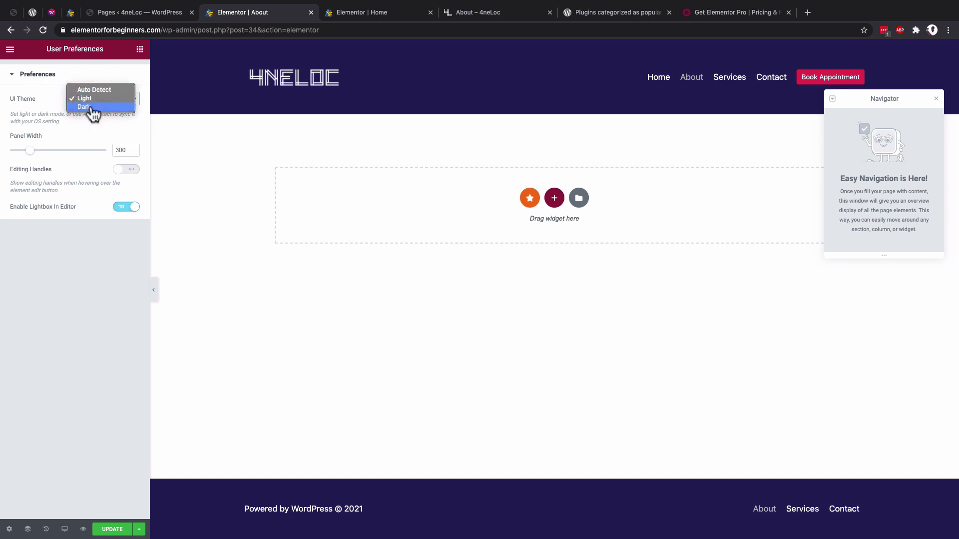
click(92, 91)
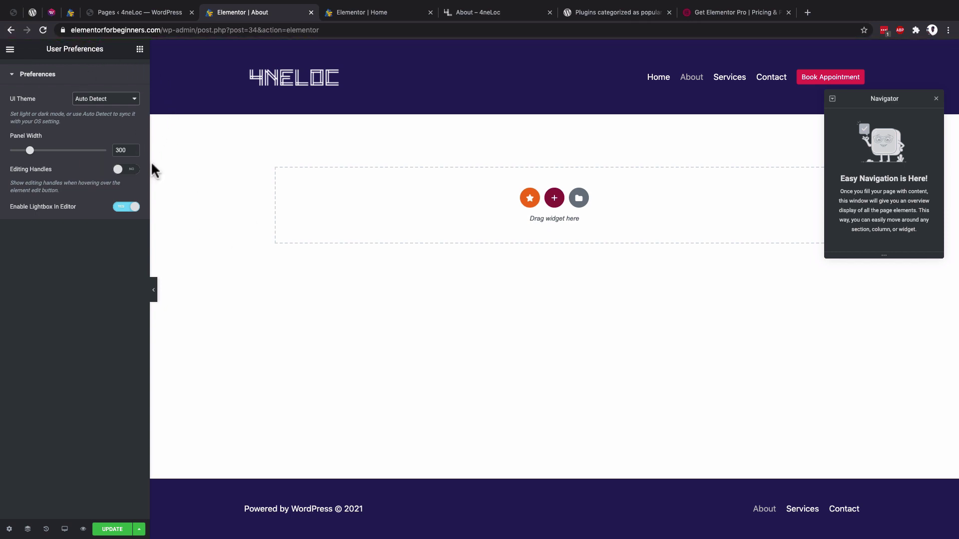
- View the General settings in macOS System Preferences, and return to the UI Theme setting in Elementor's User Preferences
click(13, 6)
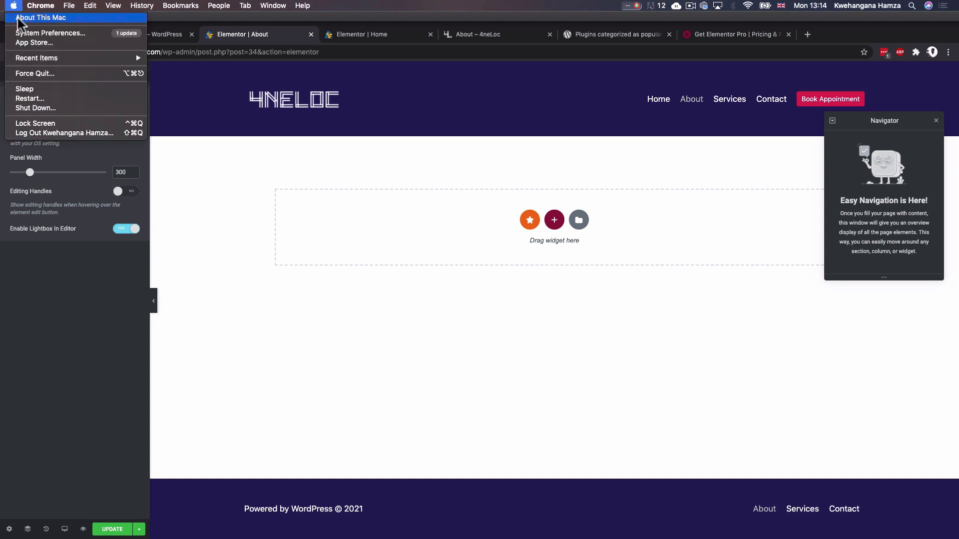
click(40, 33)
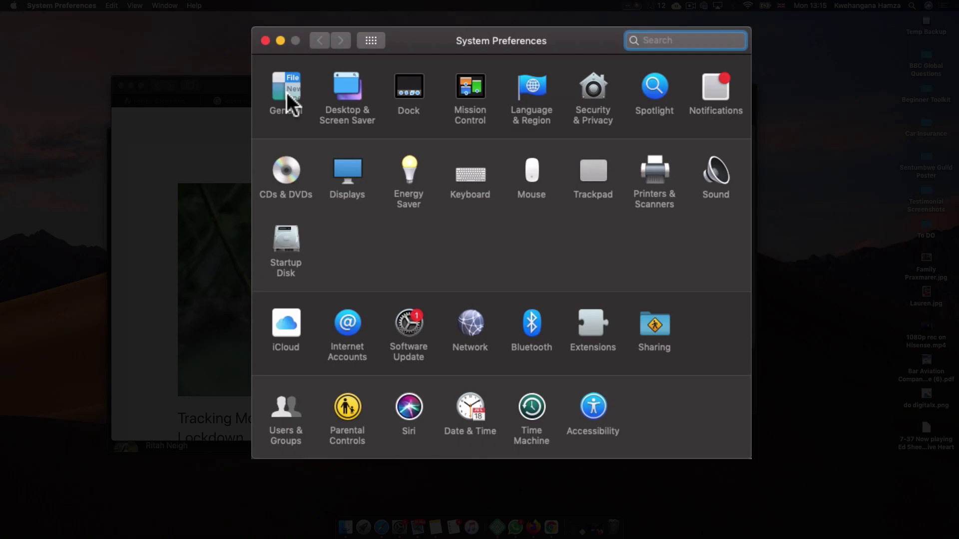
click(287, 93)
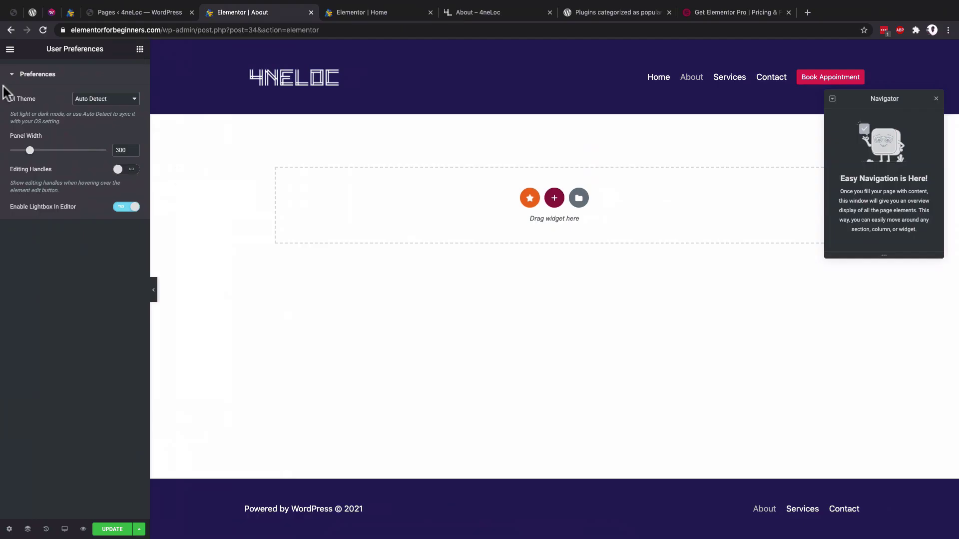
click(93, 101)
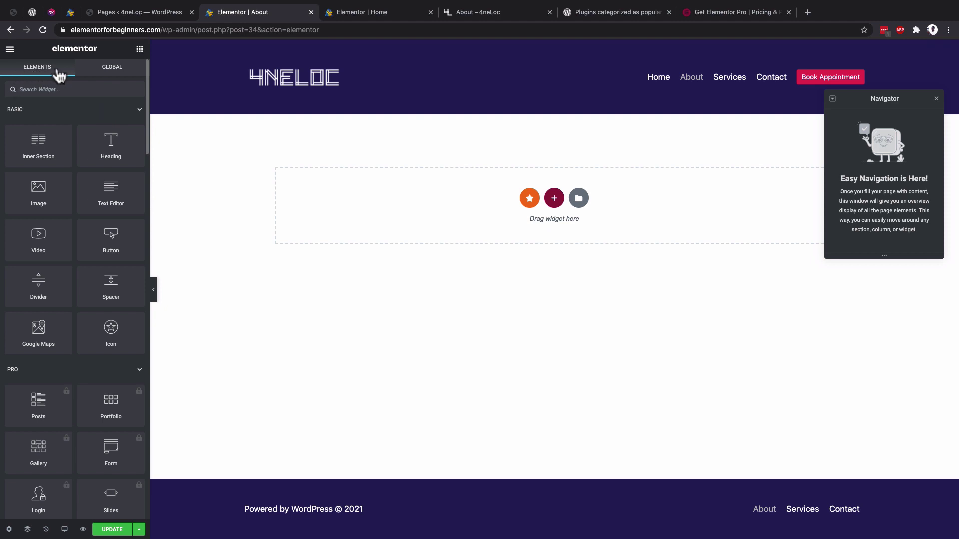
- Compare the Elements widget list with the Global widget feature, and return to the Elements list
click(33, 65)
scroll(60, 409, down, 1)
scroll(61, 386, up, 1)
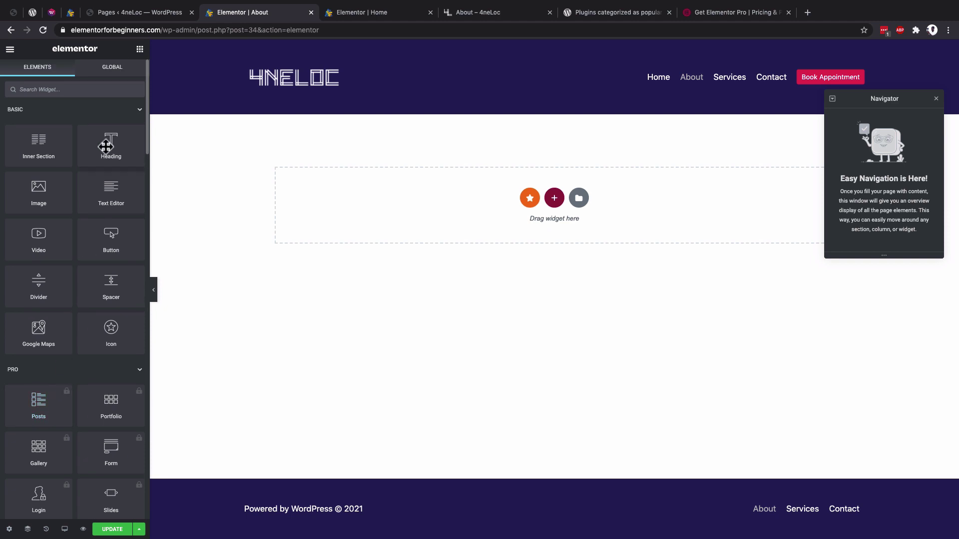
click(110, 70)
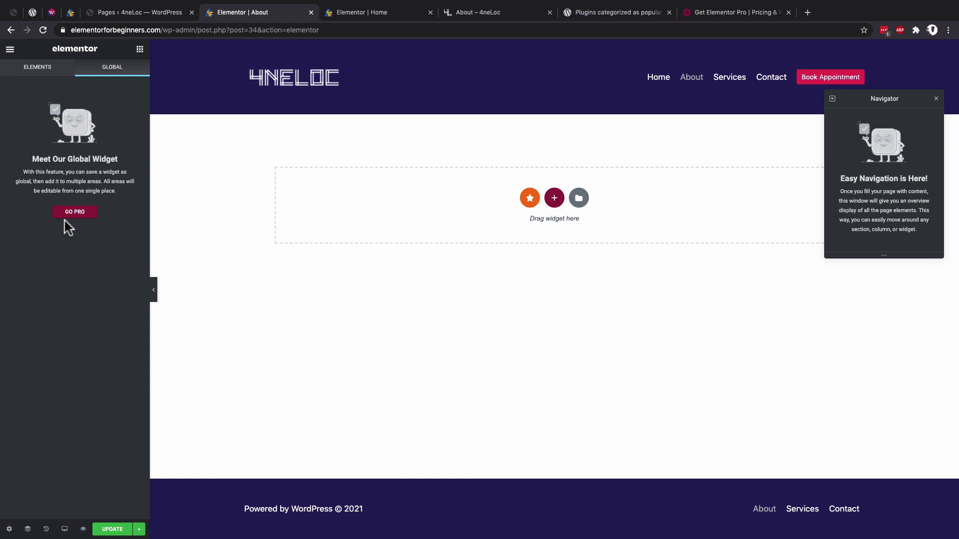
click(34, 70)
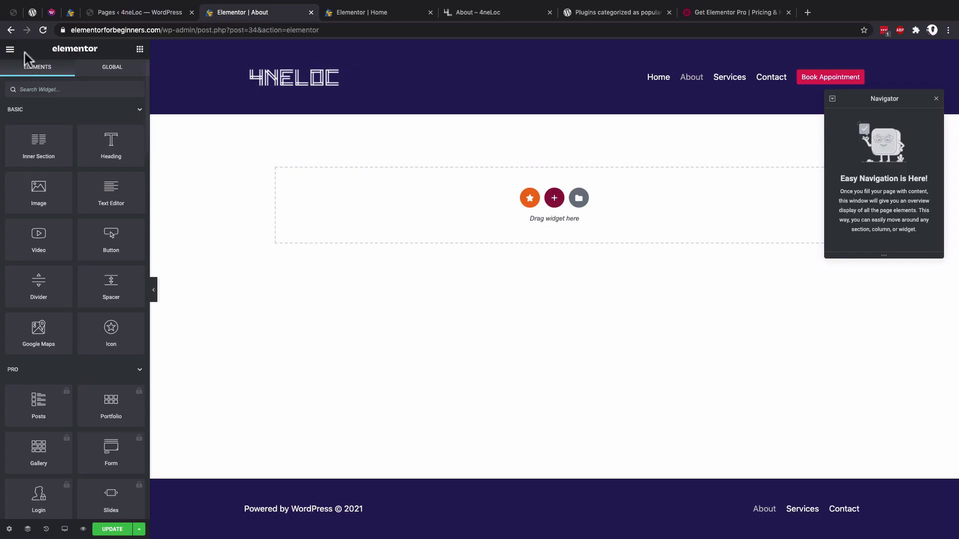
- Collapse and re-expand the Basic widget category, and examine the widgets offered in the Pro category
click(141, 111)
click(141, 111)
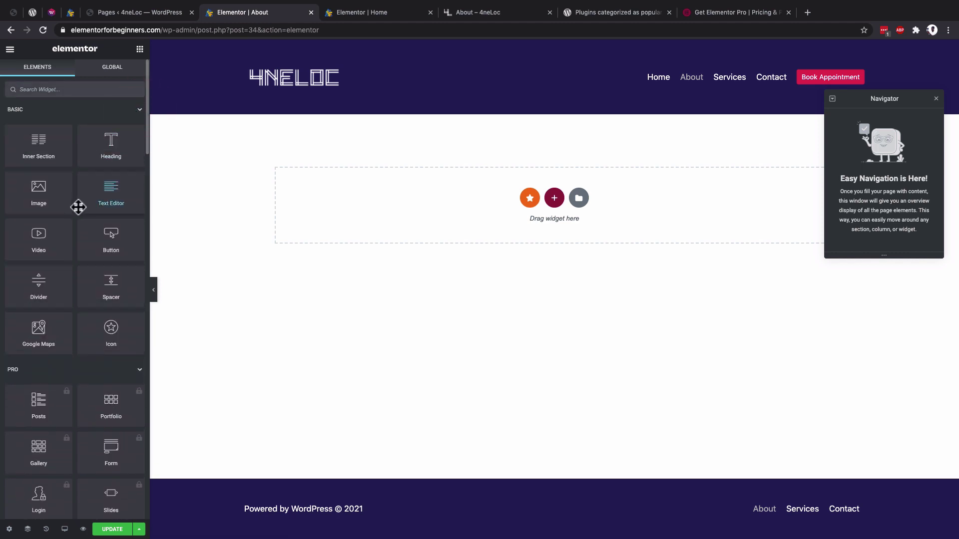
scroll(77, 203, down, 5)
scroll(61, 181, down, 1)
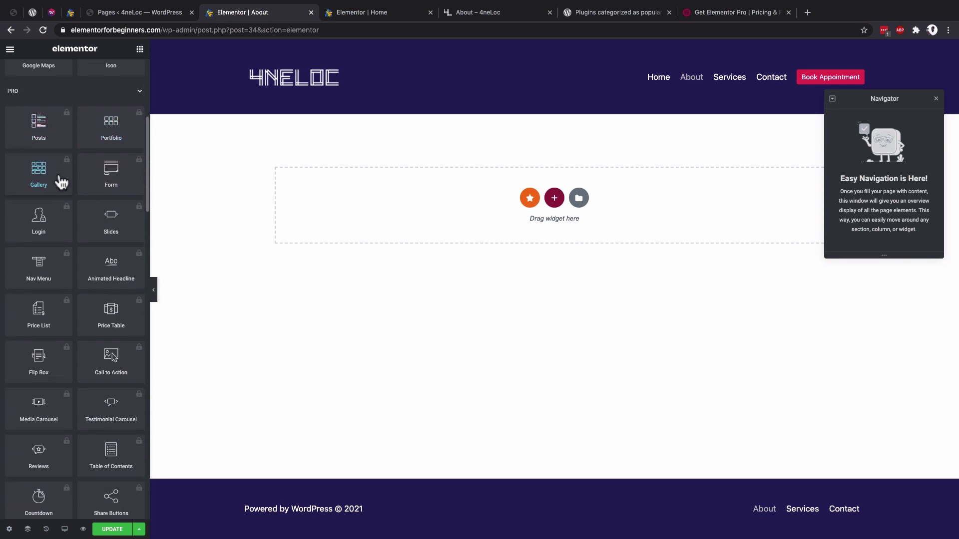
scroll(61, 181, down, 4)
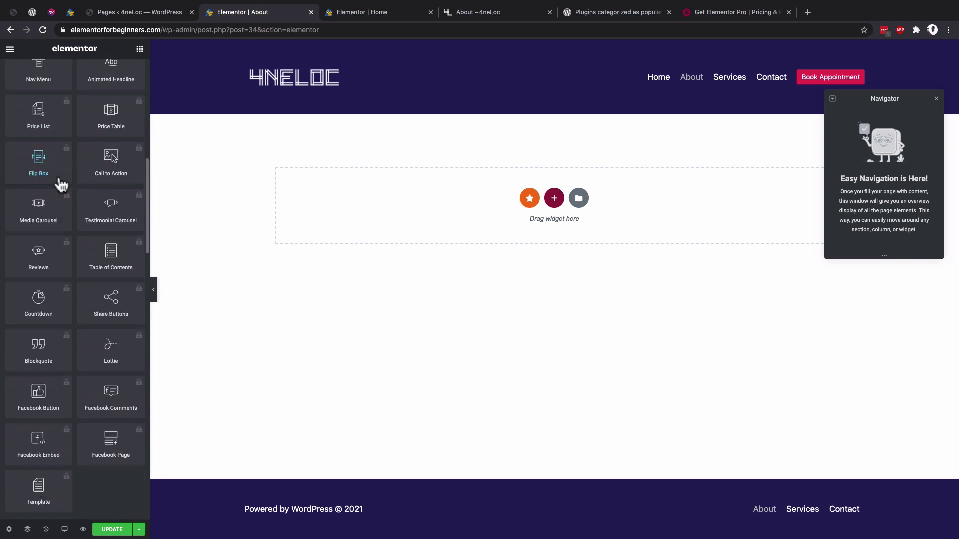
scroll(59, 183, up, 6)
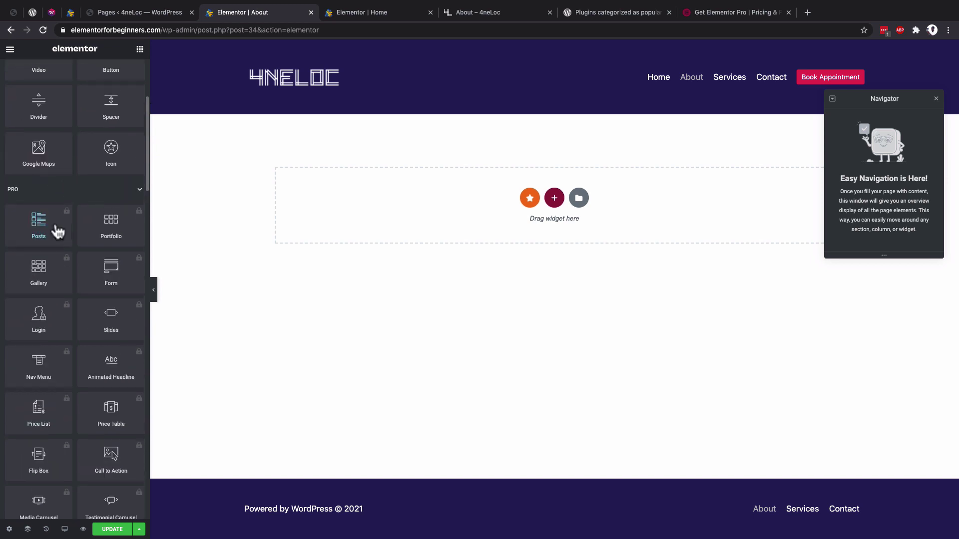
scroll(60, 227, up, 2)
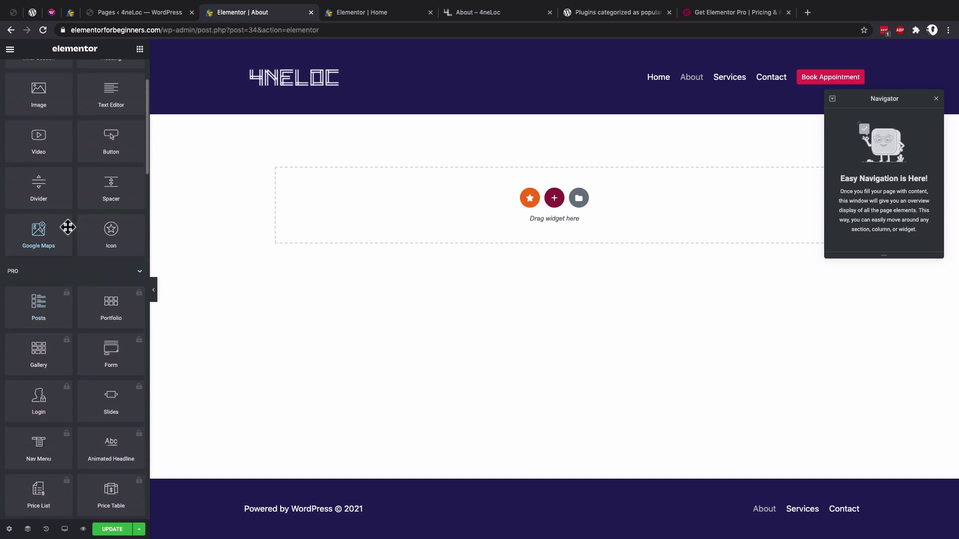
- Add an Inner Section to the empty About page and return to the widget list
scroll(36, 158, up, 2)
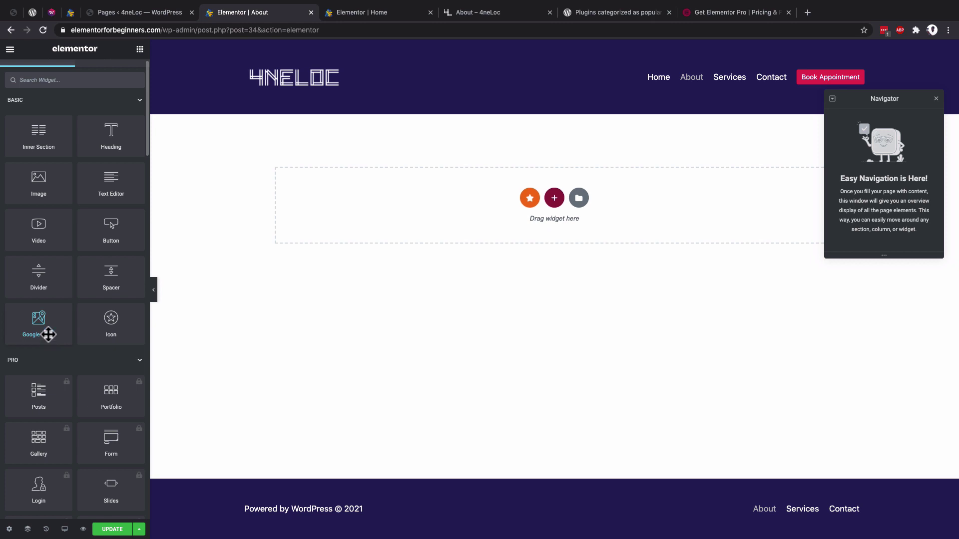
drag(40, 158, 372, 188)
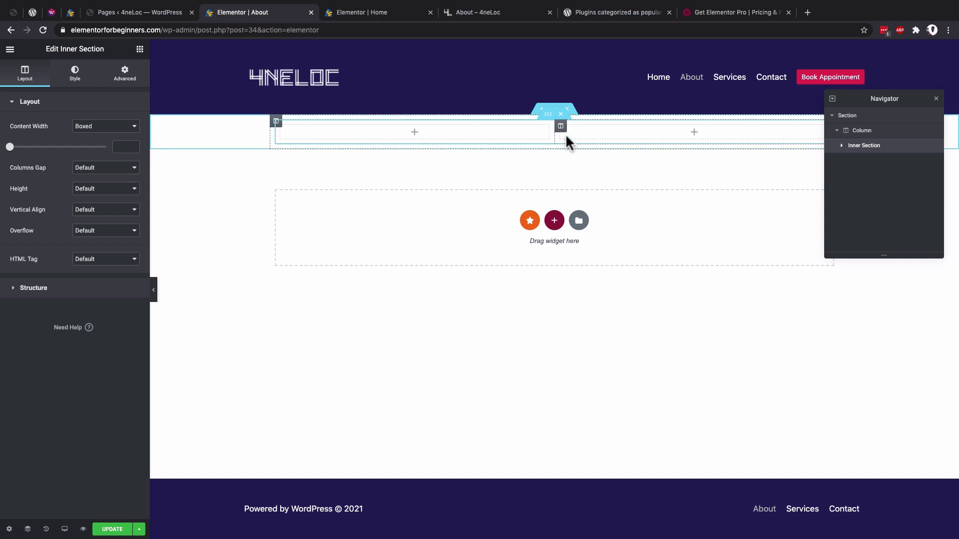
click(140, 49)
- View the Pro notice for the Posts widget, and collapse the Pro category
scroll(100, 250, down, 4)
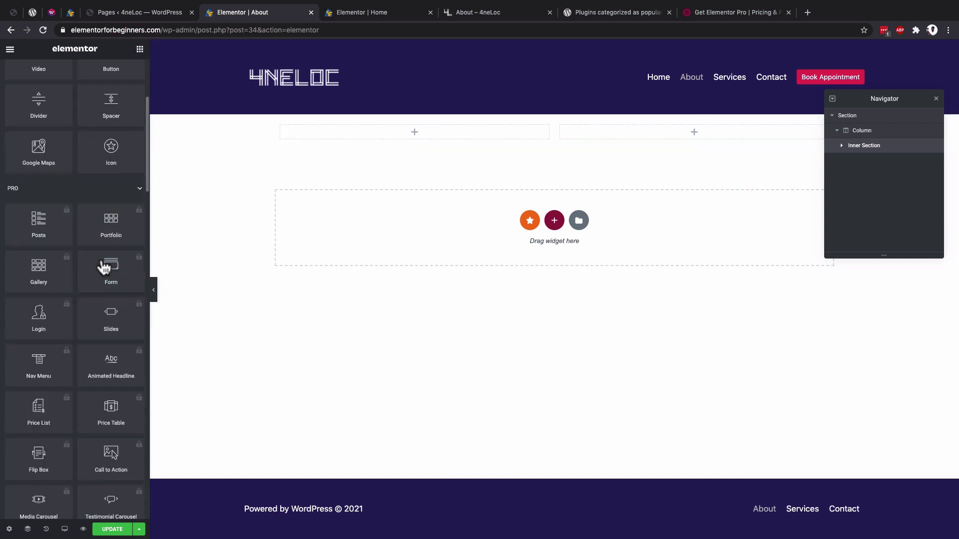
click(70, 230)
click(57, 228)
click(55, 229)
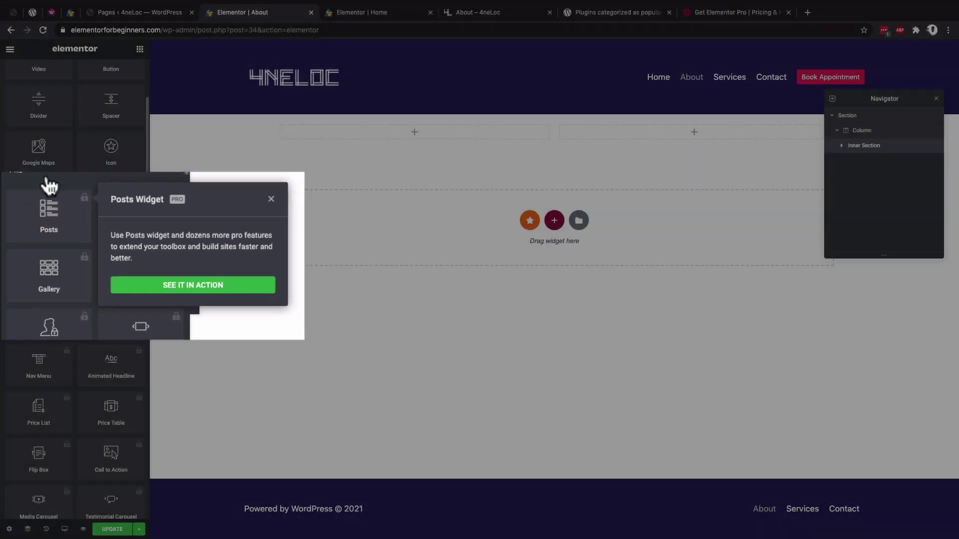
click(40, 190)
- Examine the widgets in the General category, from Image Box to Read More
scroll(95, 232, down, 2)
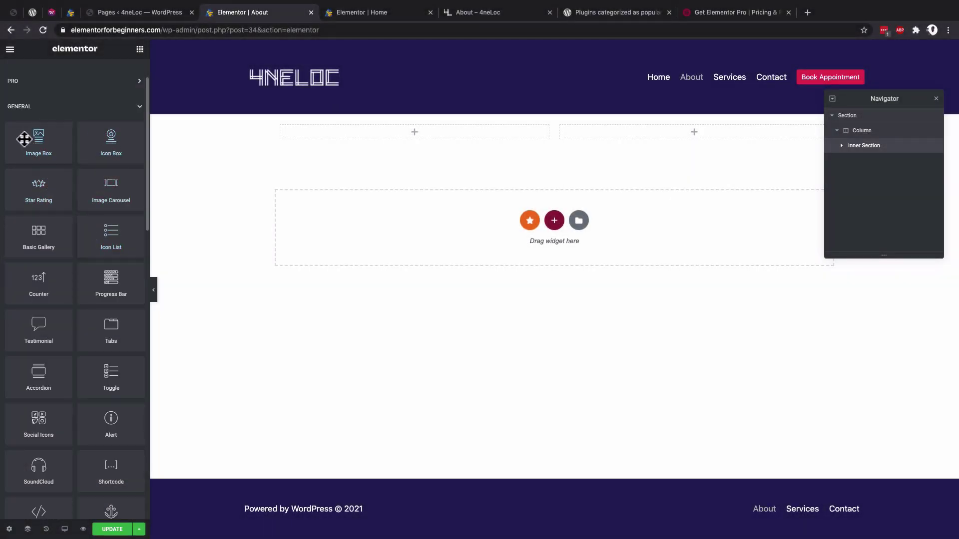
scroll(73, 241, down, 4)
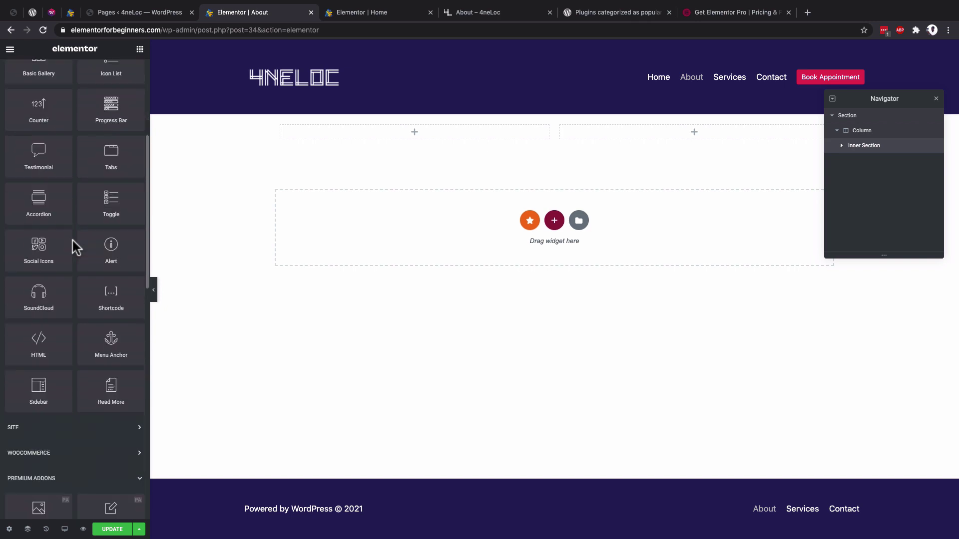
scroll(73, 241, down, 1)
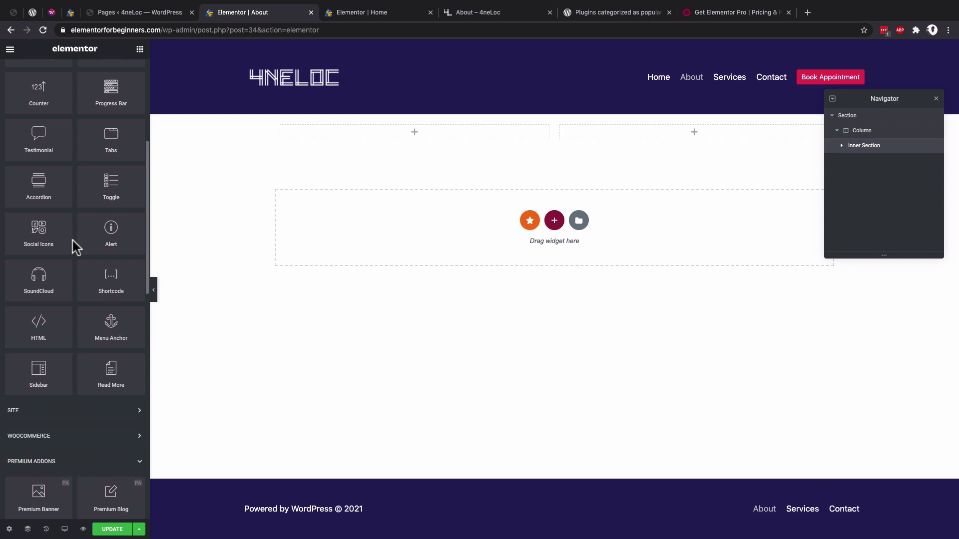
- Expand the Site widget category and examine its widgets down to the WooCommerce and Premium Addons categories
scroll(67, 261, down, 3)
click(50, 289)
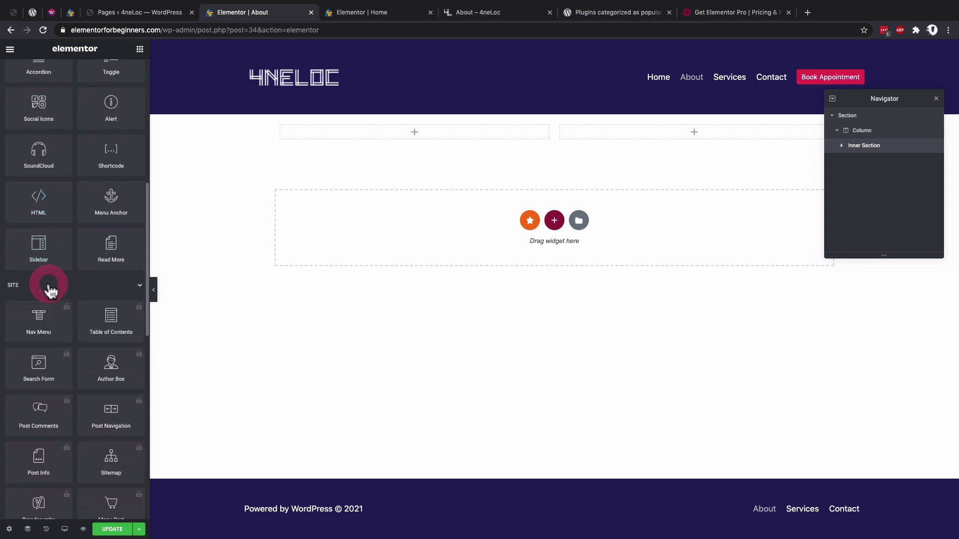
scroll(47, 294, down, 1)
scroll(57, 344, down, 5)
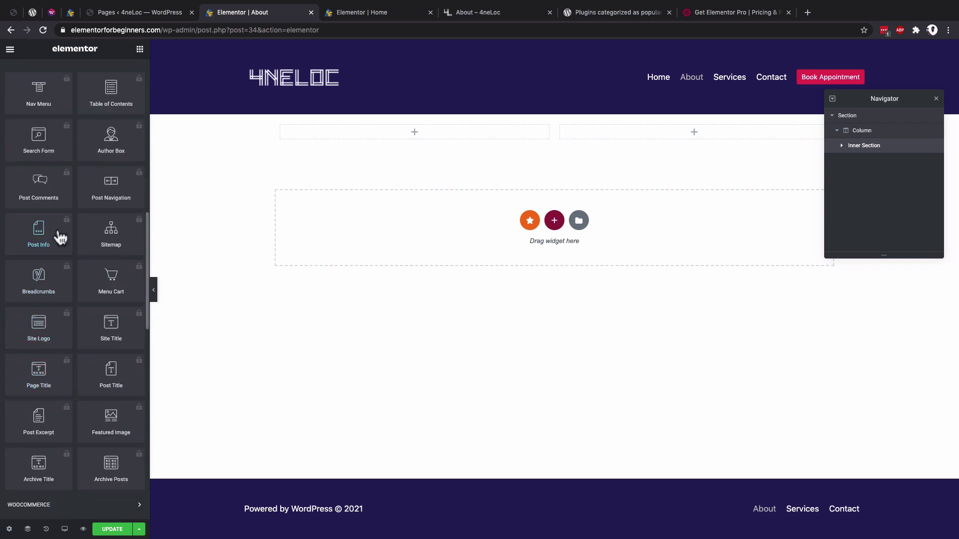
scroll(77, 283, up, 2)
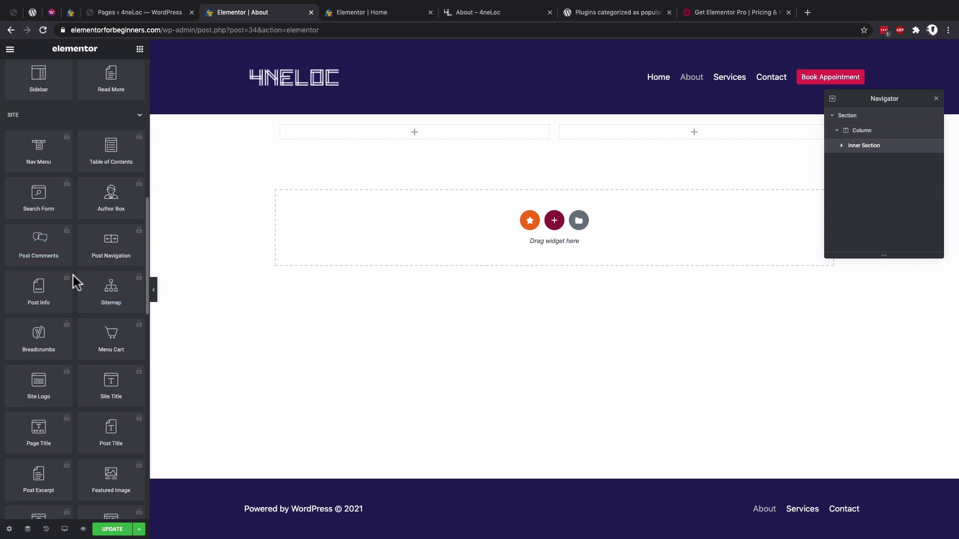
scroll(73, 277, down, 8)
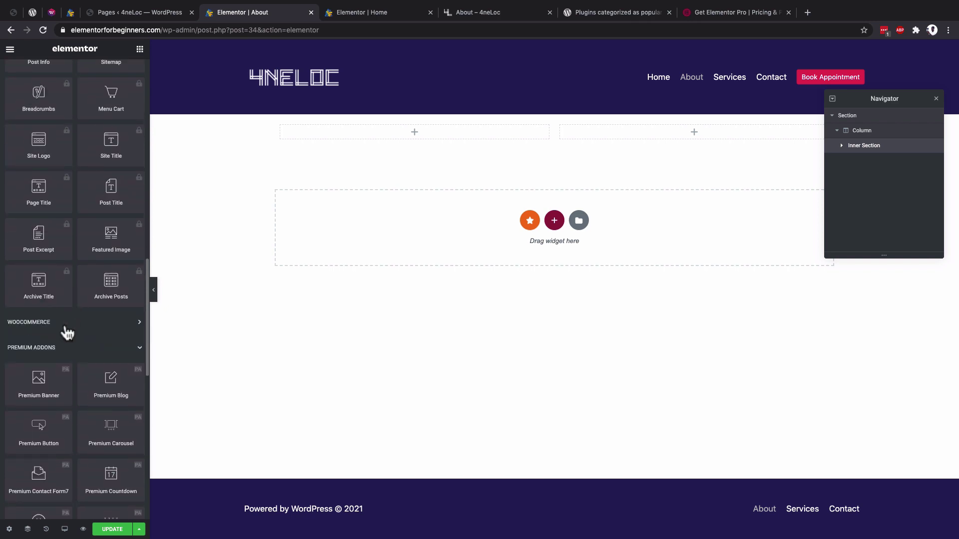
- Examine the product widgets in the WooCommerce category, and collapse the categories above Premium Addons
click(68, 330)
scroll(68, 330, down, 20)
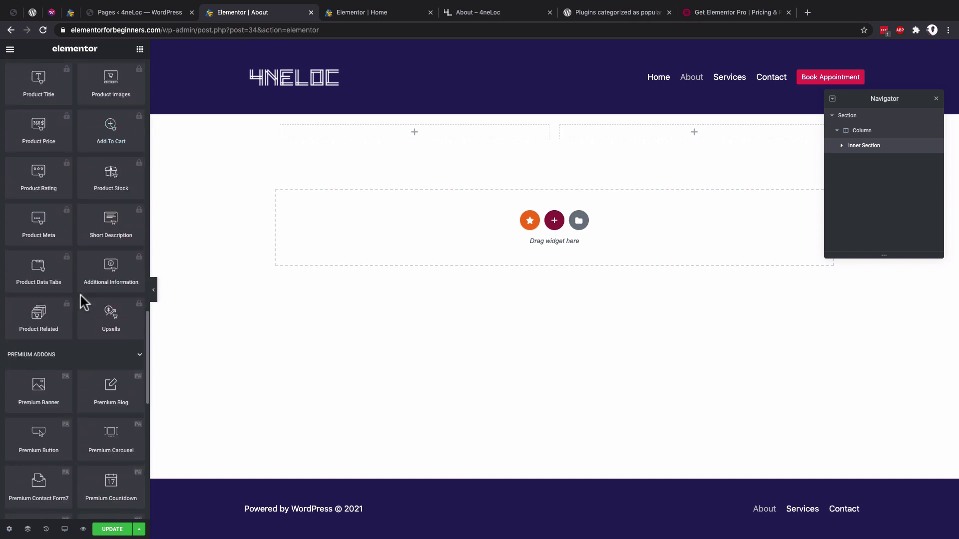
scroll(82, 297, up, 9)
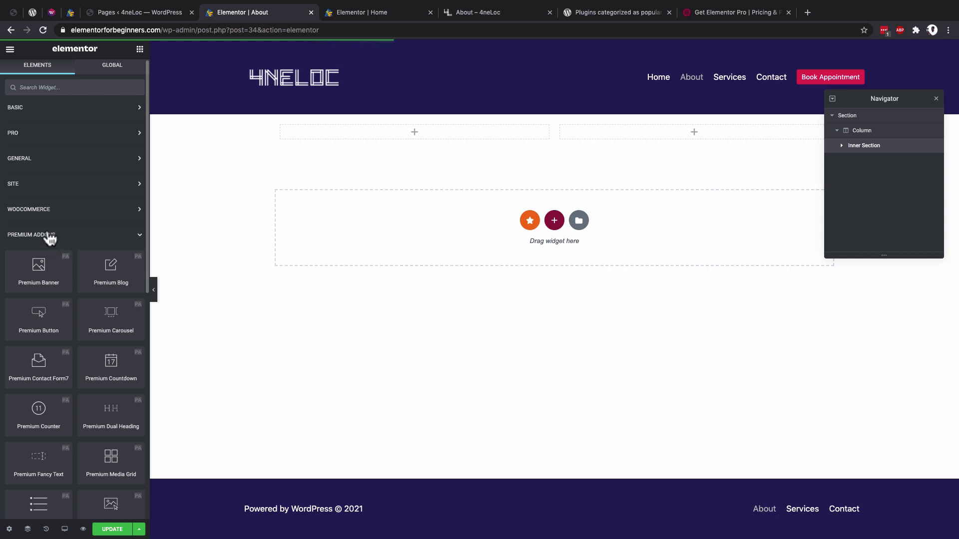
- Open the site's list of installed plugins in the WordPress admin and locate Premium Addons for Elementor
click(142, 16)
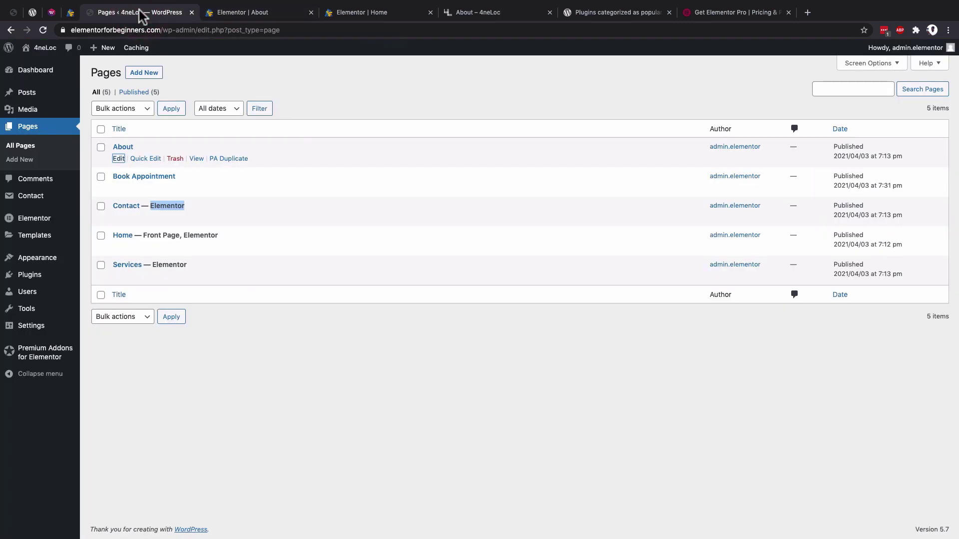
click(90, 275)
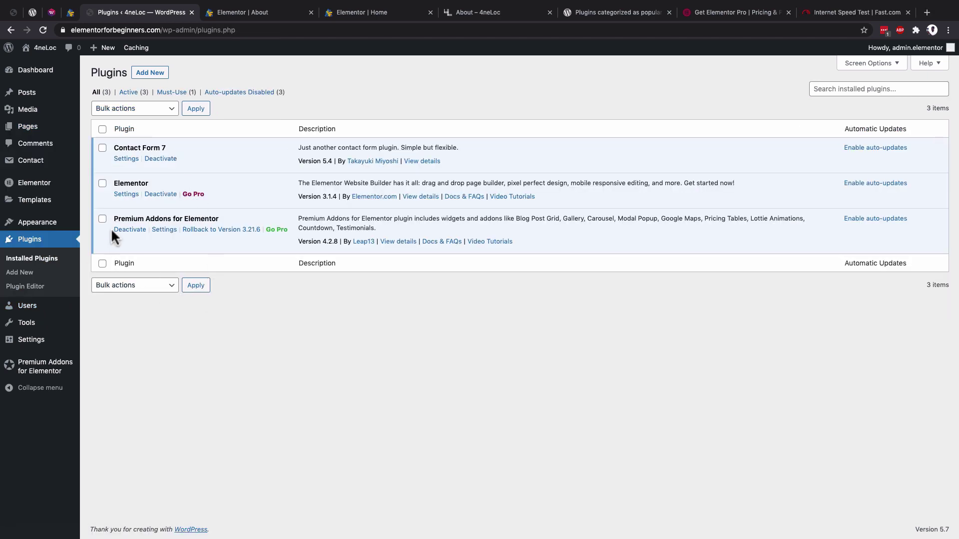
double_click(201, 218)
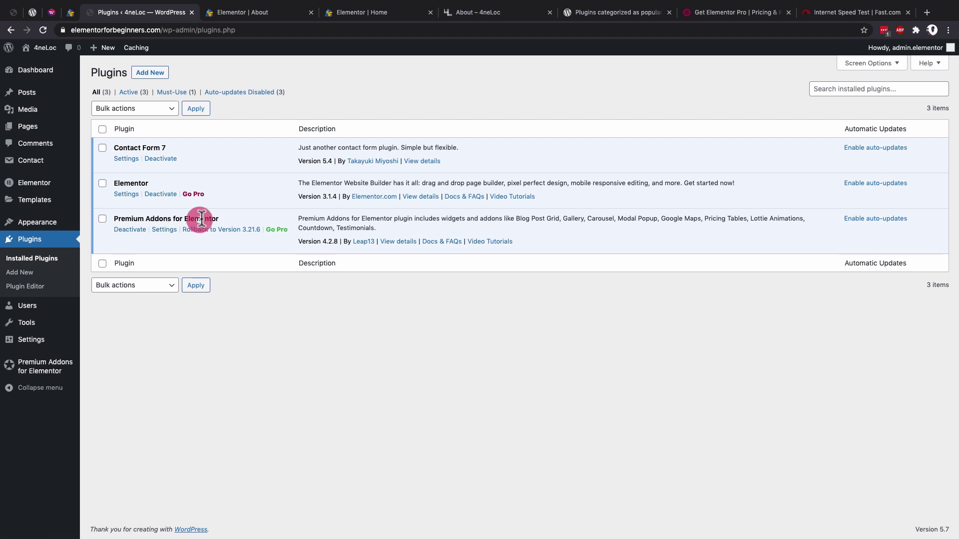
triple_click(202, 218)
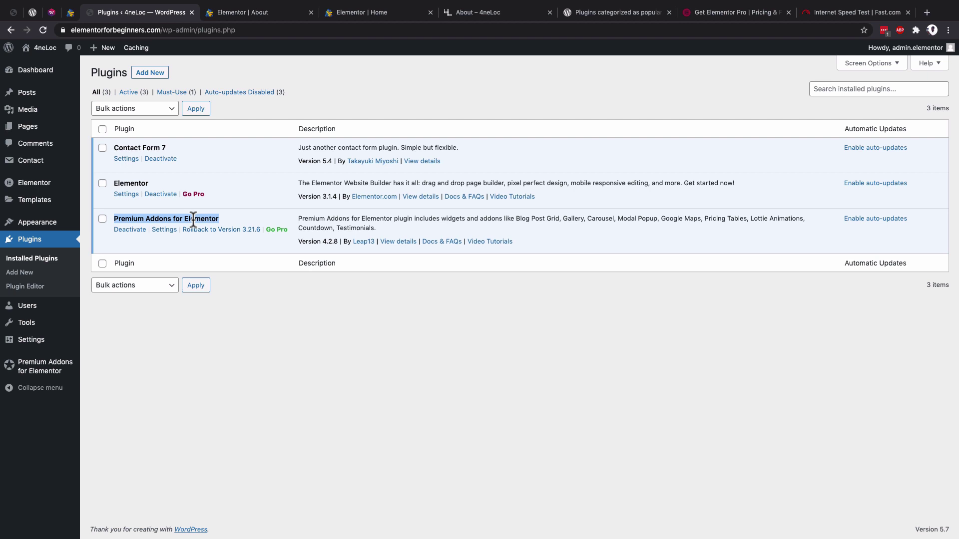
click(192, 219)
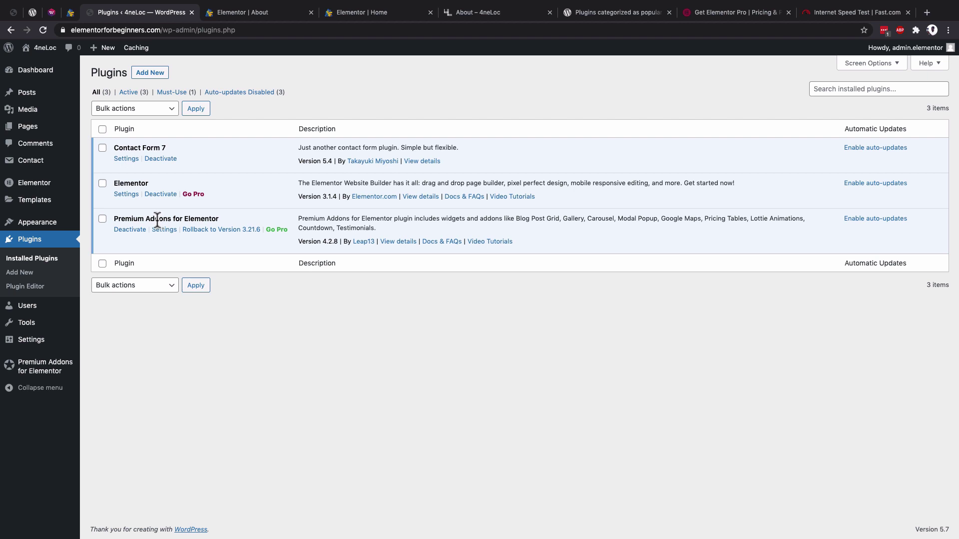
- Search the WordPress plugin directory for "premium addons", and return to the Premium Addons category in the About page editor
click(148, 73)
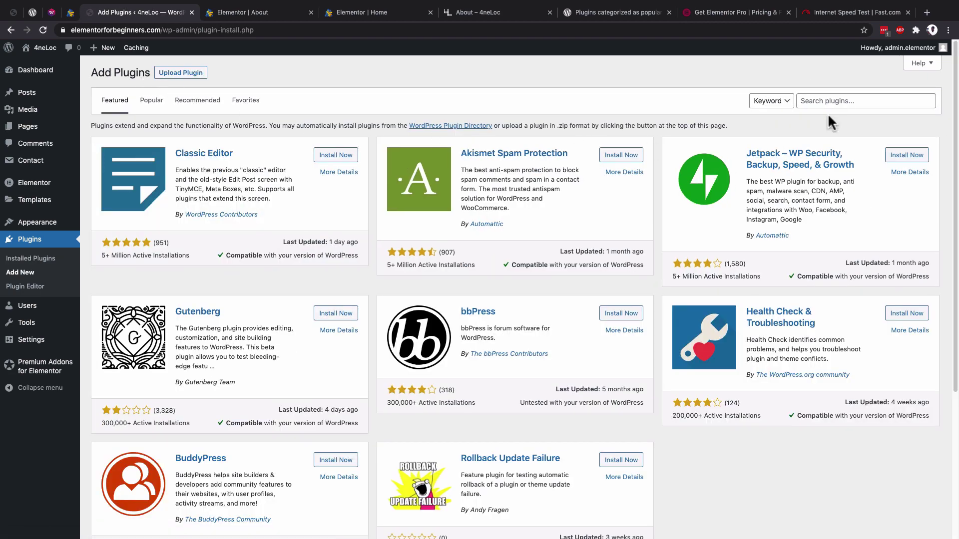
click(824, 102)
text(premiu)
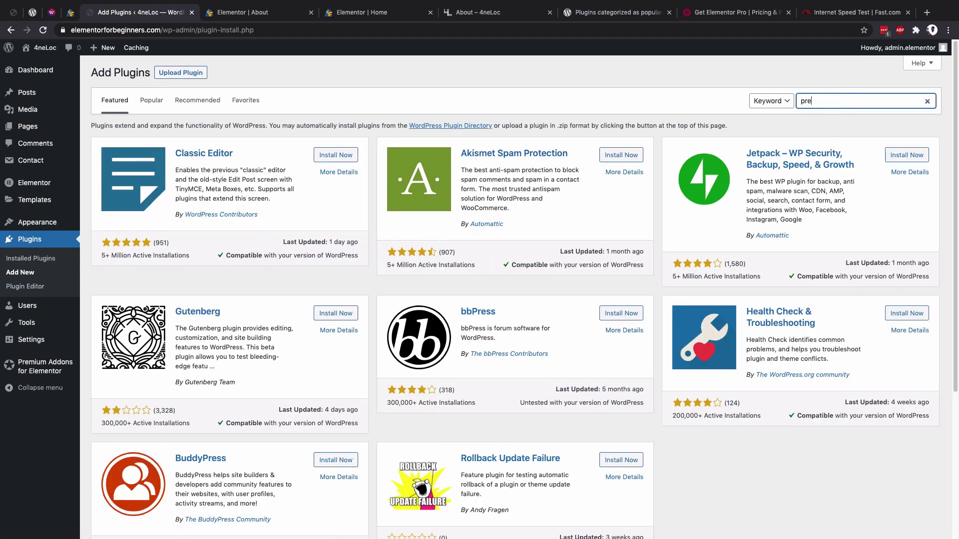
text(m addons)
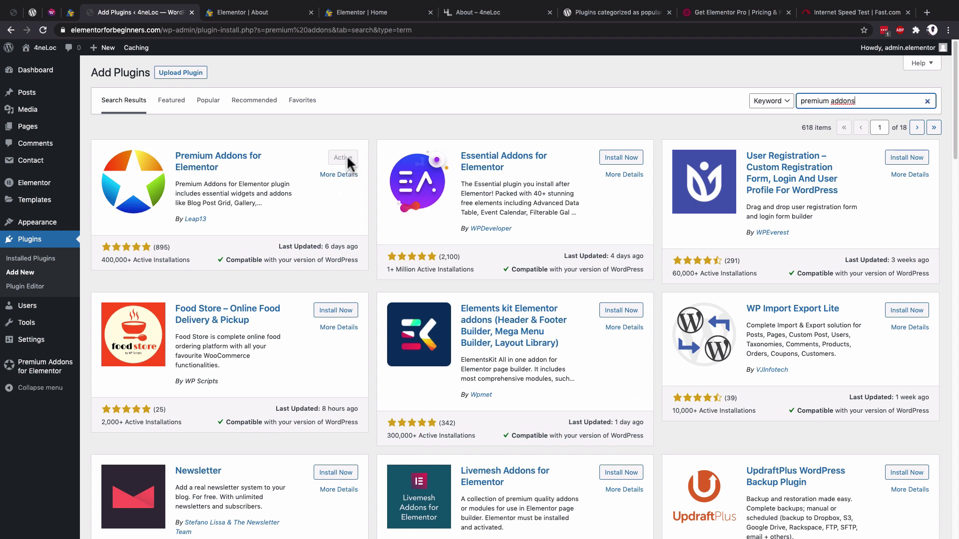
click(255, 12)
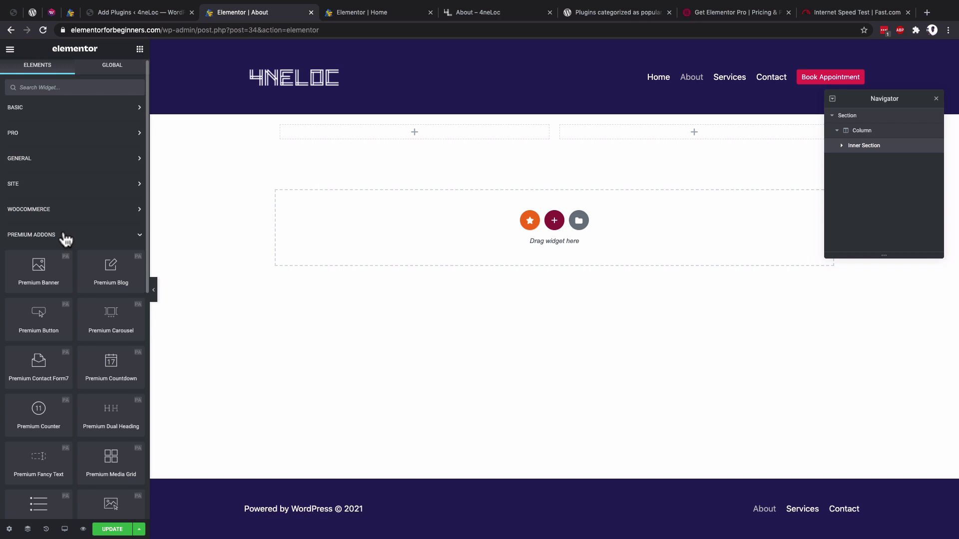
- Open the Widgets & Add-ons settings of Premium Addons for Elementor in the WordPress admin
click(117, 12)
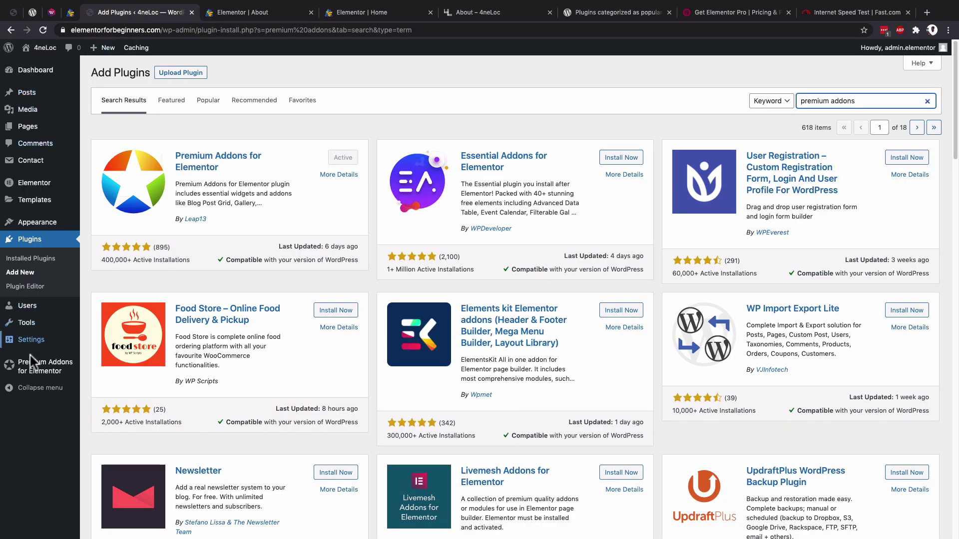
mouse_move(39, 373)
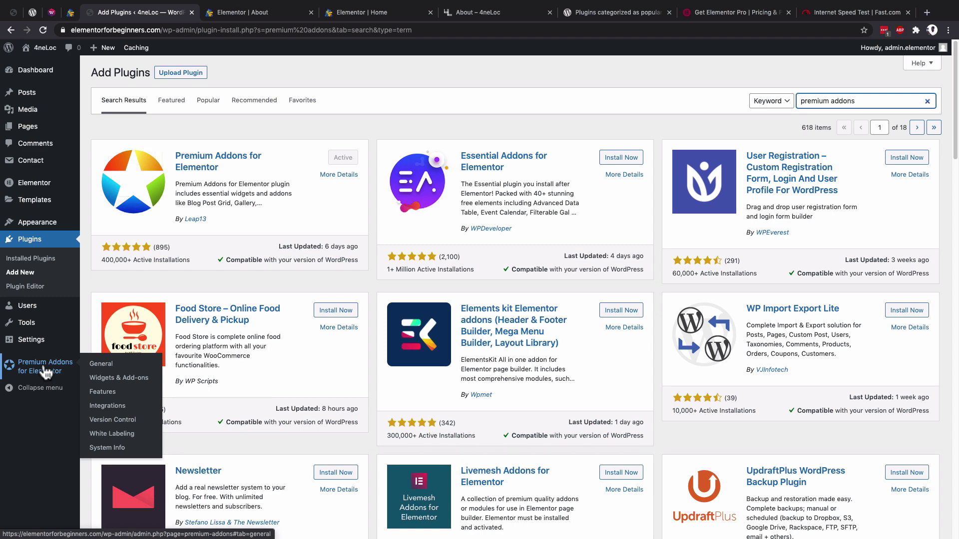
click(115, 381)
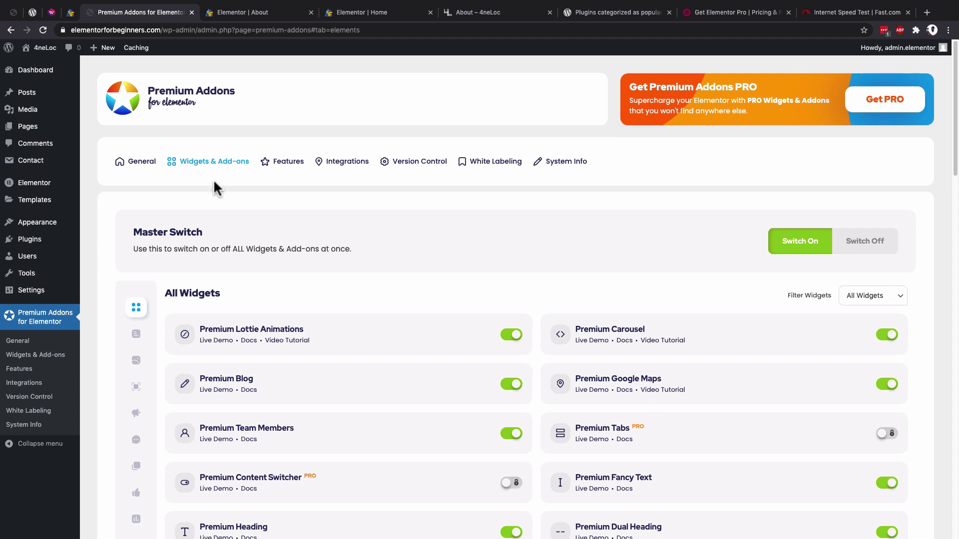
- Examine which Premium Addons widgets are switched on and which are reserved for PRO in the full widget list
scroll(225, 229, down, 1)
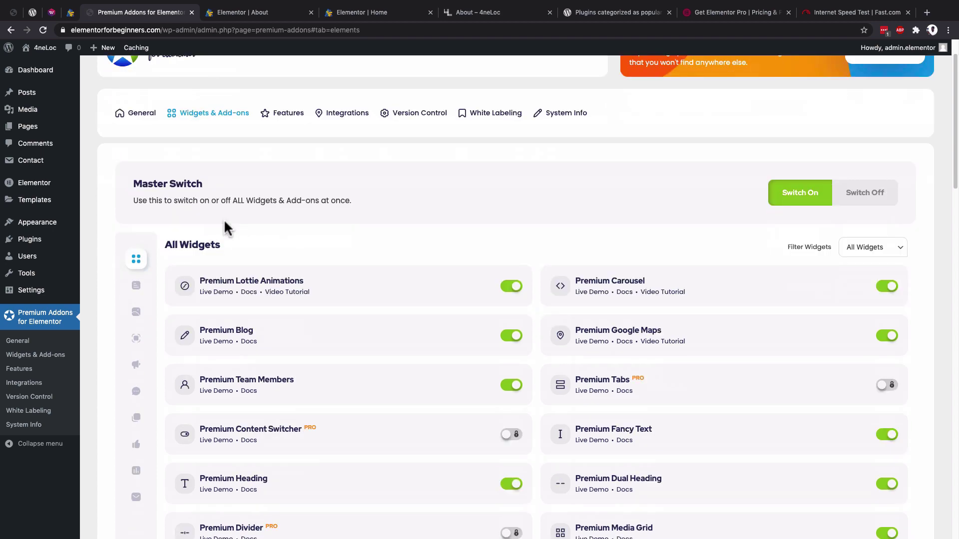
scroll(224, 222, down, 4)
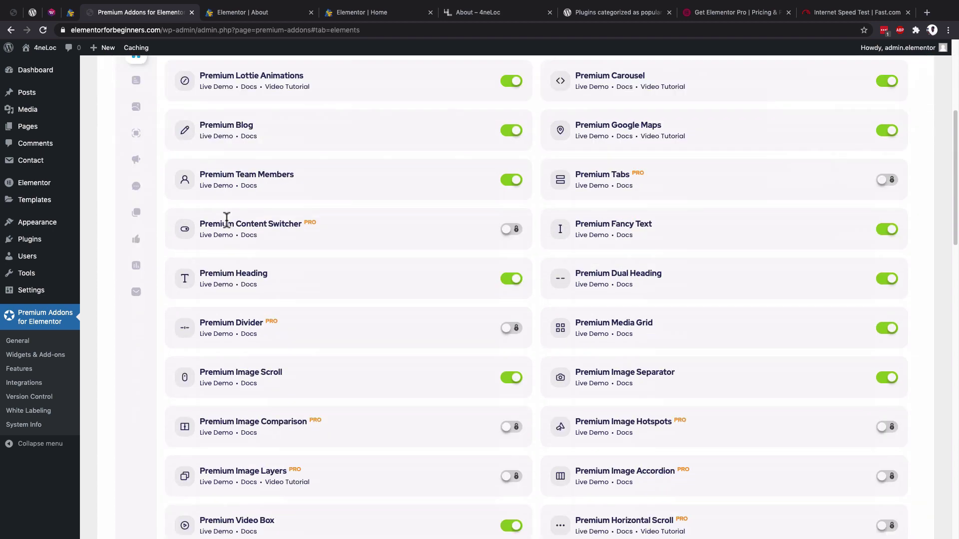
scroll(226, 220, down, 13)
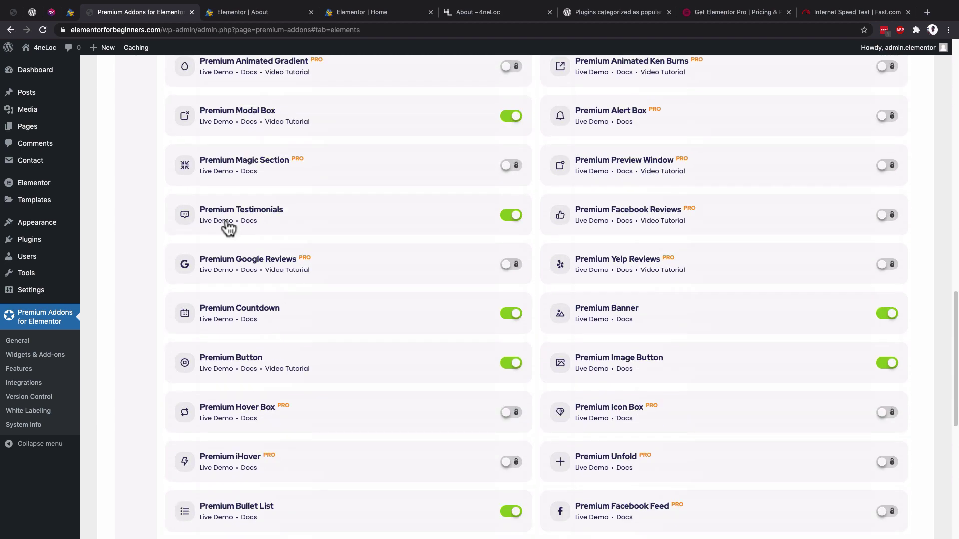
scroll(226, 219, down, 8)
scroll(226, 220, up, 8)
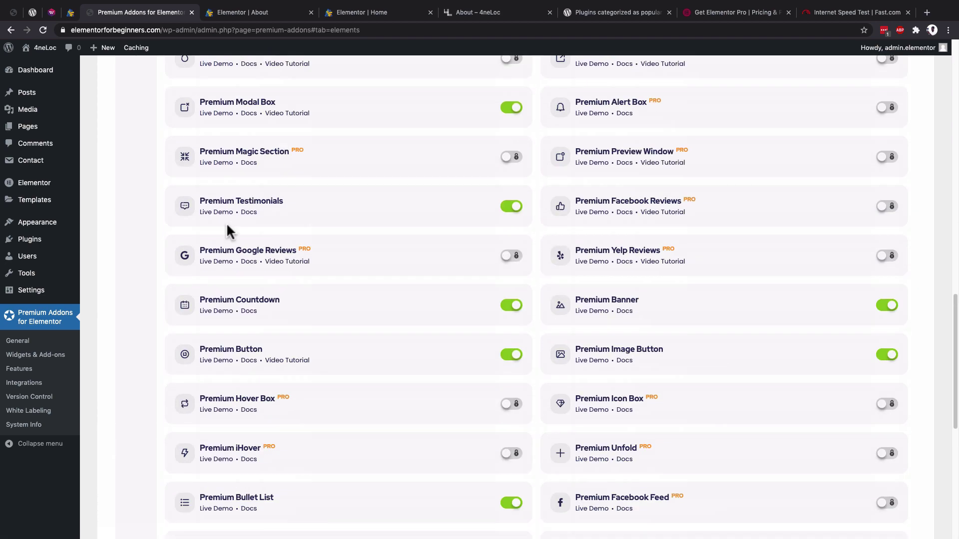
scroll(226, 223, up, 12)
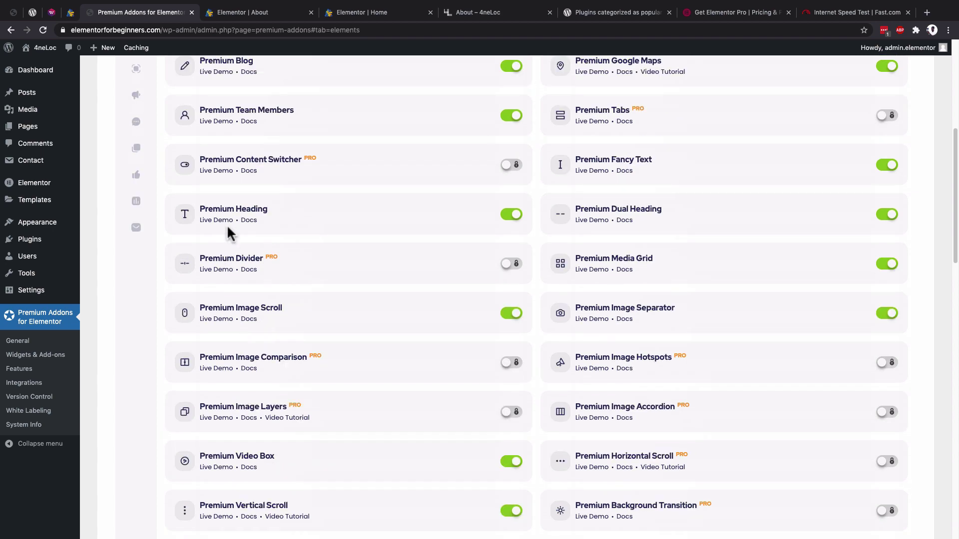
scroll(227, 223, up, 4)
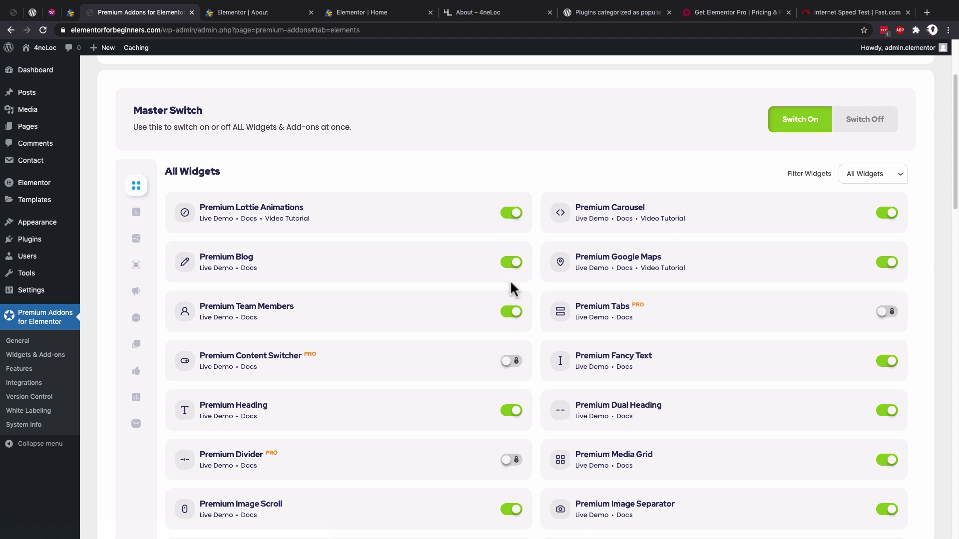
scroll(518, 316, down, 2)
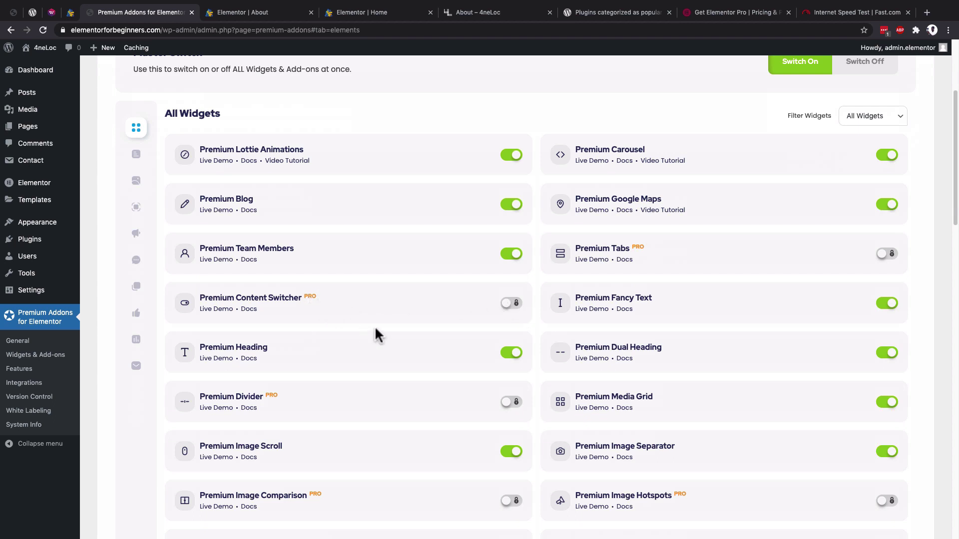
scroll(408, 323, down, 5)
scroll(410, 324, down, 10)
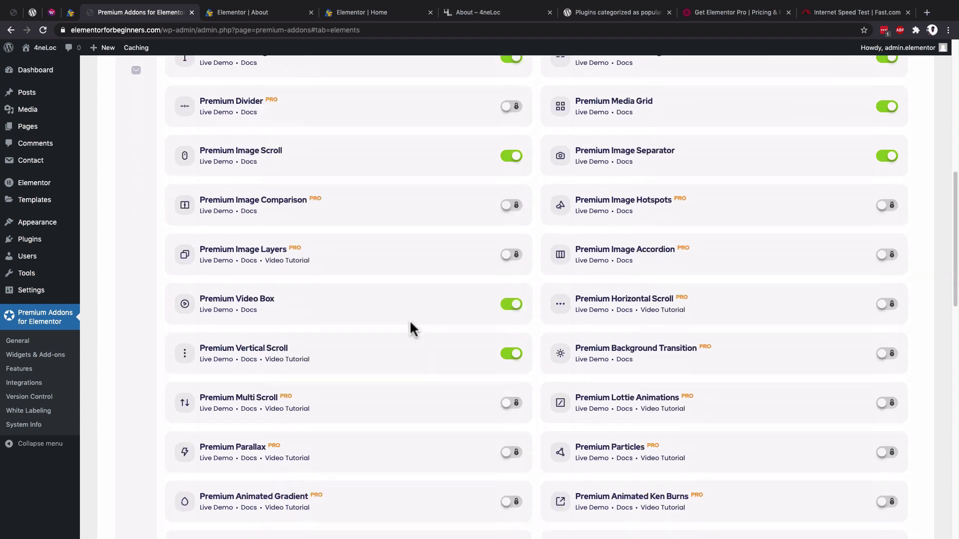
scroll(409, 322, down, 3)
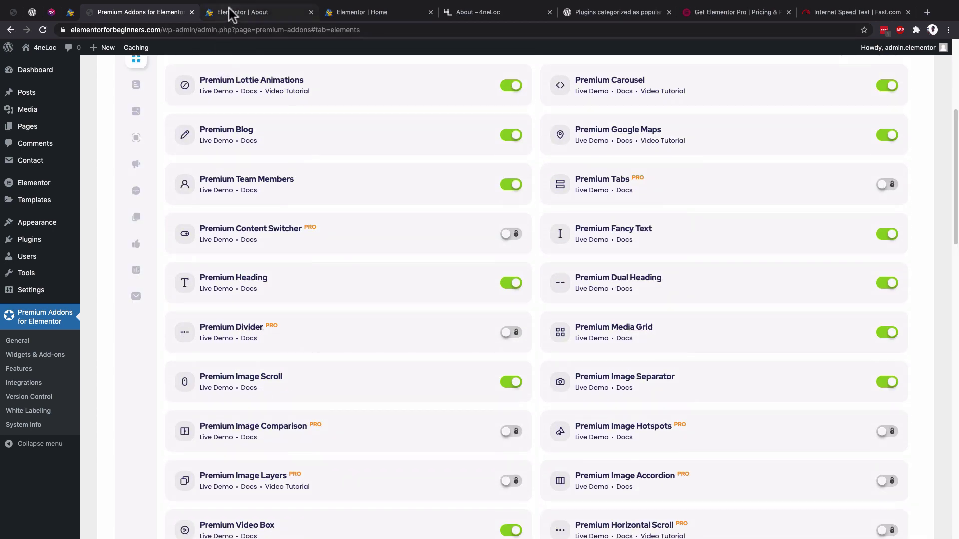
- Add Premium Modal Box, Premium Contact Form7 and Premium Bullet list widgets to the About page, each in its own new section
click(231, 13)
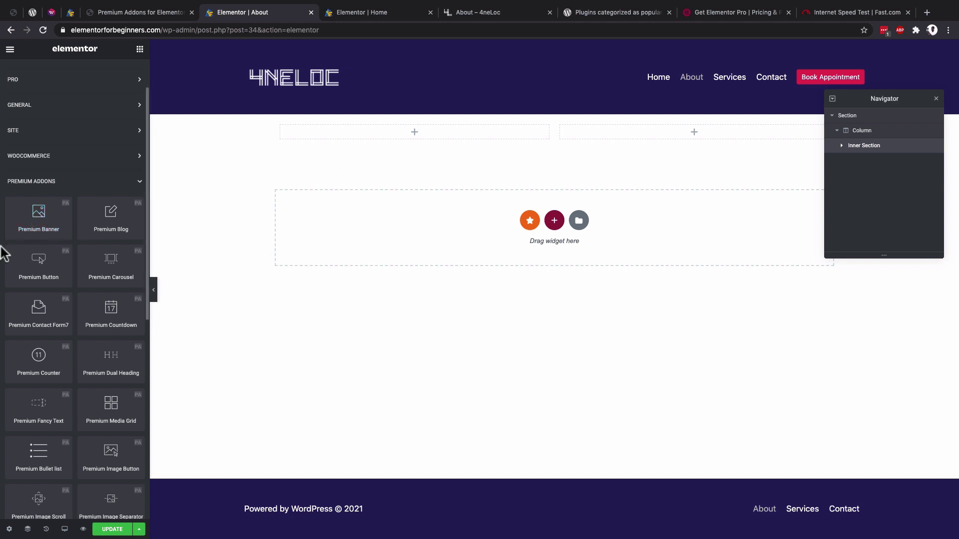
scroll(58, 356, down, 6)
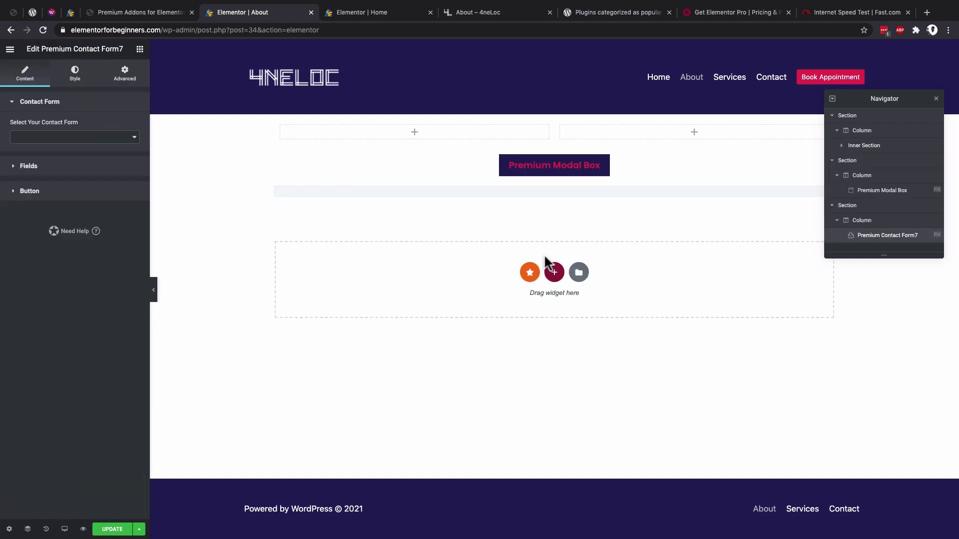
click(140, 50)
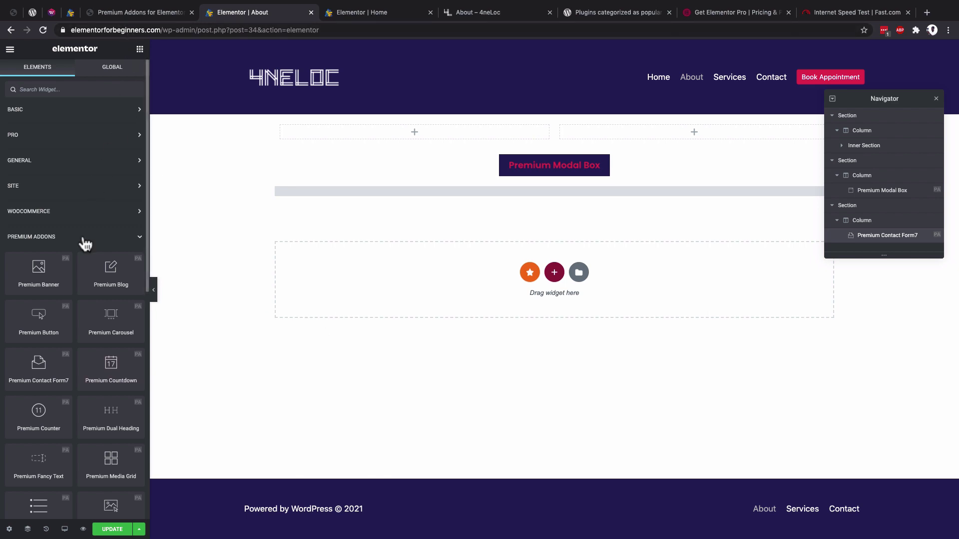
scroll(73, 359, down, 1)
scroll(73, 360, down, 5)
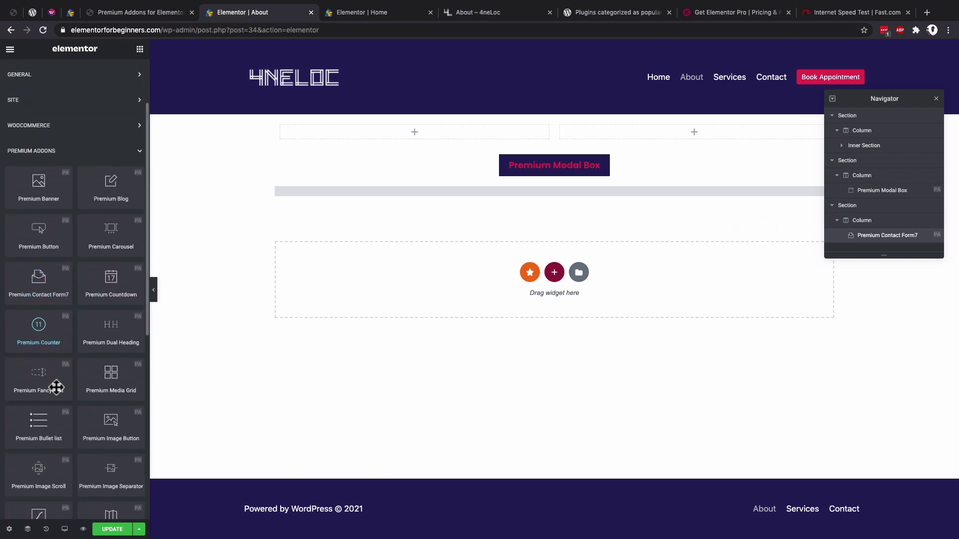
drag(43, 436, 505, 273)
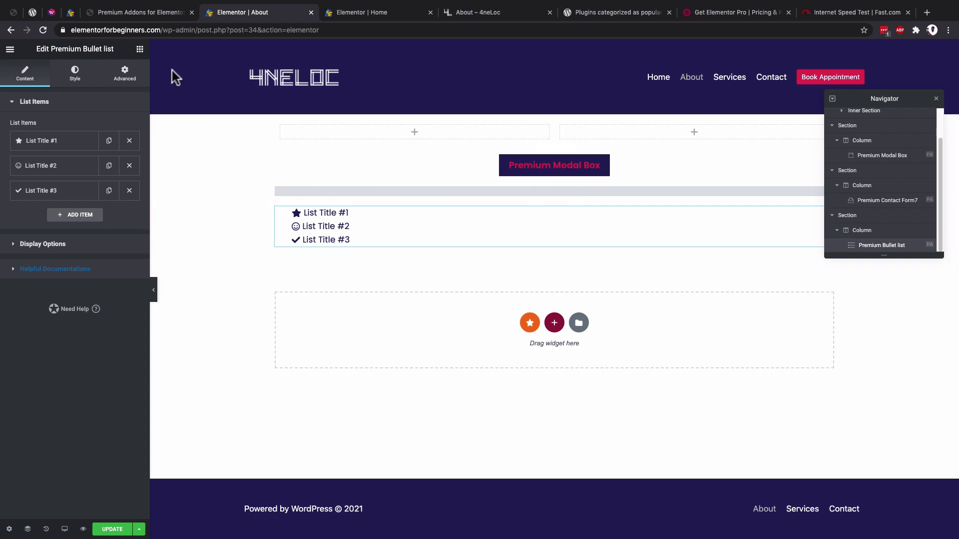
- Switch off the Premium Bullet List widget in the Premium Addons settings and save the settings
click(133, 12)
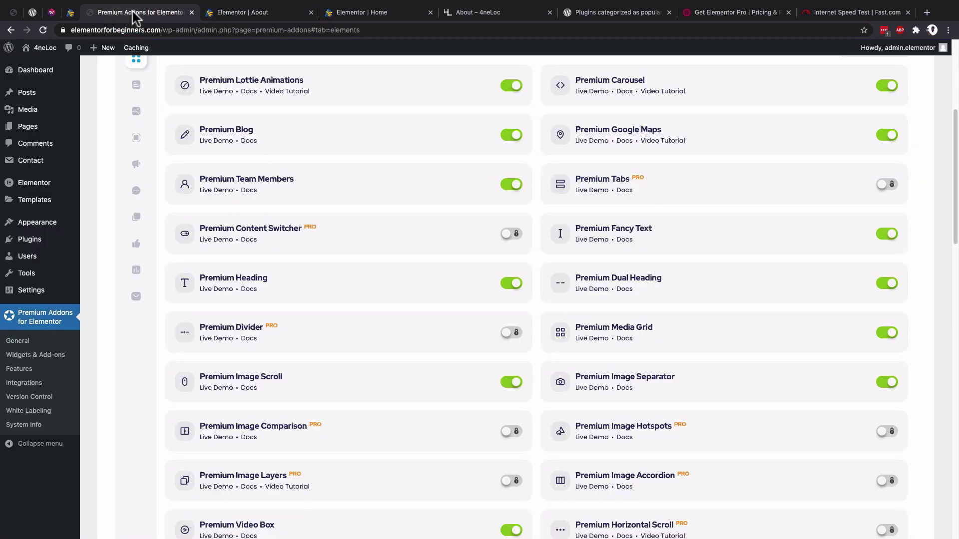
scroll(250, 157, up, 5)
scroll(270, 300, down, 3)
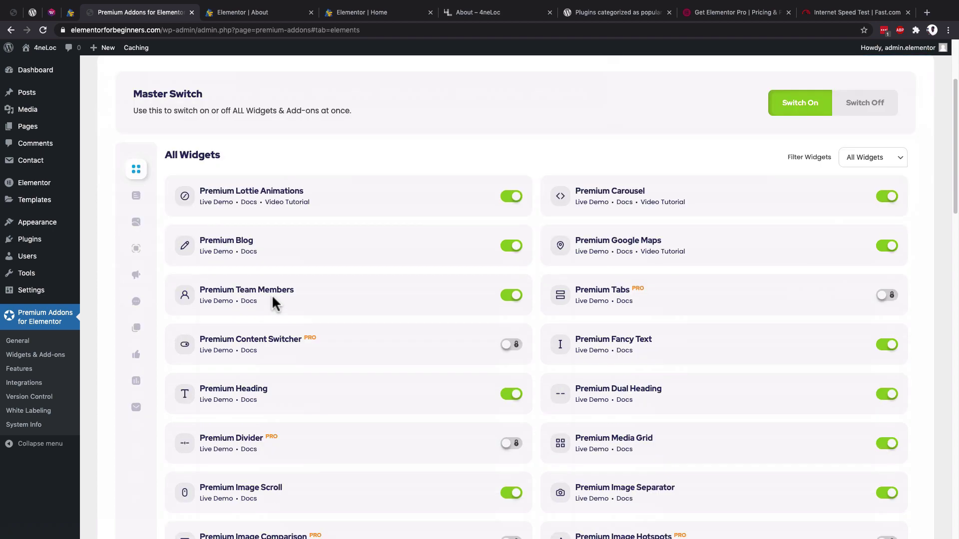
scroll(274, 300, down, 4)
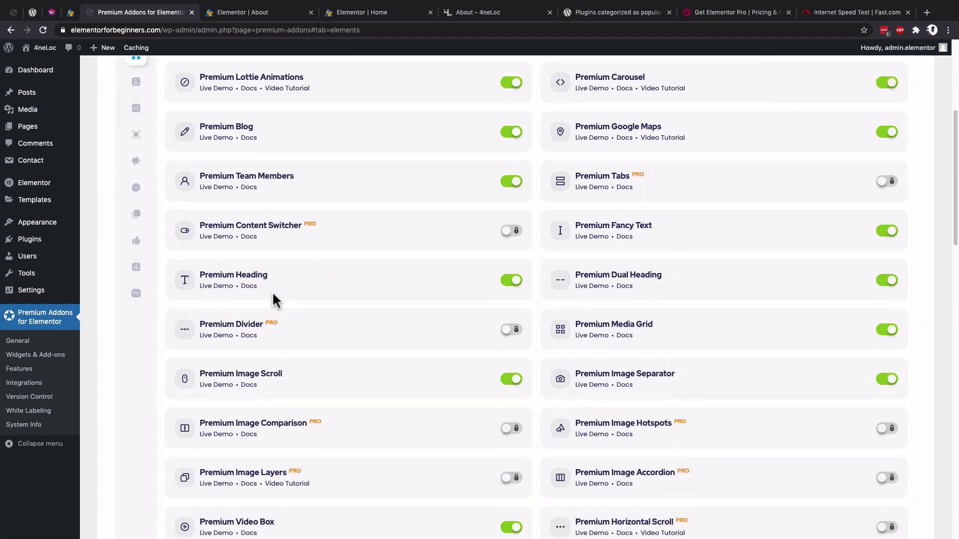
scroll(274, 300, down, 10)
click(508, 428)
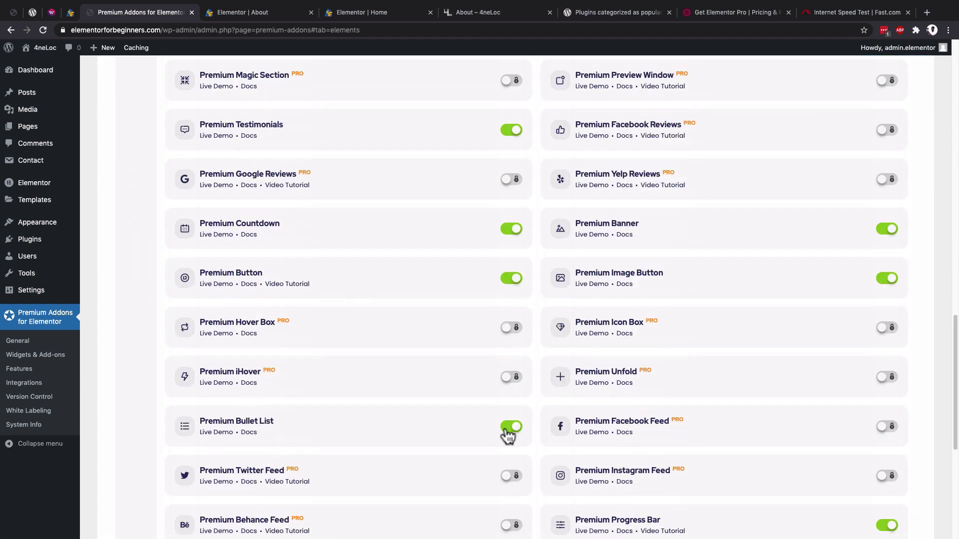
scroll(450, 295, down, 7)
click(166, 465)
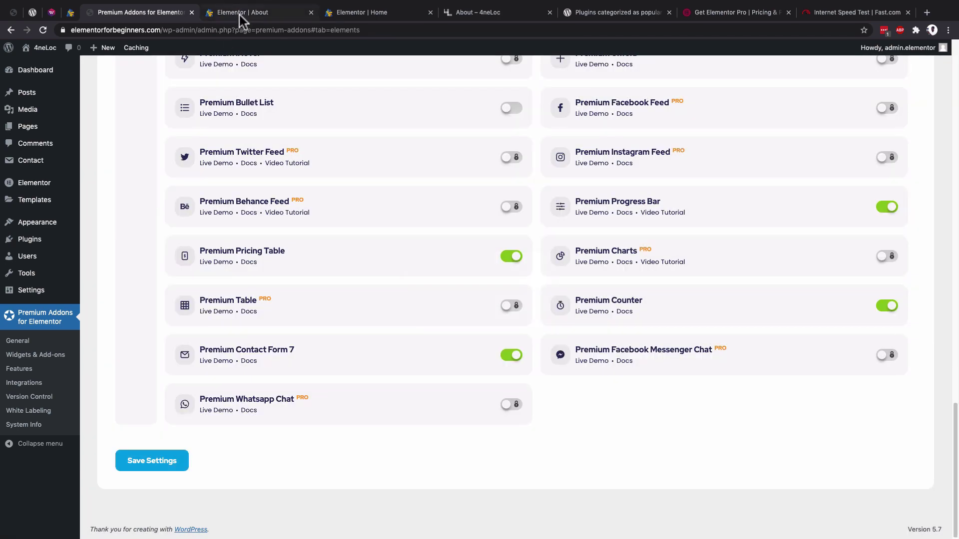
- Return to the About page in the Elementor editor and update the page
click(239, 15)
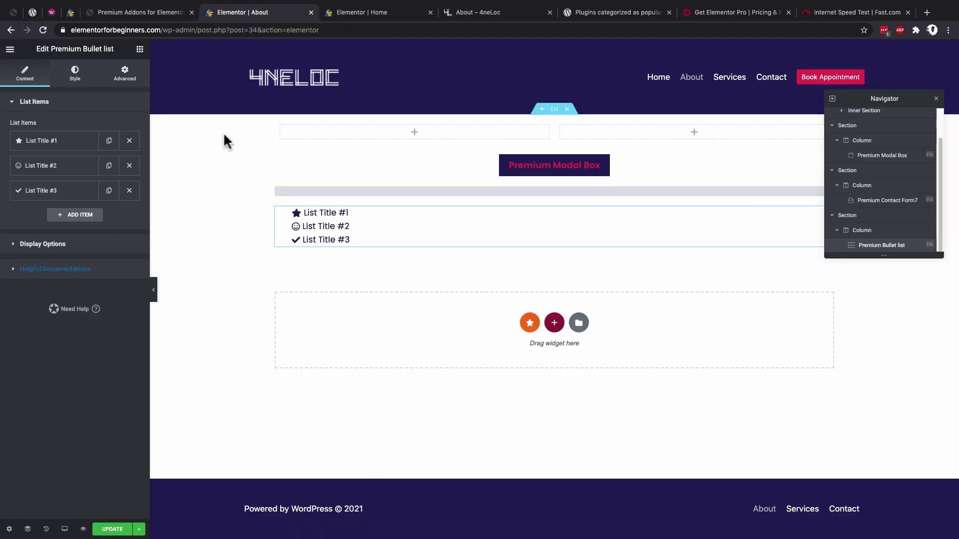
click(125, 528)
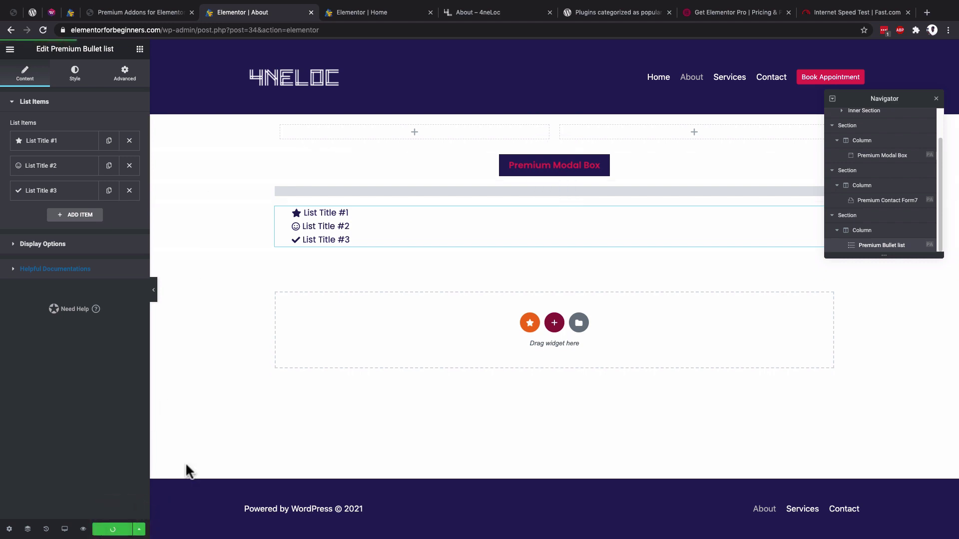
- Reload the About page editor, collapse the other widget categories and look through the Premium Addons widgets
click(43, 30)
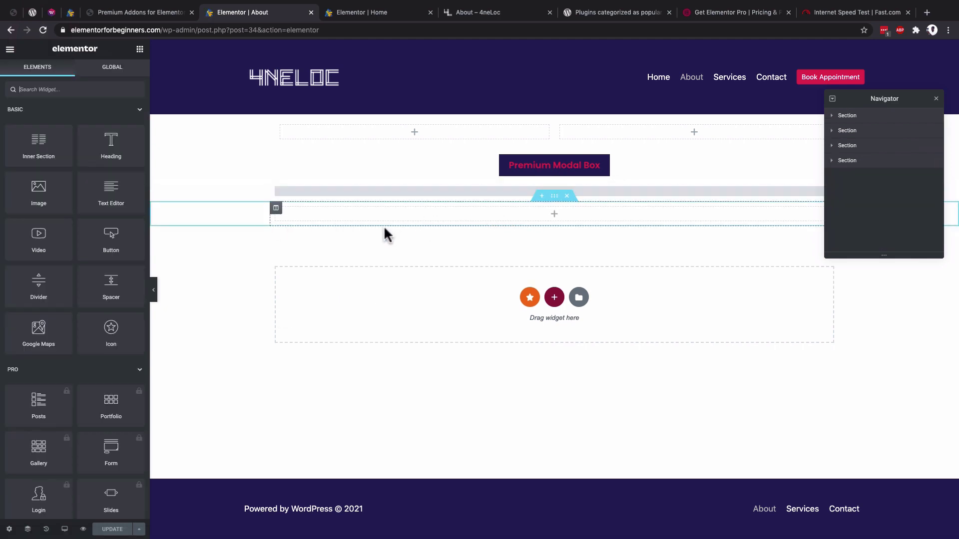
click(138, 111)
click(139, 135)
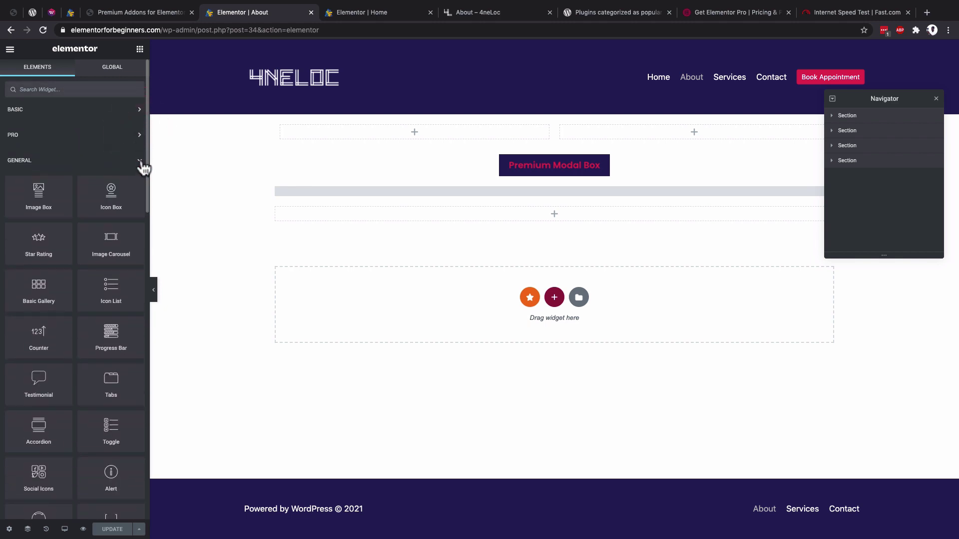
click(139, 161)
scroll(133, 222, down, 5)
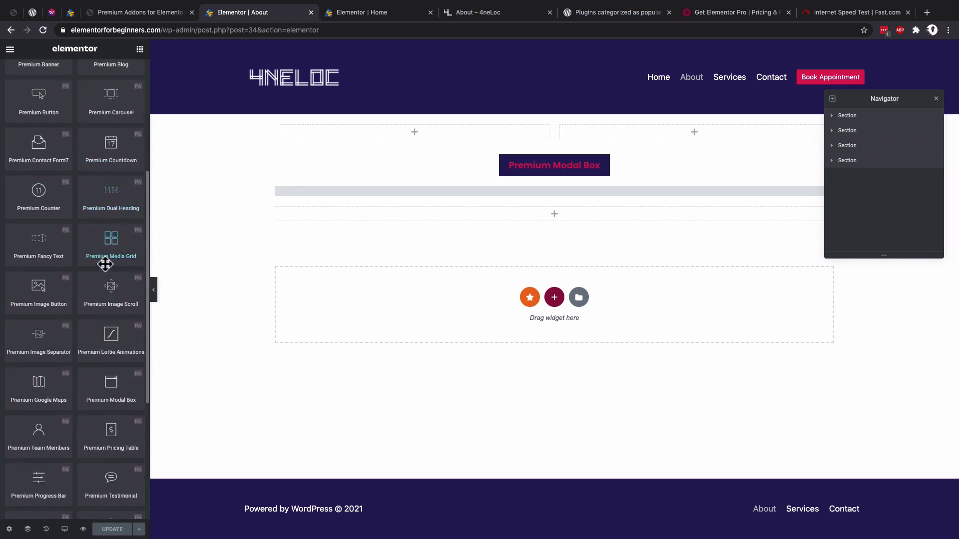
scroll(105, 265, down, 3)
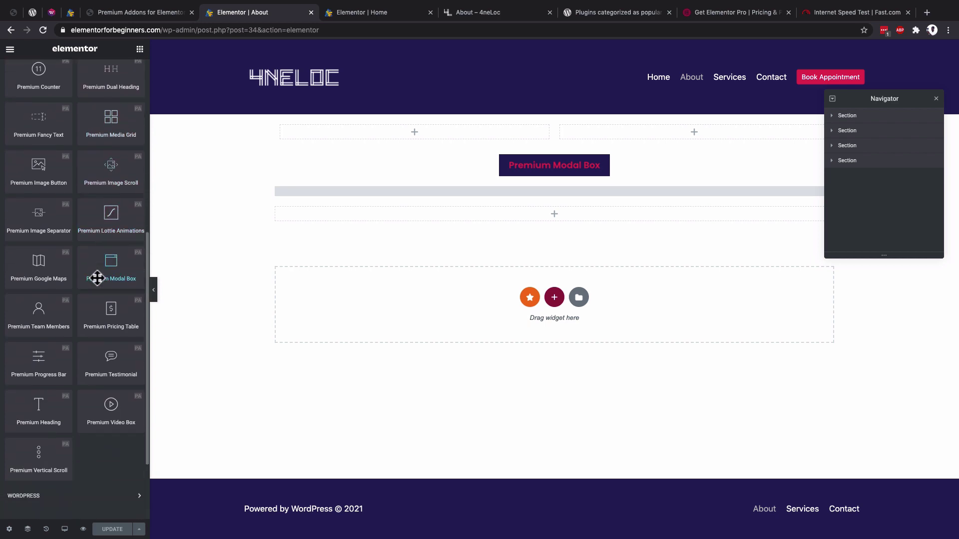
scroll(97, 269, up, 8)
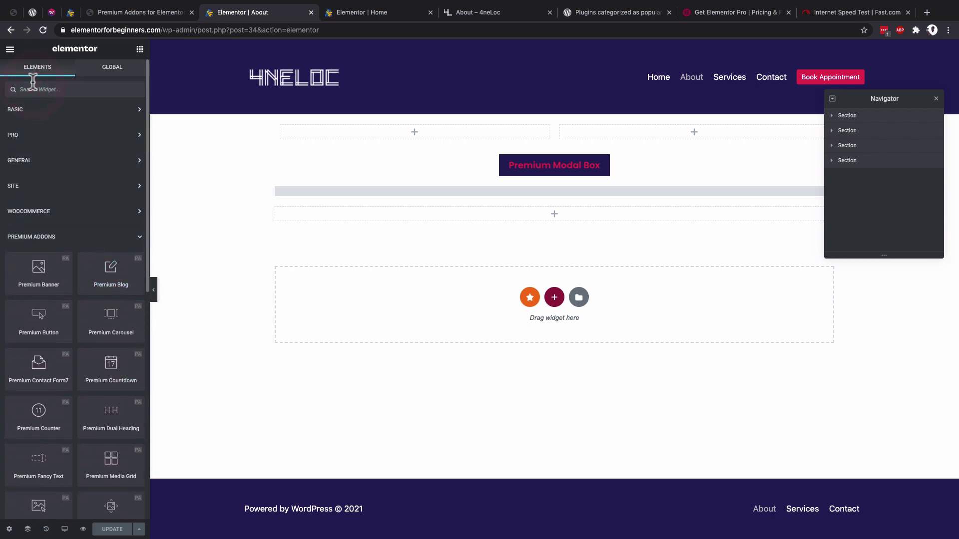
- Search the widgets for "bullet list", then for "lis"
text(bull)
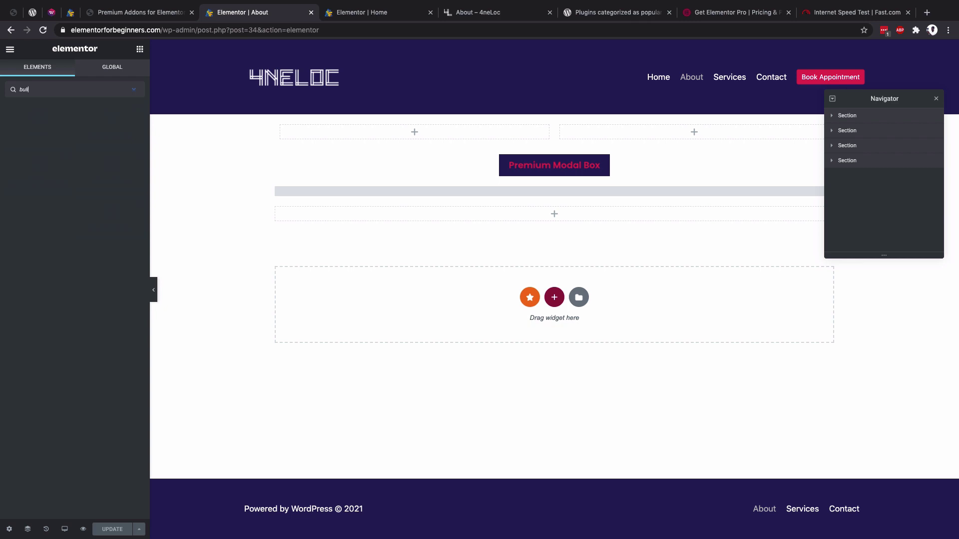
text(et list)
key(super+a)
text(lis)
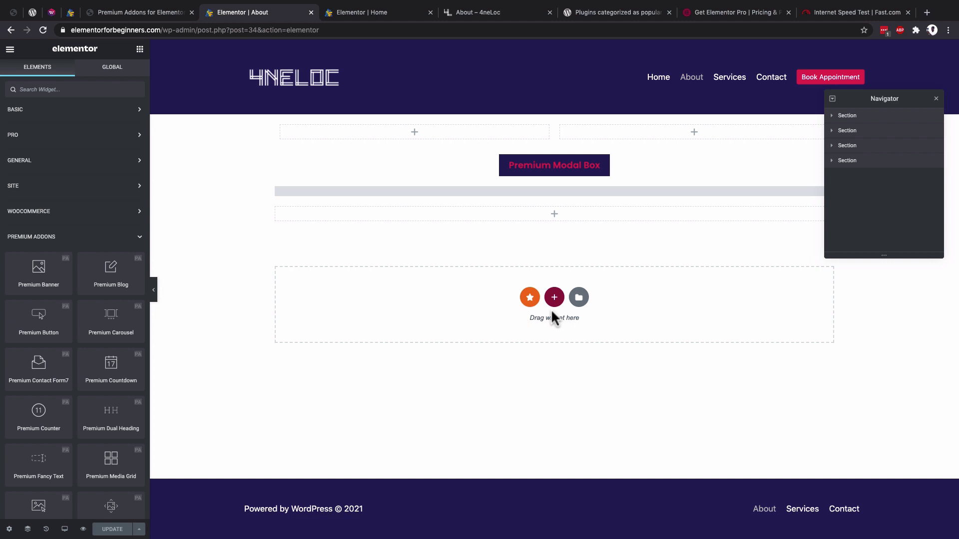
- Open the template library and examine which page templates are free to insert and which require PRO
click(578, 297)
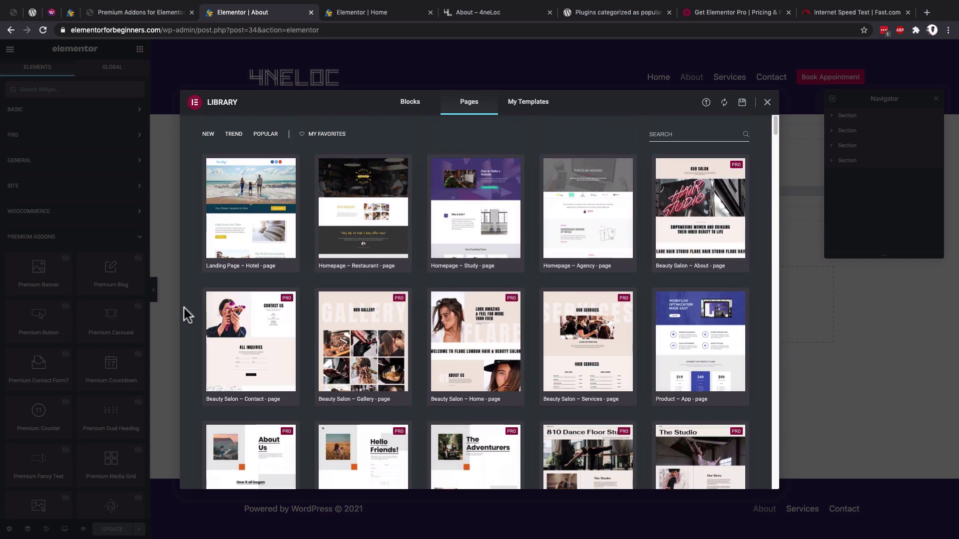
mouse_move(516, 237)
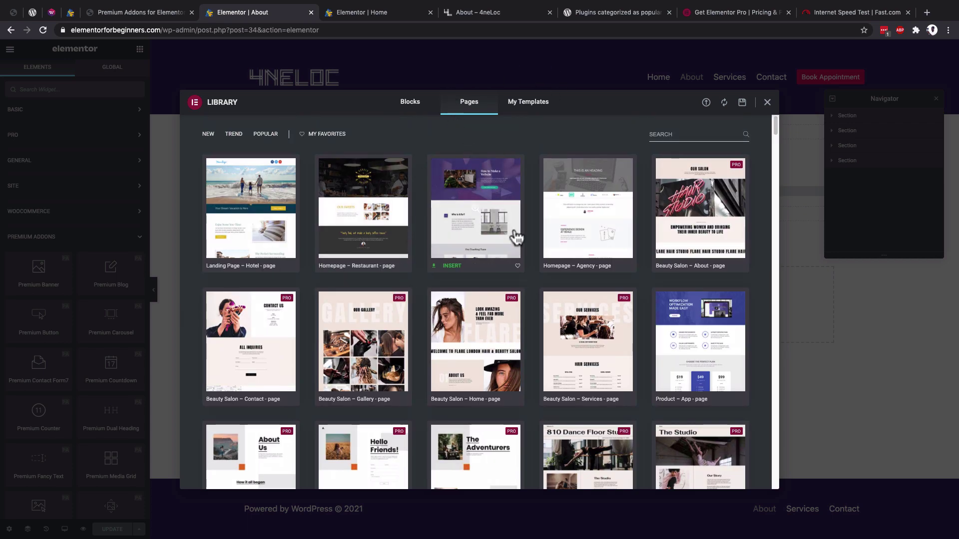
scroll(534, 292, down, 3)
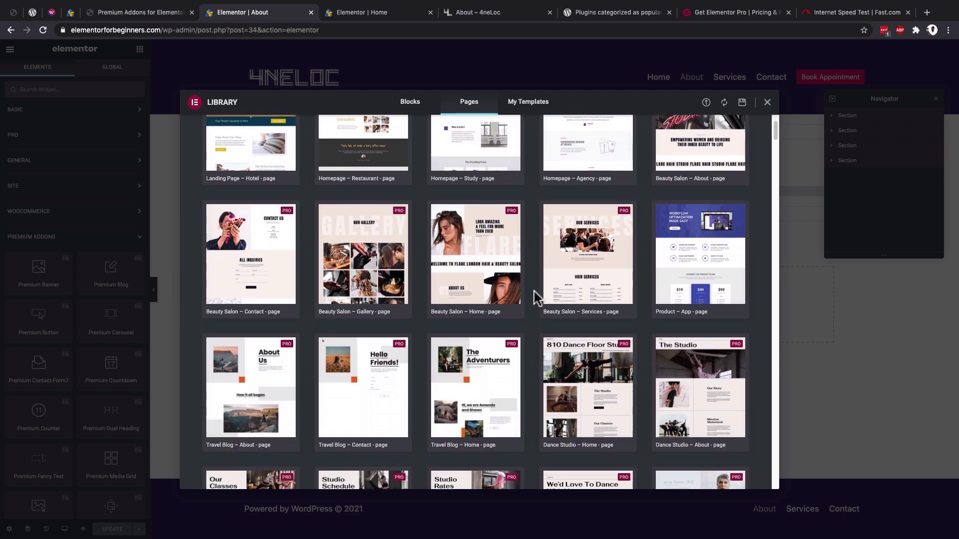
scroll(535, 291, down, 3)
scroll(534, 291, up, 8)
mouse_move(470, 192)
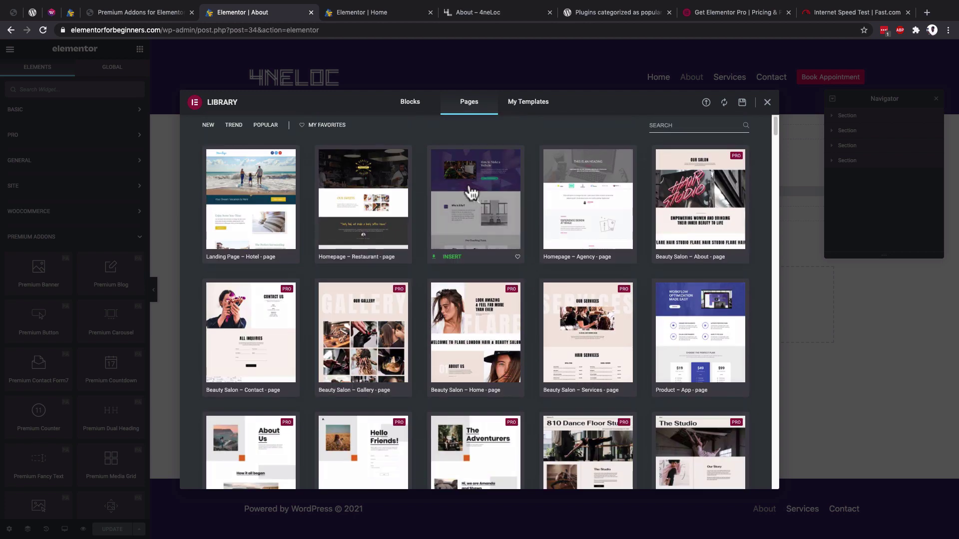
scroll(536, 263, down, 5)
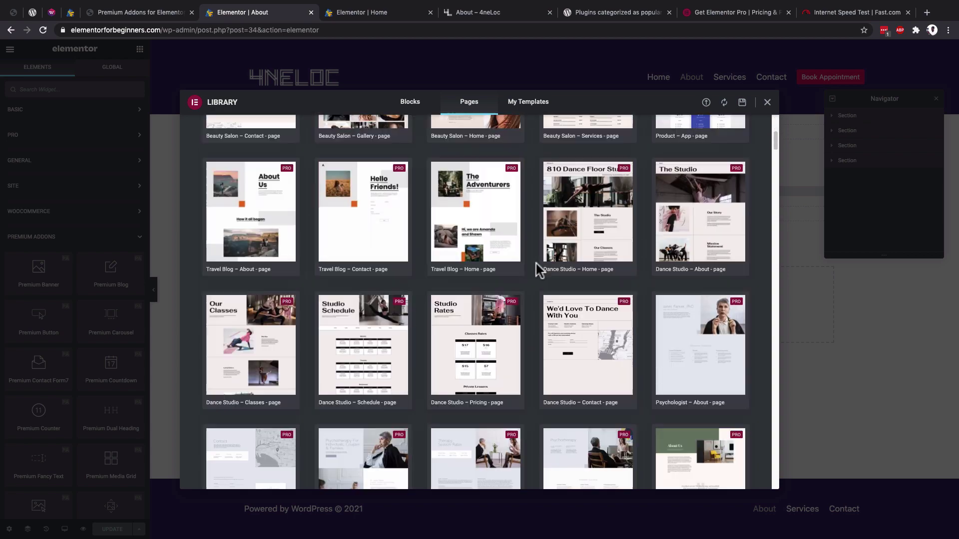
scroll(535, 264, down, 6)
scroll(535, 263, up, 12)
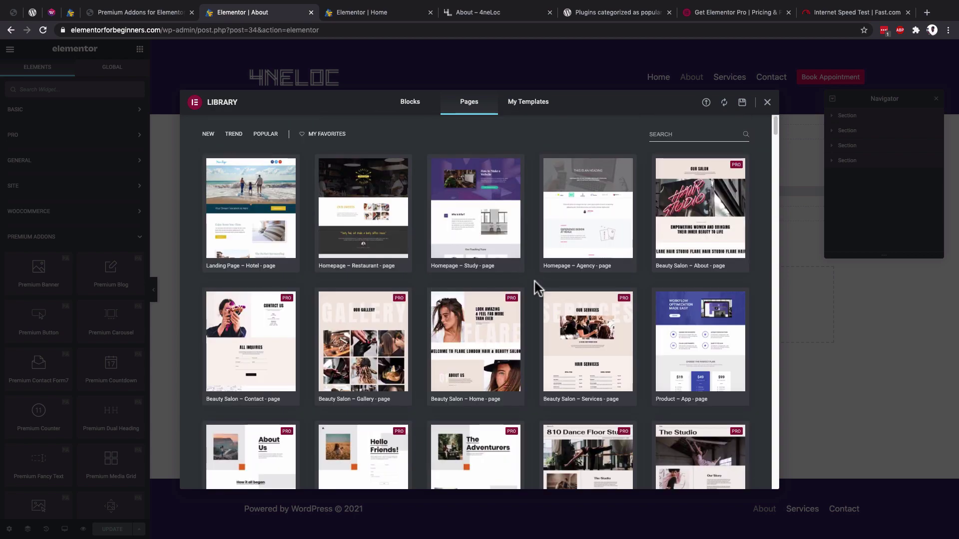
mouse_move(380, 305)
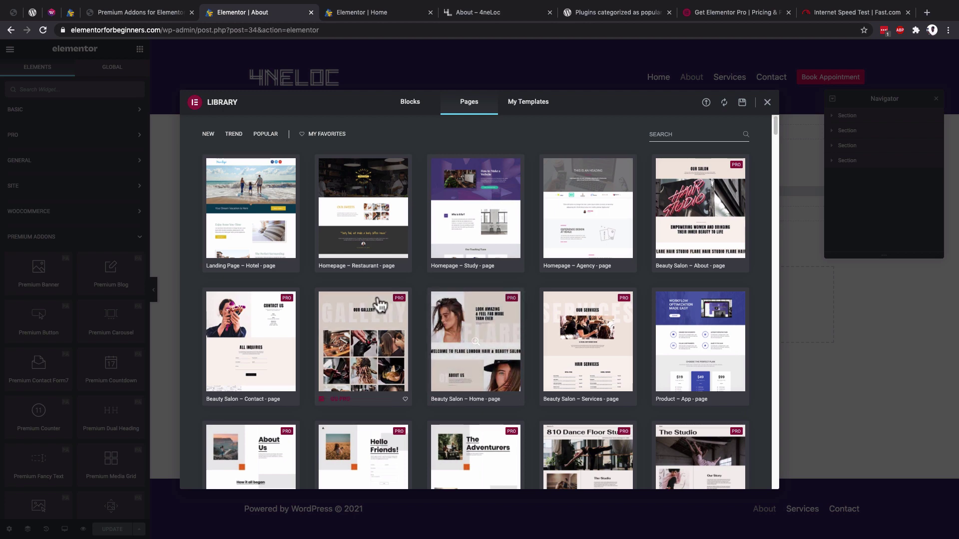
click(619, 344)
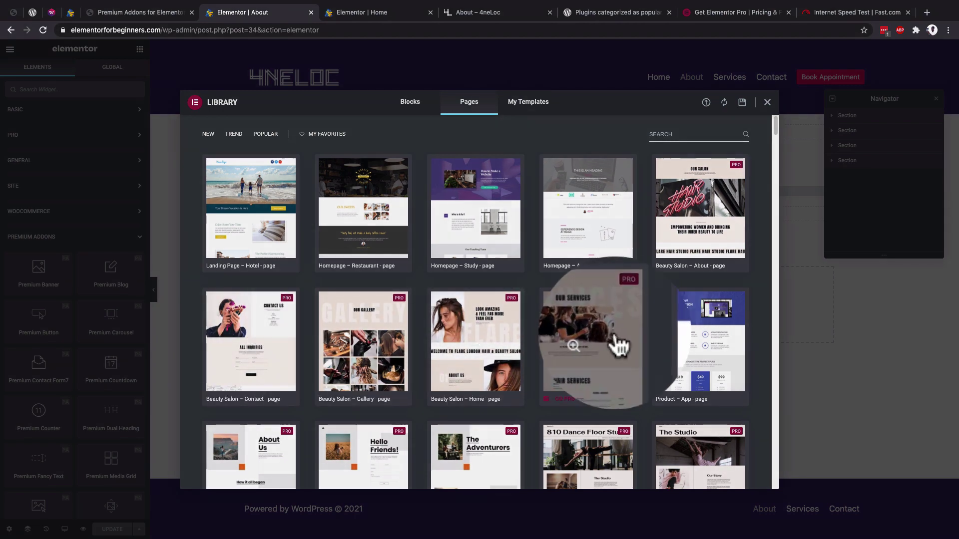
scroll(623, 340, down, 1)
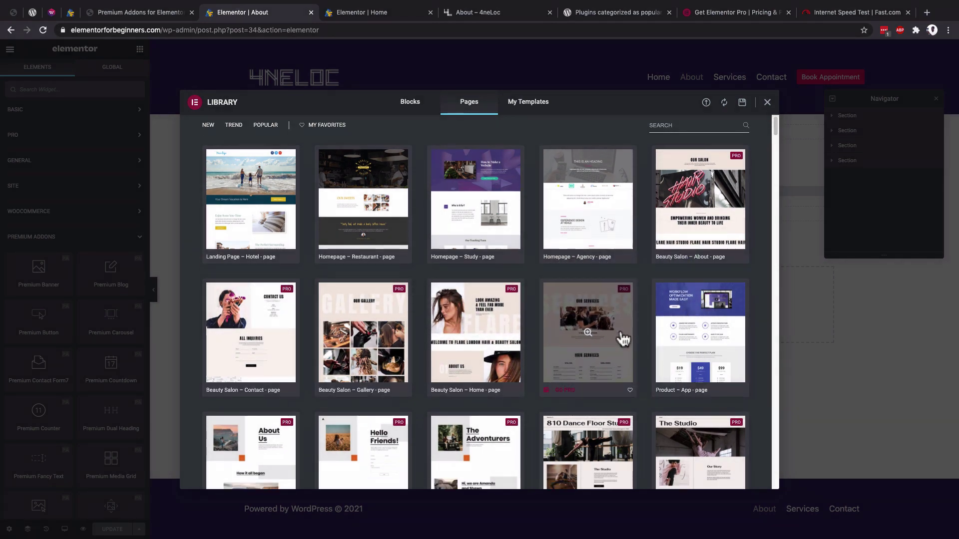
mouse_move(704, 373)
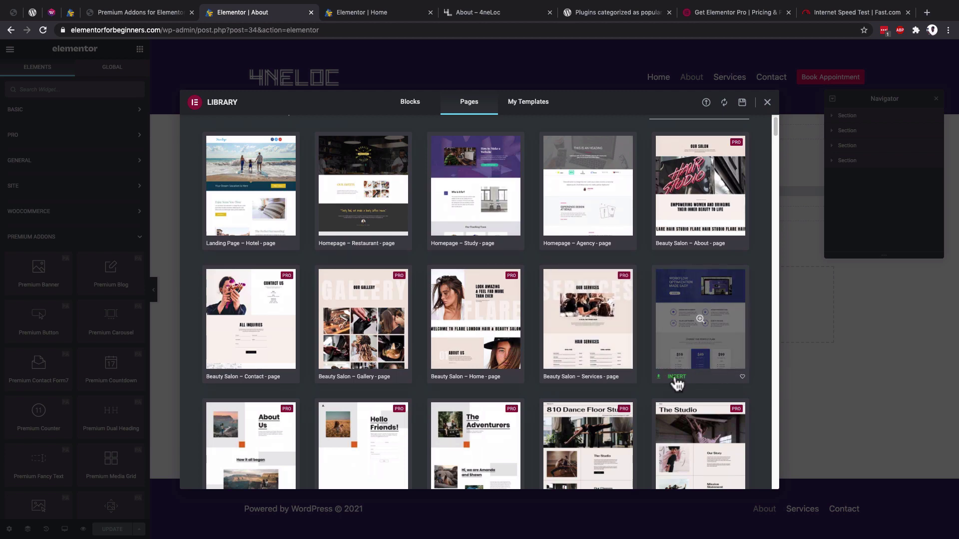
- Preview the full "Product – App" page template from the library
click(698, 320)
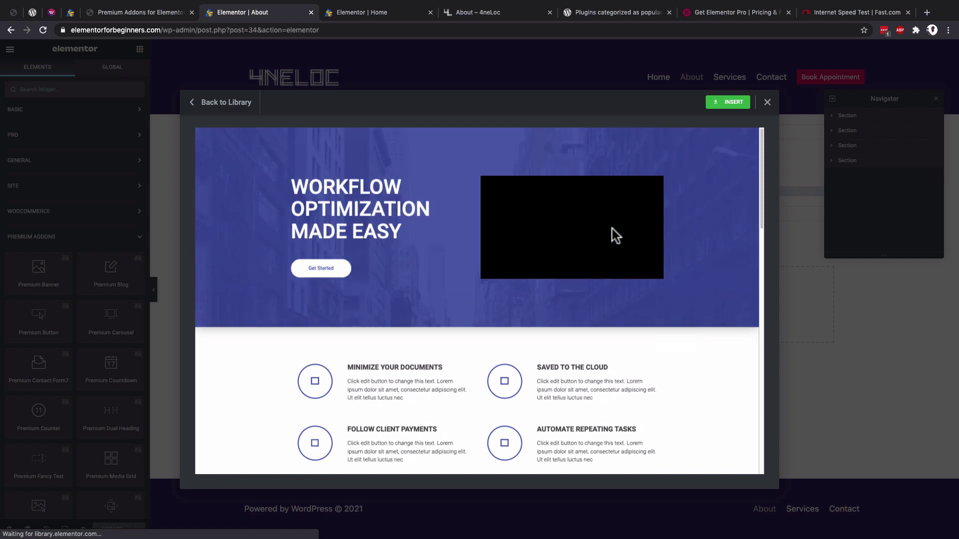
scroll(562, 352, down, 6)
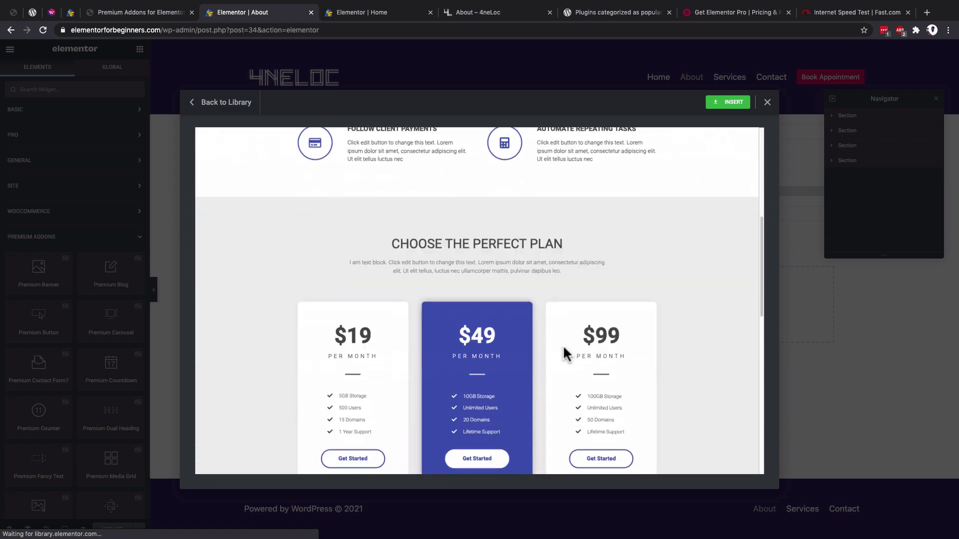
scroll(563, 348, down, 10)
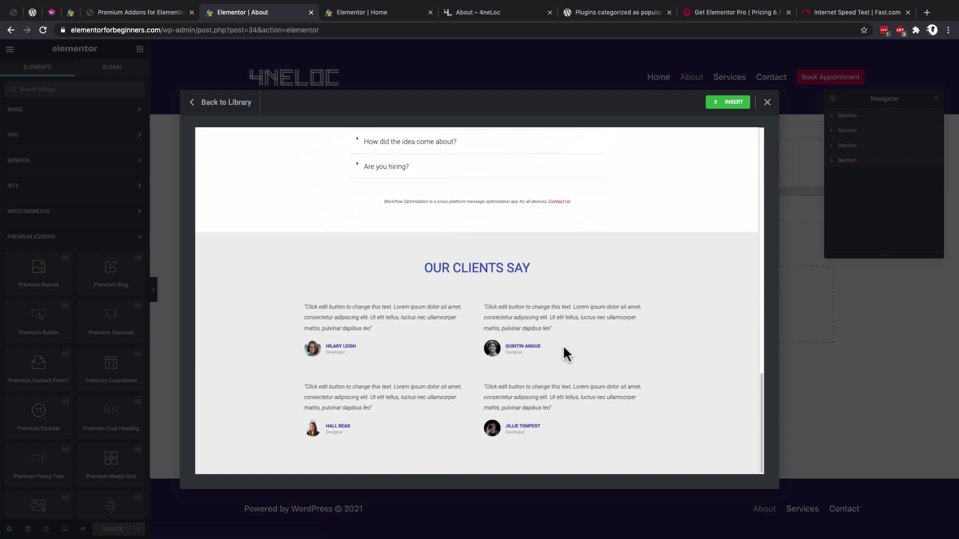
scroll(562, 345, up, 12)
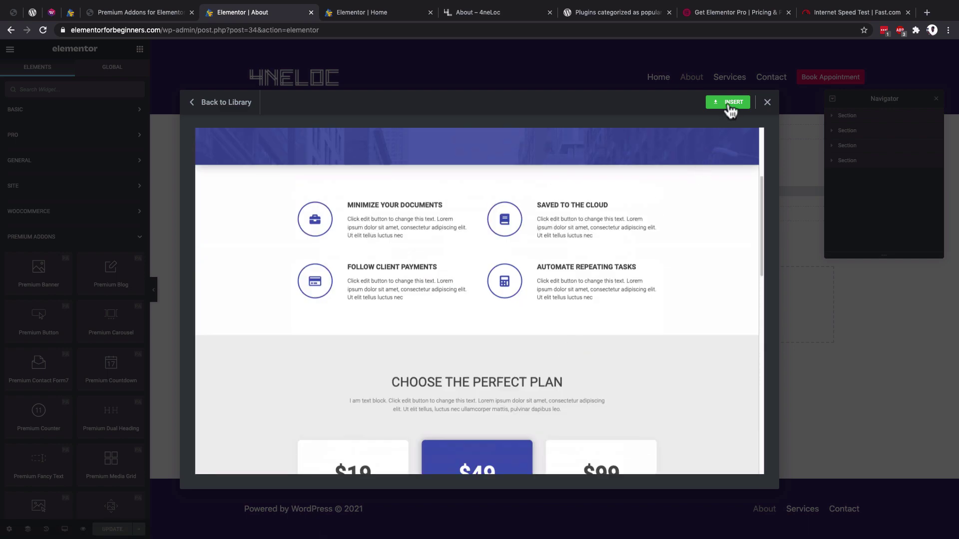
- Request insertion of the previewed template and connect the site to the Template Library with plugin data sharing unticked
click(730, 105)
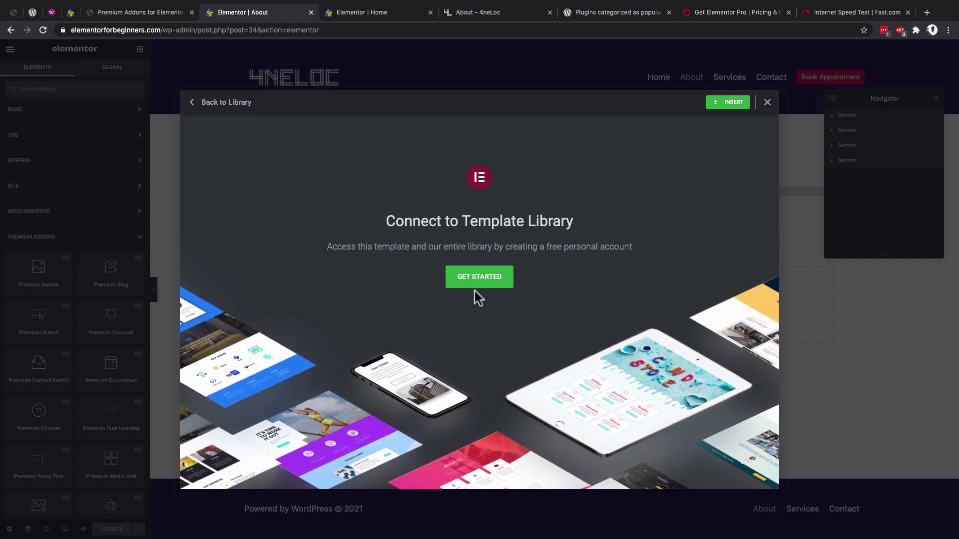
click(477, 282)
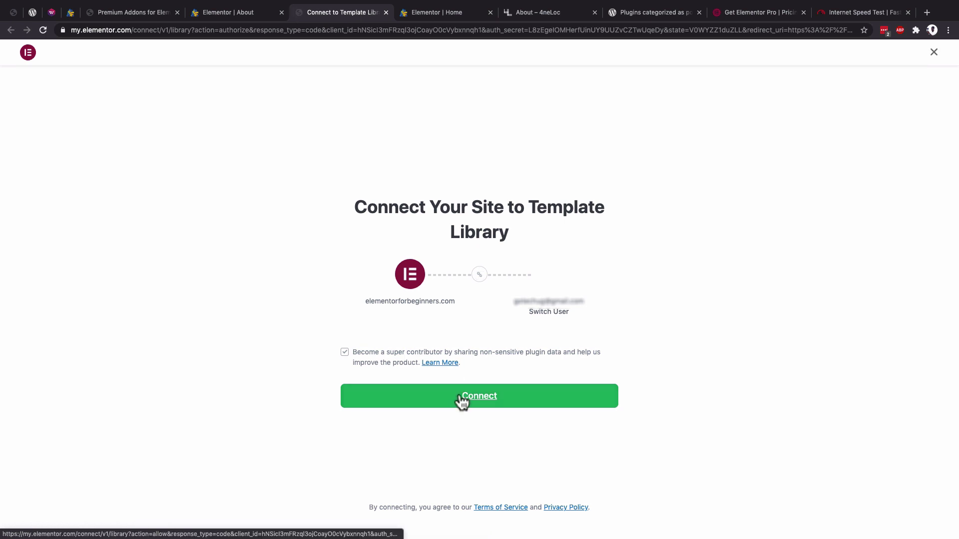
click(344, 352)
click(474, 396)
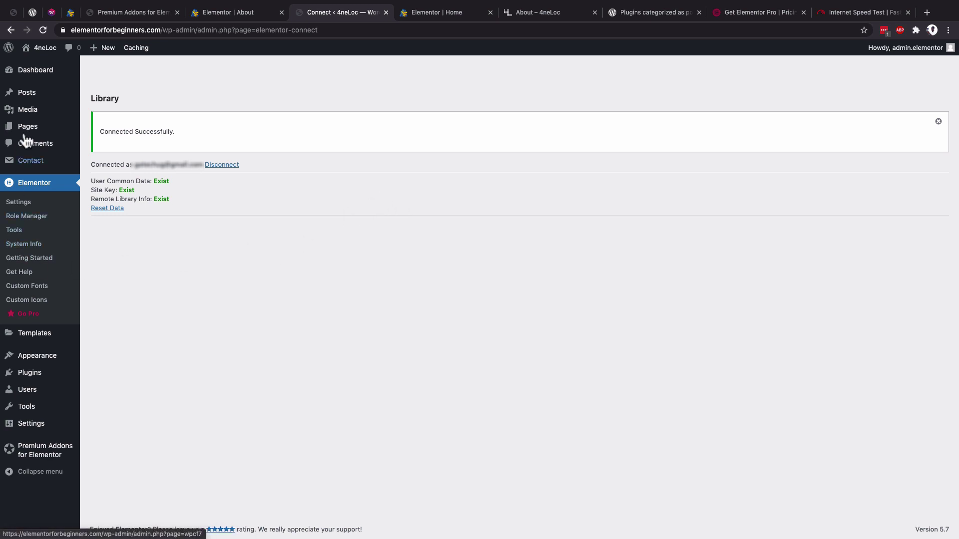
- Open the About page for editing with Elementor from the WordPress pages list
mouse_move(64, 132)
click(101, 130)
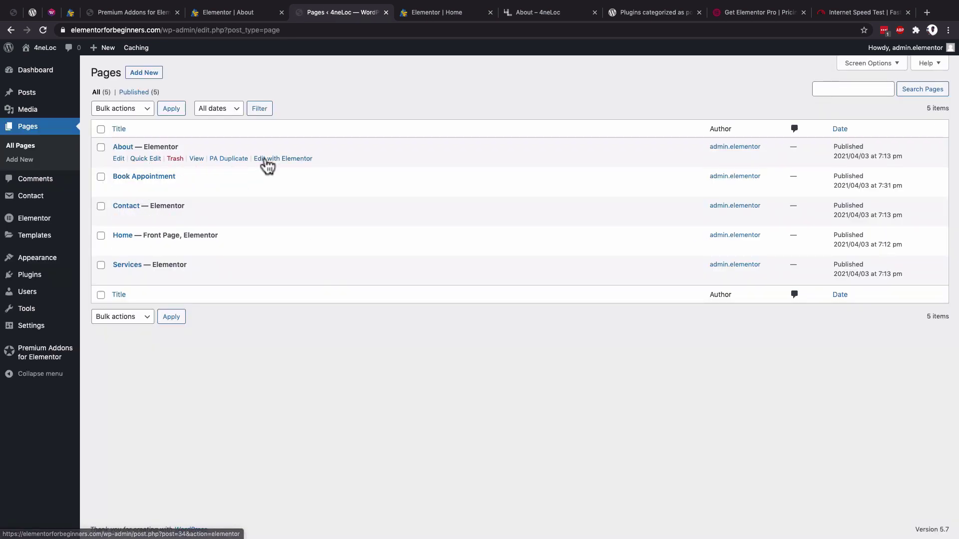
click(266, 160)
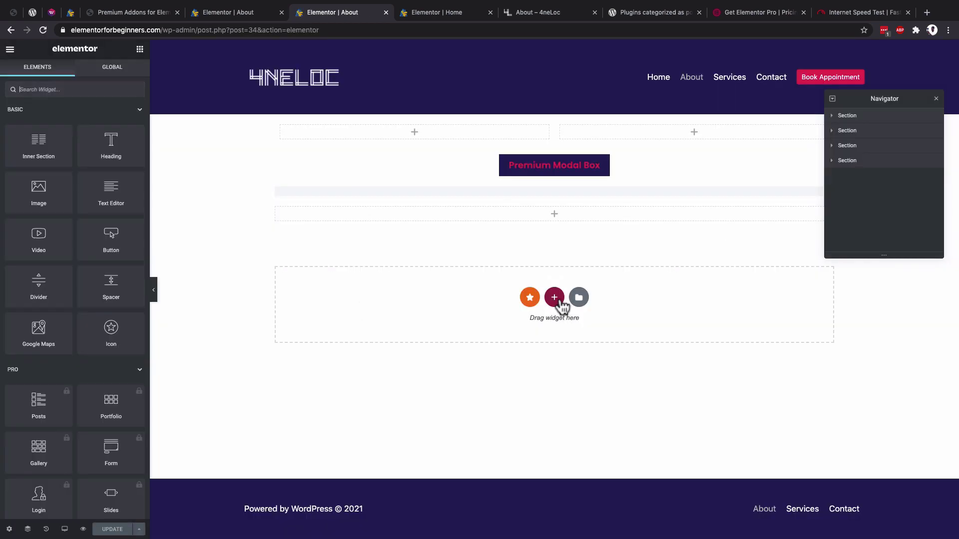
- Insert the "Product – App" page template from the library into the About page, including its document settings
click(579, 298)
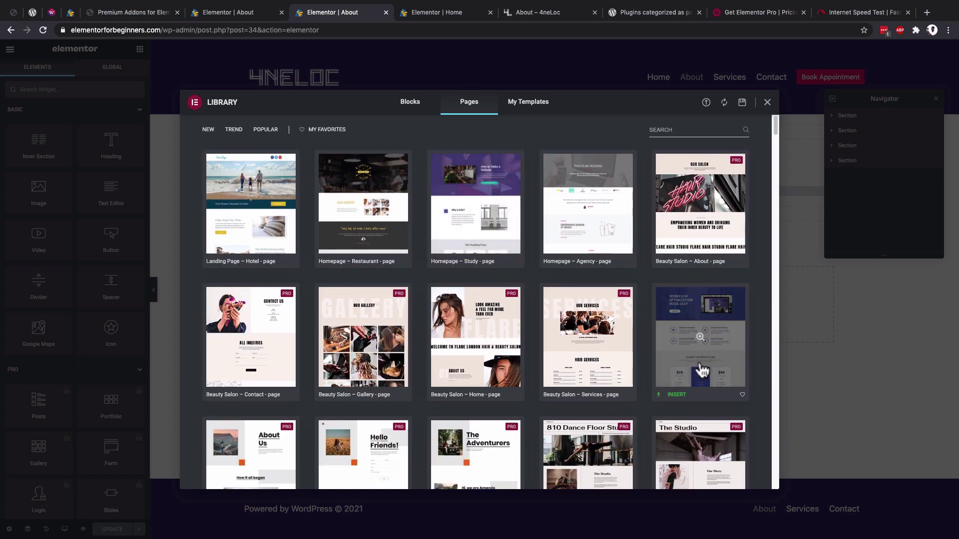
click(677, 394)
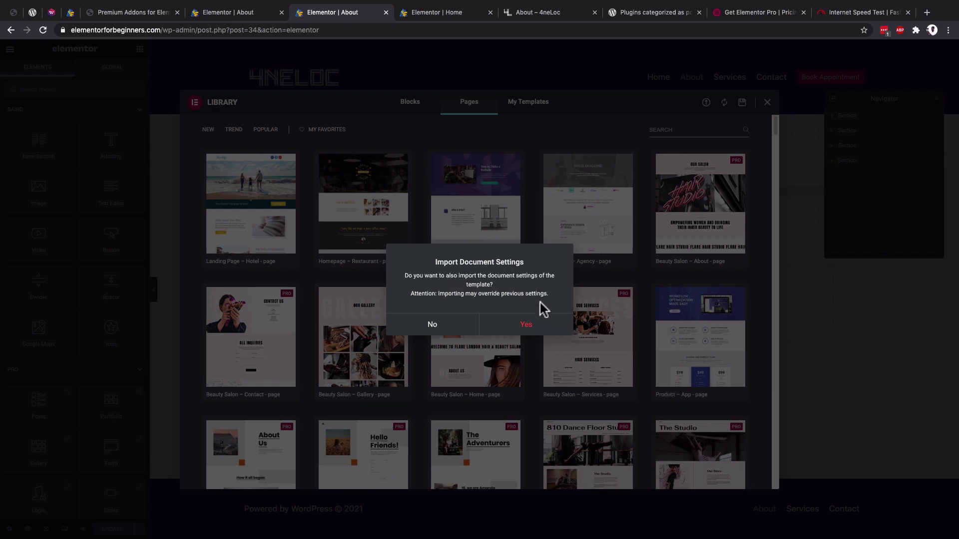
click(526, 324)
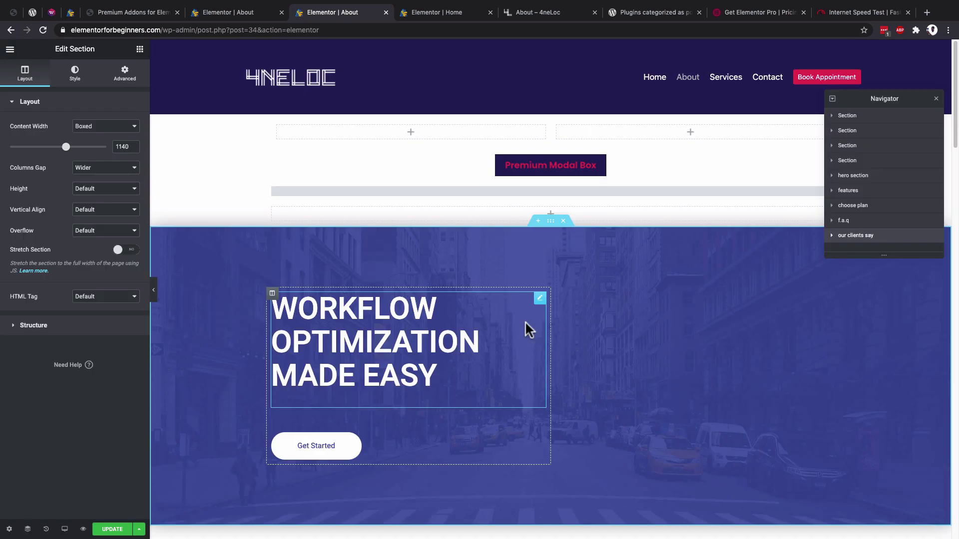
- Delete the four old sections above the hero section on the About page, then update the page
scroll(531, 307, down, 8)
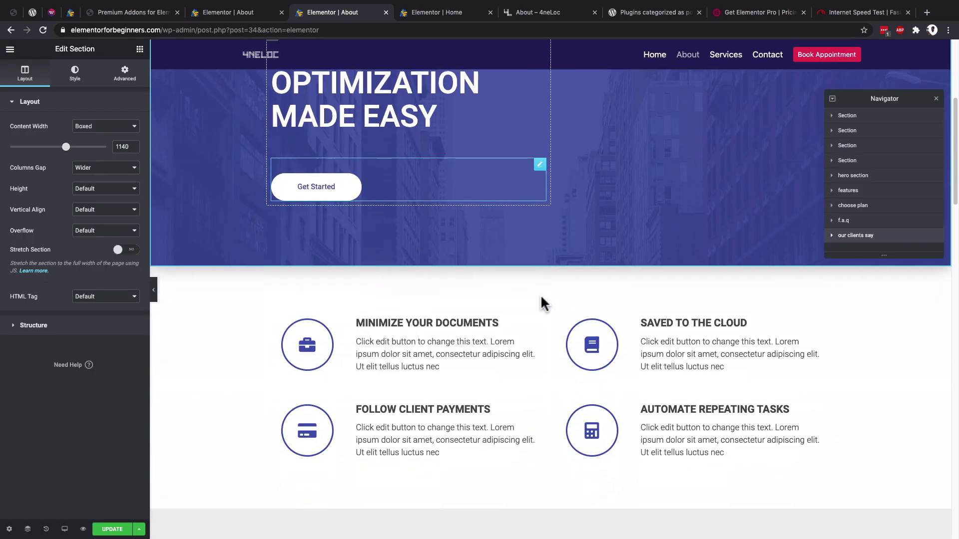
scroll(540, 294, down, 3)
scroll(540, 295, up, 4)
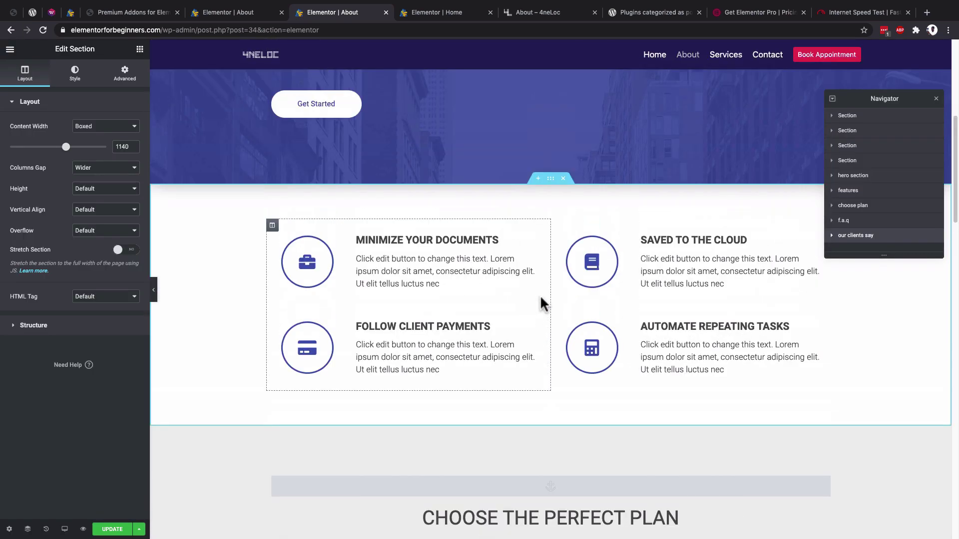
scroll(540, 294, down, 3)
scroll(541, 299, down, 20)
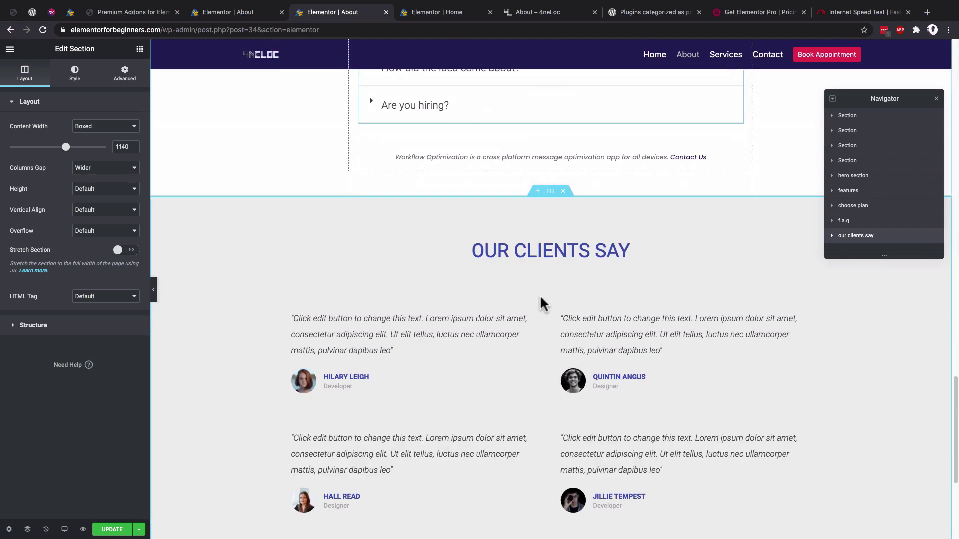
scroll(540, 297, up, 20)
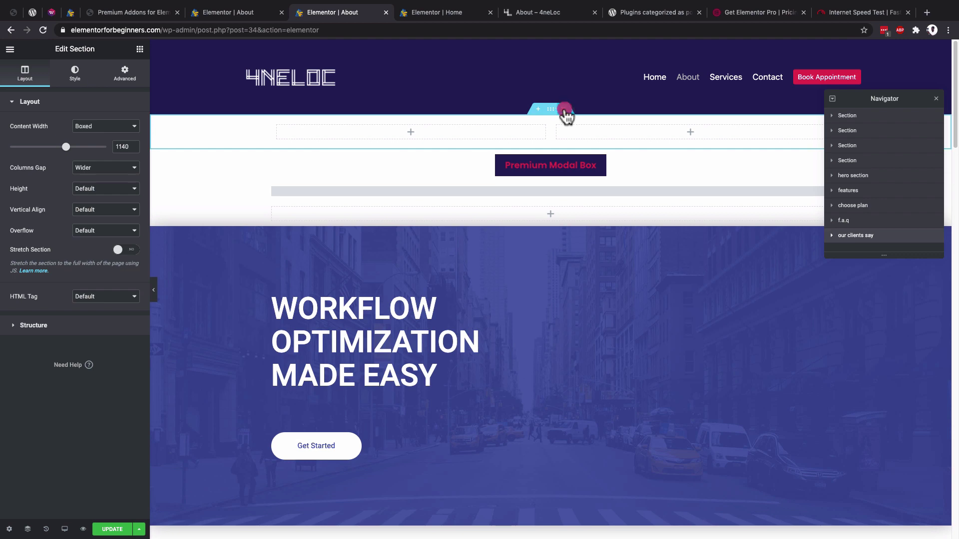
click(563, 109)
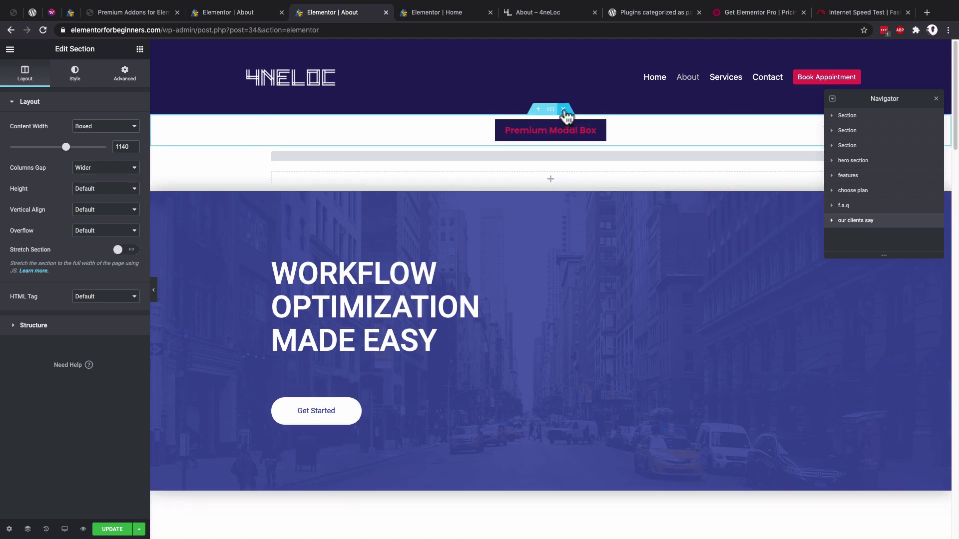
click(564, 110)
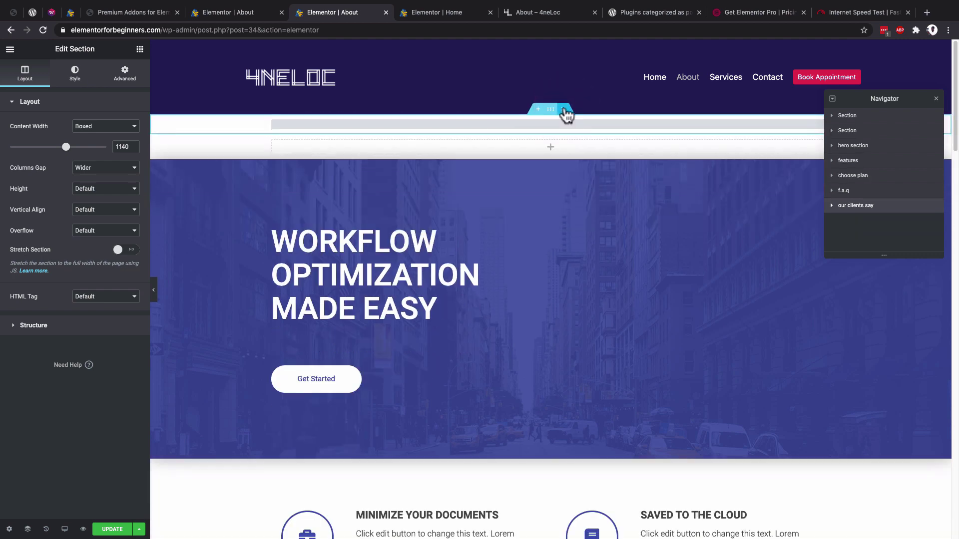
click(565, 111)
click(564, 110)
scroll(346, 400, down, 20)
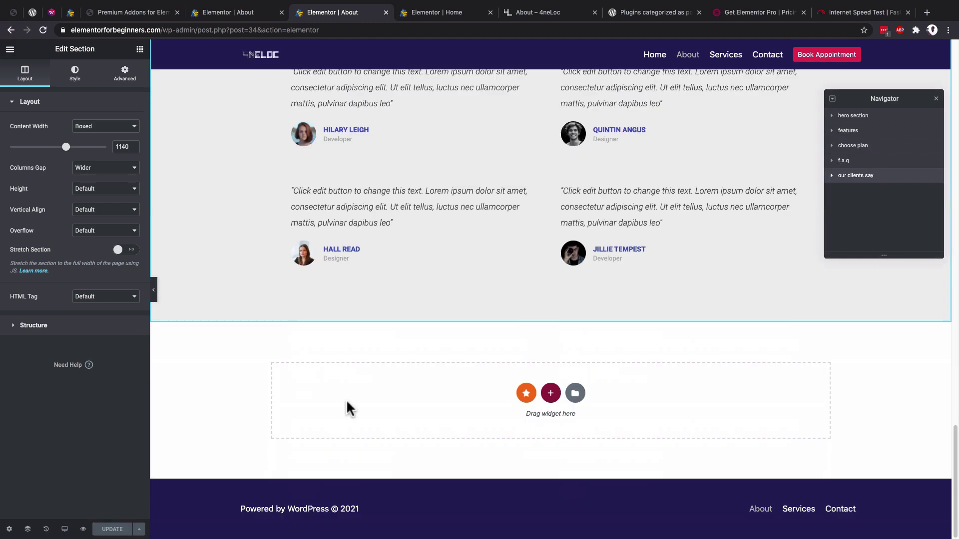
scroll(347, 399, up, 20)
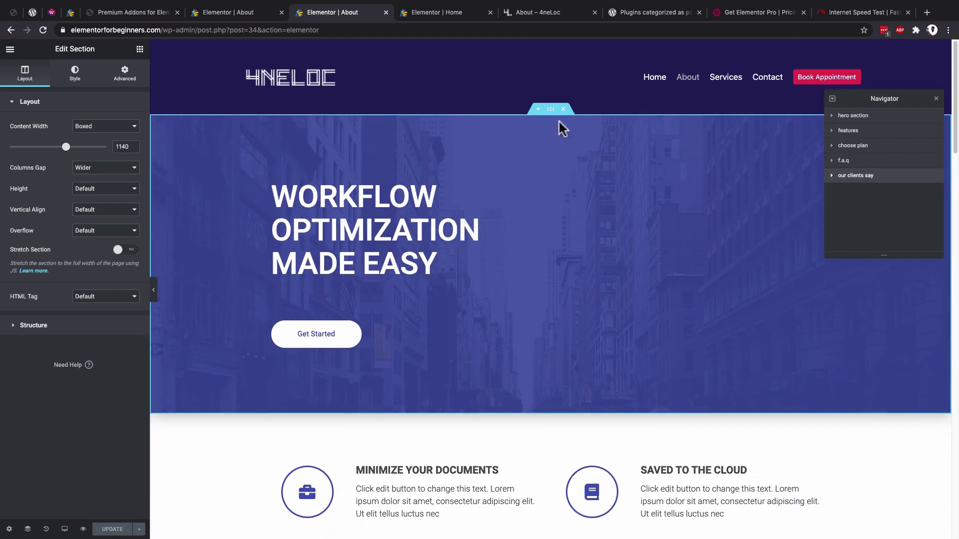
- Add a new section area above the hero section and open the template library's Blocks collection for it
click(537, 109)
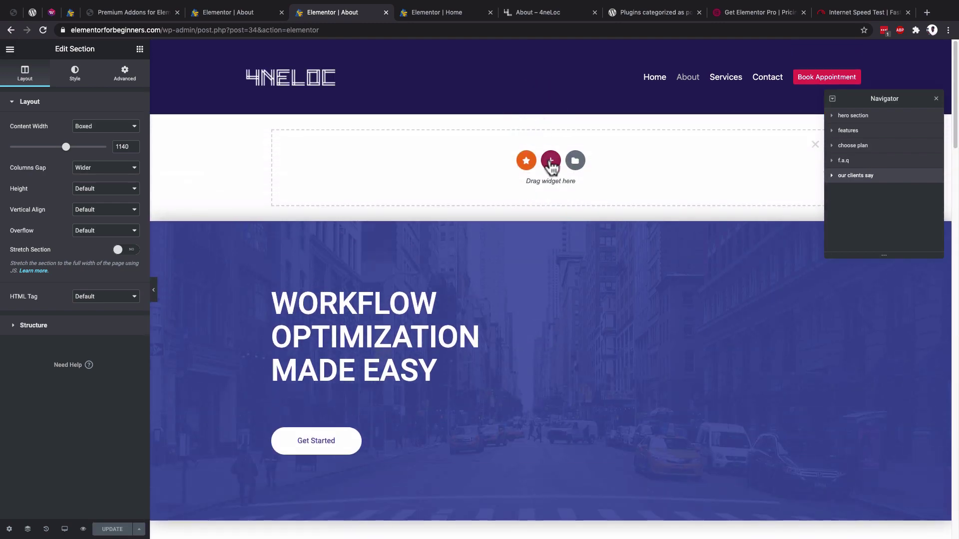
click(573, 161)
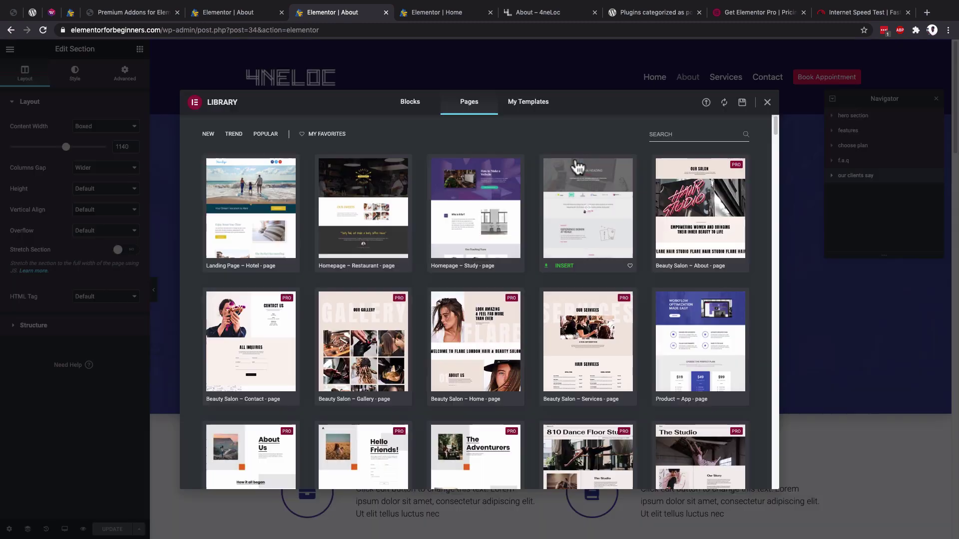
click(410, 103)
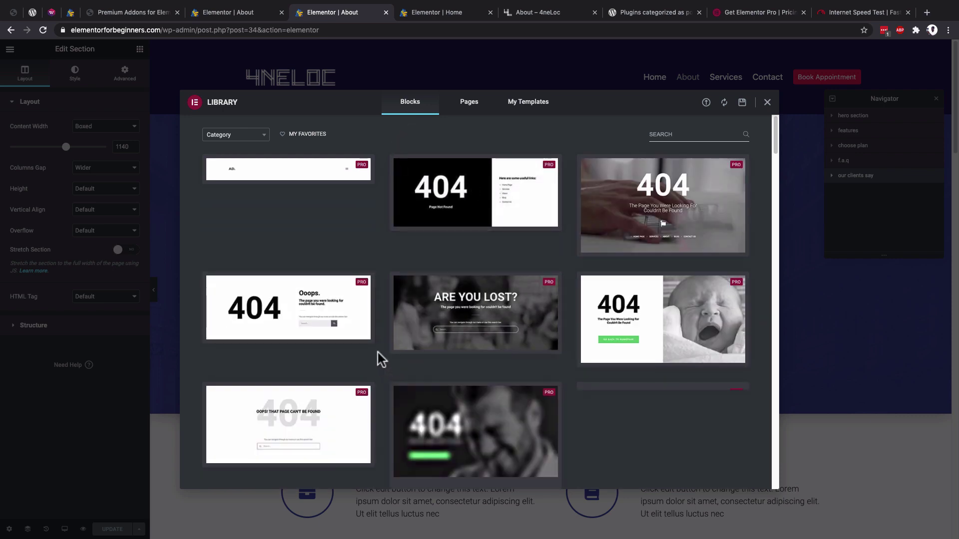
- Browse the library blocks in the Call To Action category and the Header category
click(263, 136)
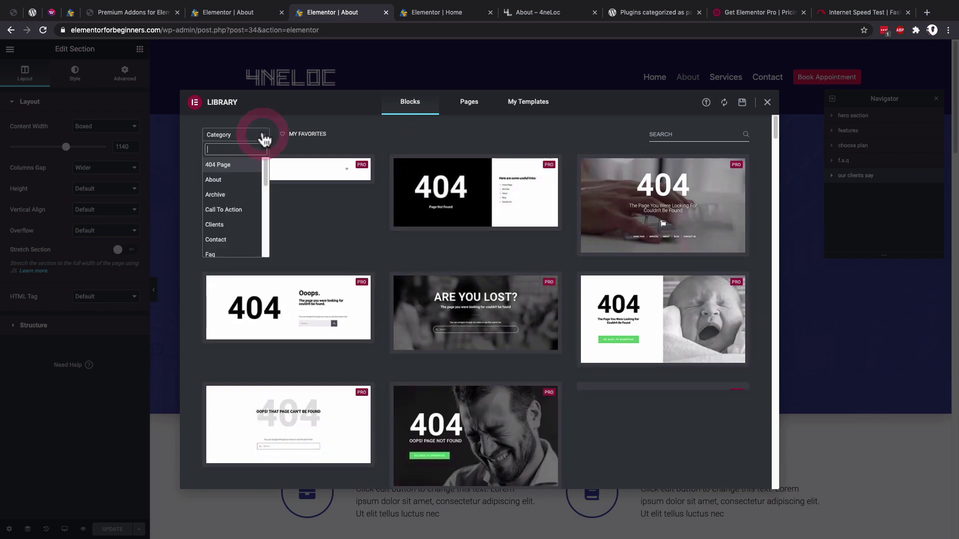
click(232, 211)
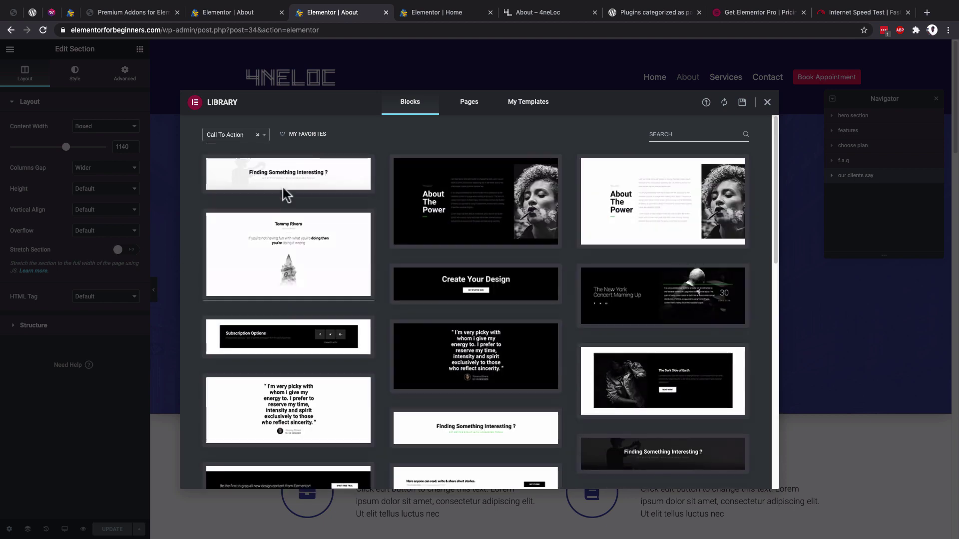
scroll(574, 297, down, 20)
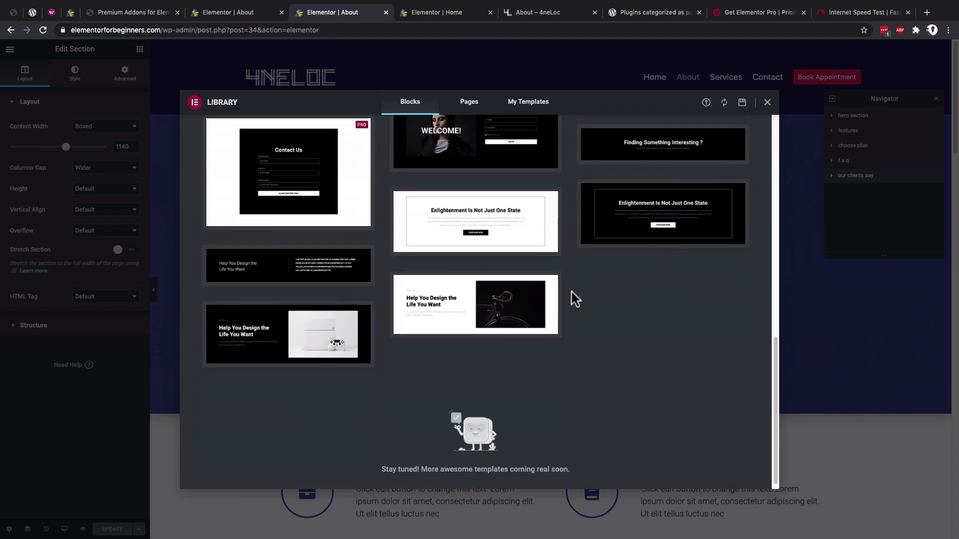
scroll(573, 298, up, 20)
click(231, 134)
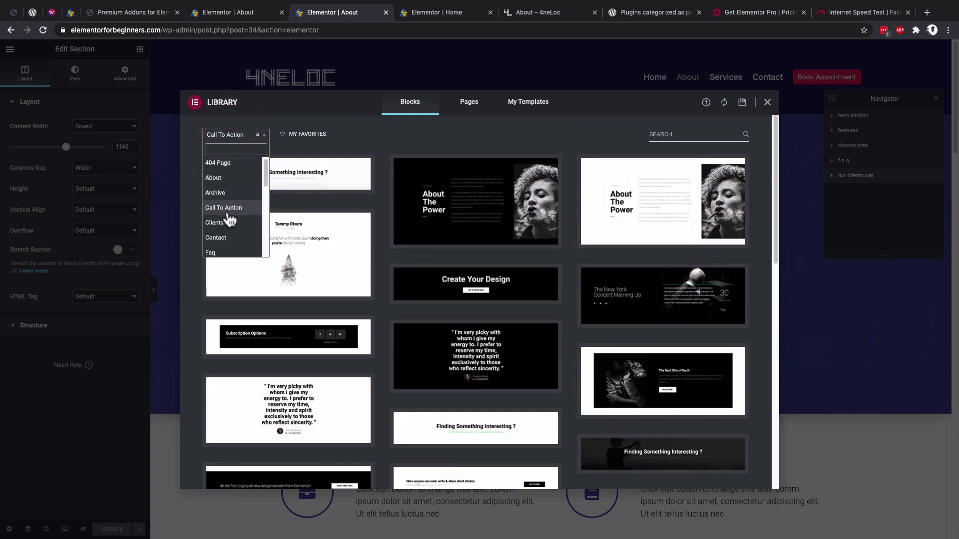
scroll(228, 218, down, 2)
scroll(230, 220, down, 1)
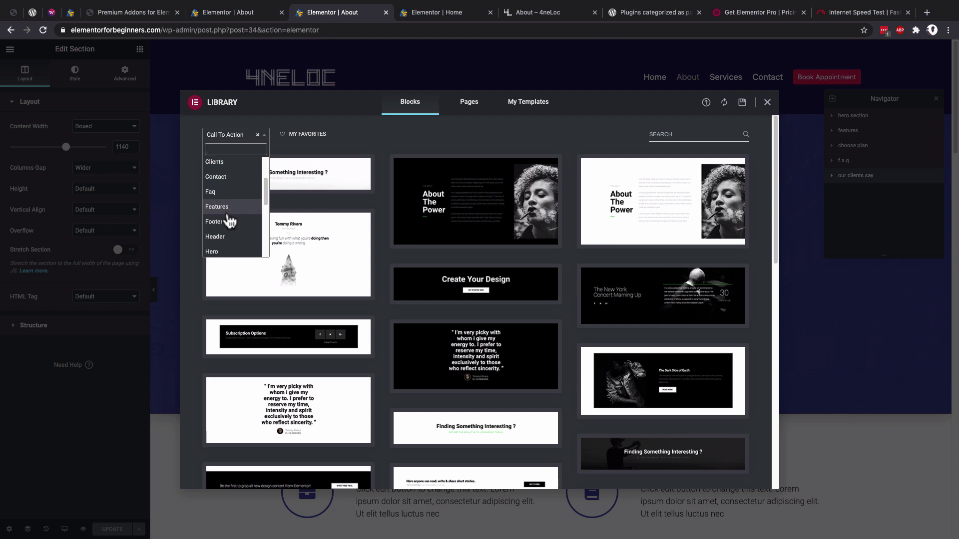
click(225, 237)
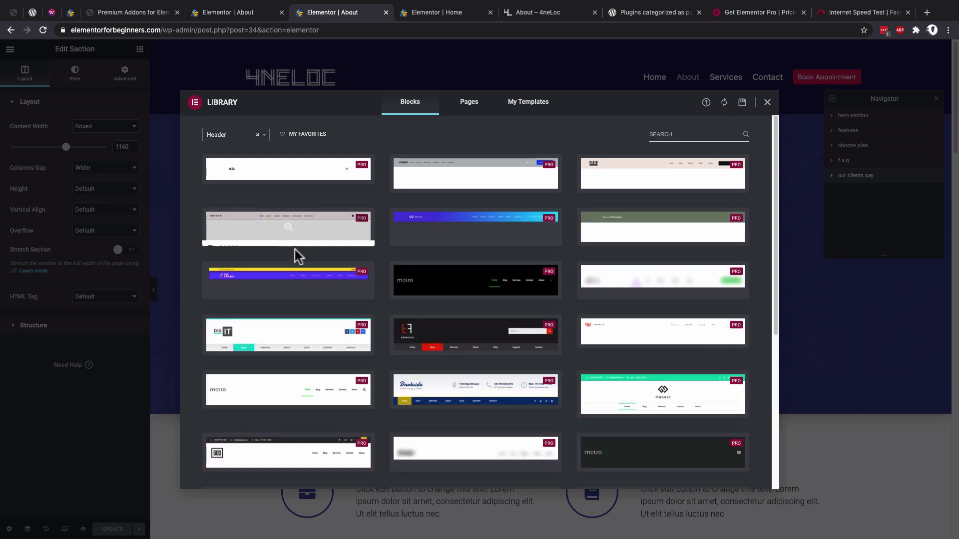
- Filter the library blocks by Services and insert the Services block with Graphic Design and Art Direction images above the hero section
click(243, 136)
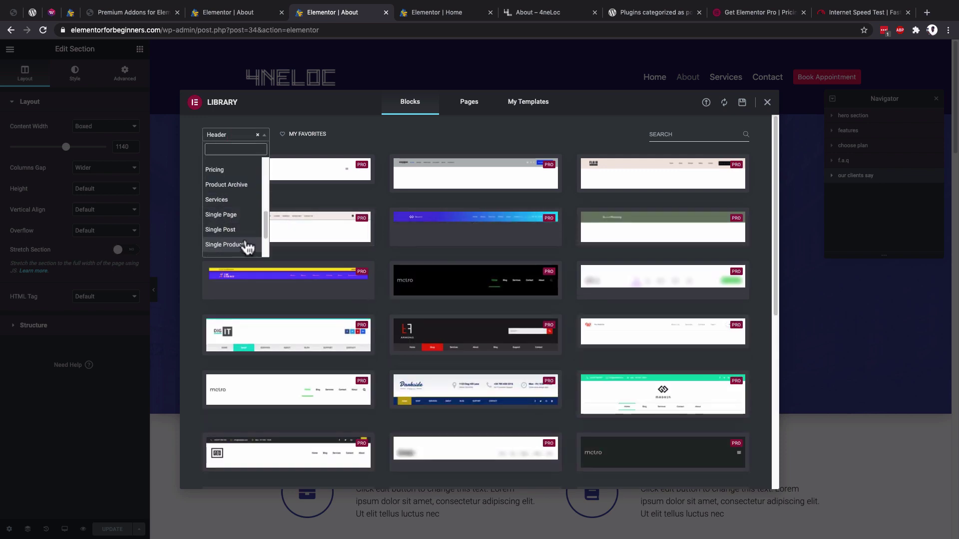
click(228, 199)
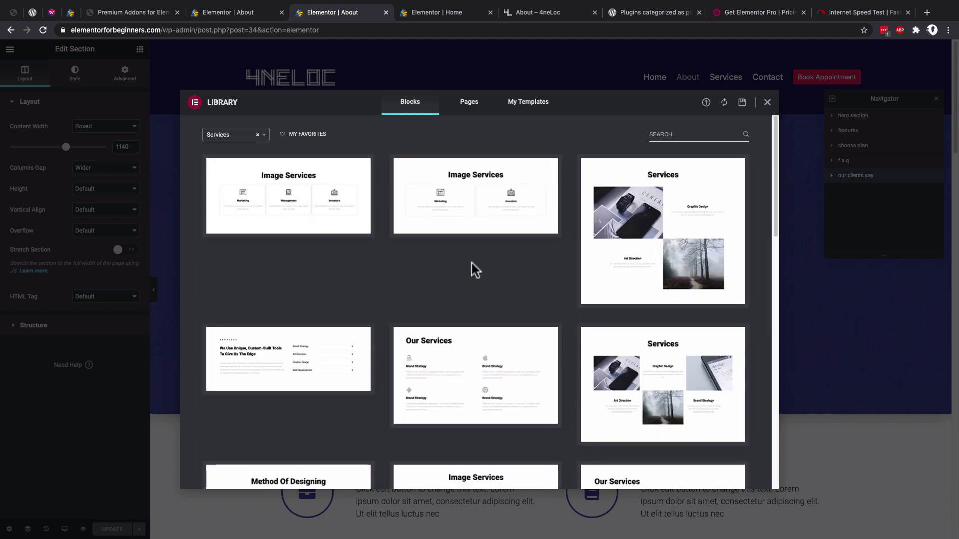
mouse_move(677, 241)
click(595, 302)
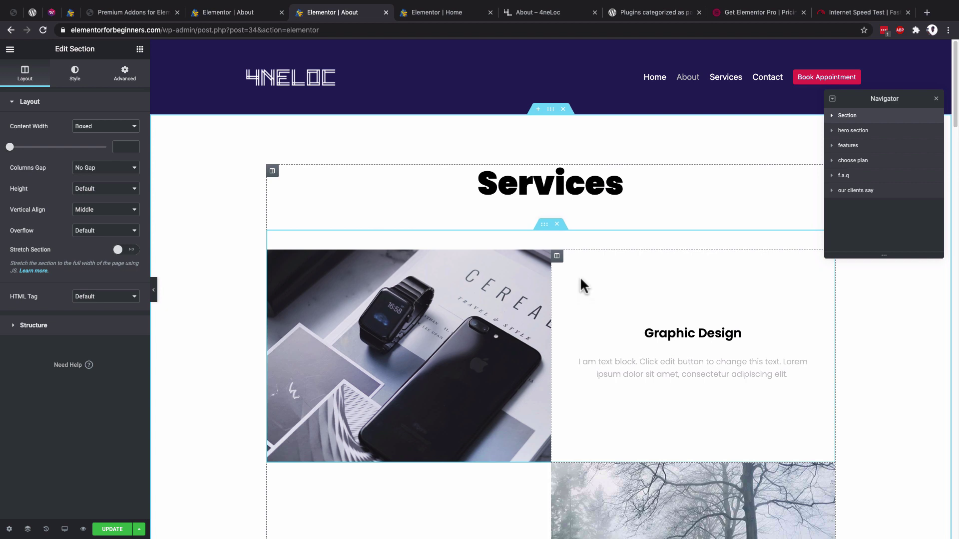
- Save the inserted Services section to the library as a template named "Services temp"
right_click(551, 116)
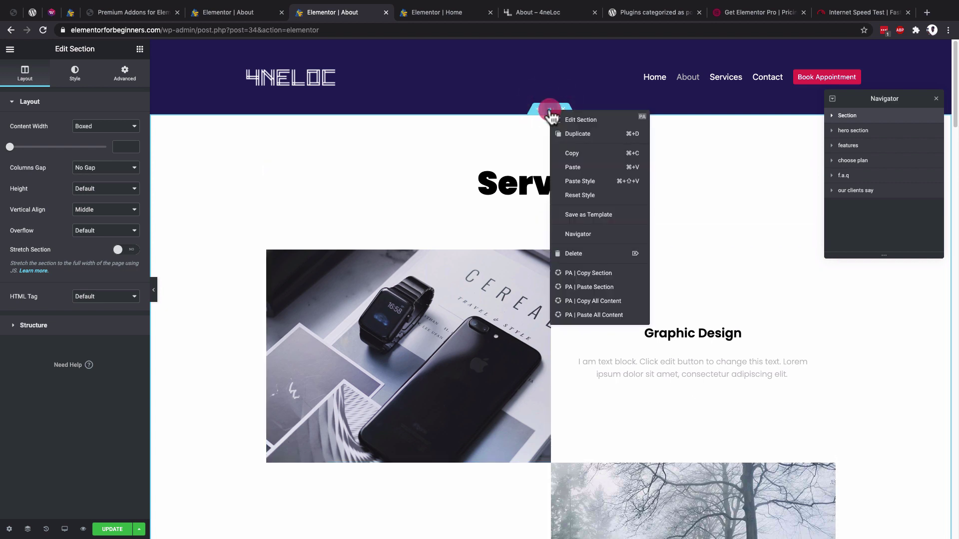
click(575, 220)
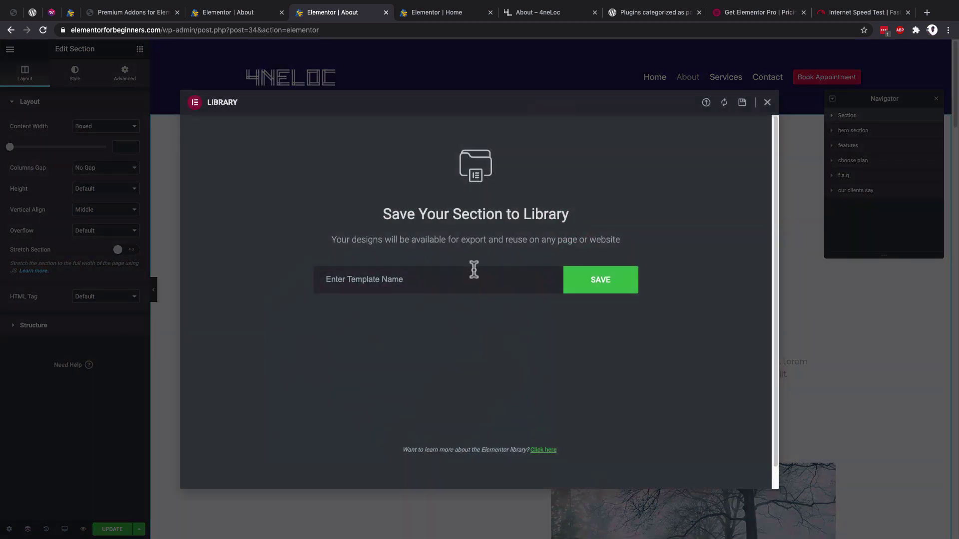
click(472, 270)
text(Services temp)
click(614, 293)
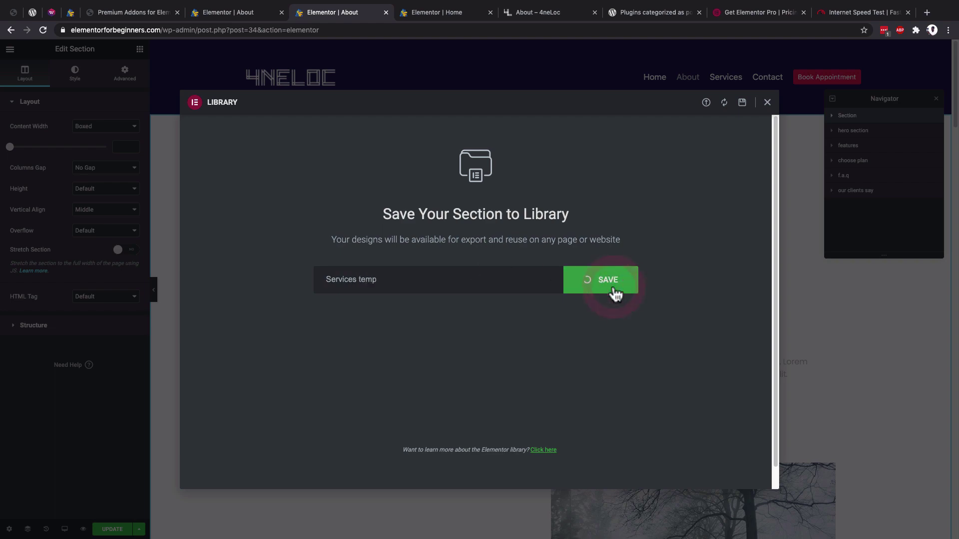
click(766, 104)
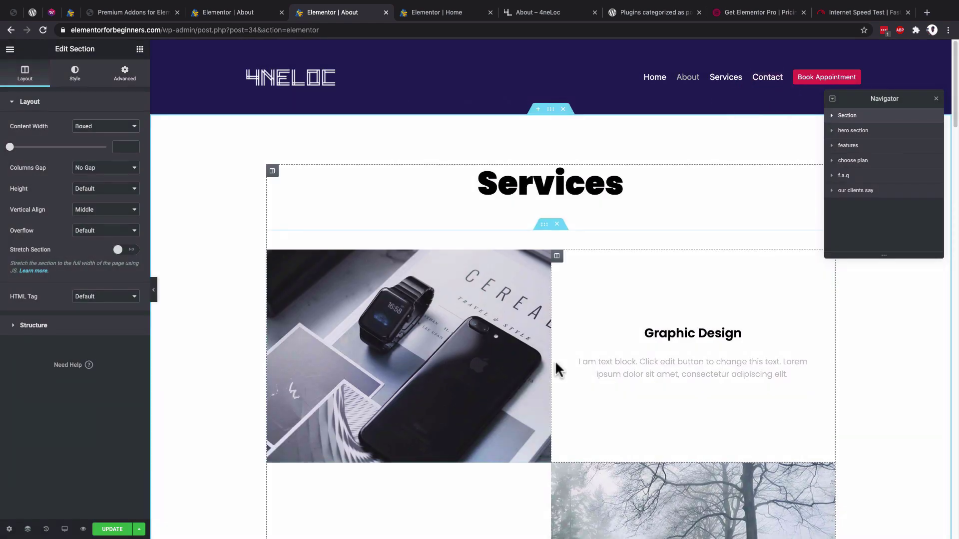
- Switch from the About page to the Home page's Elementor editor and reload it
scroll(556, 360, down, 10)
scroll(555, 354, down, 10)
scroll(556, 349, up, 15)
scroll(557, 349, down, 9)
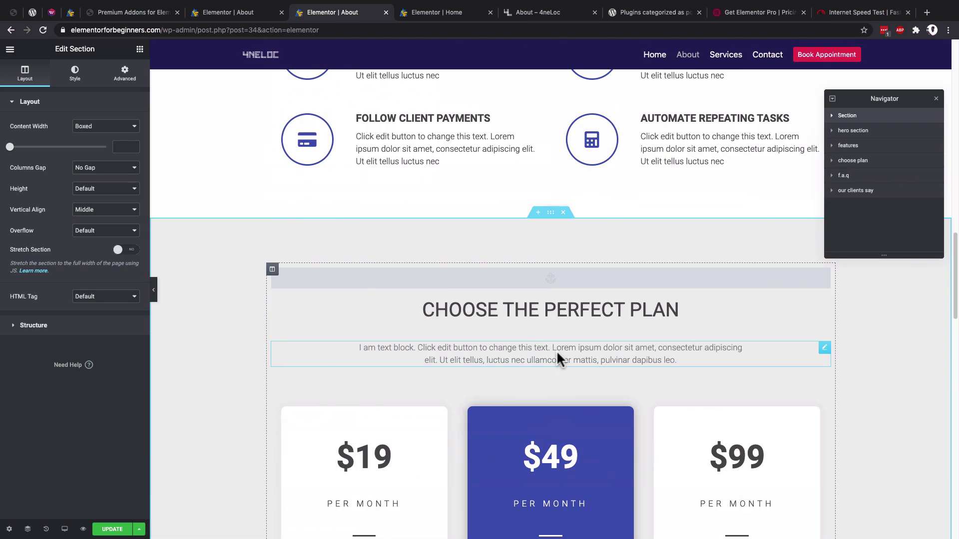
scroll(559, 355, down, 5)
click(427, 13)
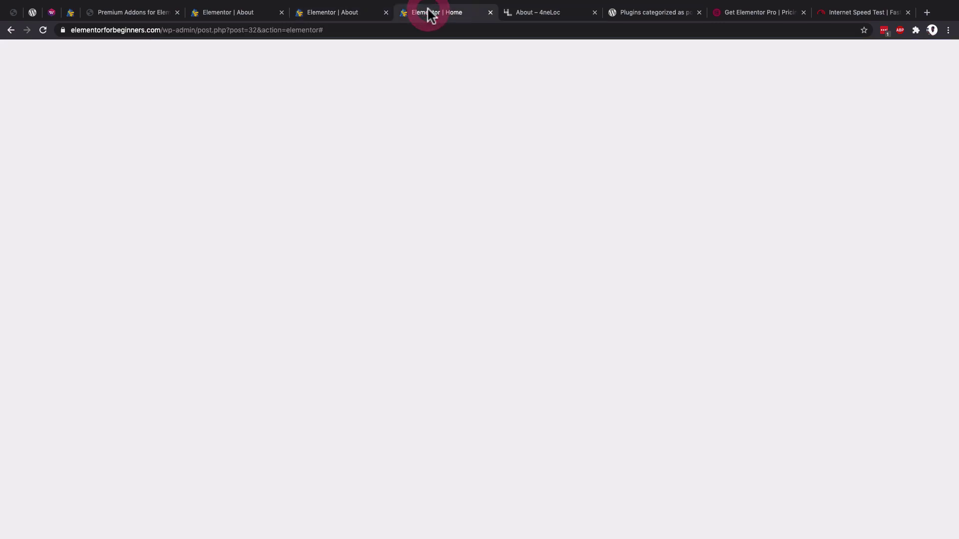
scroll(469, 200, down, 10)
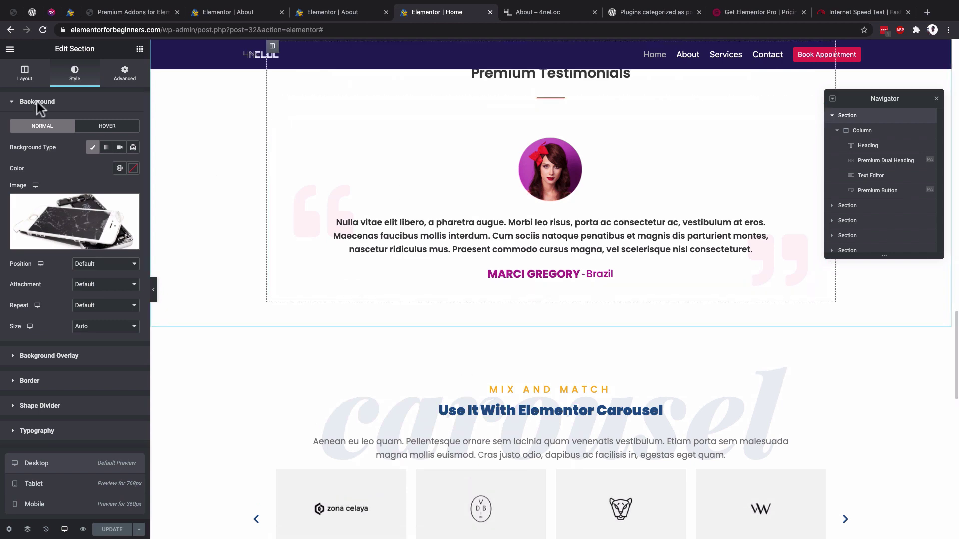
scroll(468, 205, up, 8)
scroll(429, 75, up, 10)
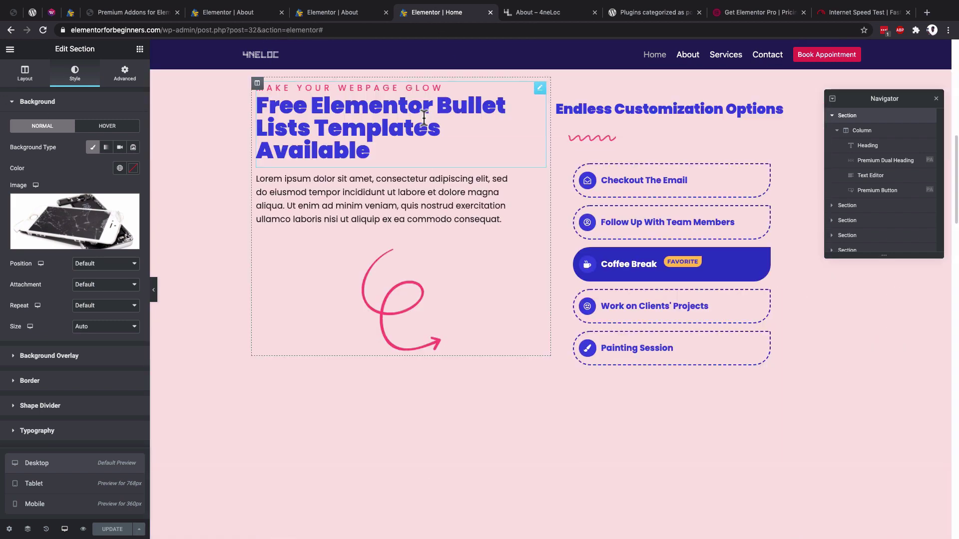
scroll(428, 122, down, 5)
click(43, 30)
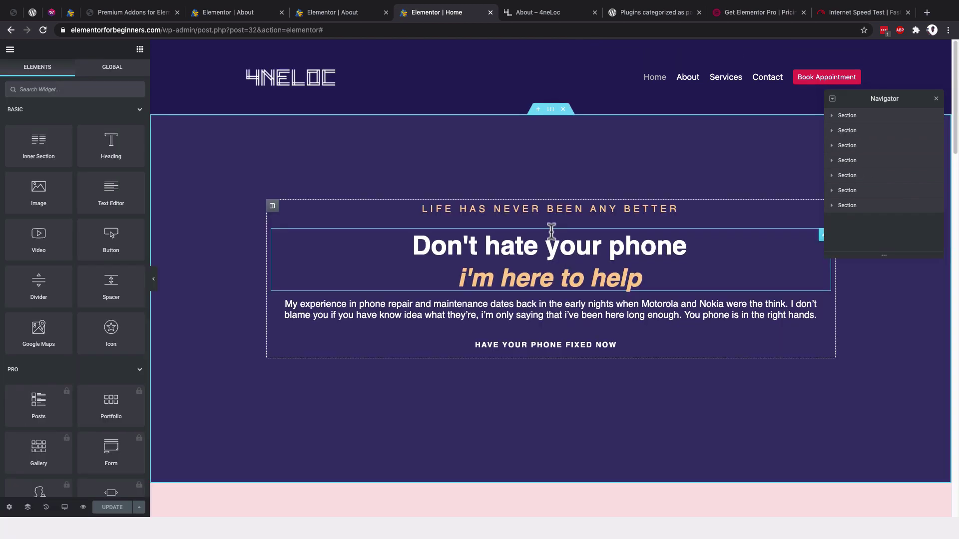
- Open an empty section slot directly above the Client Reviews section on the Home page
scroll(550, 231, down, 10)
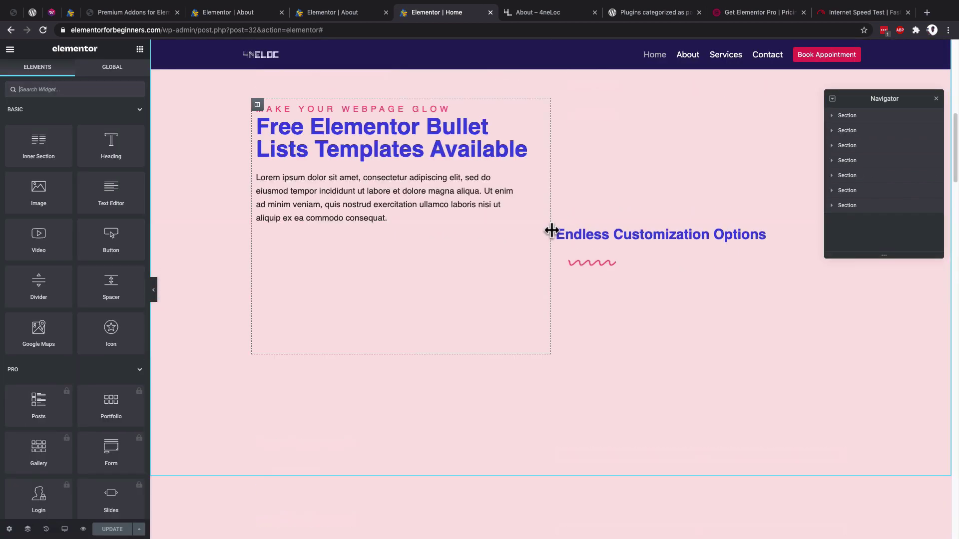
scroll(552, 231, down, 8)
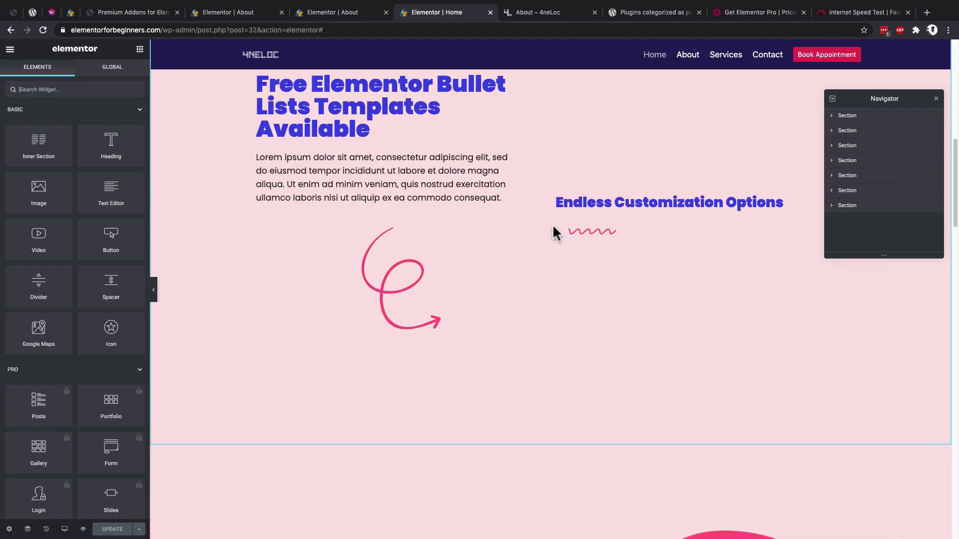
click(334, 15)
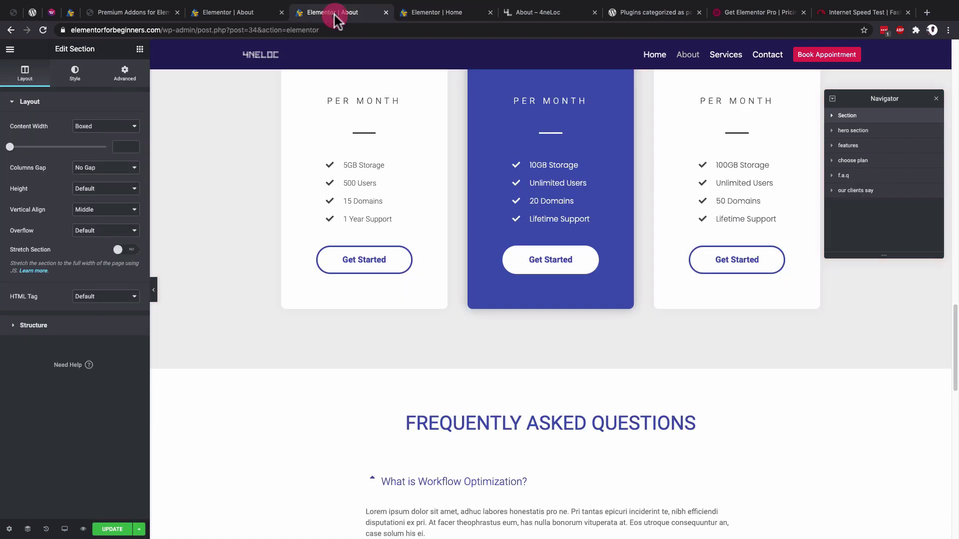
click(435, 16)
scroll(540, 301, down, 10)
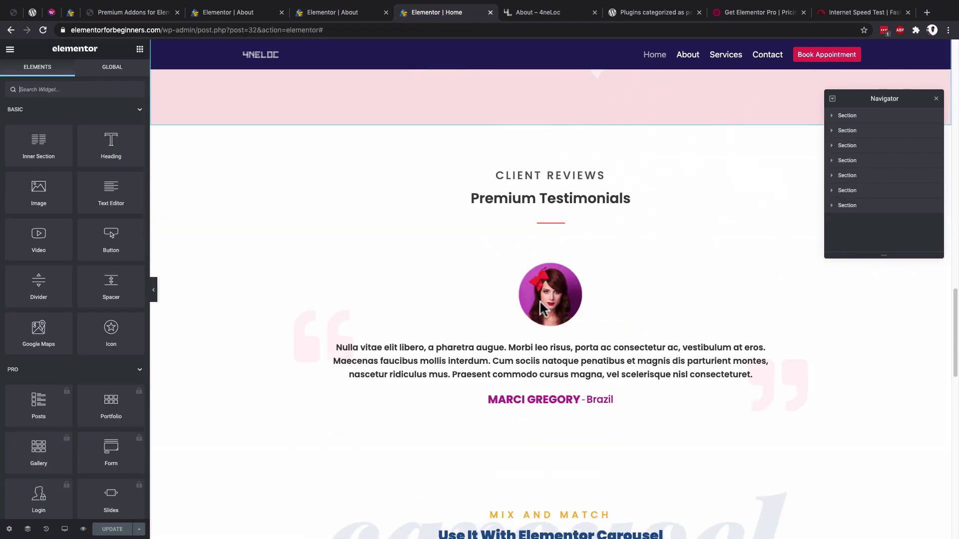
click(536, 118)
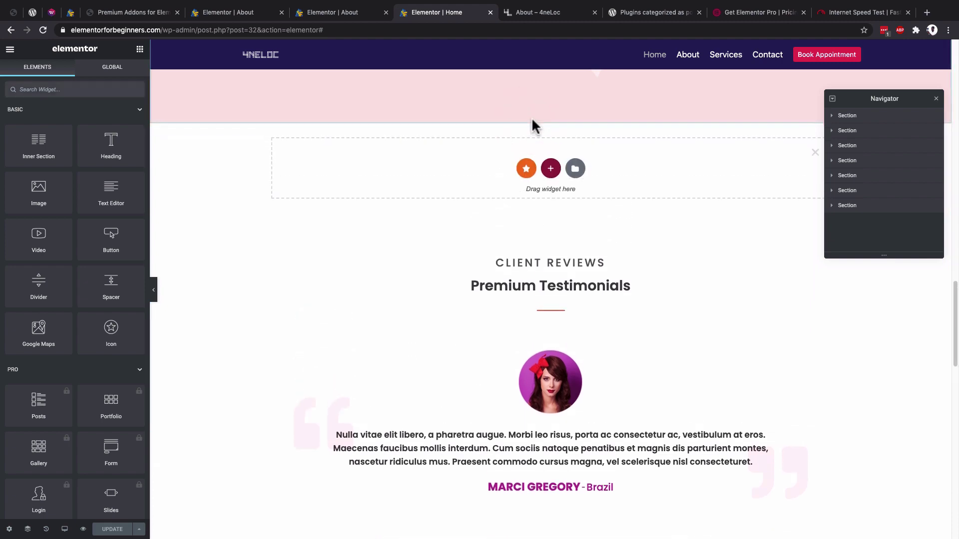
- Insert the saved template "Services temp" into the empty slot, importing its document settings as well
click(575, 169)
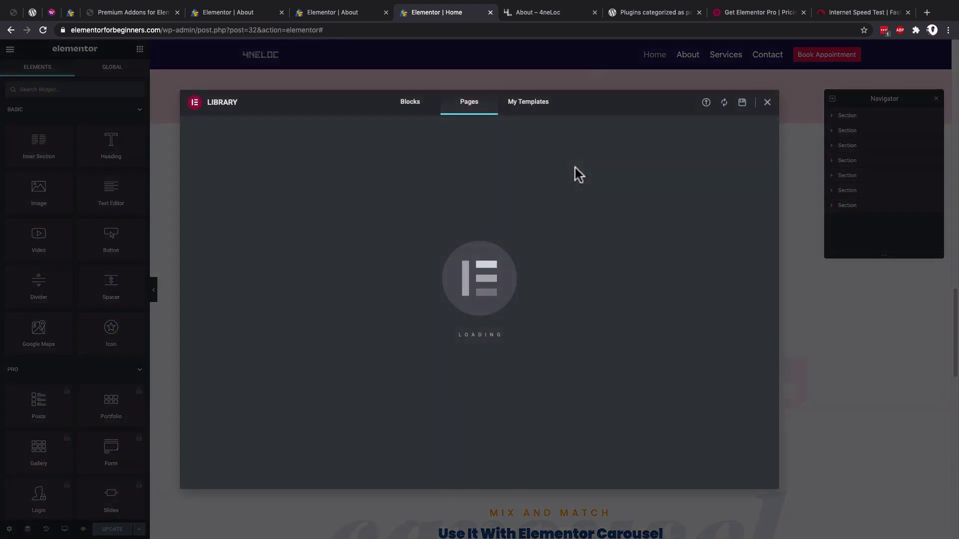
click(522, 109)
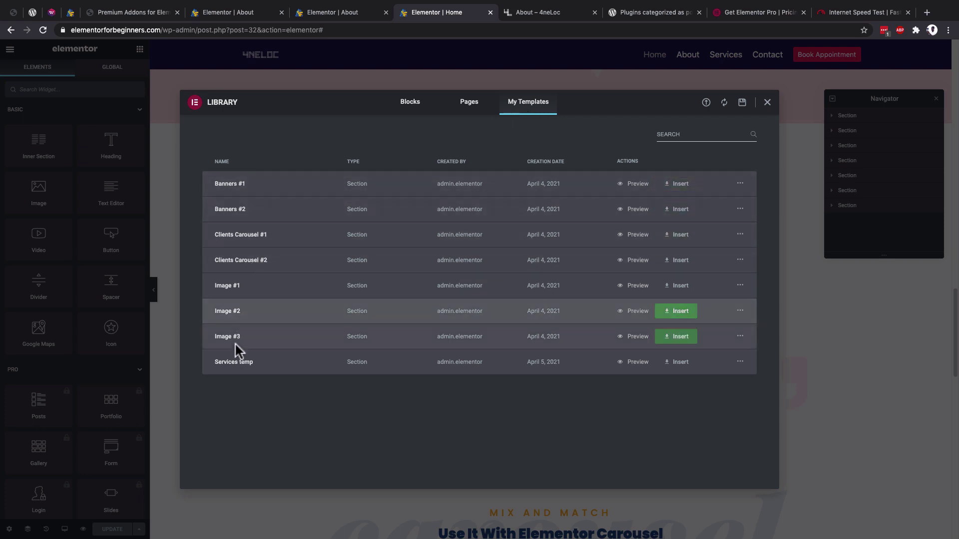
click(679, 361)
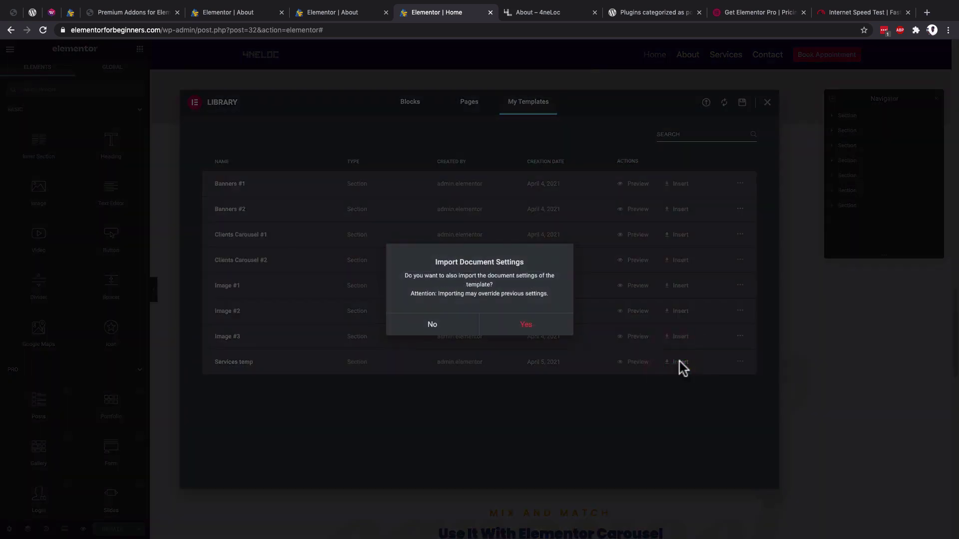
click(524, 328)
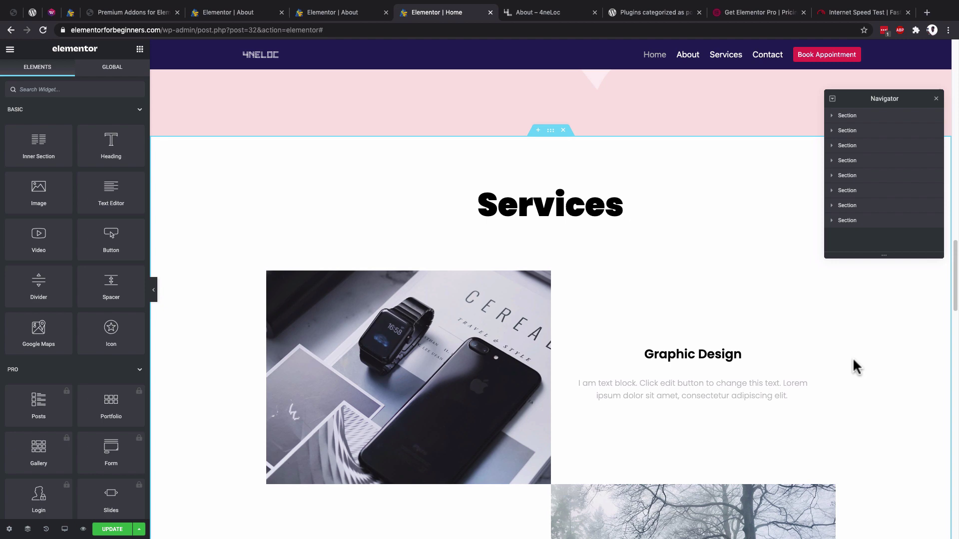
- Look over the inserted Services section and update the Home page
scroll(853, 357, down, 1)
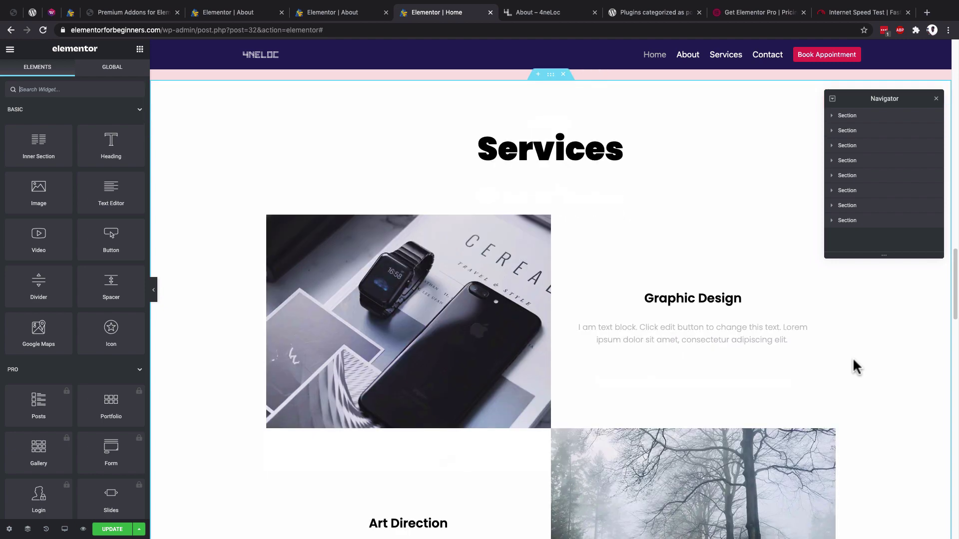
scroll(852, 355, down, 1)
click(112, 530)
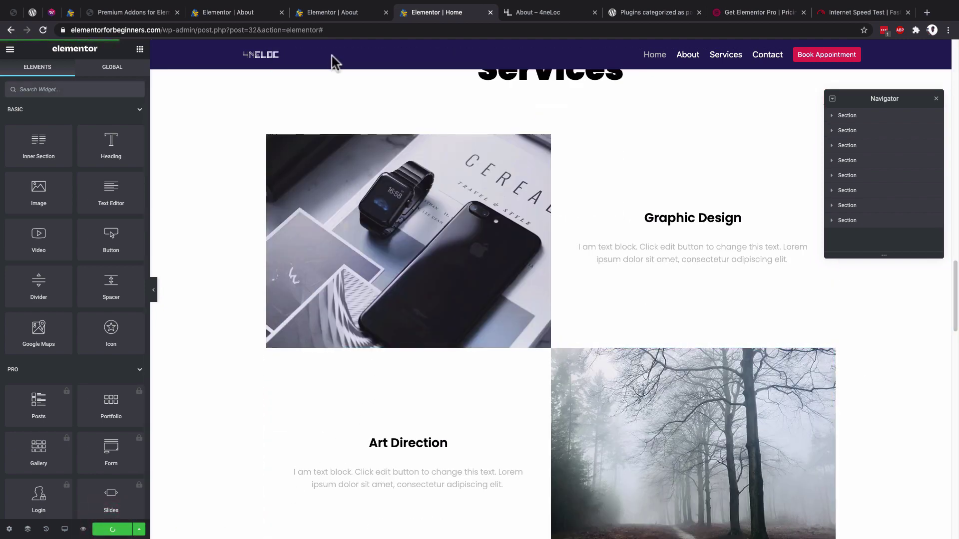
- In the About page's editor, open the Premium Templates library for a new section above Frequently Asked Questions
click(328, 16)
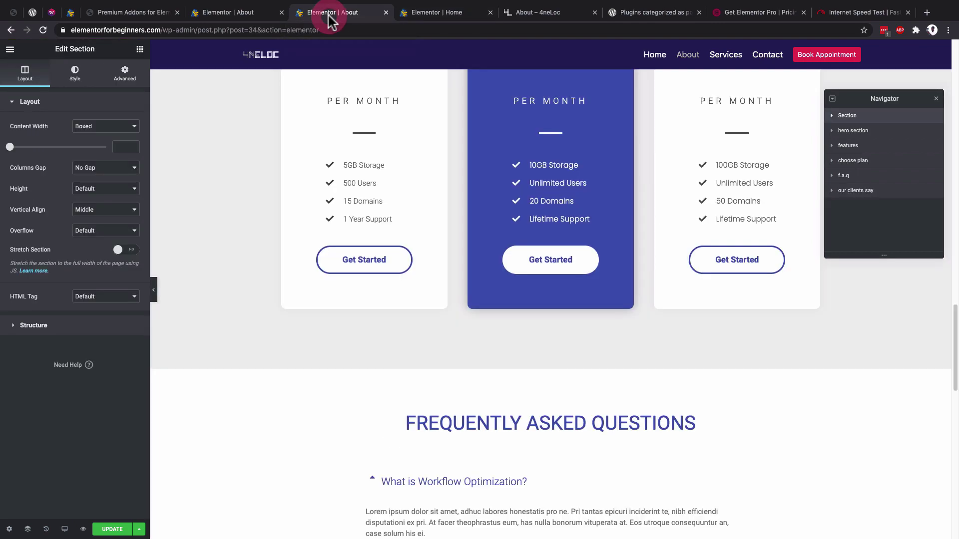
scroll(465, 427, down, 10)
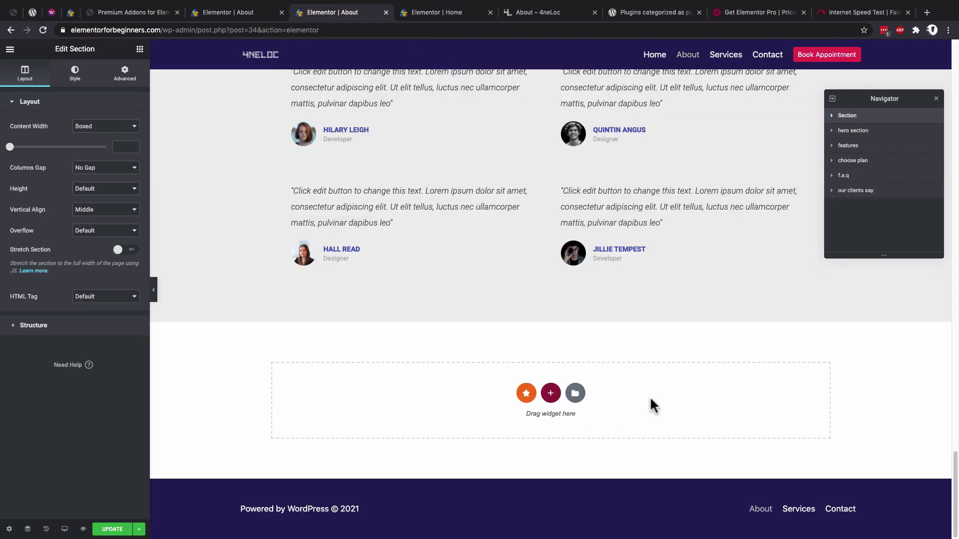
scroll(530, 379, up, 12)
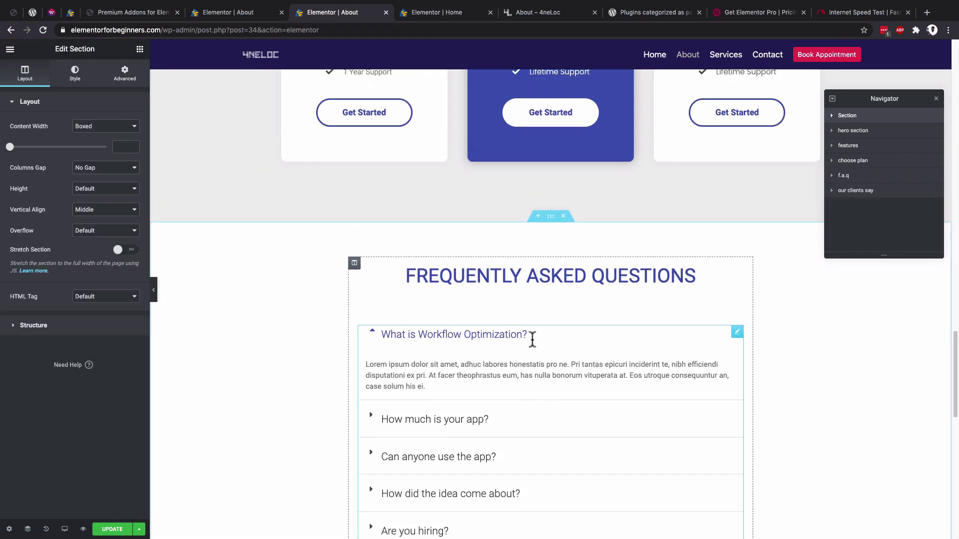
click(551, 399)
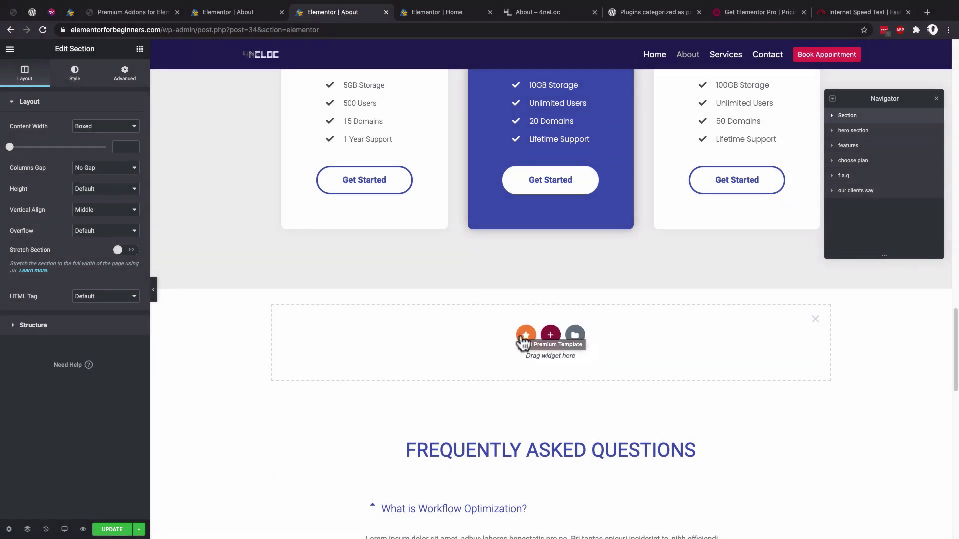
click(521, 336)
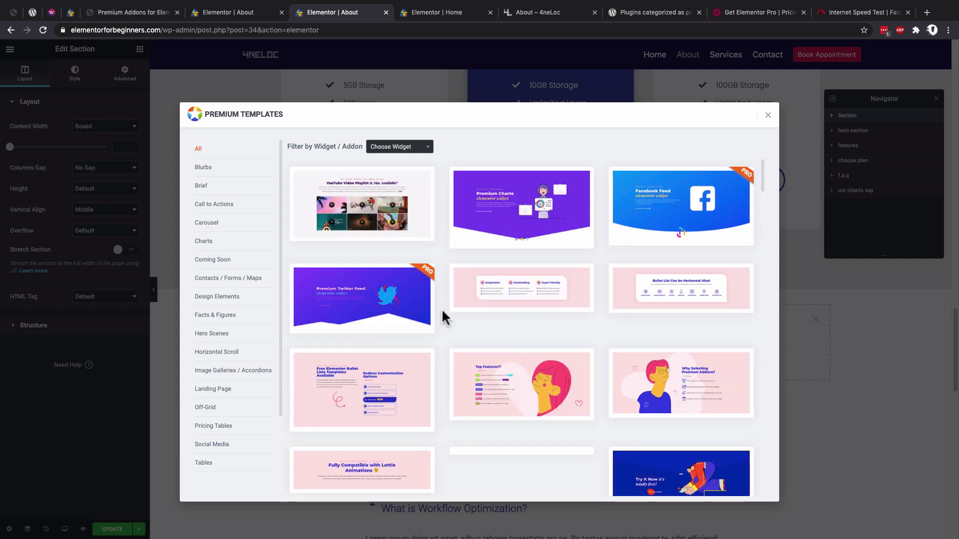
- Browse the premium templates, including the Hero Scenes, Facts & Figures, Tabs and Tables categories
scroll(443, 308, down, 2)
scroll(442, 305, down, 2)
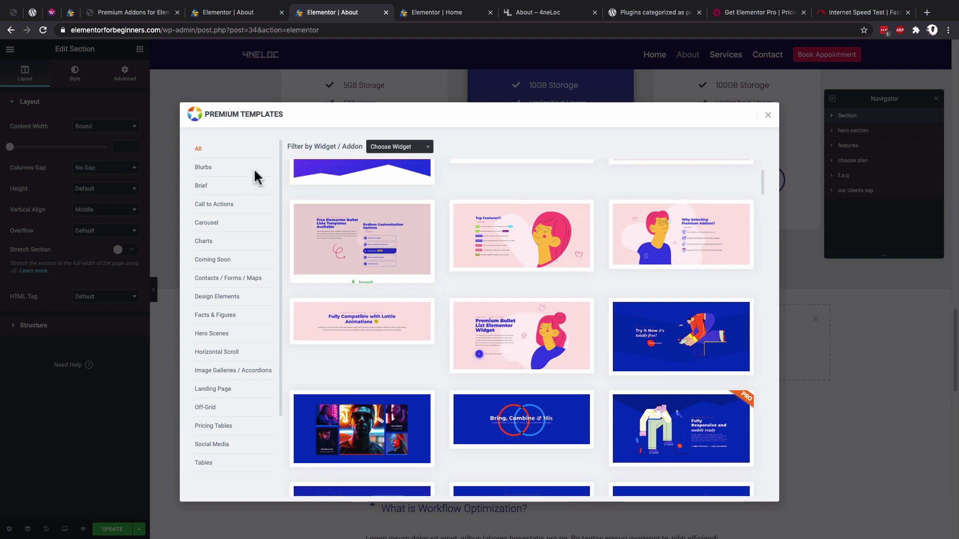
click(223, 334)
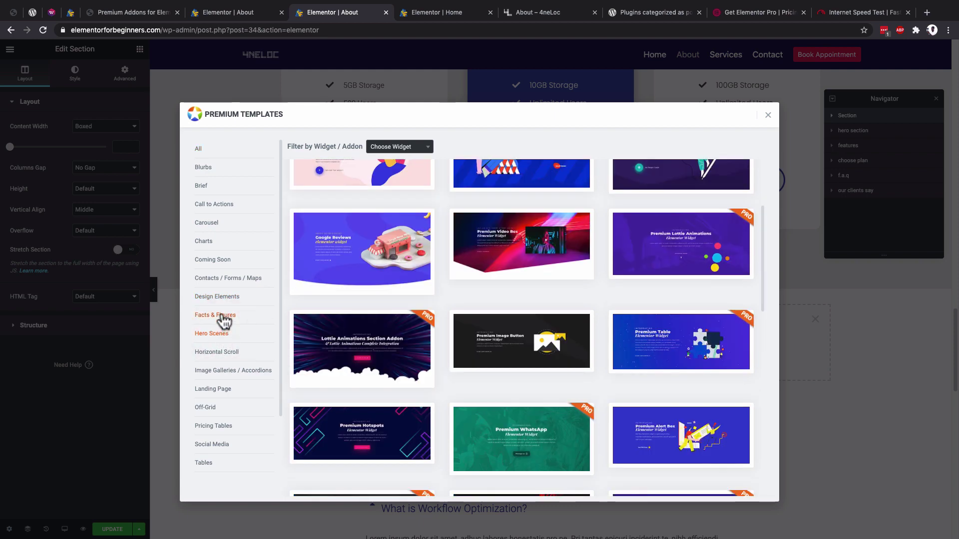
click(223, 316)
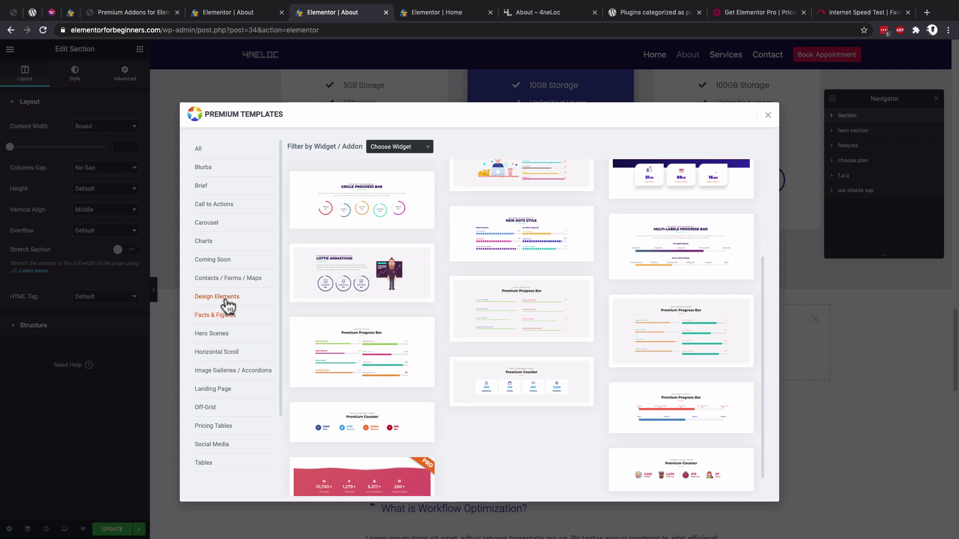
scroll(228, 290, down, 2)
click(220, 409)
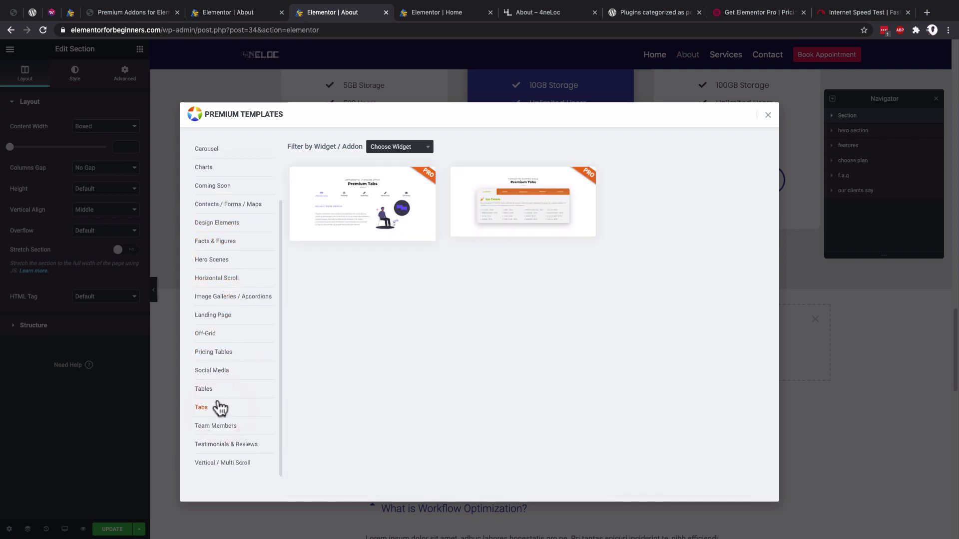
click(214, 389)
- Insert the "Brand New Style added" template from the Team Members category above Frequently Asked Questions
click(221, 424)
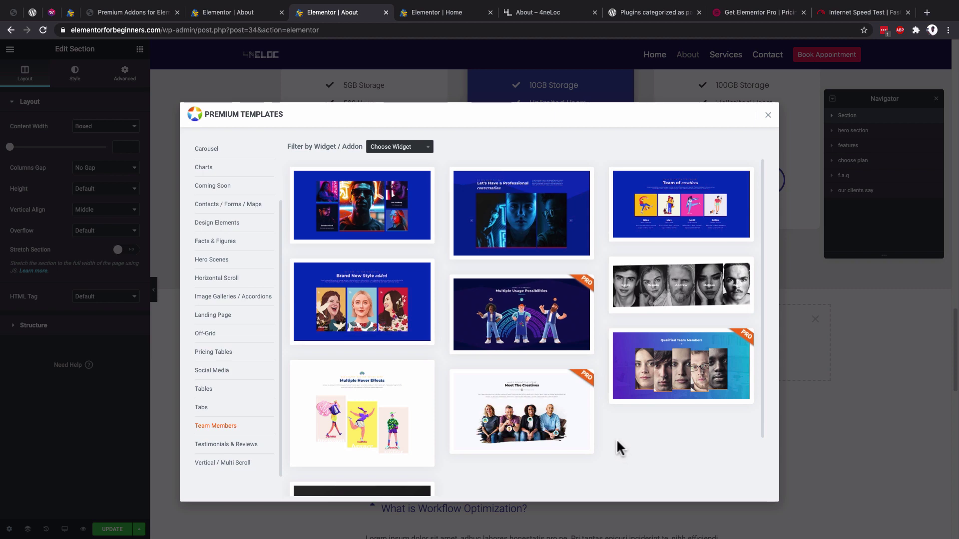
click(362, 303)
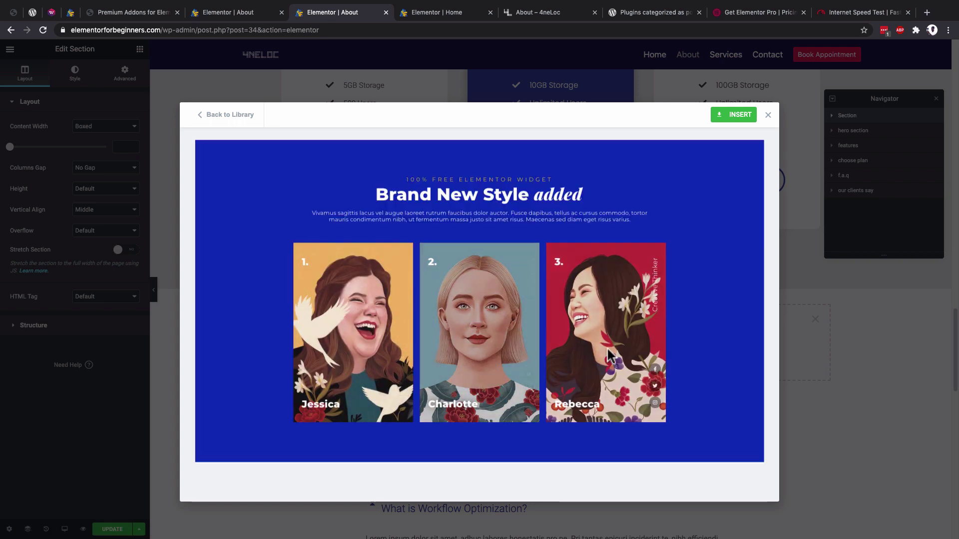
click(733, 117)
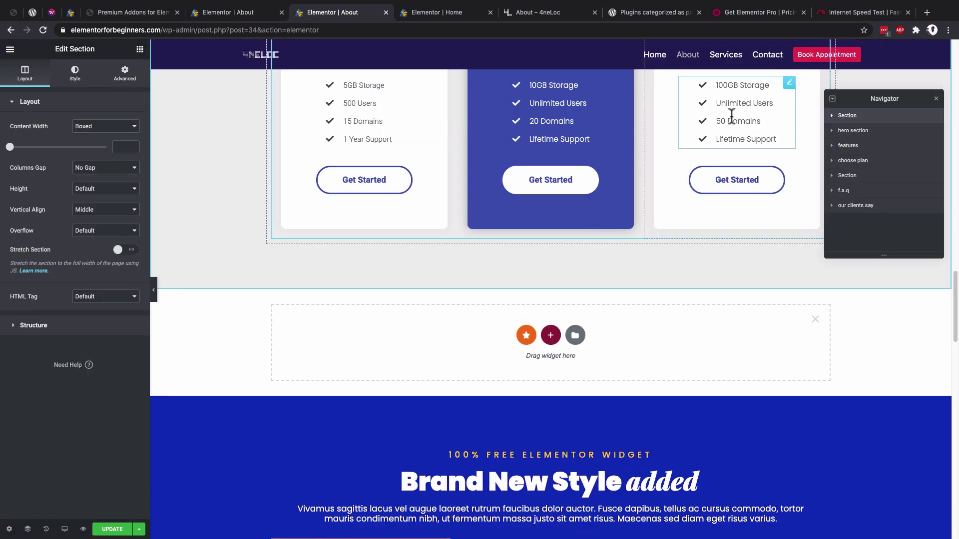
- Check the inserted team members section and update the About page
scroll(652, 287, down, 3)
scroll(654, 290, down, 5)
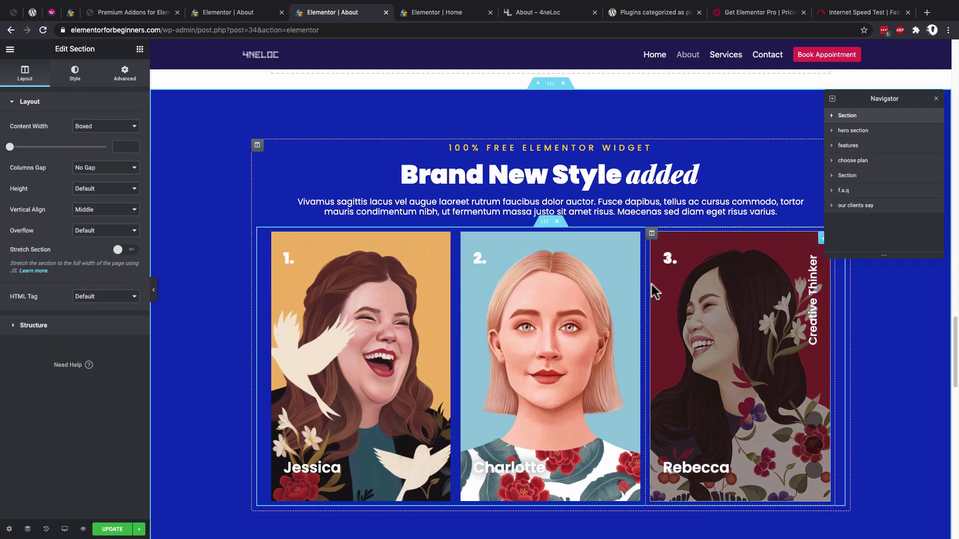
scroll(650, 282, up, 3)
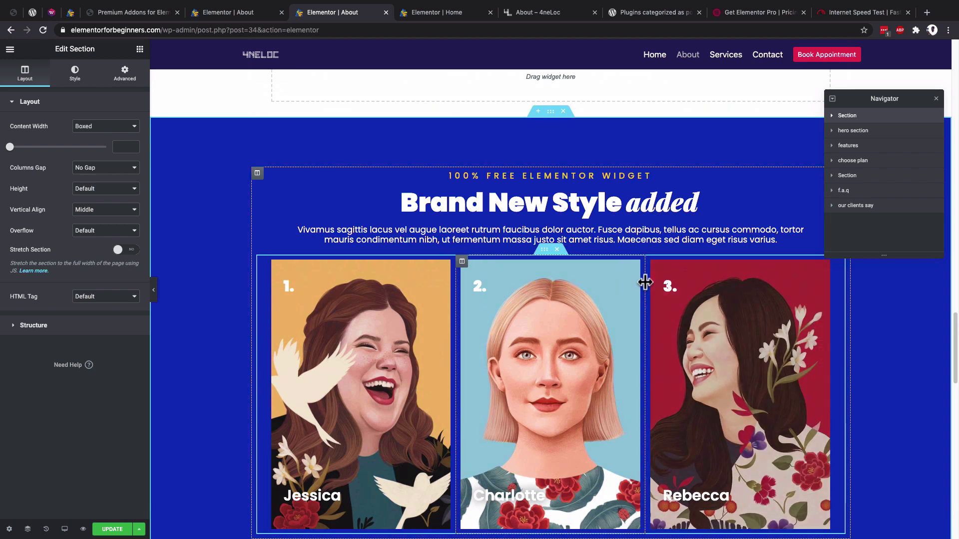
click(111, 530)
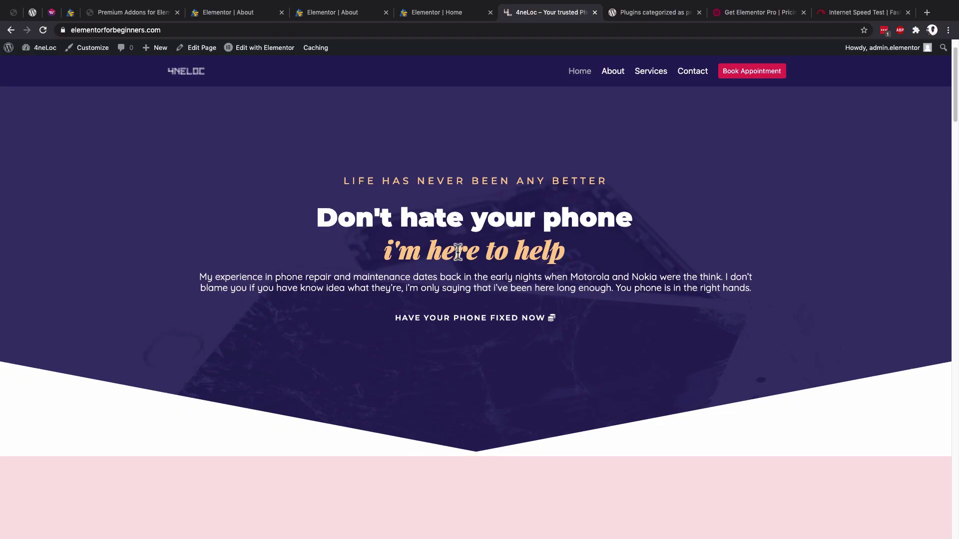
- Examine the published Home page from the hero section through the services, testimonials and product sections to the footer
scroll(458, 252, up, 2)
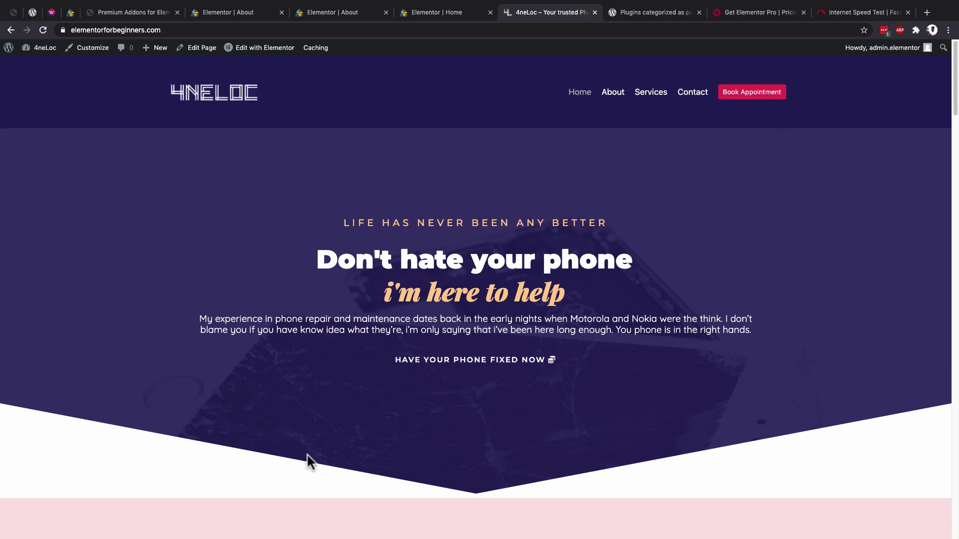
scroll(310, 454, down, 10)
scroll(592, 479, down, 12)
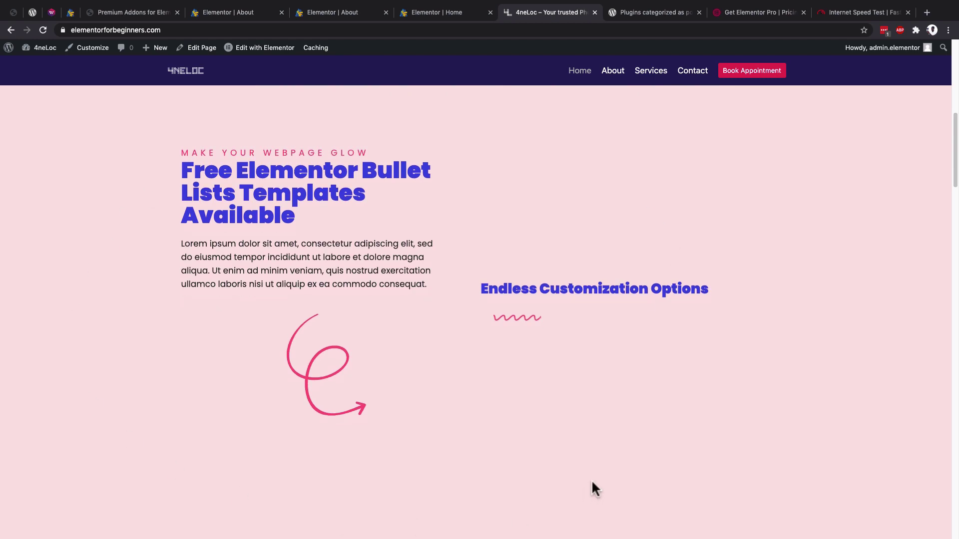
scroll(327, 366, up, 1)
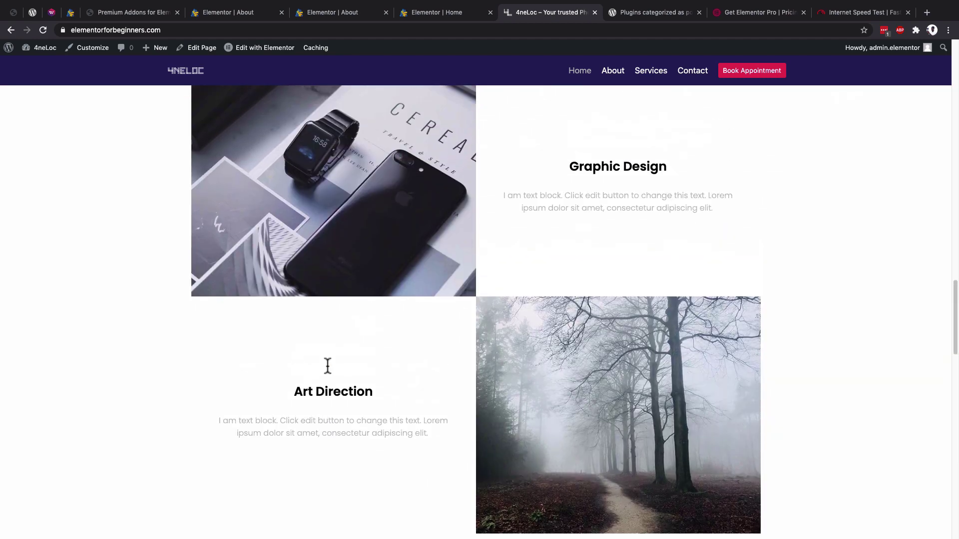
scroll(328, 366, down, 11)
scroll(341, 357, up, 2)
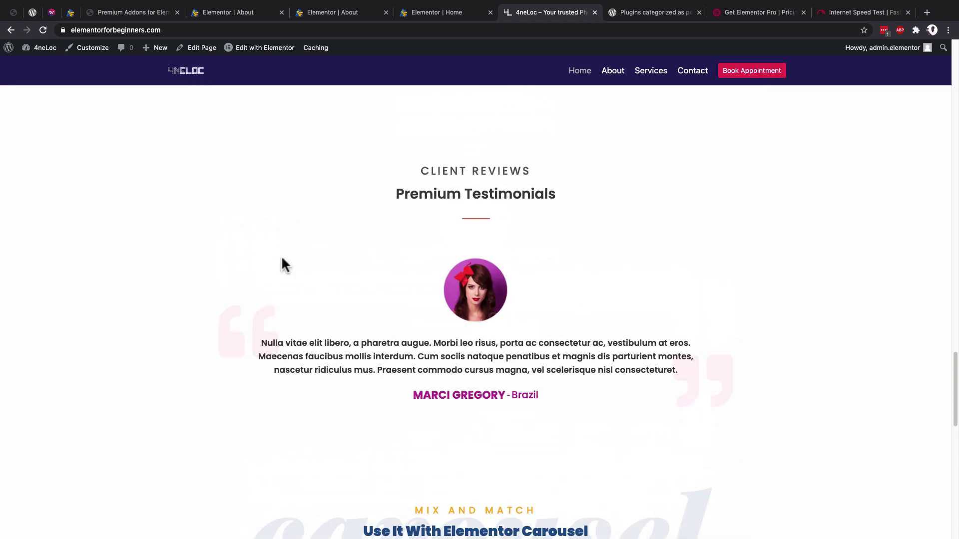
scroll(300, 325, down, 14)
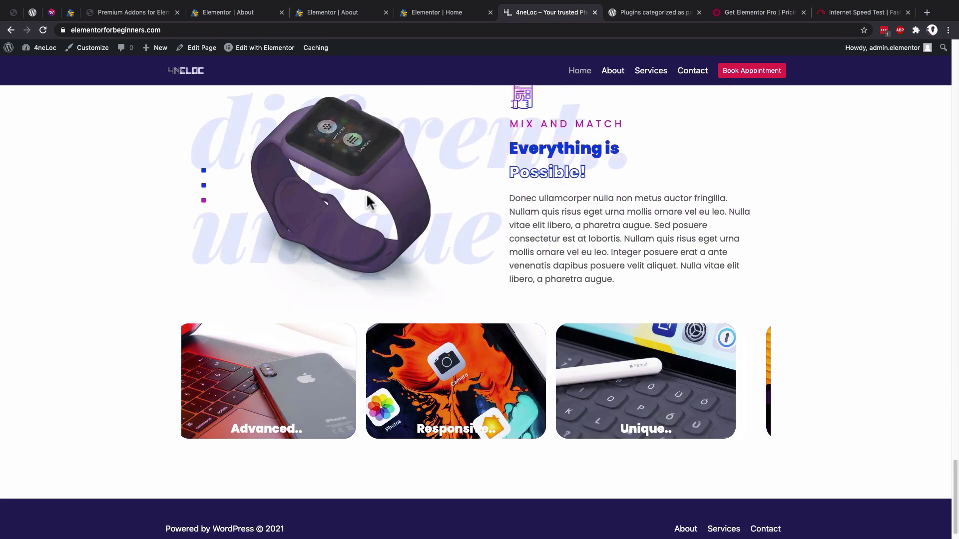
scroll(153, 313, up, 1)
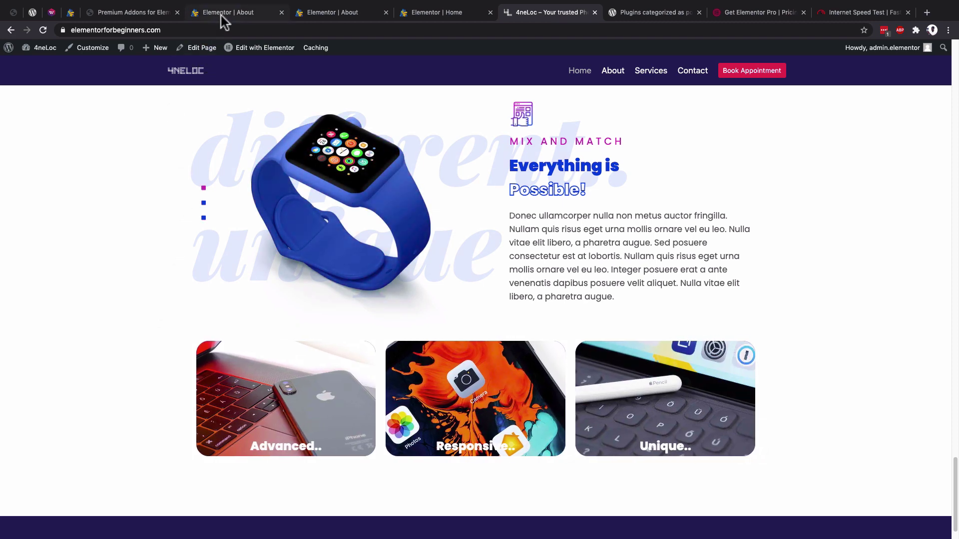
- Return to the Home page's Elementor editor, show the Navigator and look through the page's sections
click(397, 12)
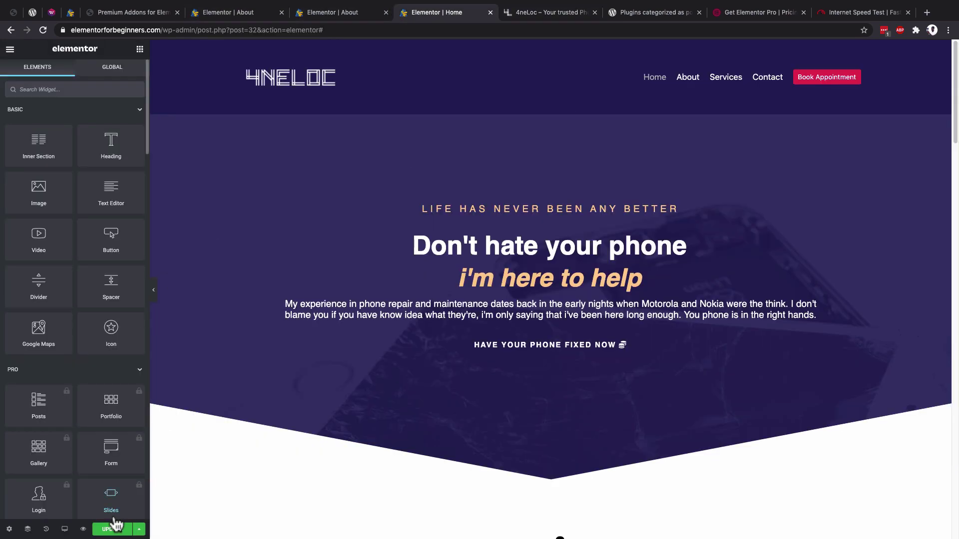
click(28, 529)
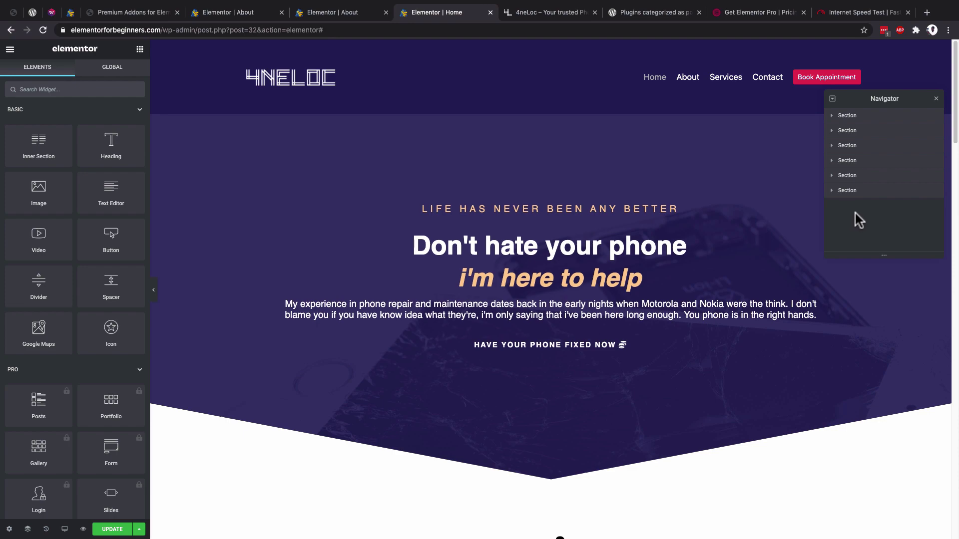
scroll(794, 298, down, 15)
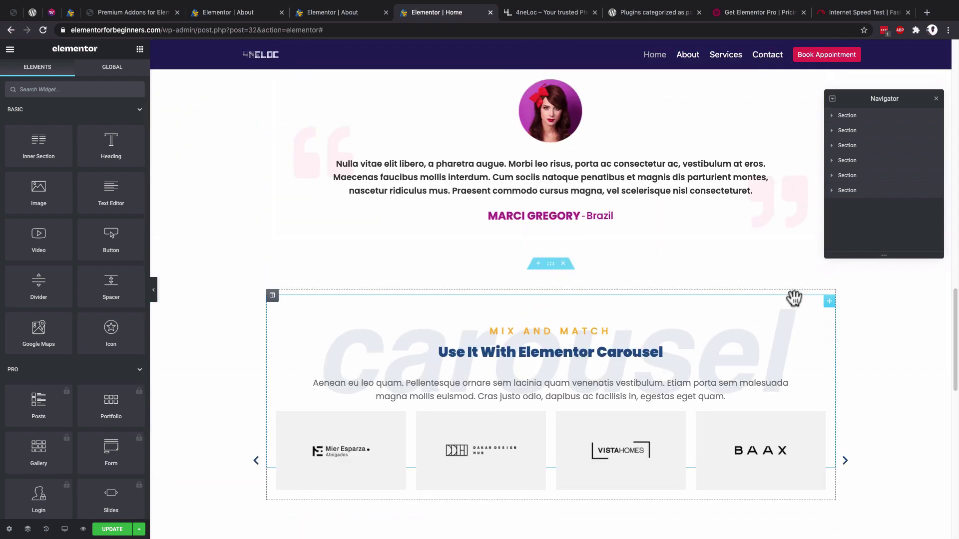
- Select the Home page's sections one after another in the Navigator and examine where each lies, from the hero to the image cards
scroll(793, 298, up, 20)
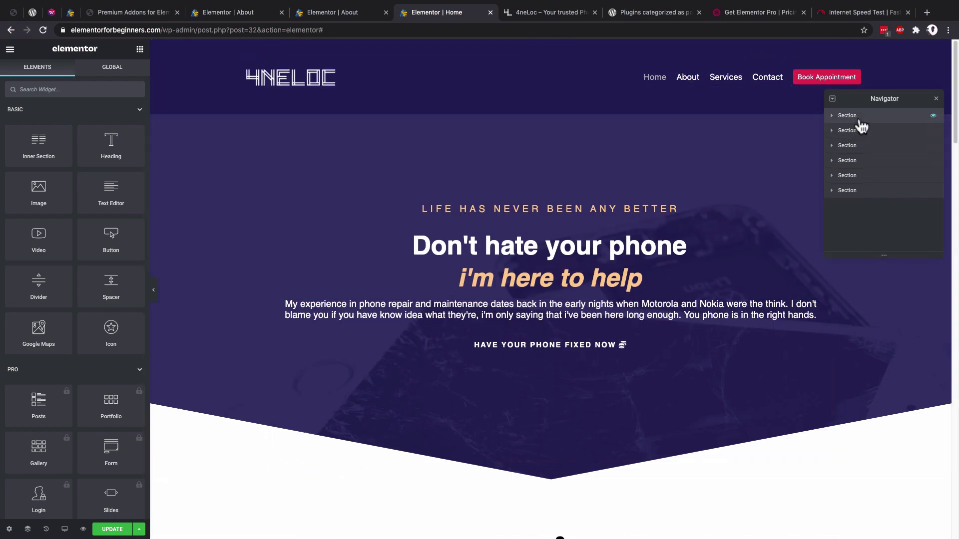
click(859, 129)
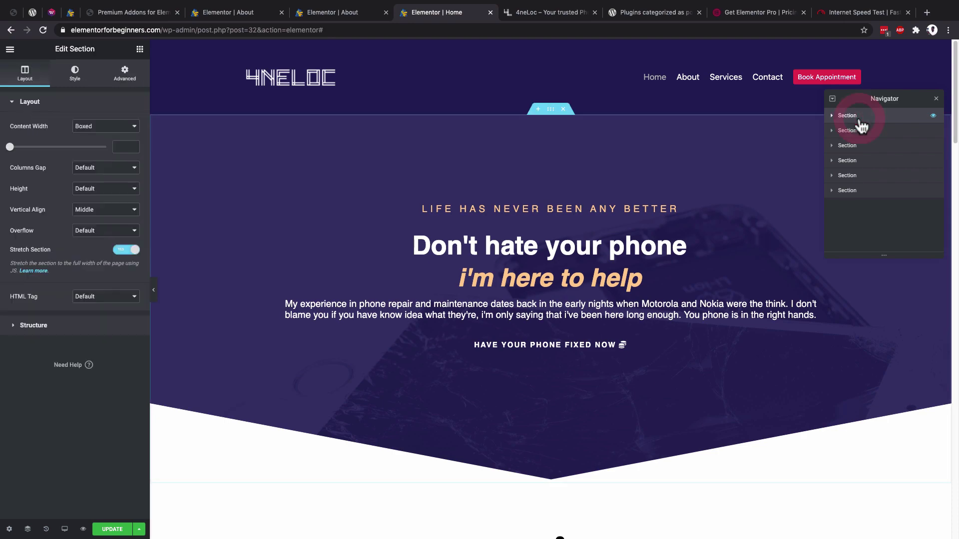
click(856, 148)
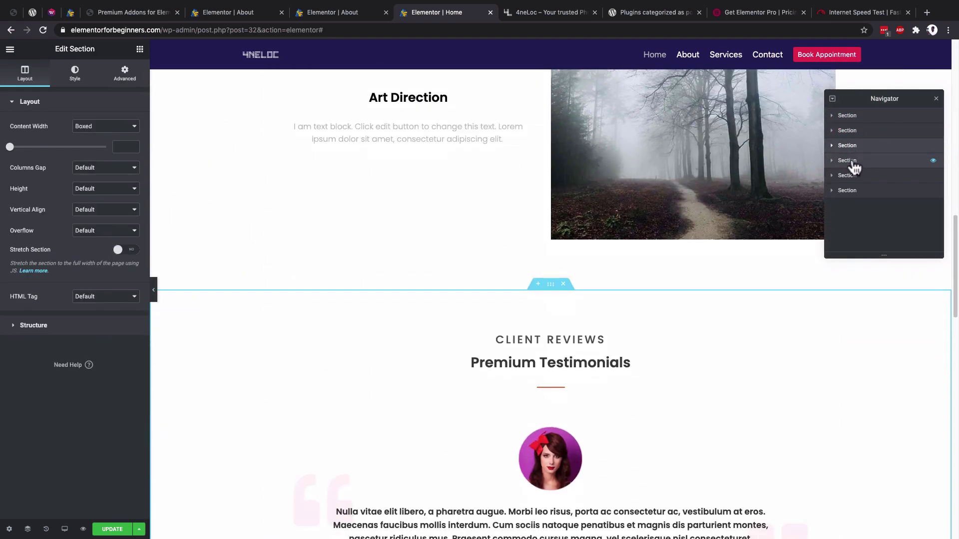
click(854, 162)
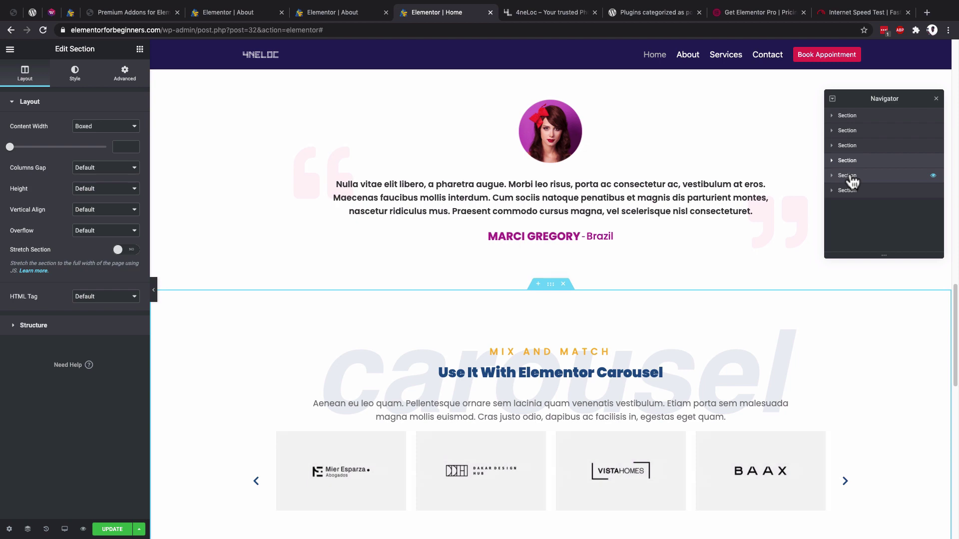
click(852, 180)
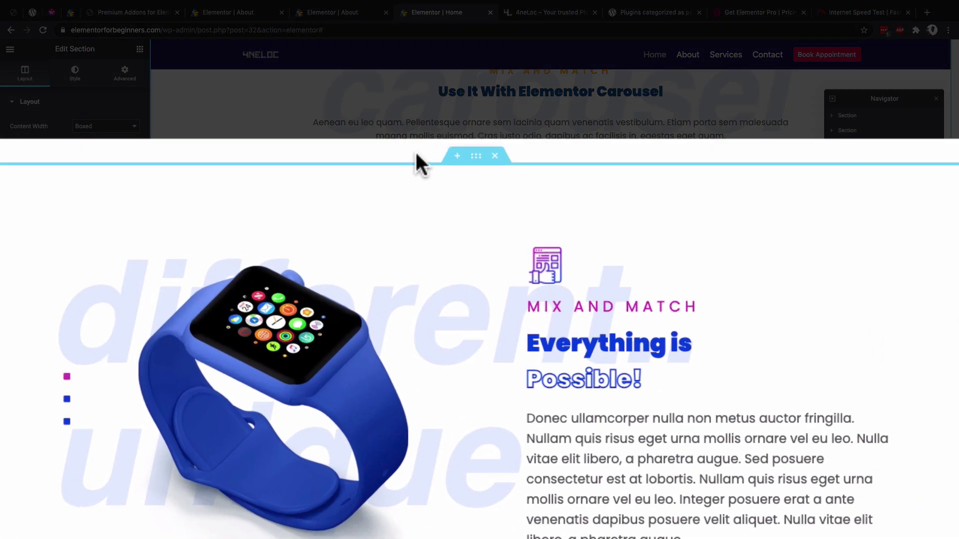
scroll(766, 334, down, 4)
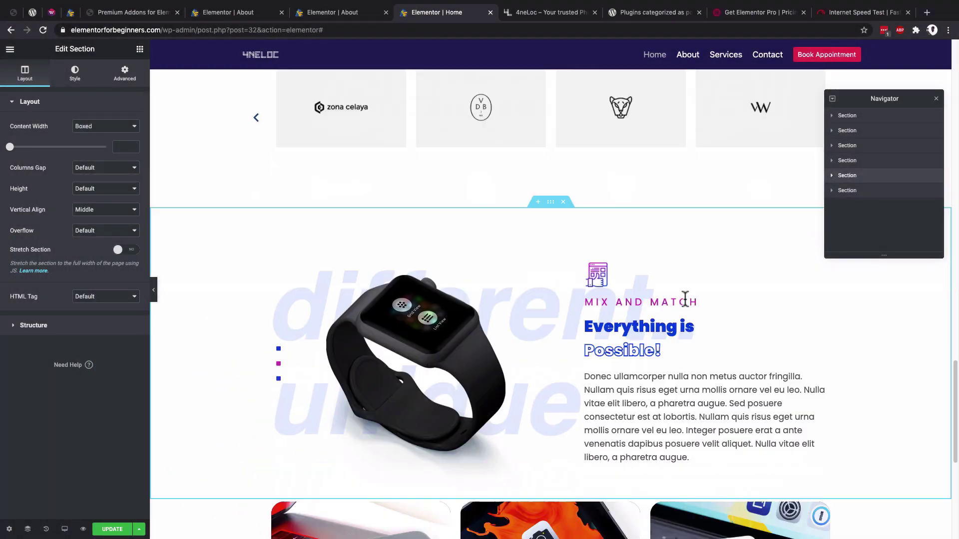
scroll(684, 298, up, 2)
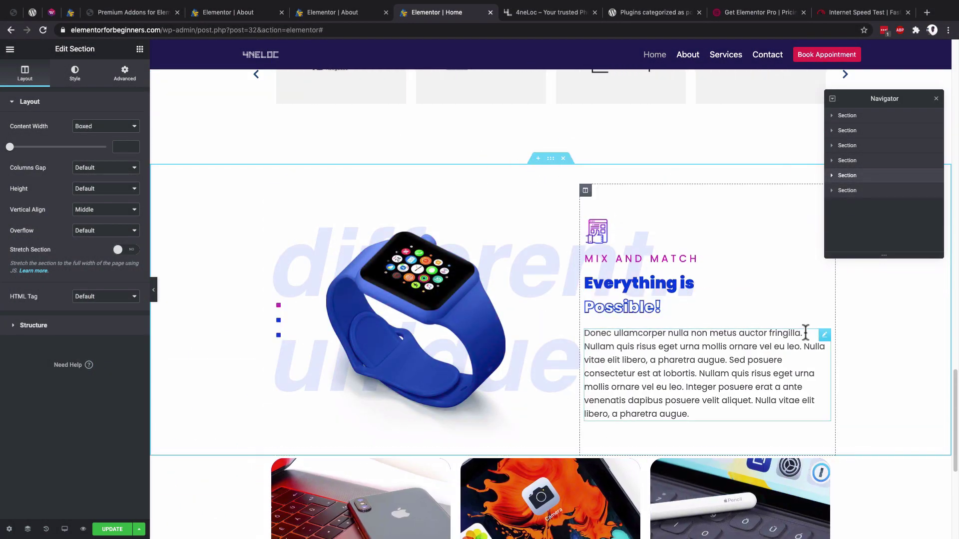
click(855, 191)
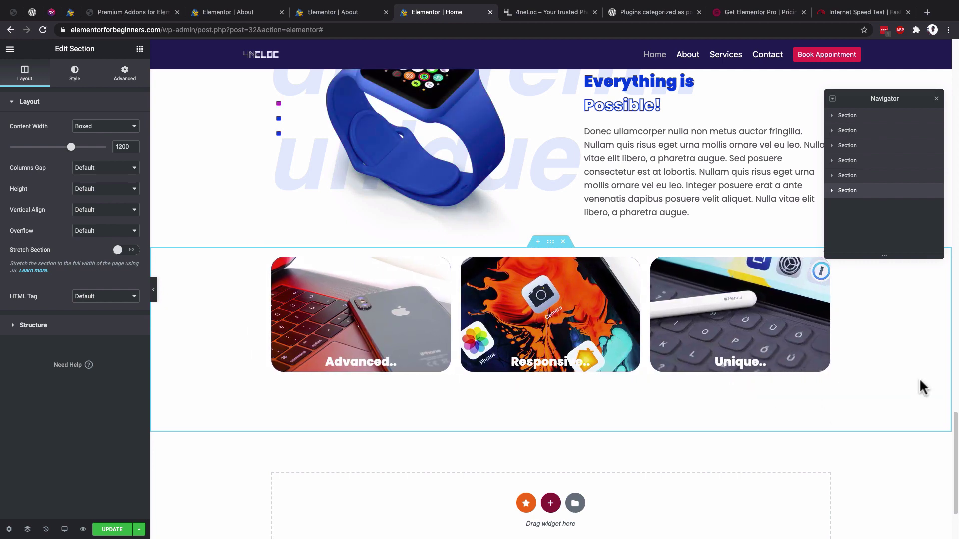
scroll(913, 374, up, 20)
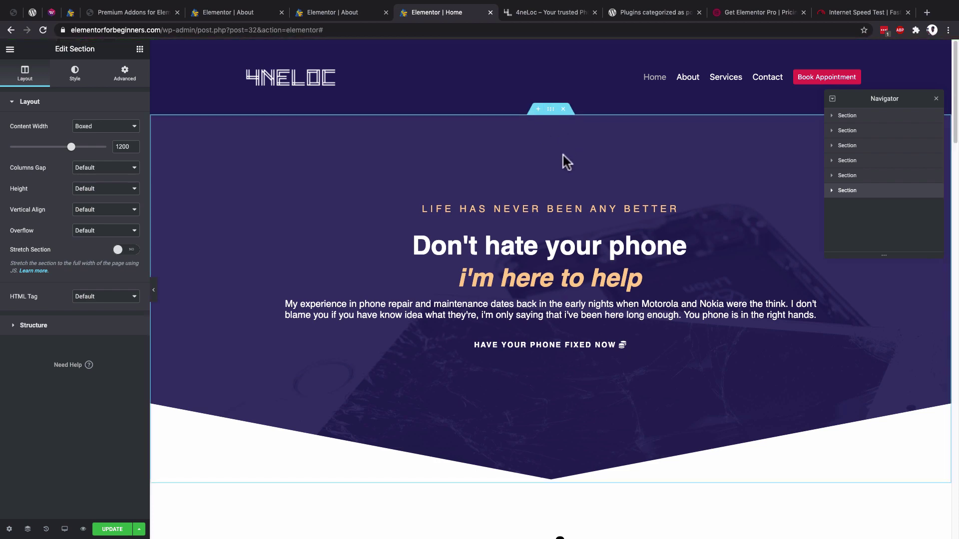
- Add a single-column section above the hero section and delete it again
click(878, 117)
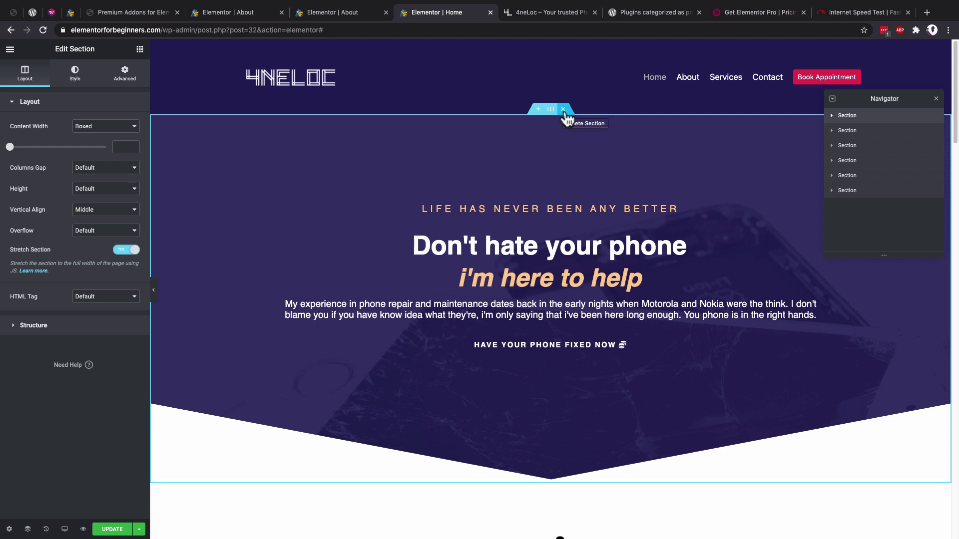
click(536, 110)
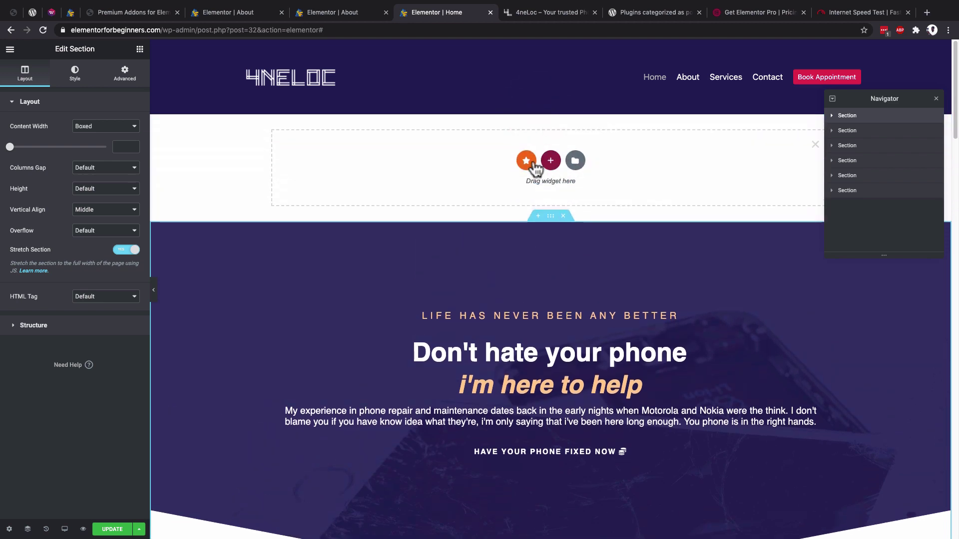
click(551, 162)
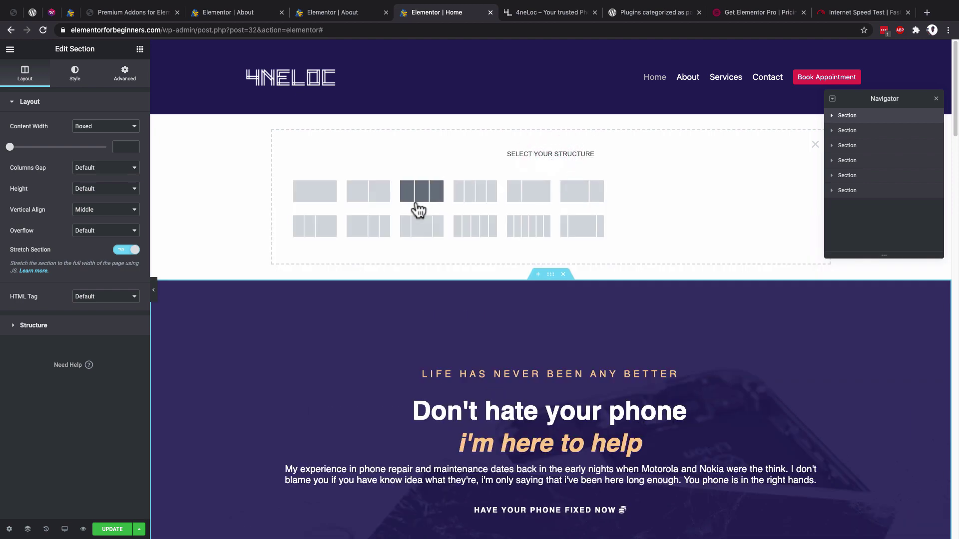
click(326, 200)
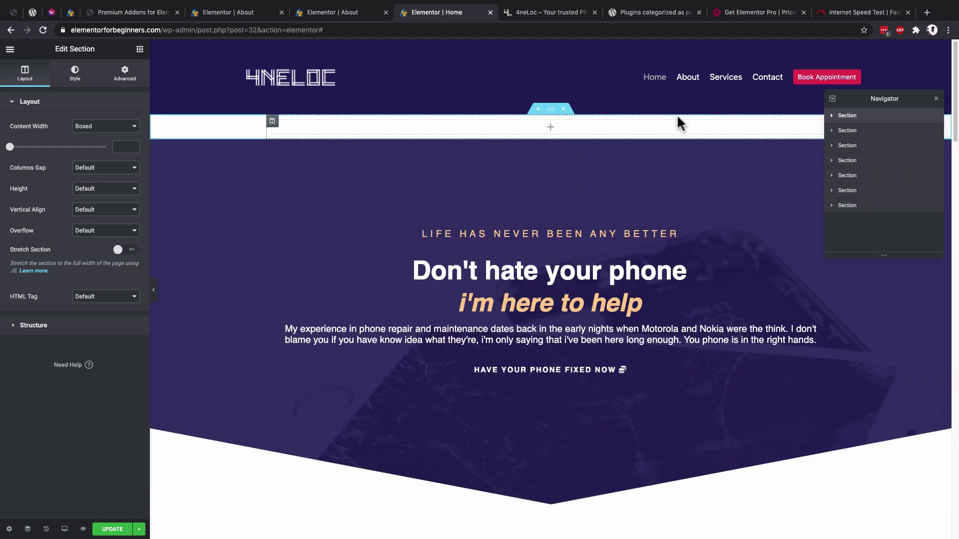
click(564, 110)
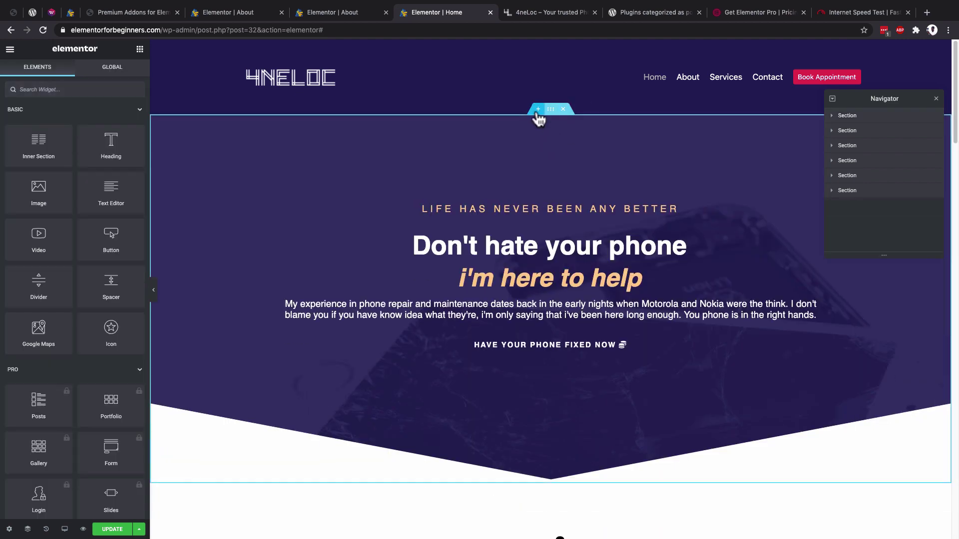
- Add an empty section with three equal columns above the hero section
click(535, 109)
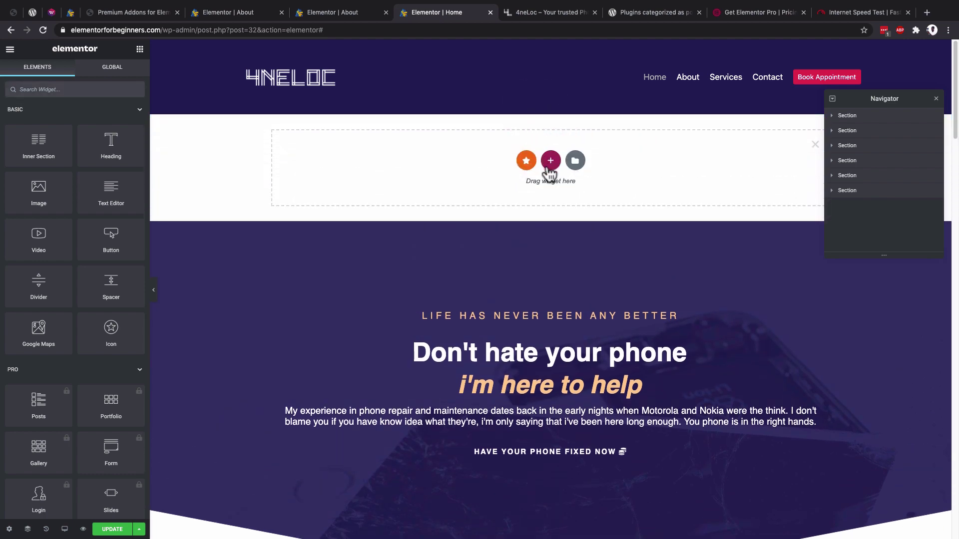
click(550, 161)
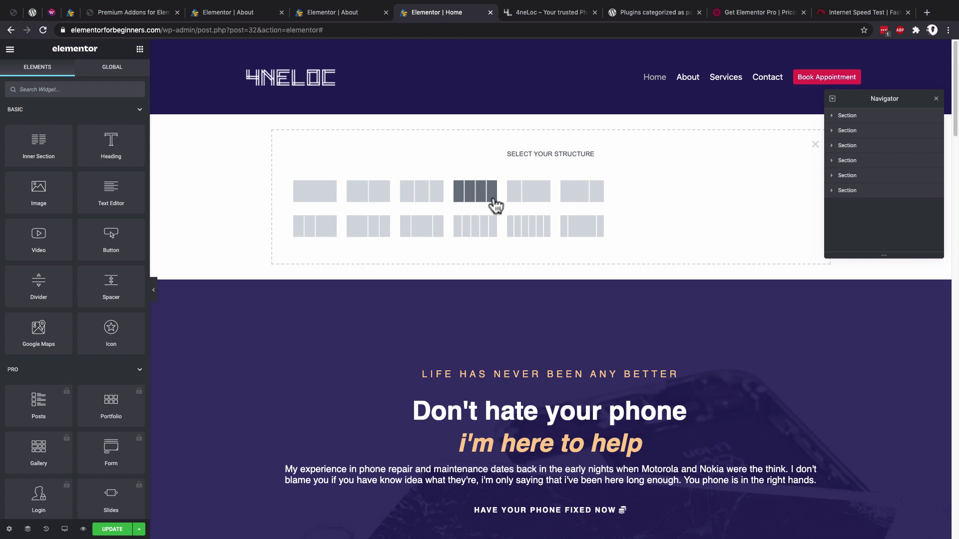
click(423, 199)
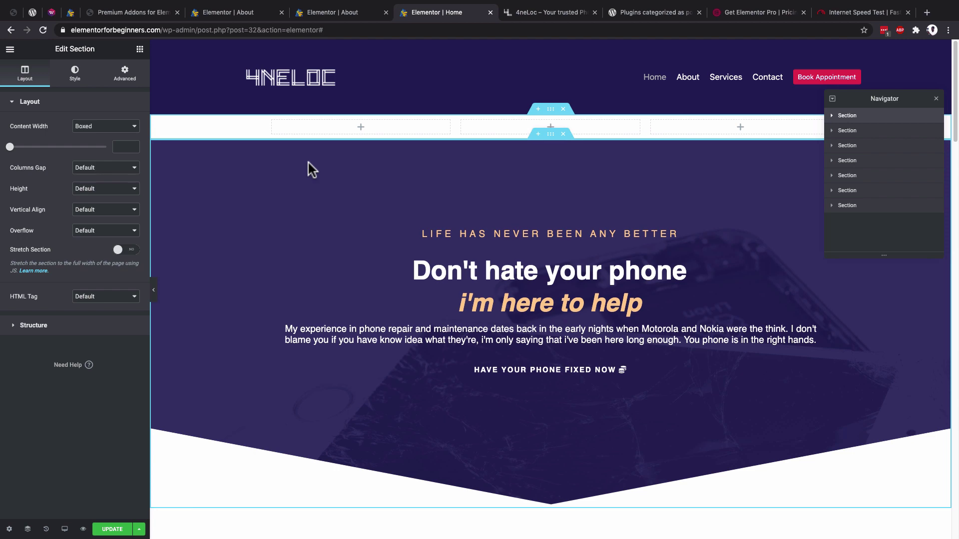
- Expand the hero section and the new three-column section in the Navigator to compare their columns
click(551, 135)
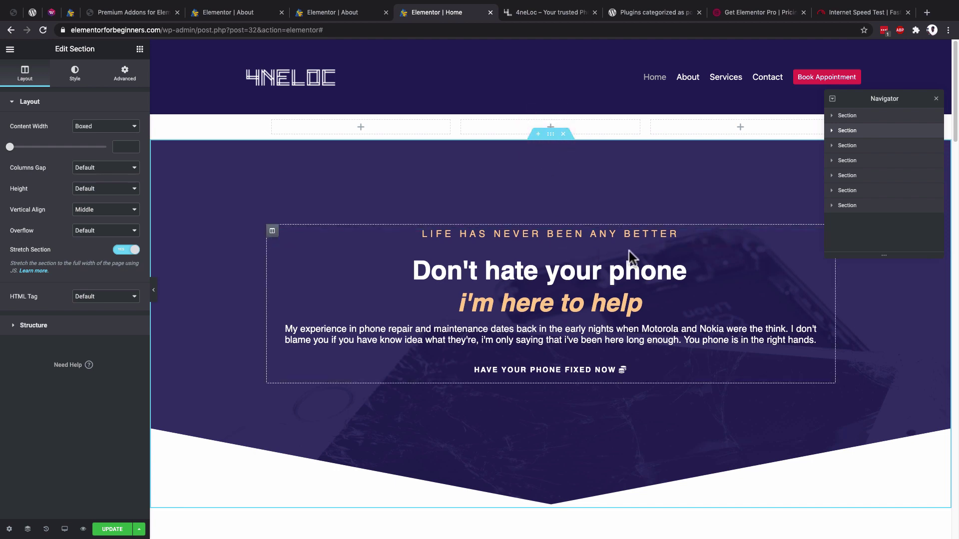
click(832, 131)
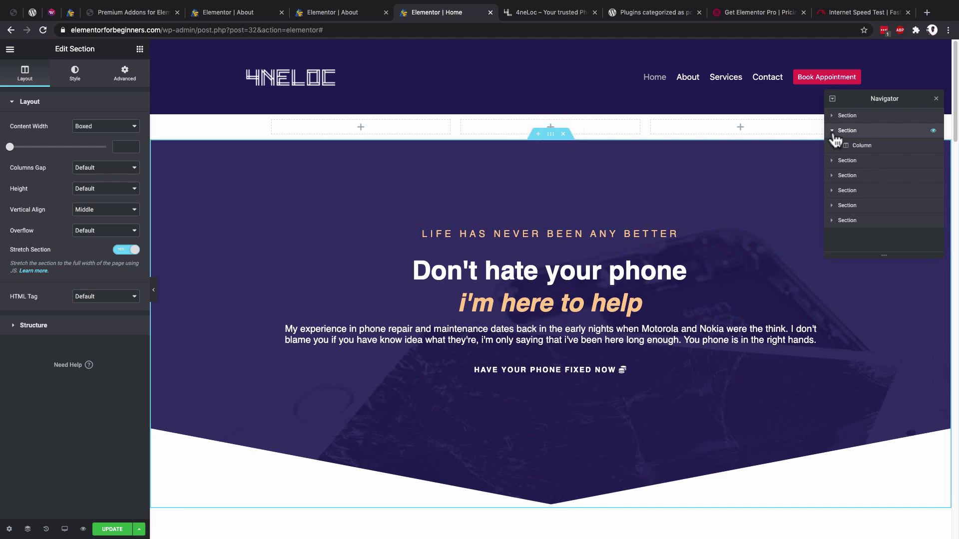
click(832, 131)
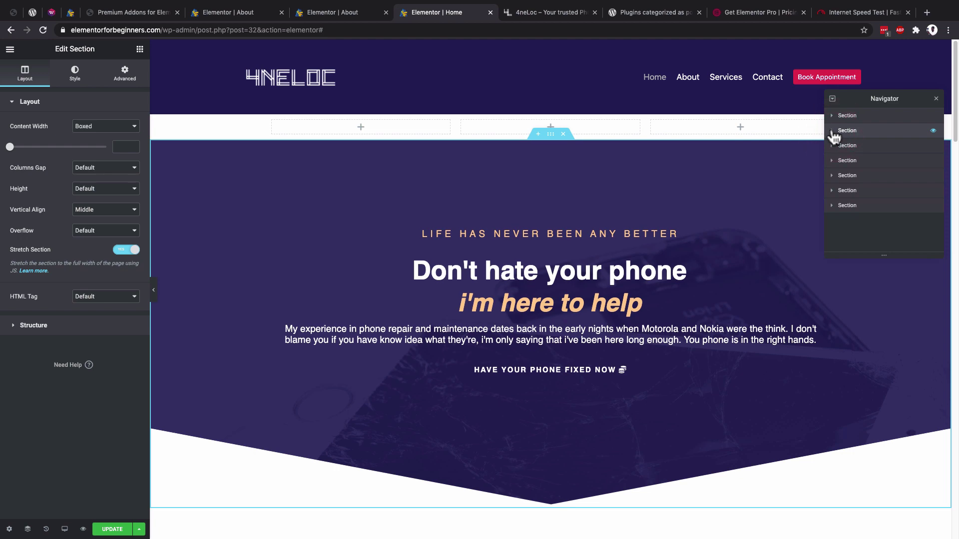
click(832, 131)
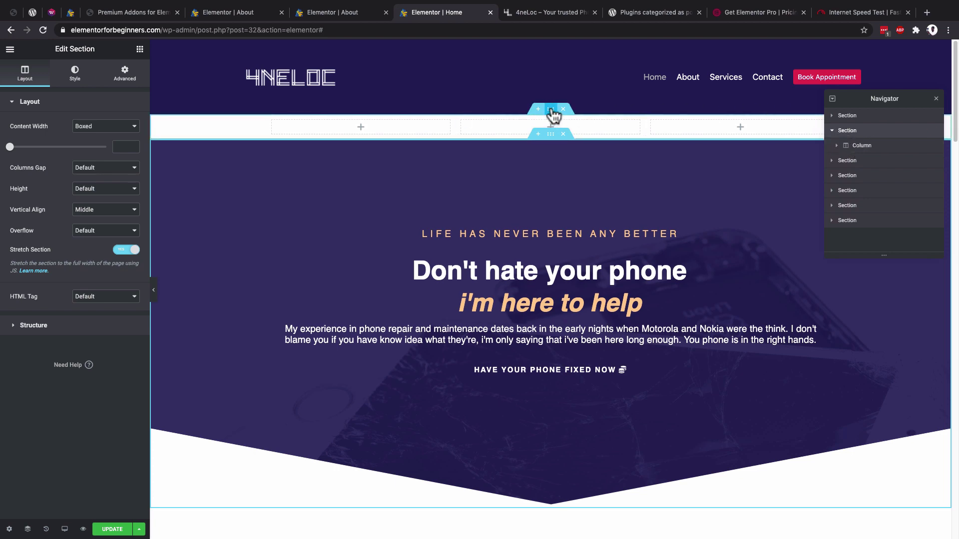
click(551, 110)
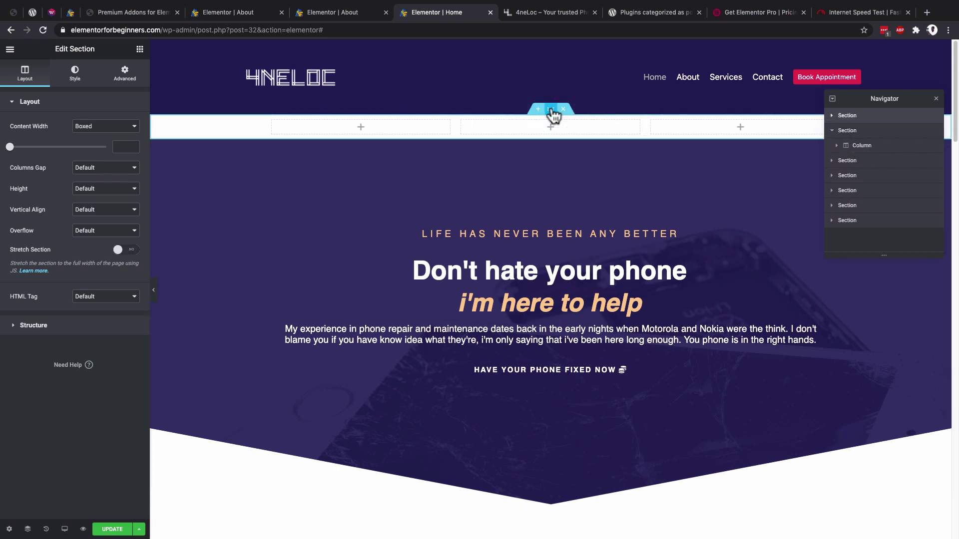
click(831, 116)
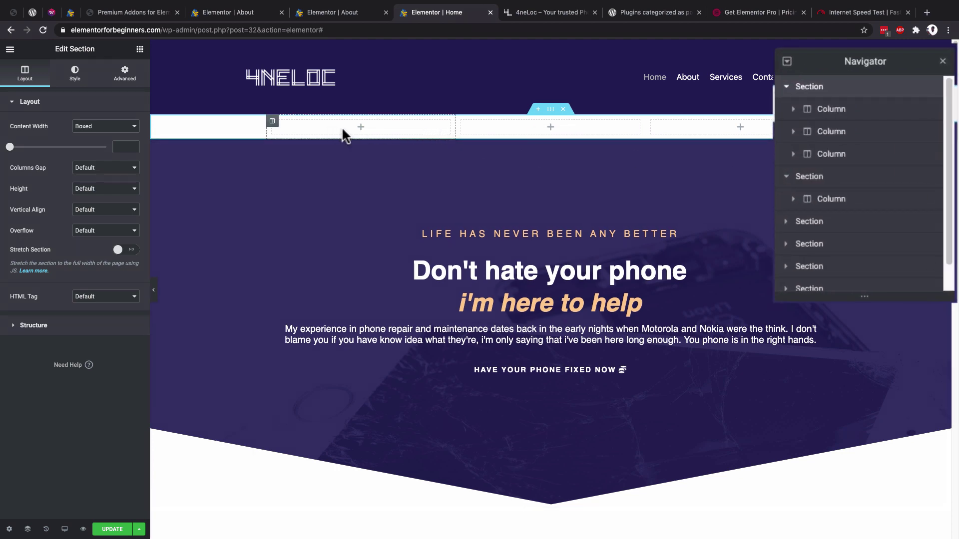
- Select each of the three empty columns and the hero section's column to view their layout settings
click(273, 123)
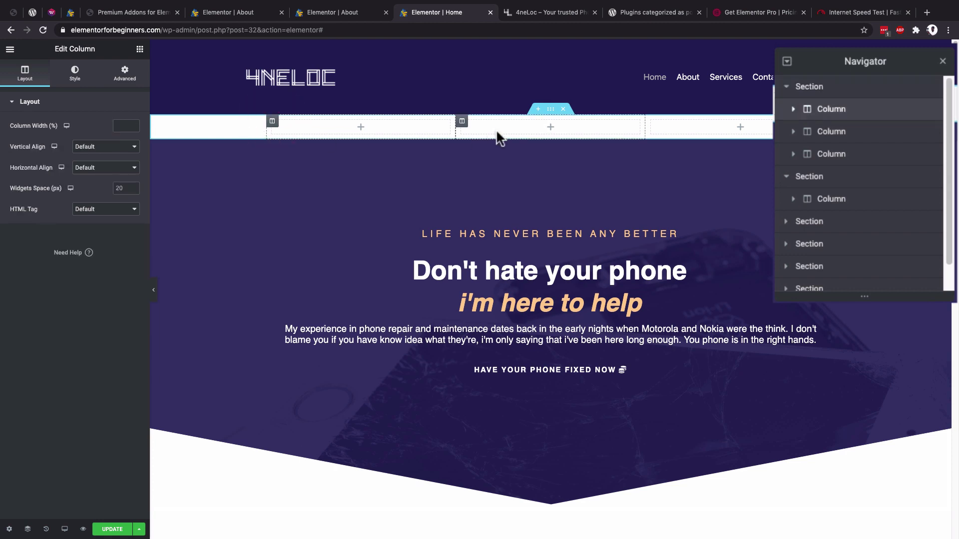
click(462, 121)
click(652, 121)
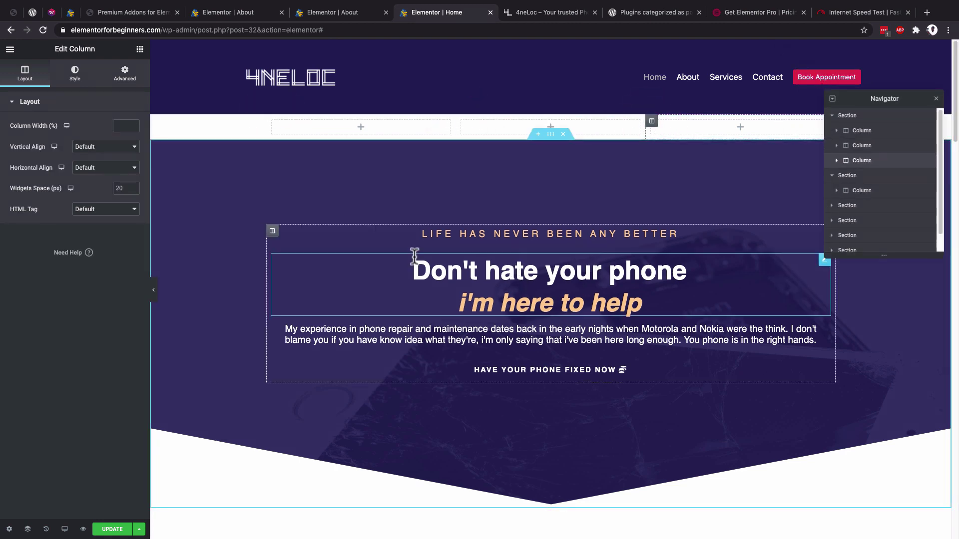
click(272, 230)
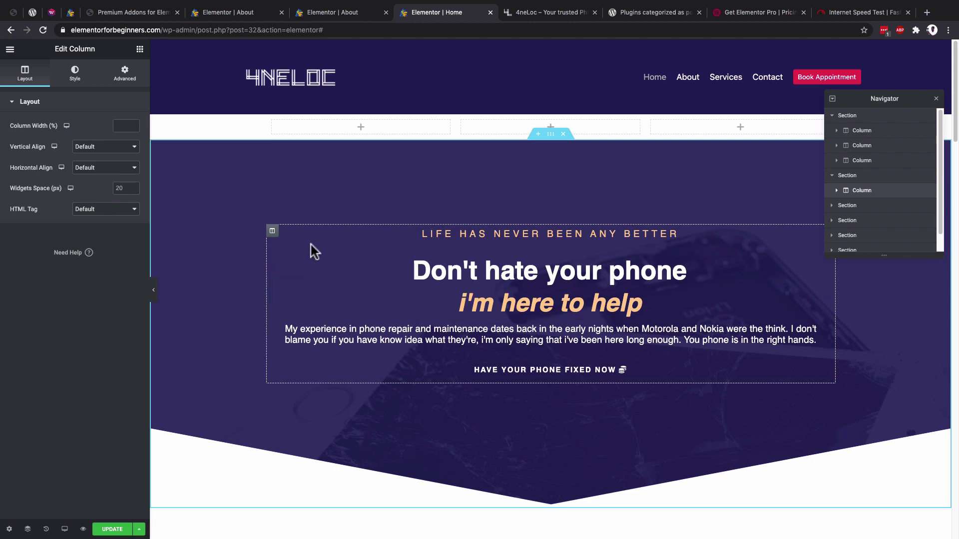
click(272, 231)
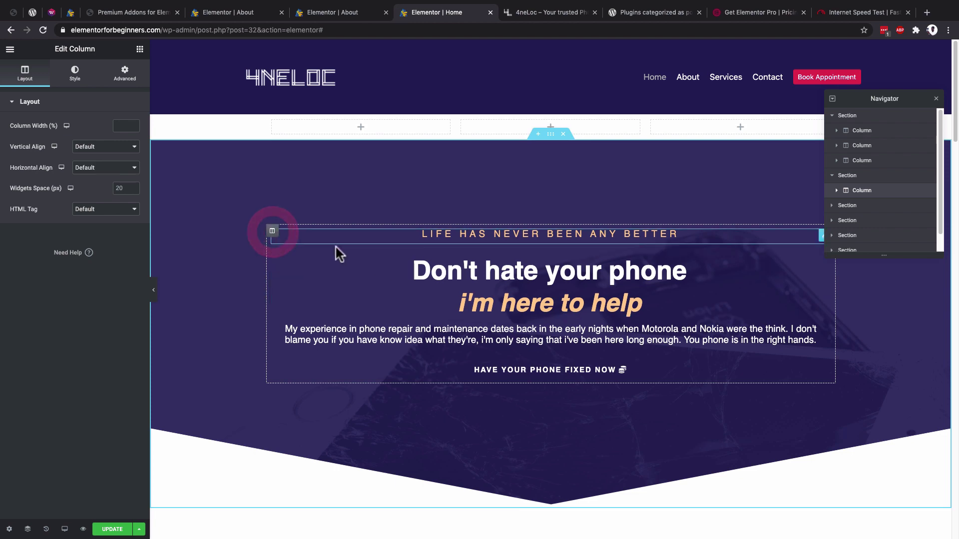
- Expand the hero column in the Navigator and view the settings of its Premium Dual Heading, Text Editor and Premium Button widgets
click(837, 191)
scroll(859, 208, down, 1)
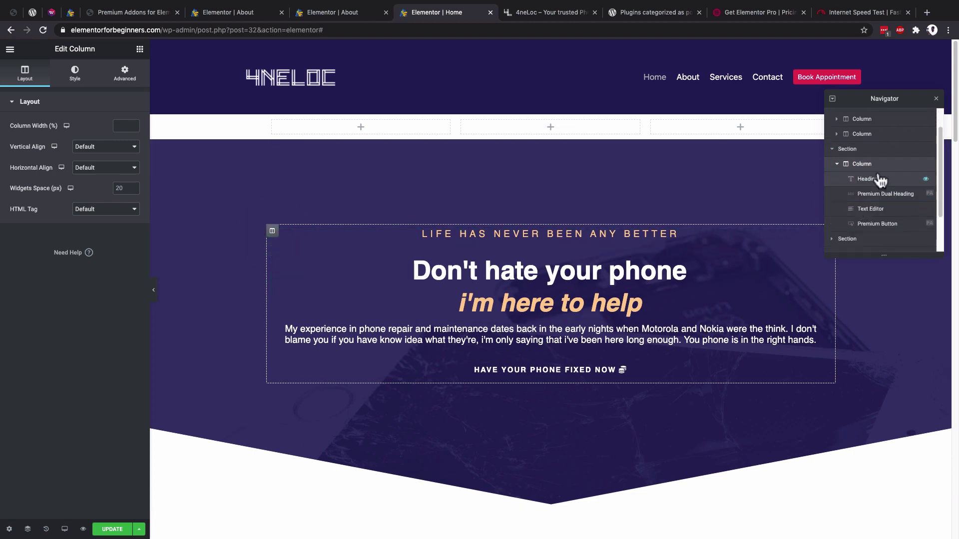
click(882, 194)
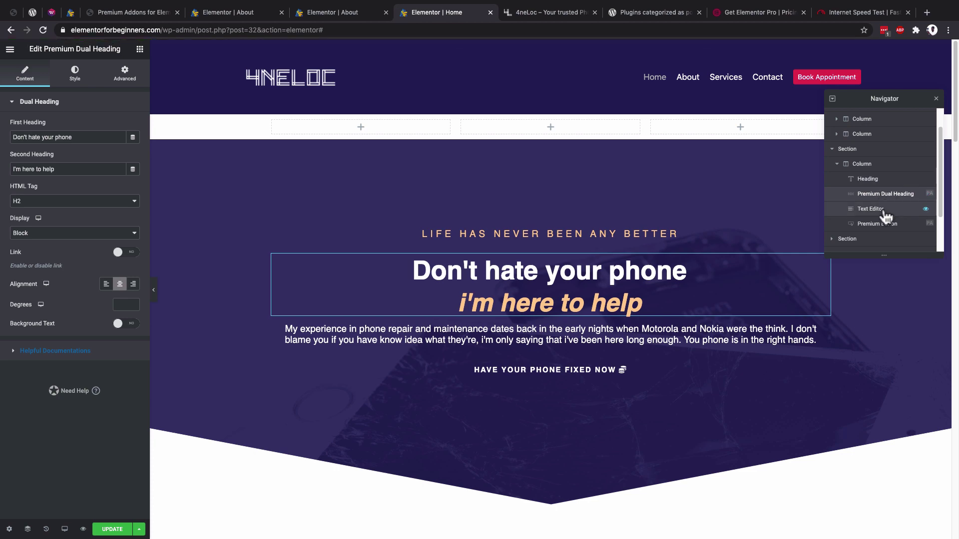
click(883, 210)
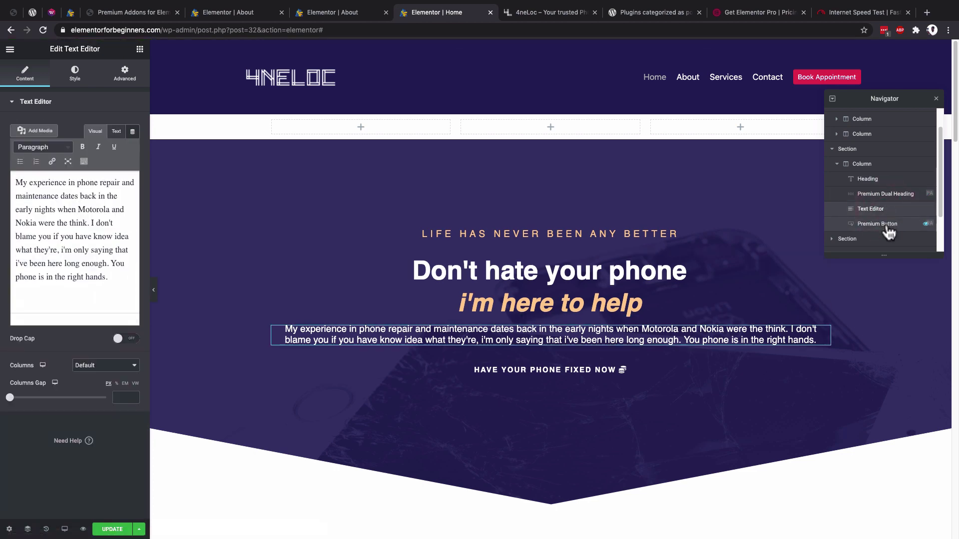
click(887, 224)
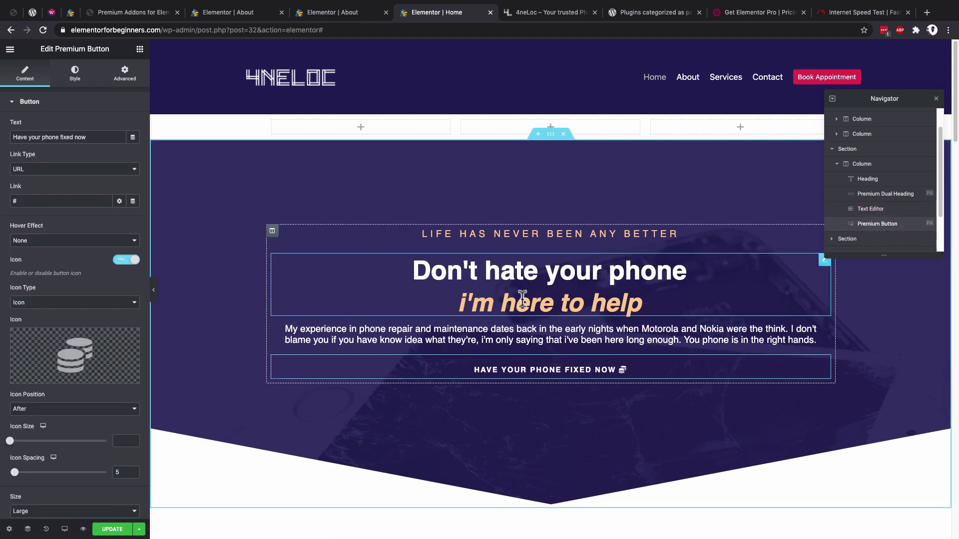
scroll(772, 296, down, 1)
scroll(772, 295, up, 1)
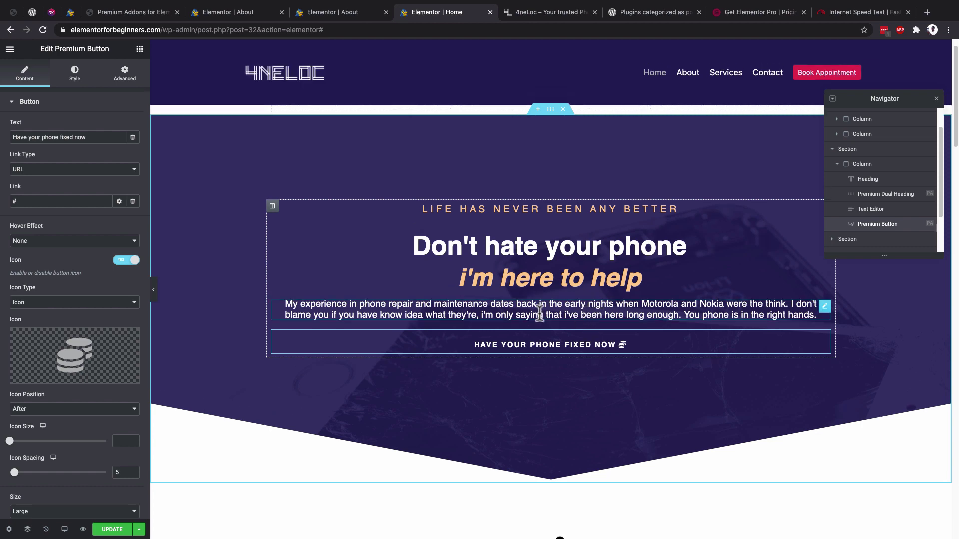
- Return to the list of available widgets and look through the Basic, Pro and General categories
click(139, 48)
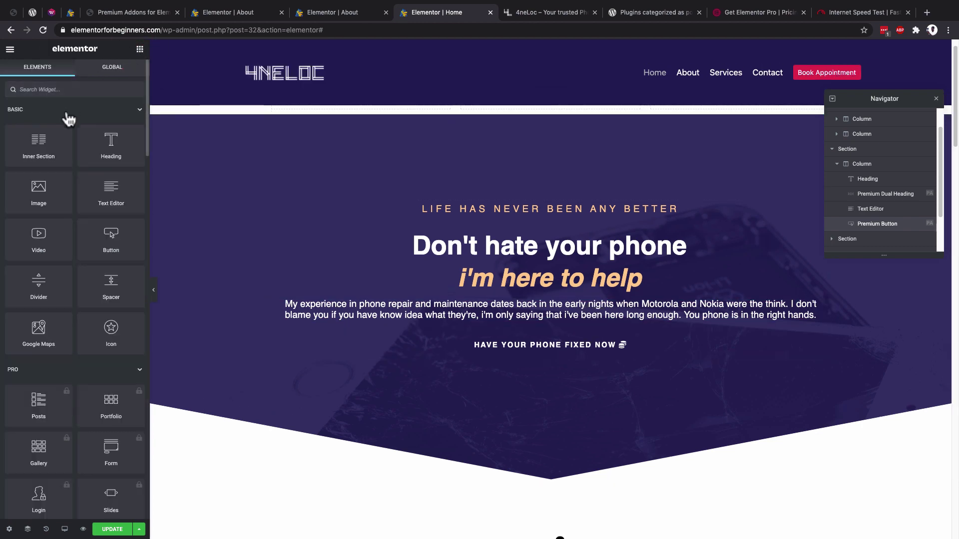
scroll(55, 219, down, 3)
scroll(58, 239, down, 10)
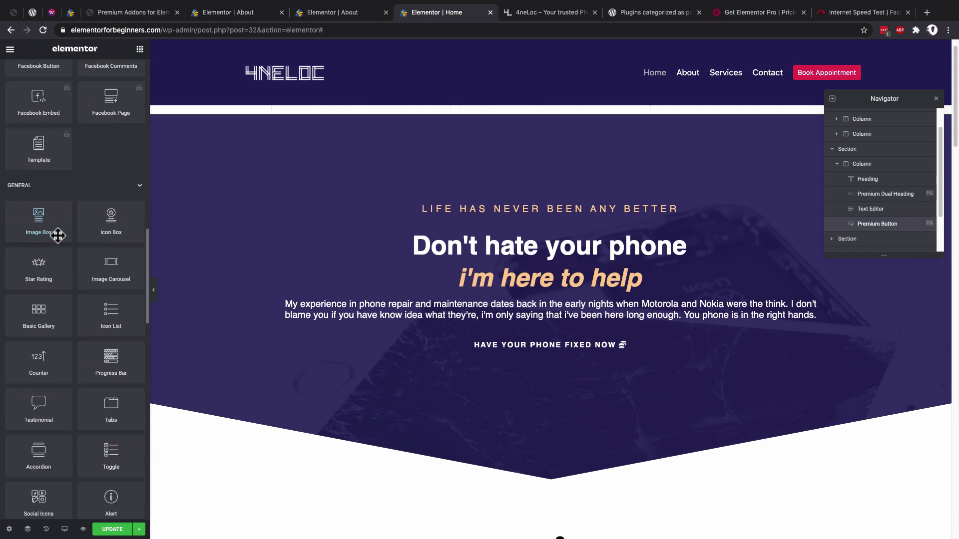
scroll(58, 240, up, 15)
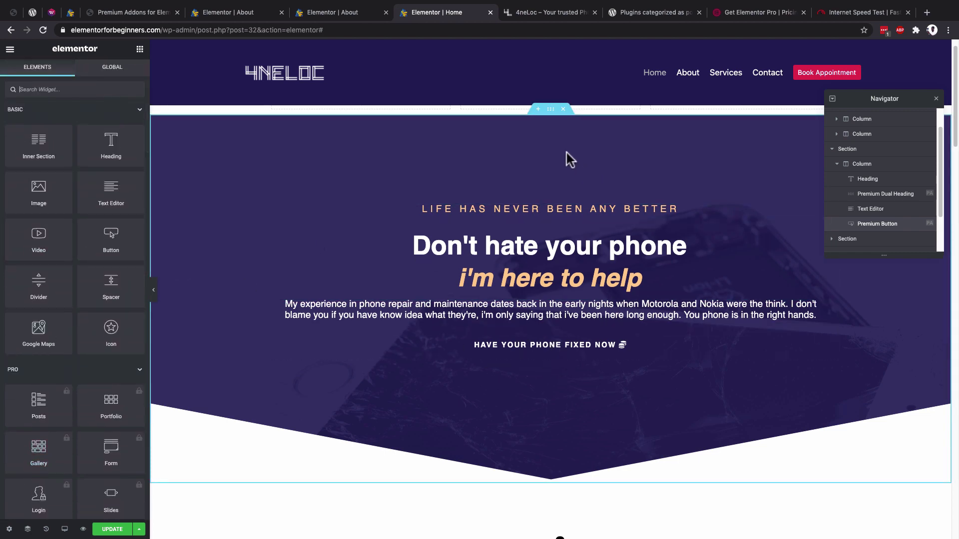
- Open the hero section's settings and look through its Style and Advanced options before returning to Layout
click(551, 109)
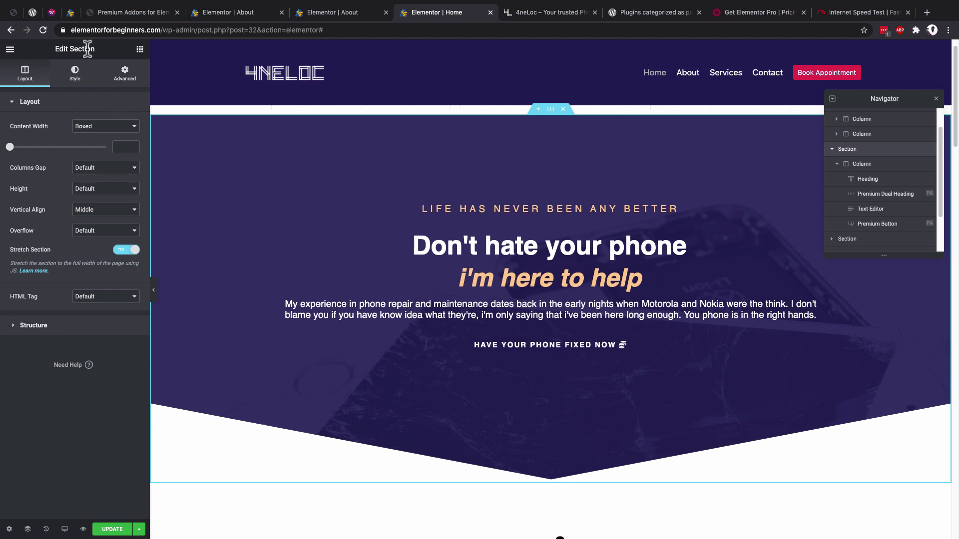
click(76, 80)
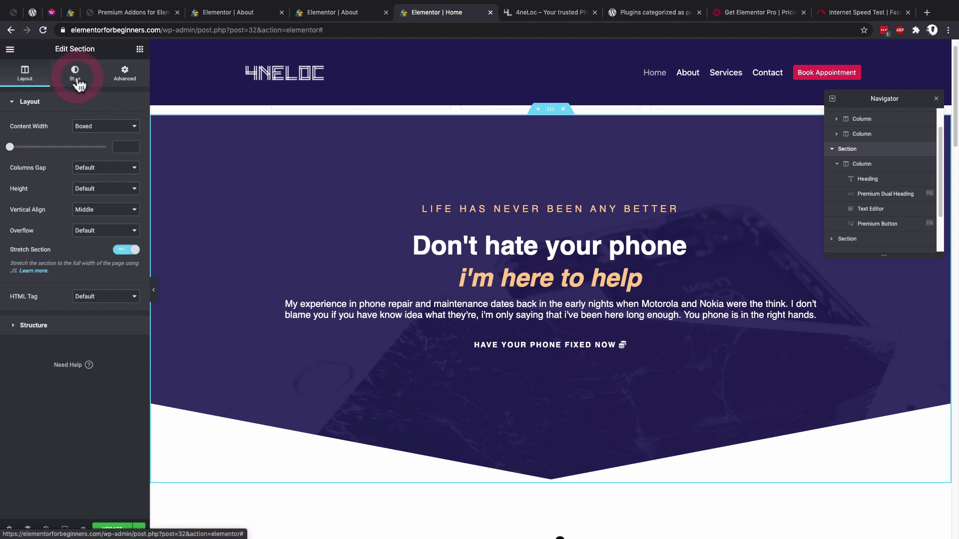
click(123, 82)
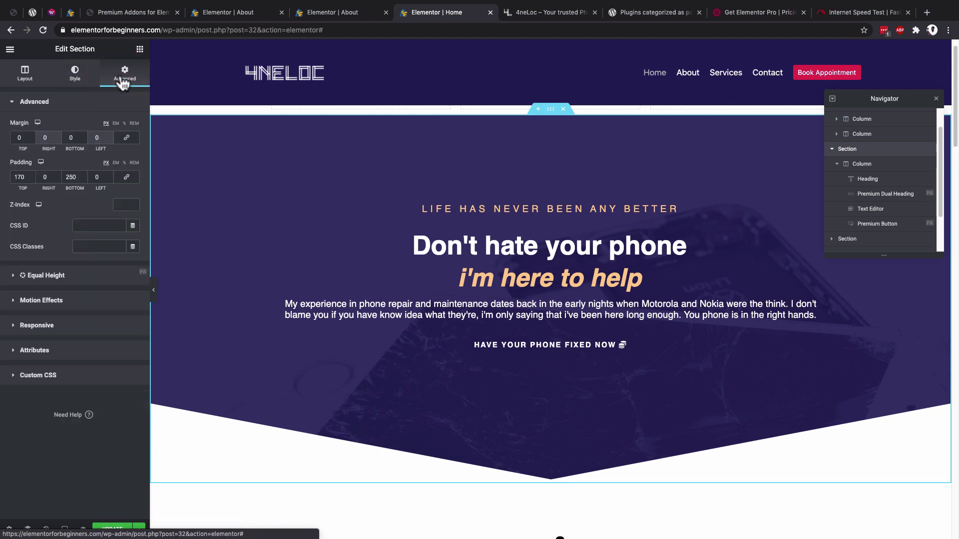
click(26, 81)
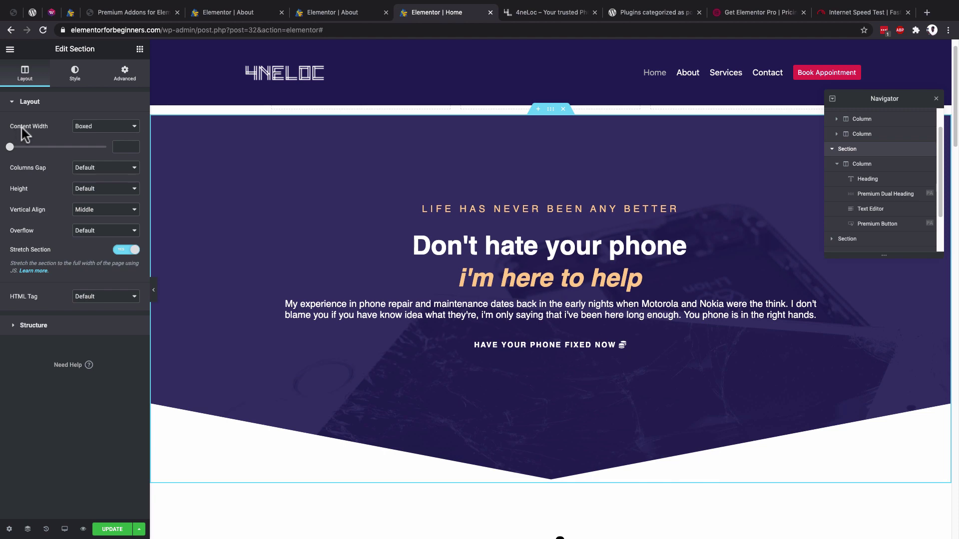
- Try the hero section's content at Full Width and return its Content Width to Boxed
click(100, 136)
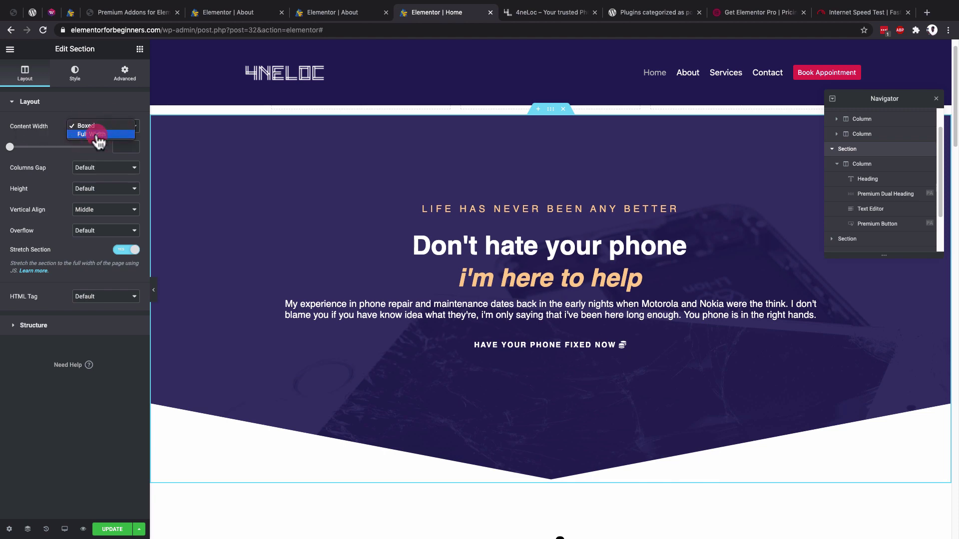
click(98, 135)
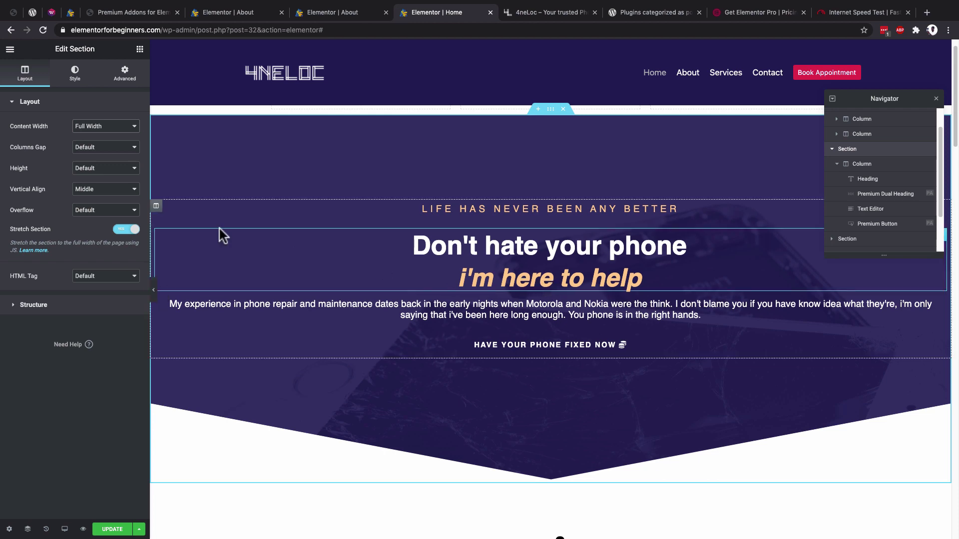
click(104, 127)
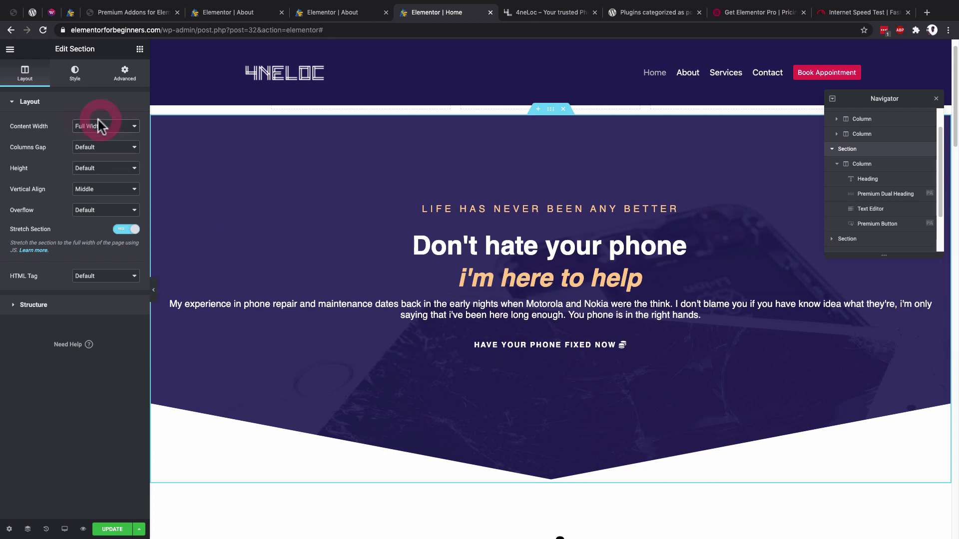
click(98, 120)
- Narrow the hero section's boxed content, setting its width to 850
drag(105, 148, 42, 149)
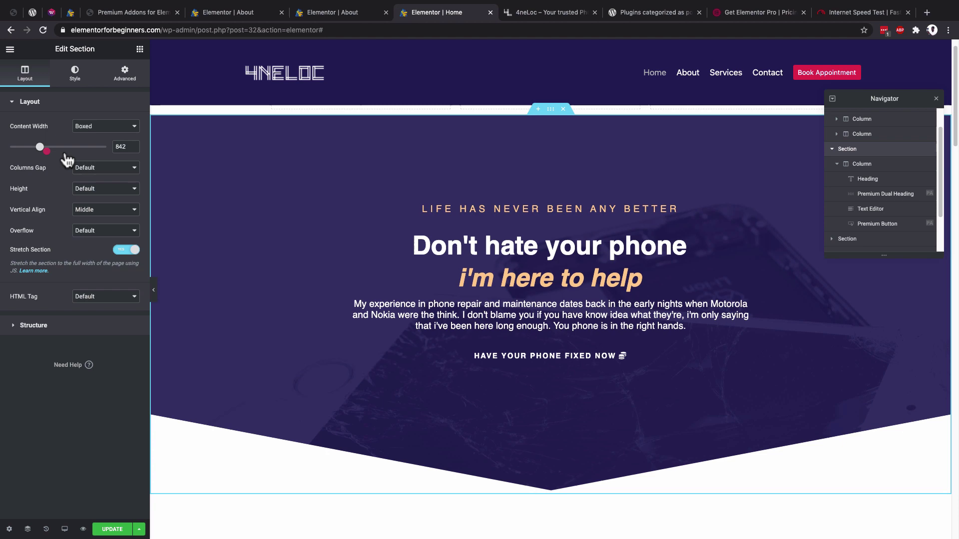
click(115, 146)
double_click(115, 145)
text(850)
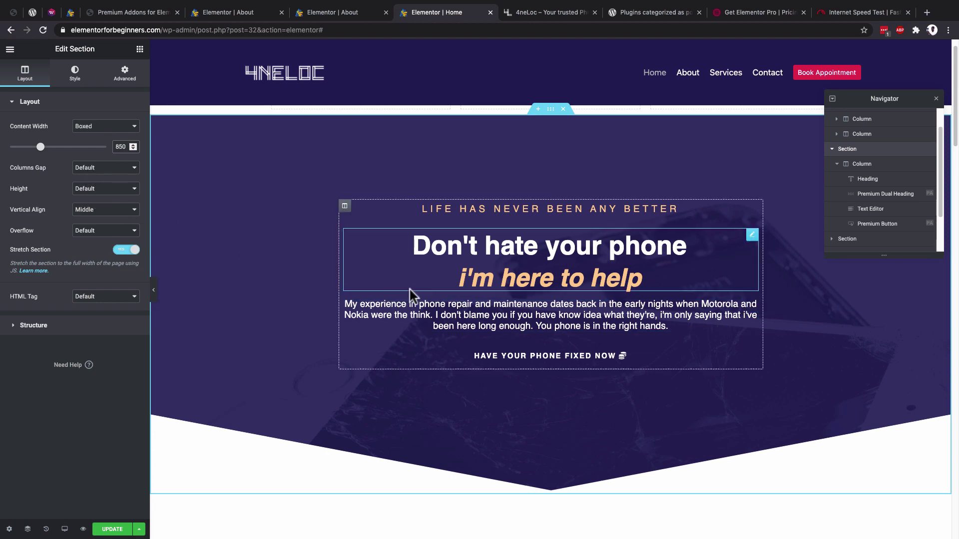
- Duplicate the hero section's column to place two copies of the content side by side
right_click(344, 208)
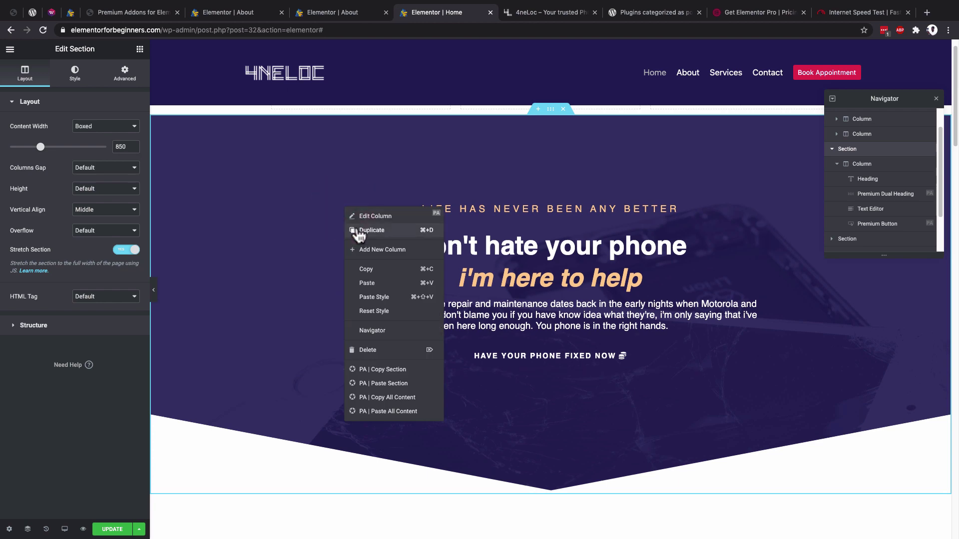
click(508, 221)
right_click(344, 206)
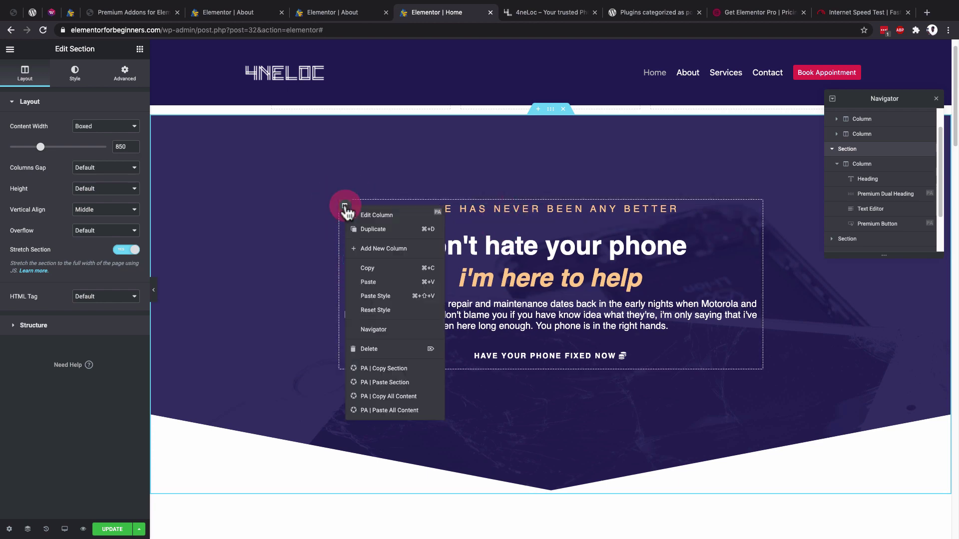
click(365, 230)
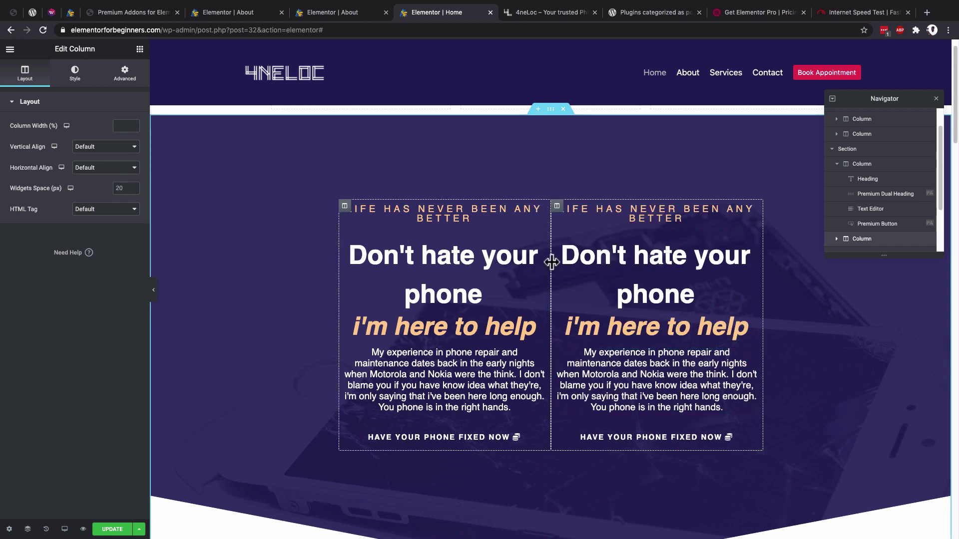
- Set the hero section's Columns Gap to Extended after trying Wider and No Gap, and remove the duplicate column
click(550, 113)
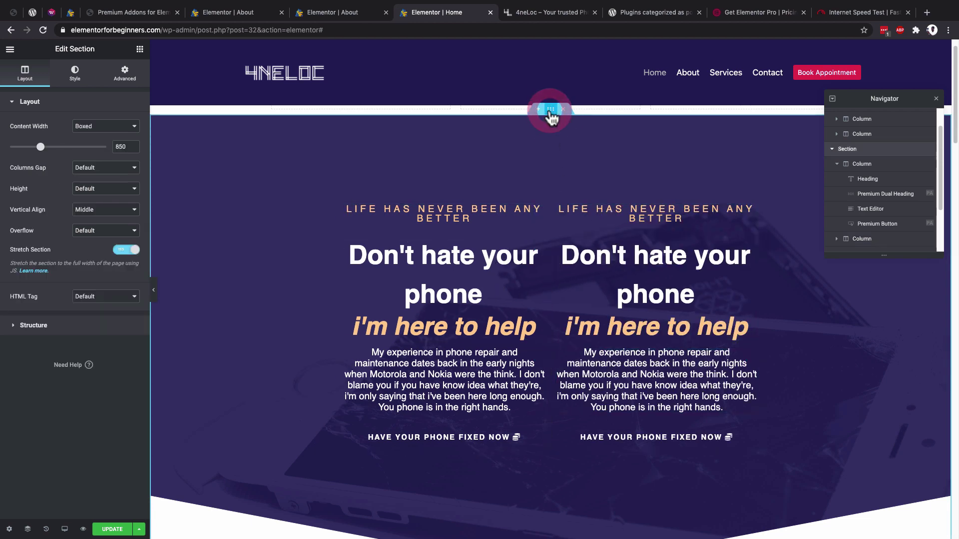
click(86, 168)
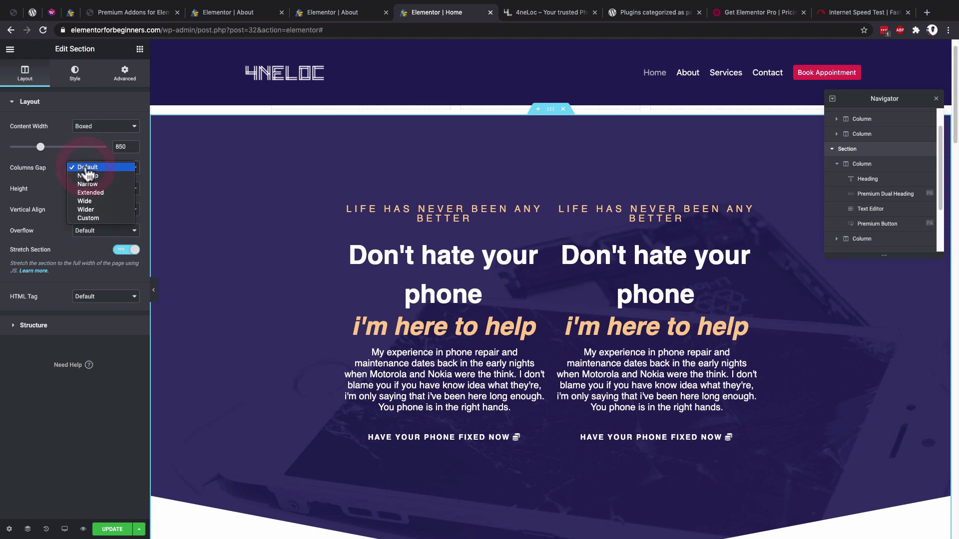
click(85, 209)
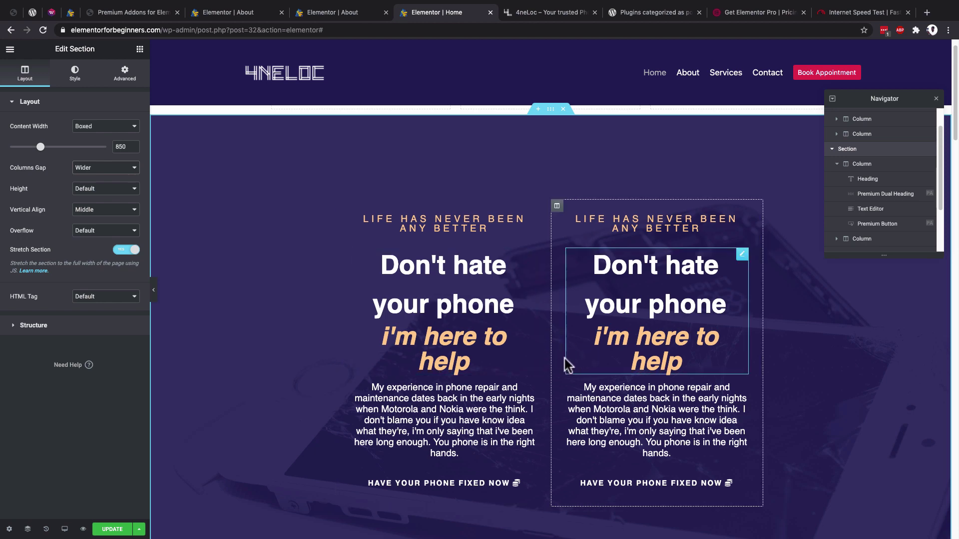
click(85, 172)
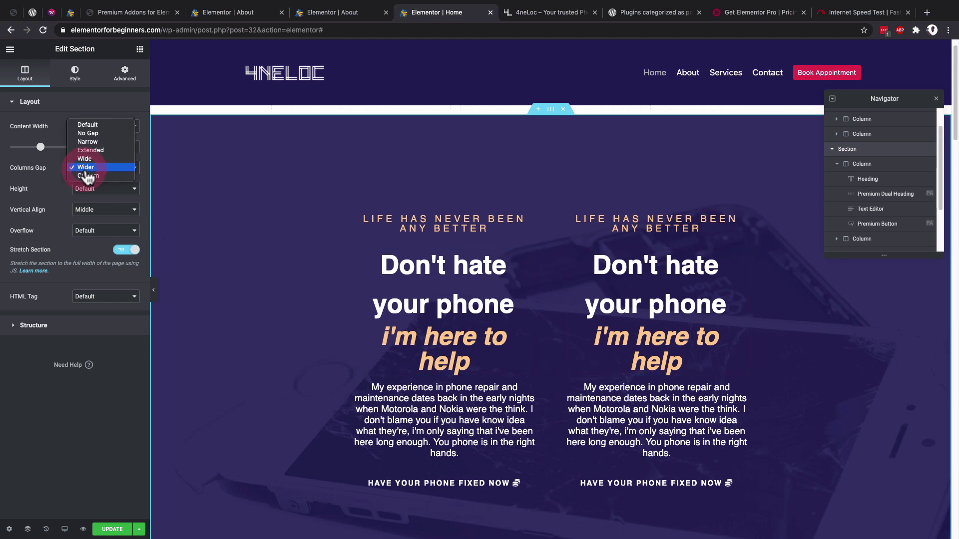
click(93, 133)
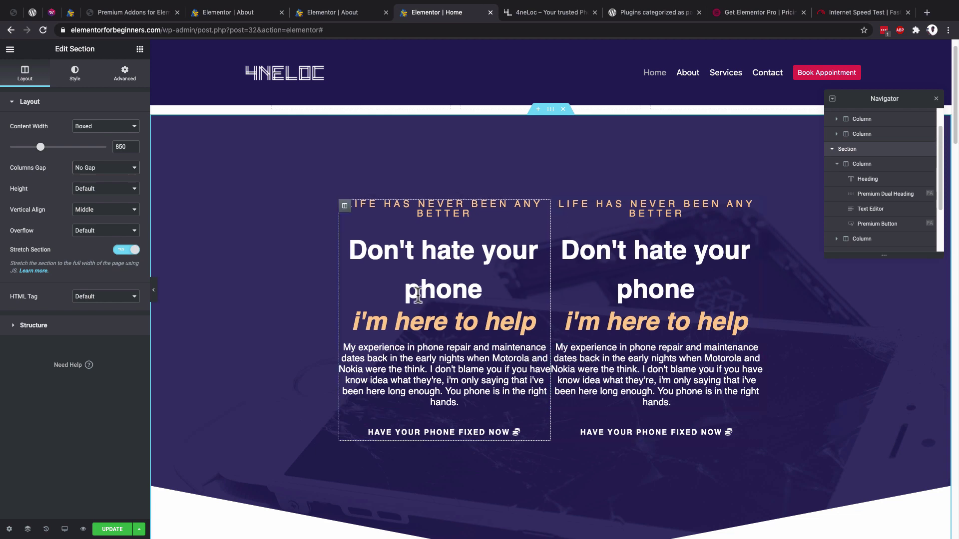
click(92, 175)
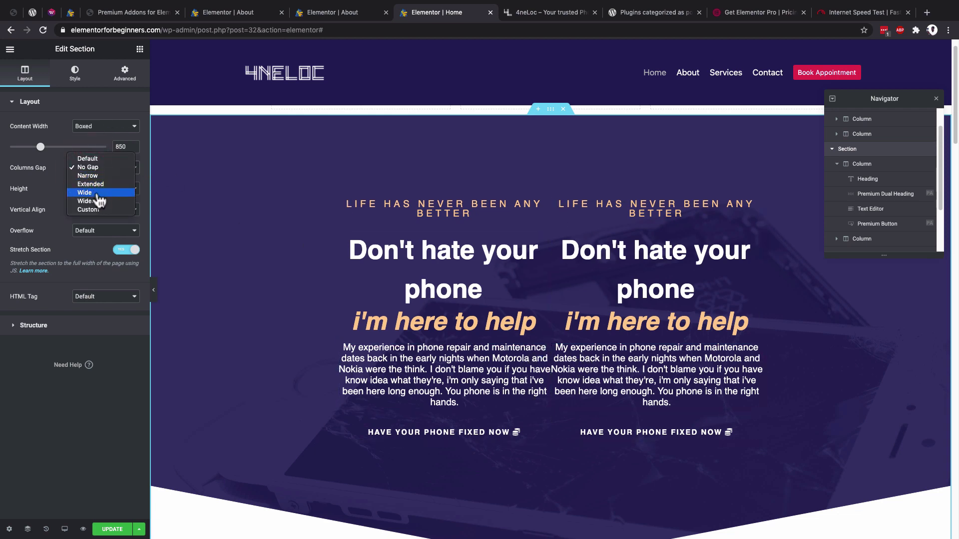
click(90, 184)
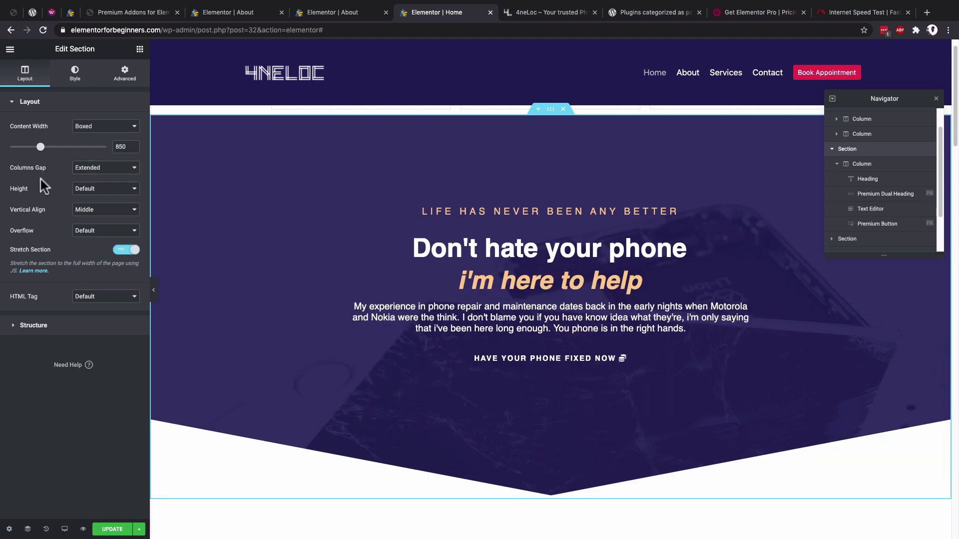
- Set the hero section's height to Min Height and vary the minimum between about 854 and 117 px
click(550, 110)
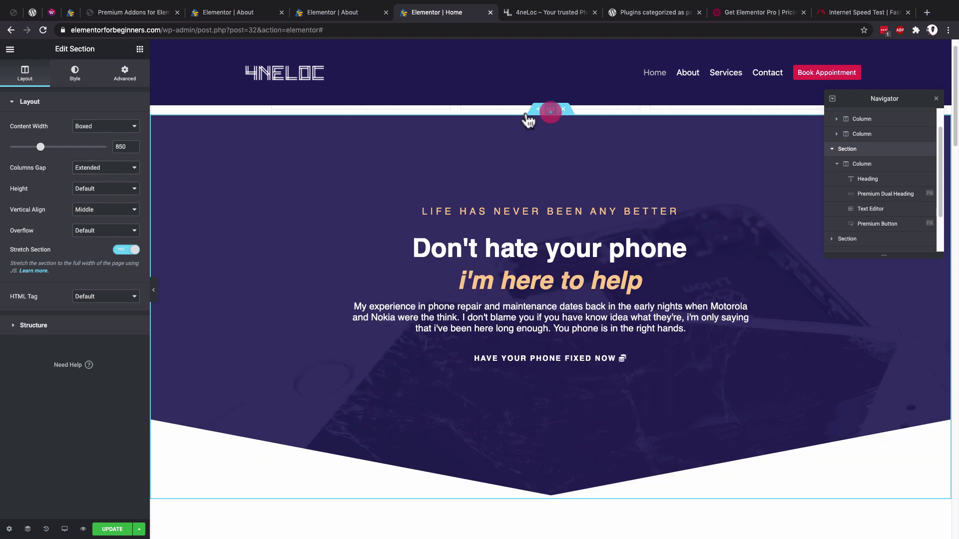
click(77, 189)
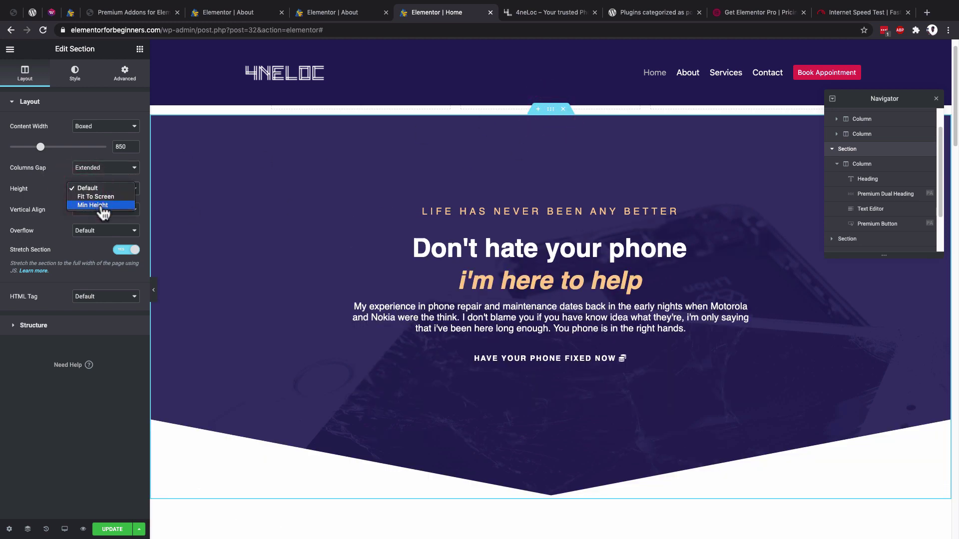
click(102, 206)
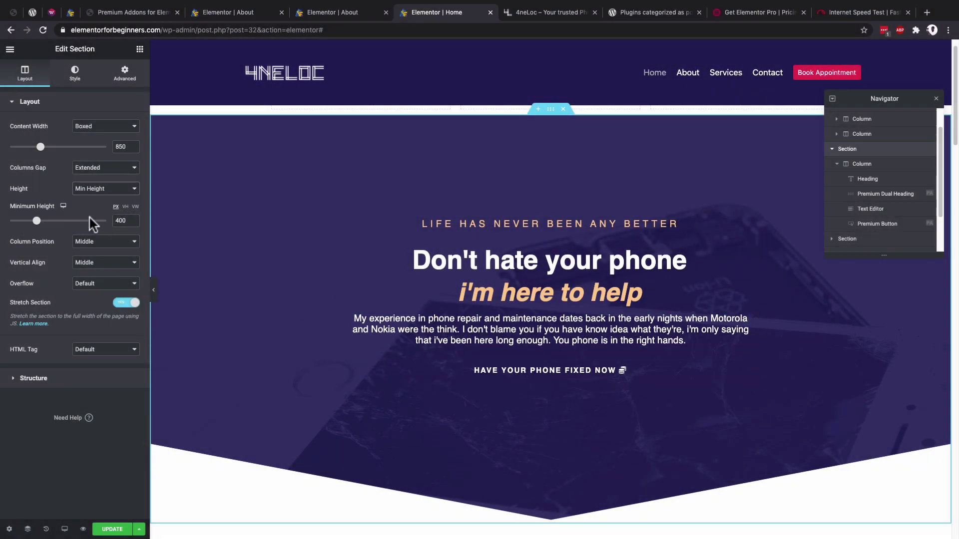
drag(38, 224, 67, 223)
scroll(447, 300, down, 5)
scroll(448, 298, up, 6)
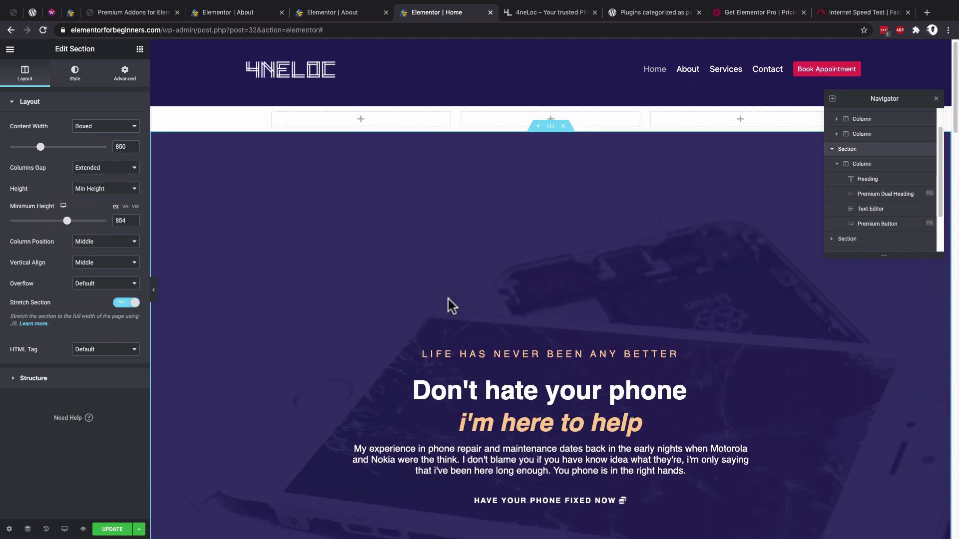
drag(68, 221, 17, 221)
- Switch the hero section's minimum height unit to VH, try 100, and set the value to 70
click(125, 206)
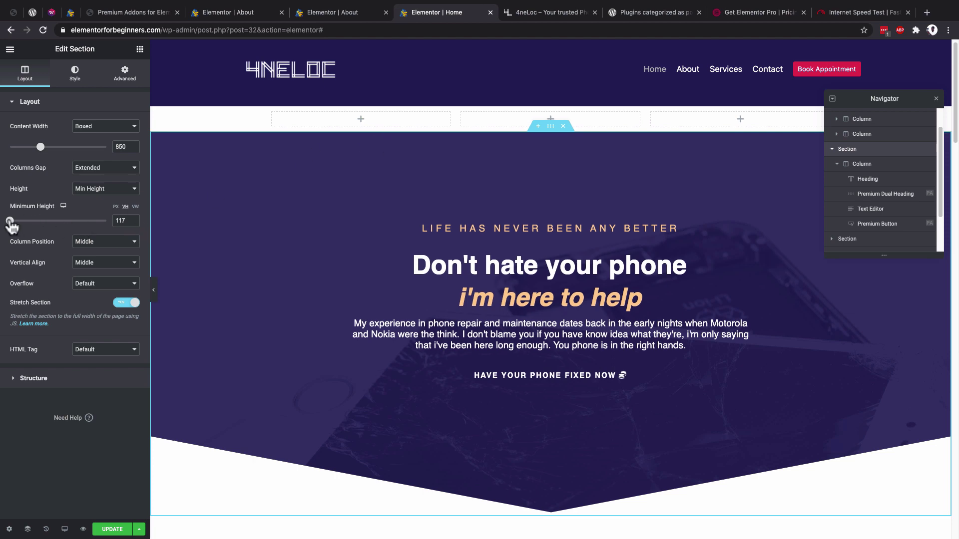
drag(10, 225, 134, 231)
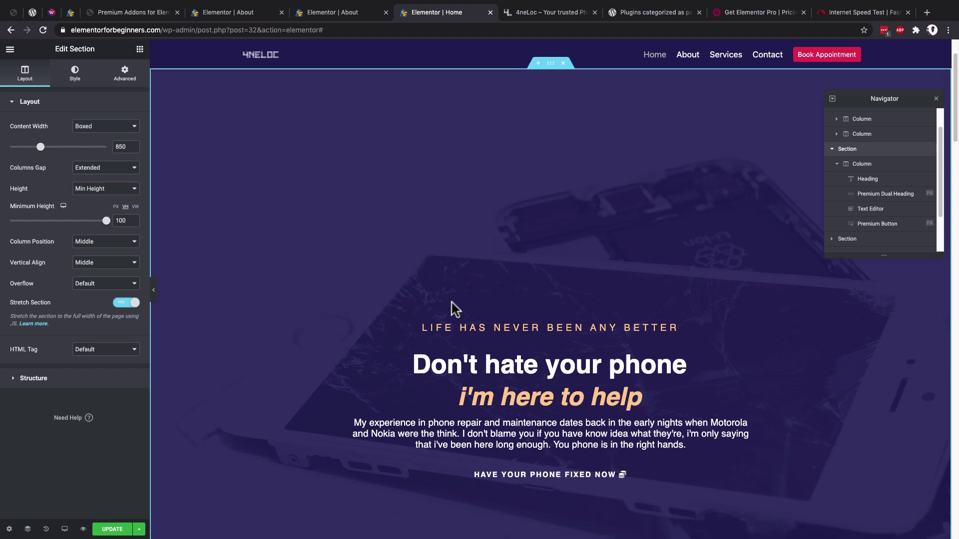
scroll(451, 302, down, 5)
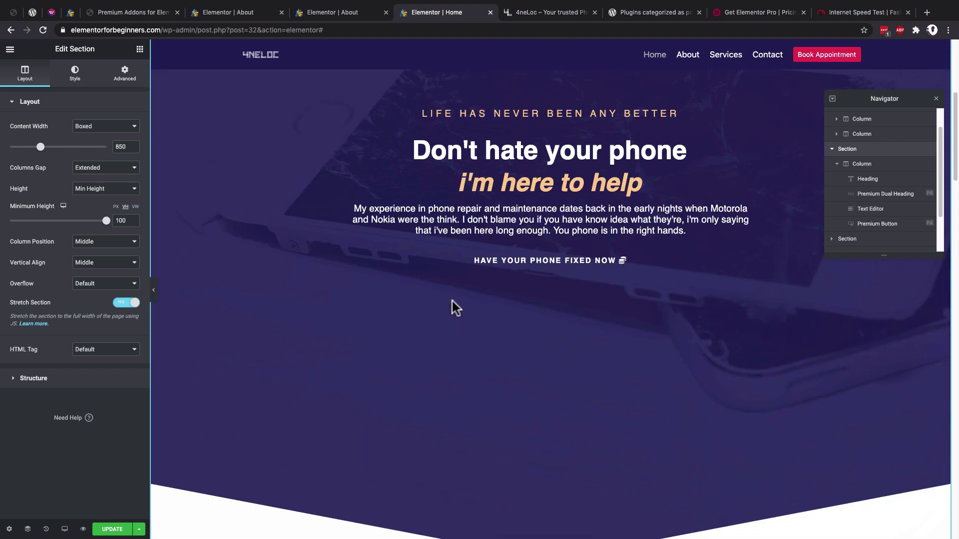
scroll(469, 280, up, 5)
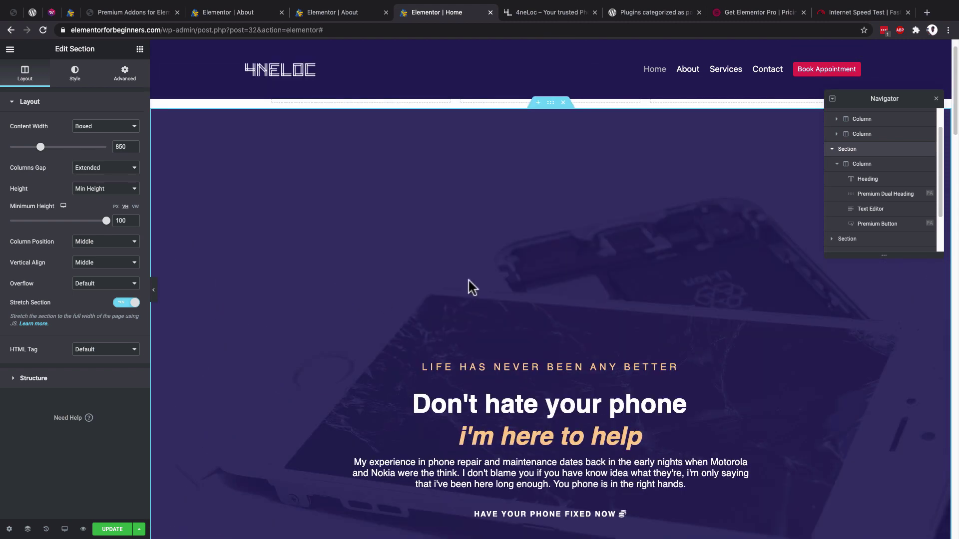
double_click(120, 220)
text(70)
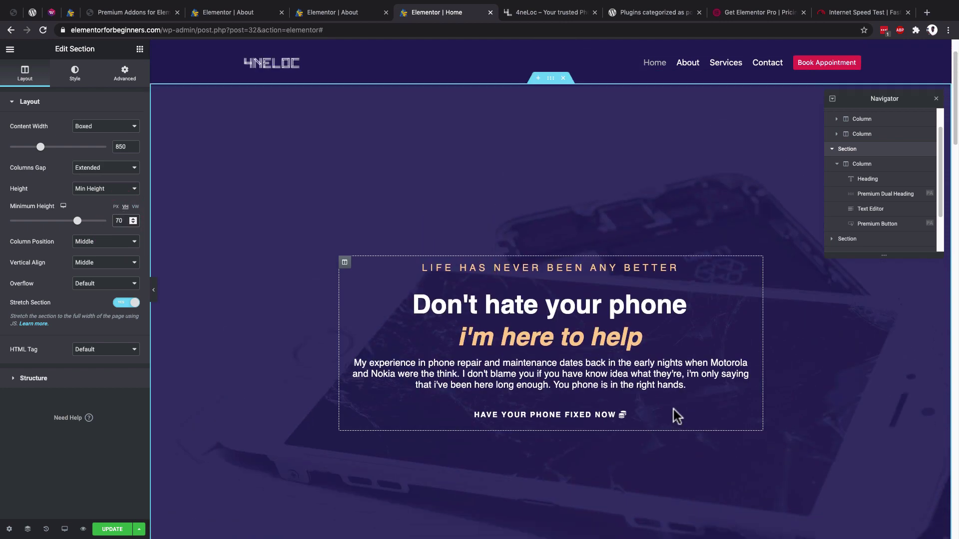
scroll(673, 410, down, 1)
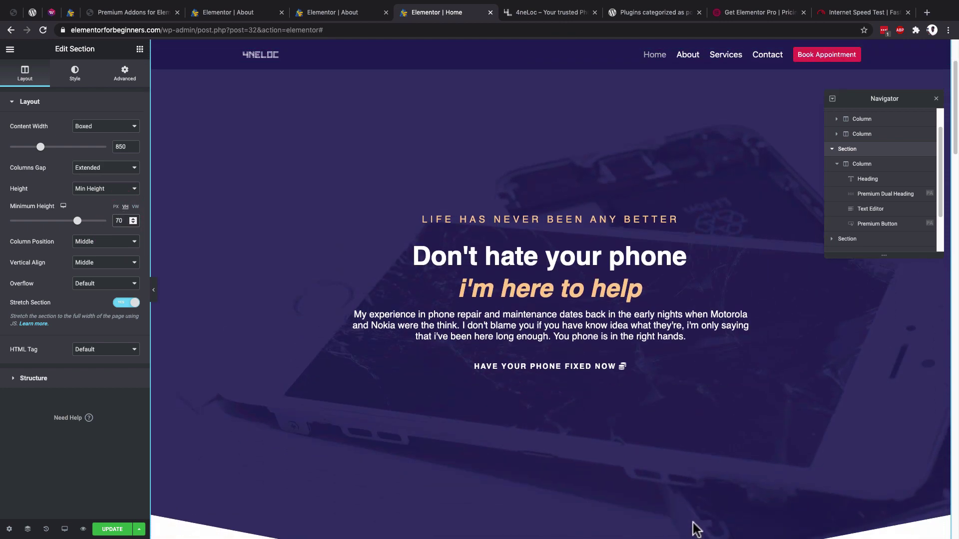
- Set the hero section's top and bottom padding to 0 and return to its layout settings
click(125, 74)
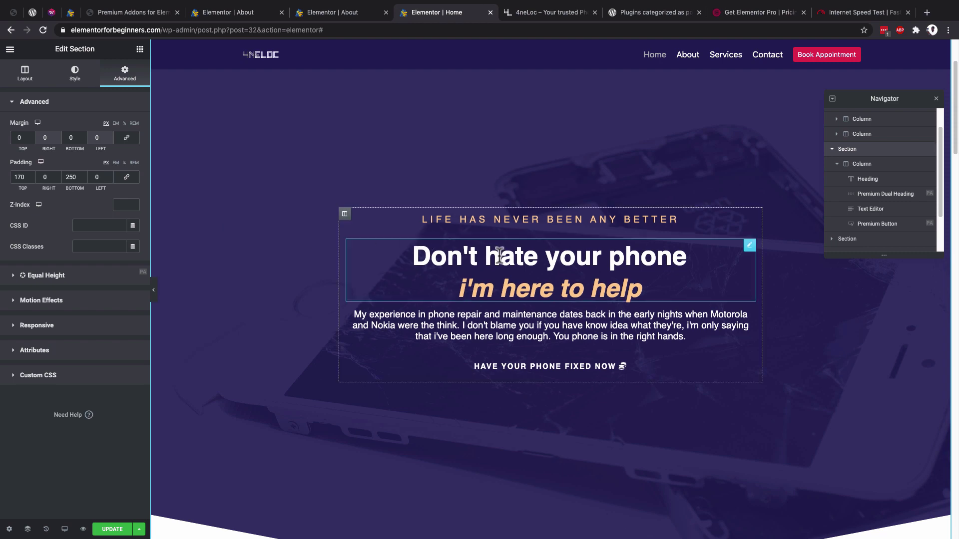
double_click(20, 178)
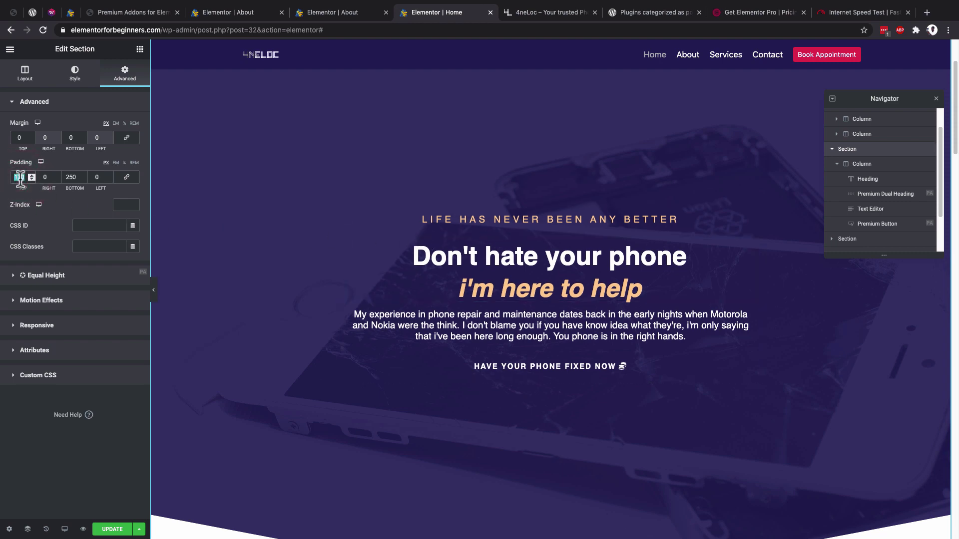
text(0)
double_click(71, 178)
text(0)
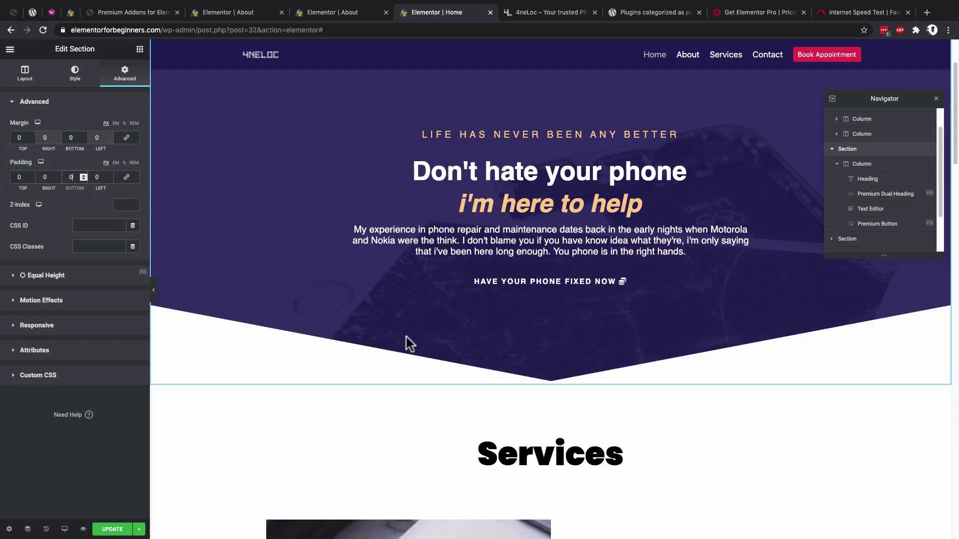
scroll(426, 346, up, 1)
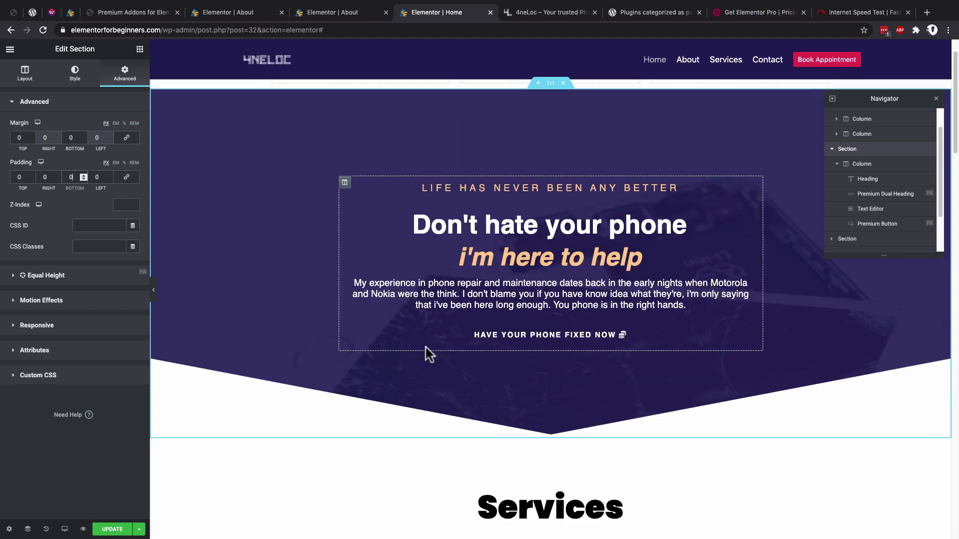
scroll(426, 347, down, 1)
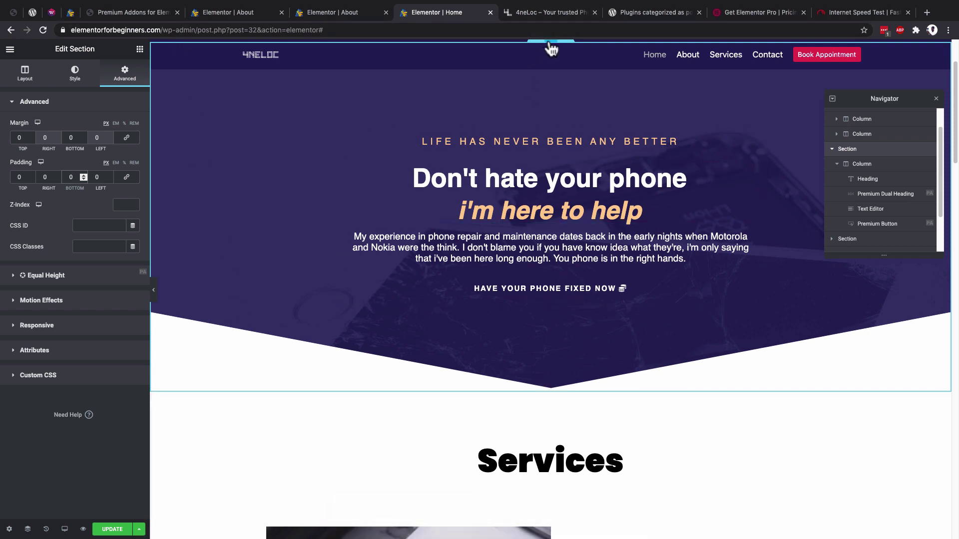
click(25, 72)
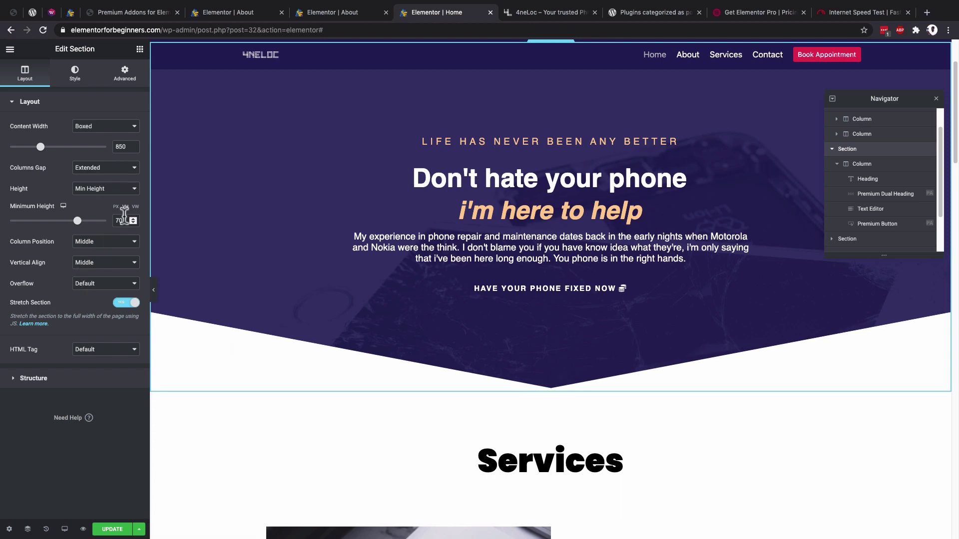
- Set the hero section's minimum height to 100 VH and try the Top column position before restoring Middle
drag(125, 221, 103, 229)
text(100)
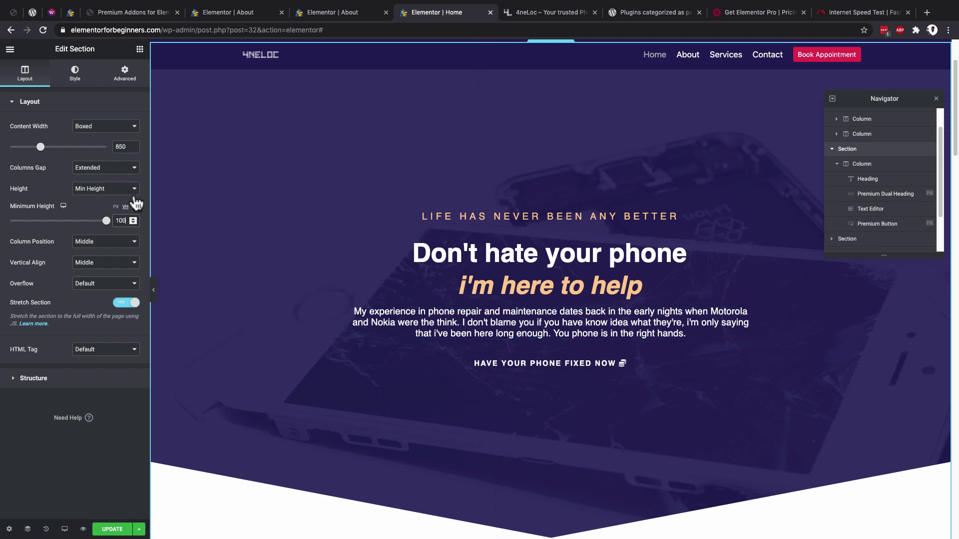
click(102, 242)
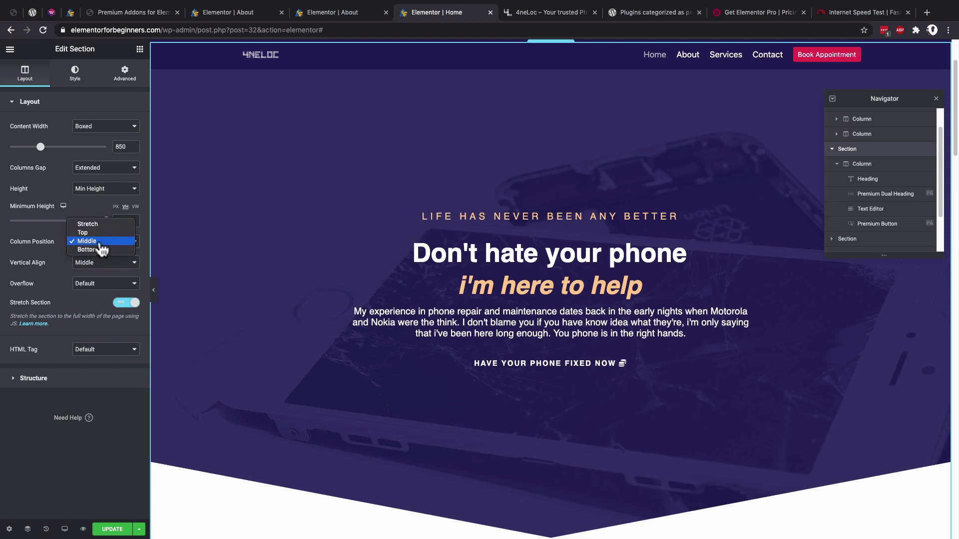
click(98, 233)
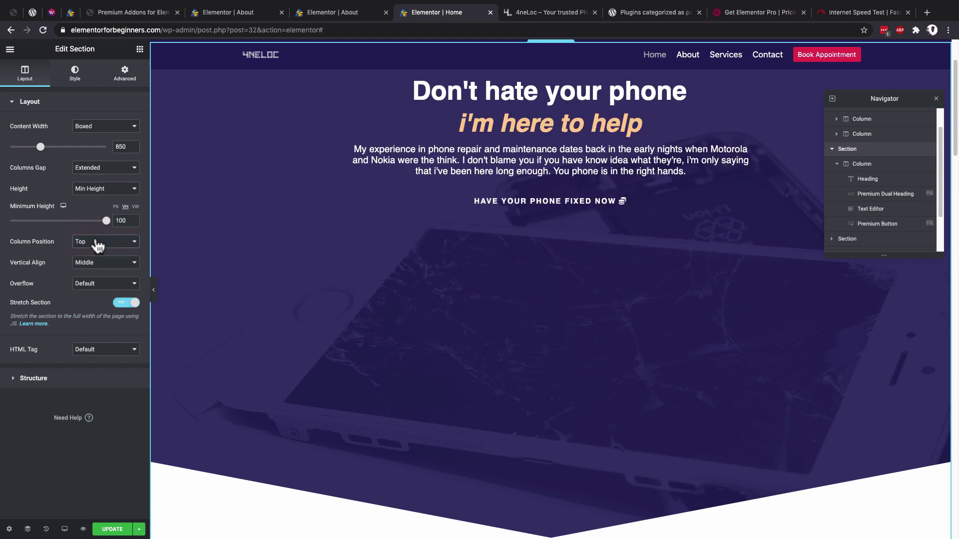
click(97, 244)
click(98, 260)
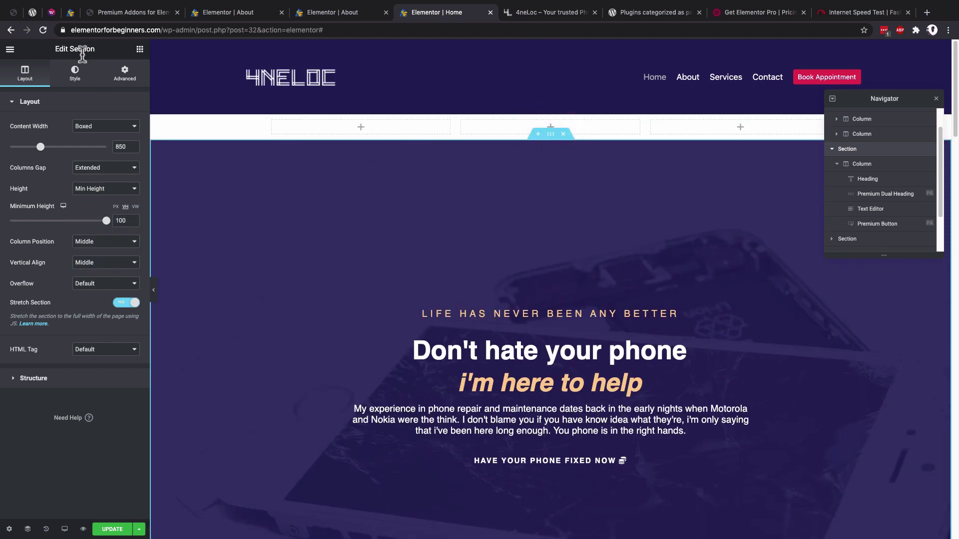
- Remove the hero section's bottom triangle shape divider by setting its type to None
click(79, 73)
scroll(375, 334, down, 2)
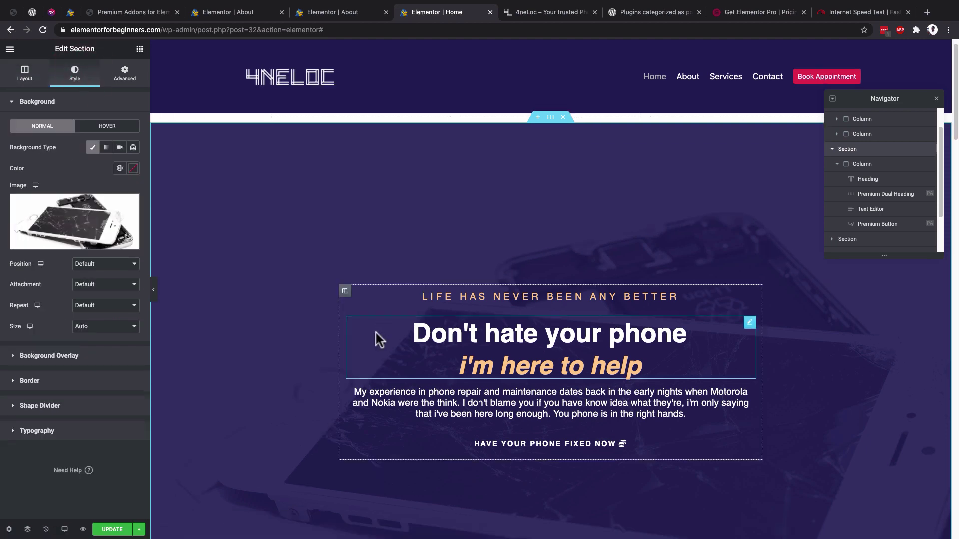
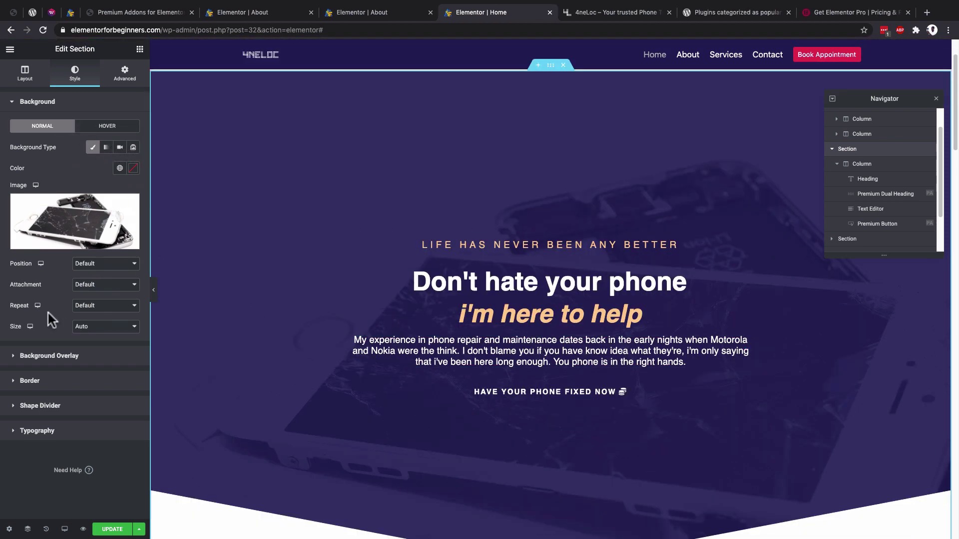
click(62, 408)
scroll(476, 394, down, 3)
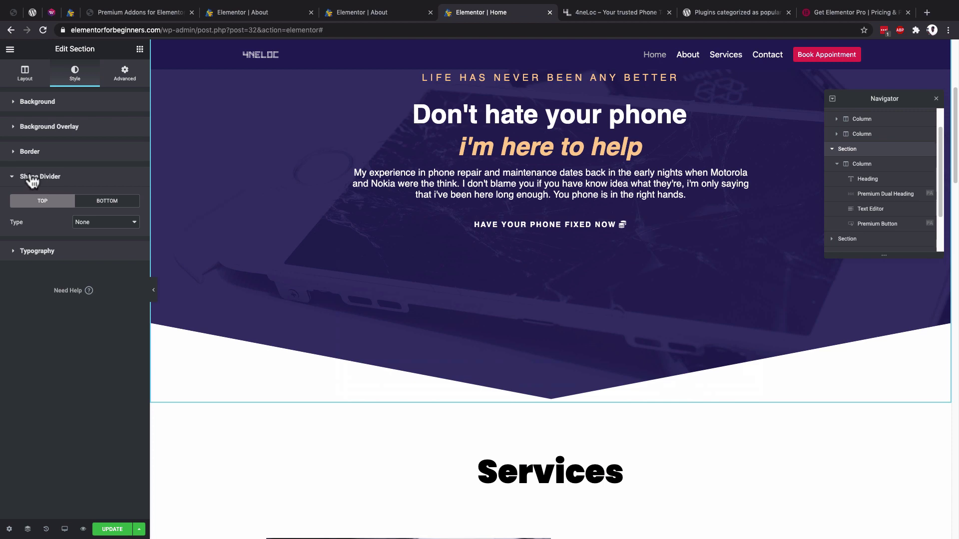
click(97, 200)
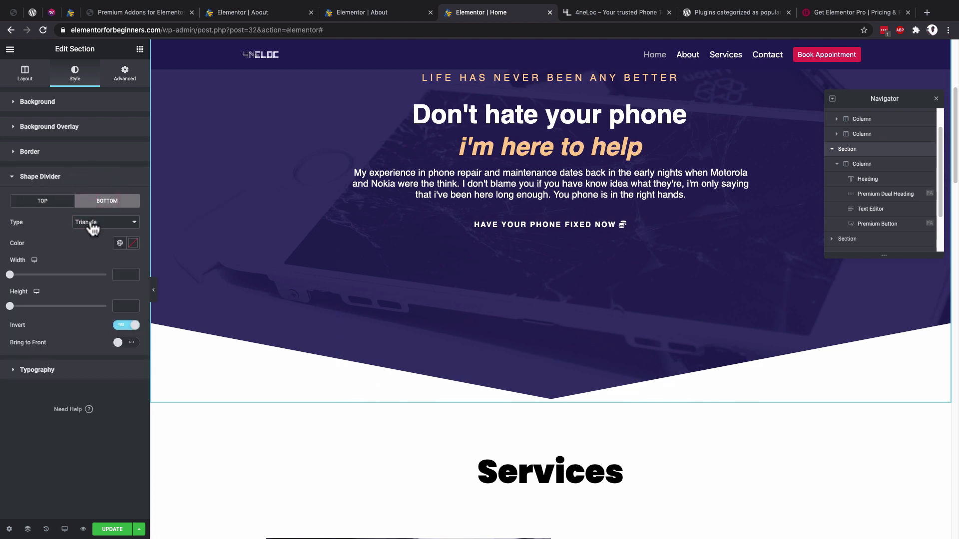
click(92, 226)
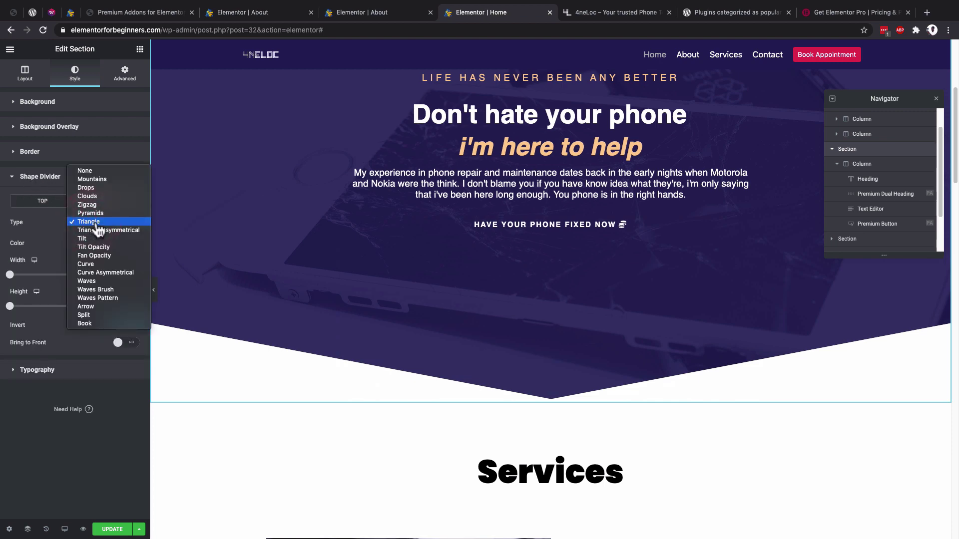
click(86, 171)
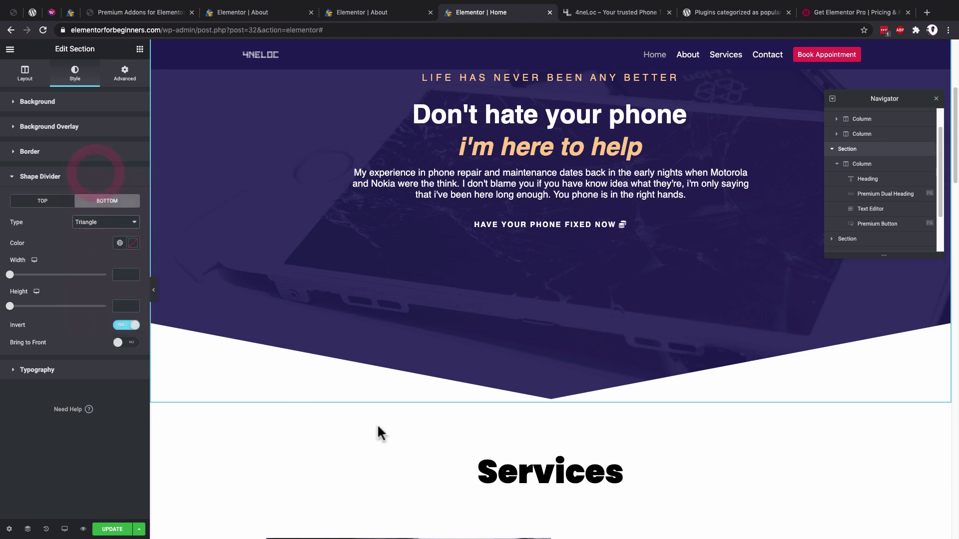
scroll(415, 363, up, 2)
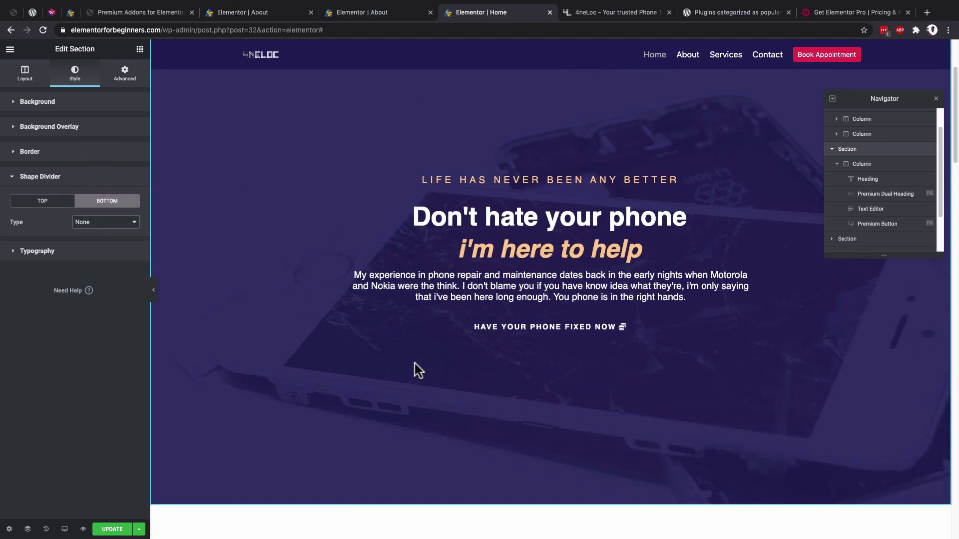
scroll(415, 363, up, 1)
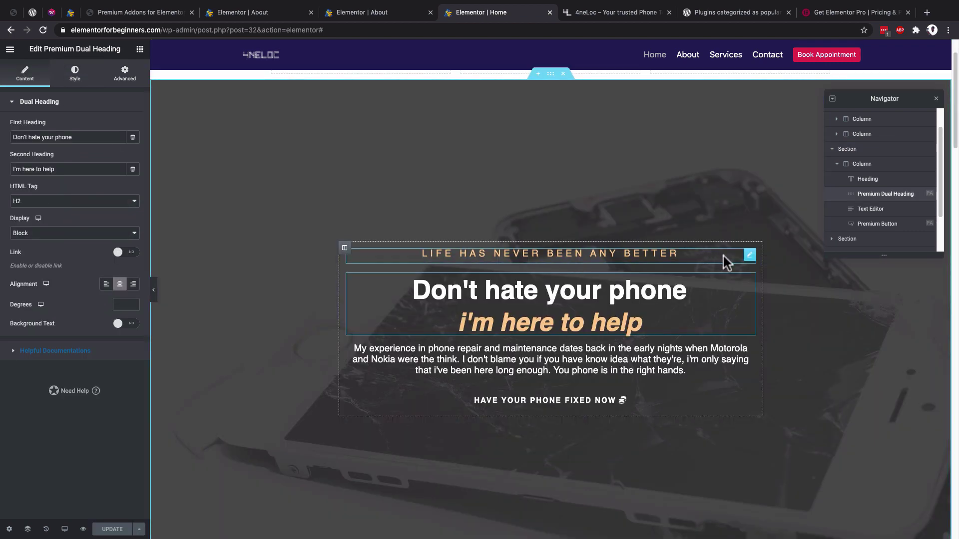
- Reselect the hero section, try the Default height, and return it to Min Height
click(748, 258)
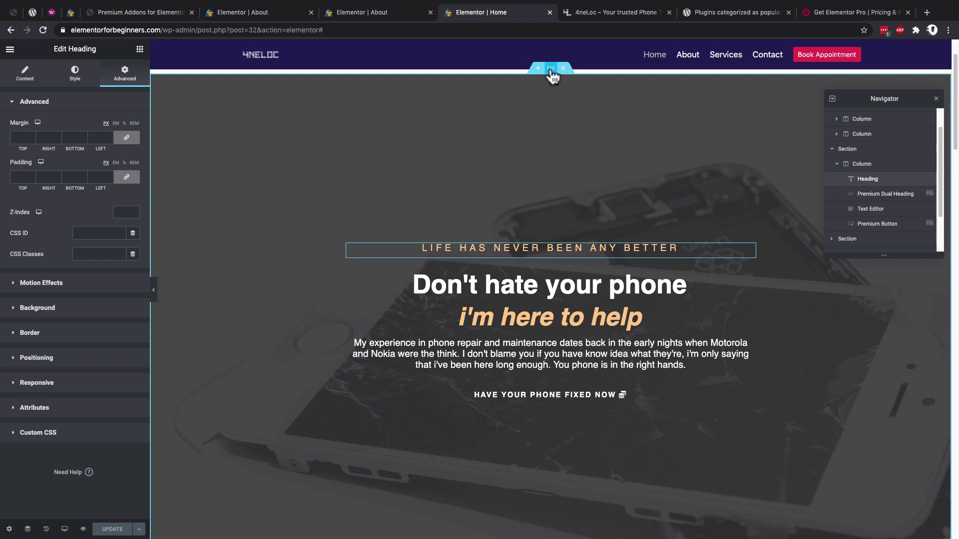
click(550, 70)
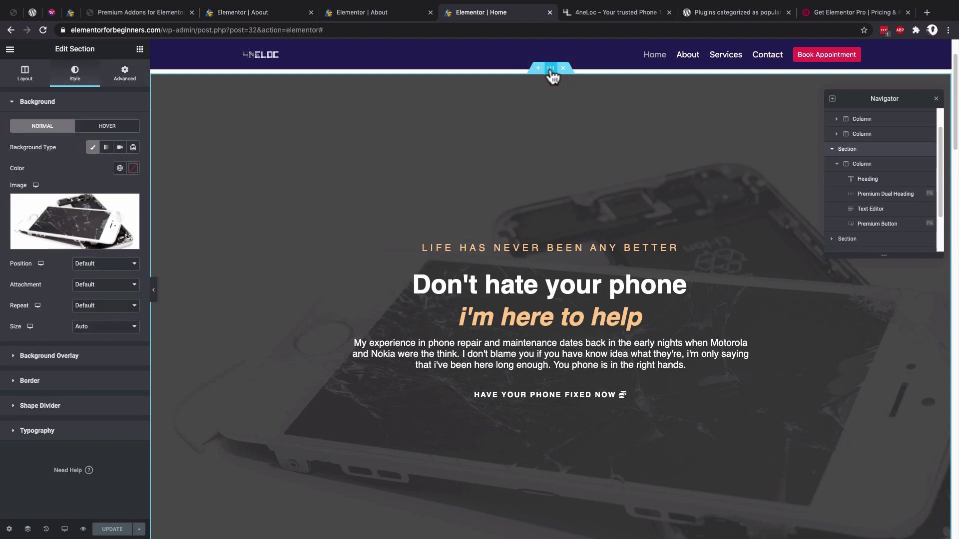
click(127, 80)
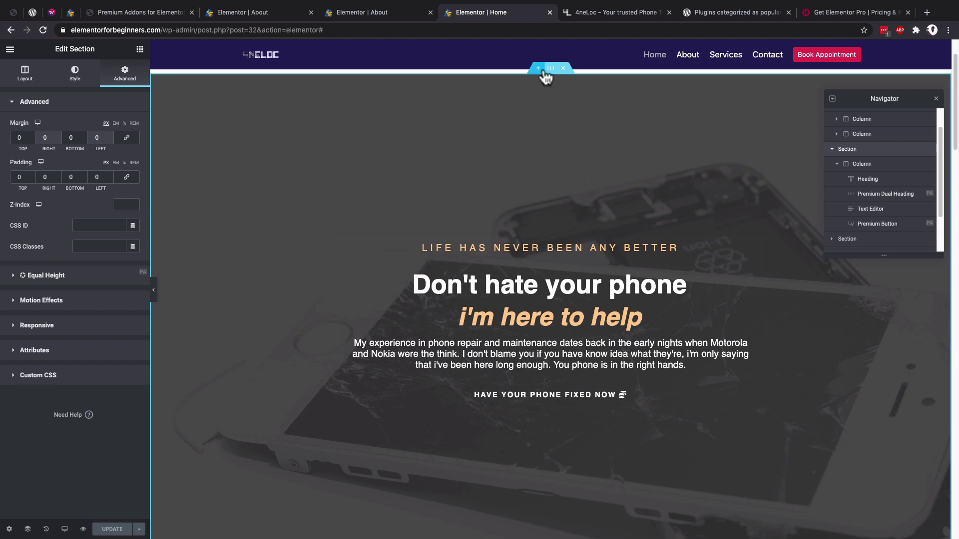
click(25, 74)
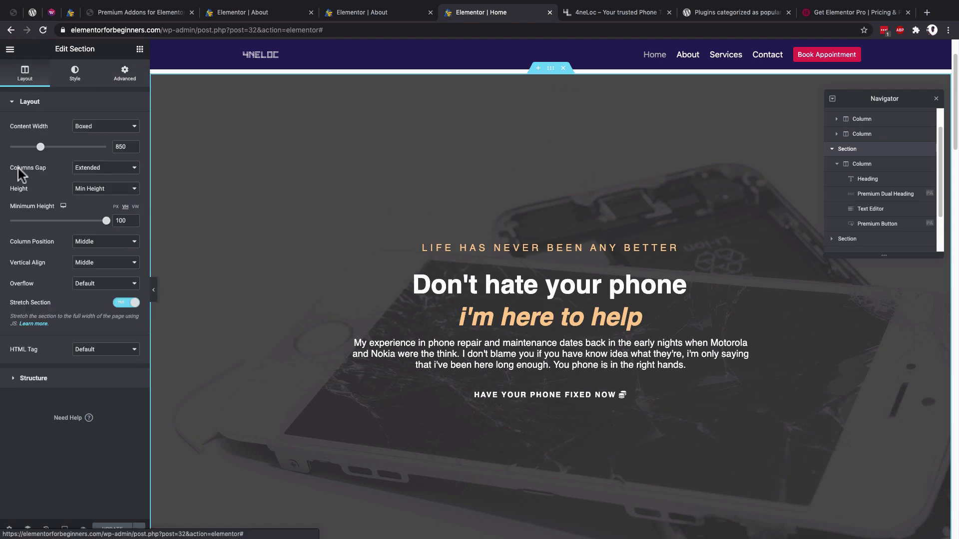
click(110, 189)
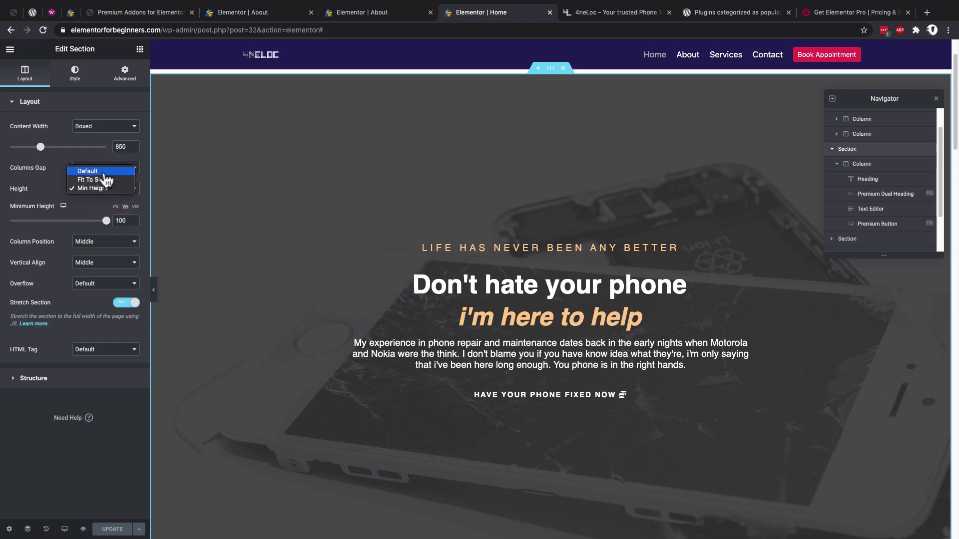
click(104, 172)
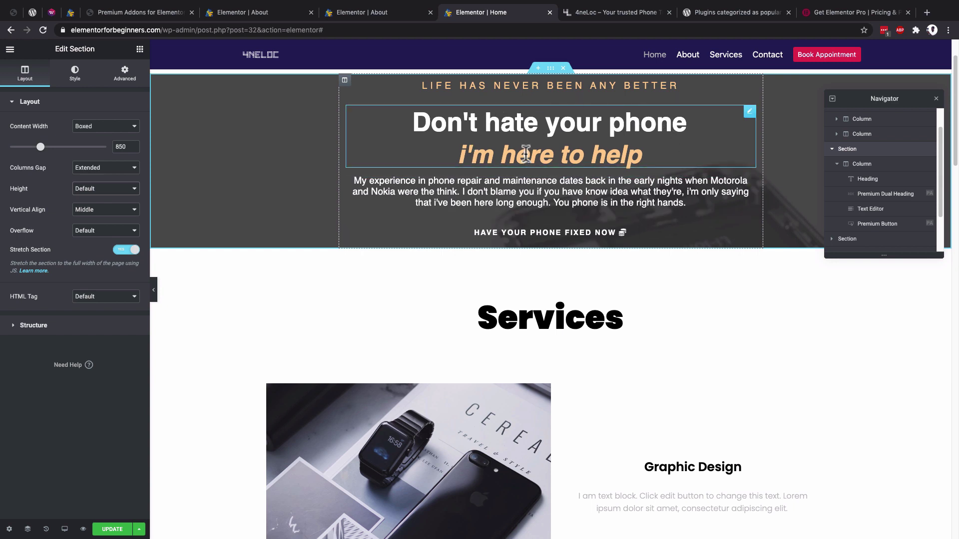
click(105, 195)
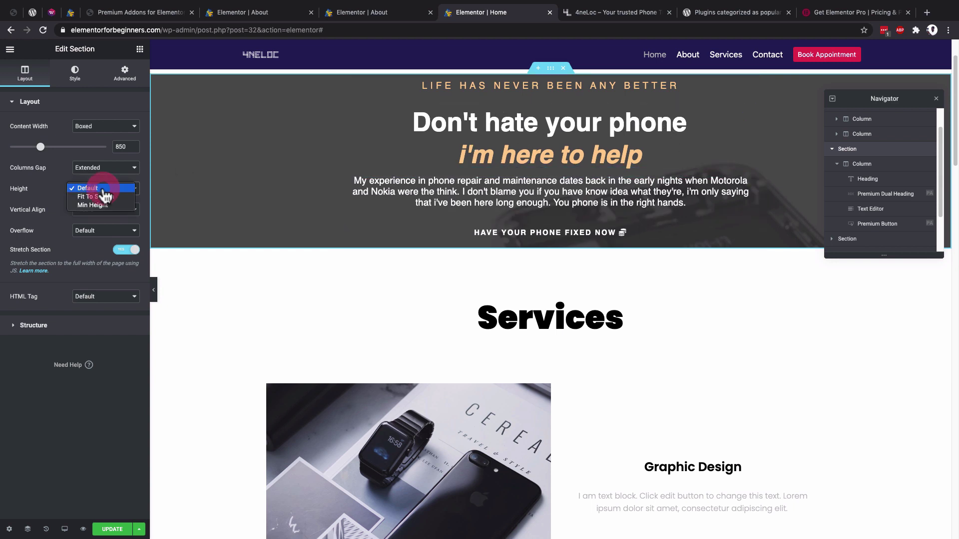
click(102, 210)
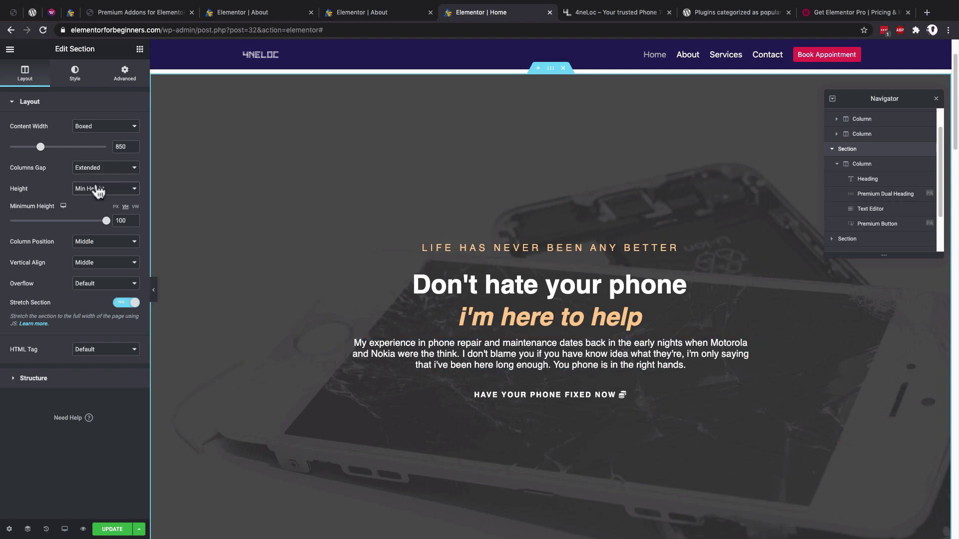
- Try the hero section's column position at Top and Bottom, and set it back to Middle
click(107, 244)
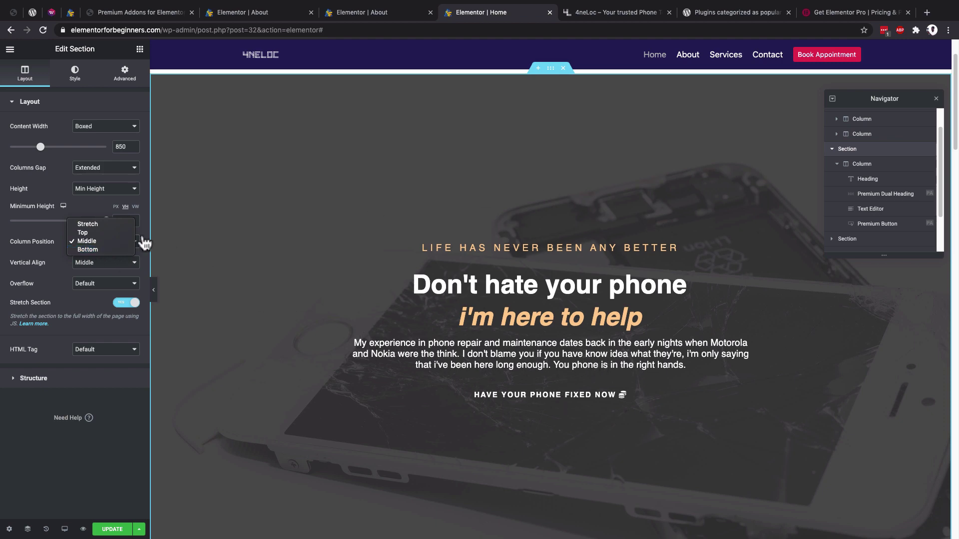
click(122, 234)
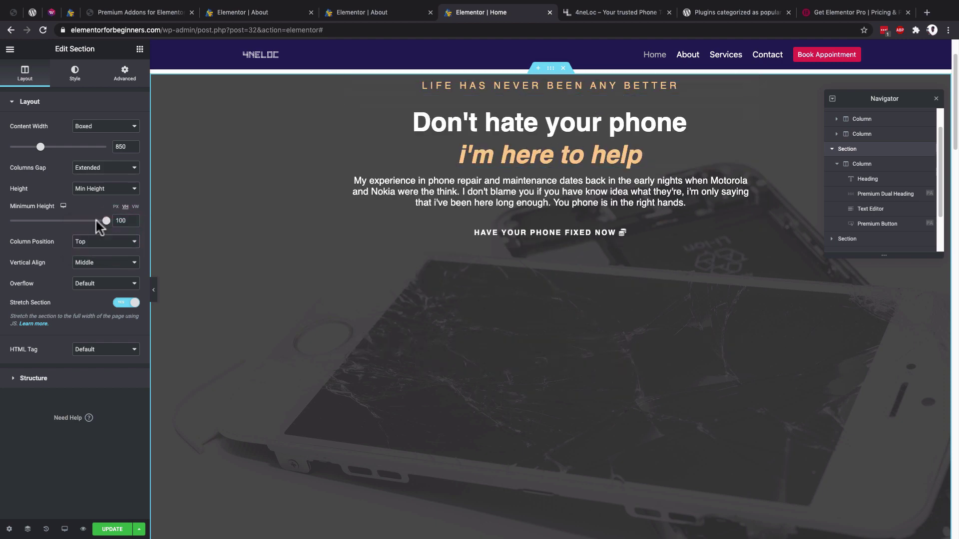
click(102, 241)
click(90, 258)
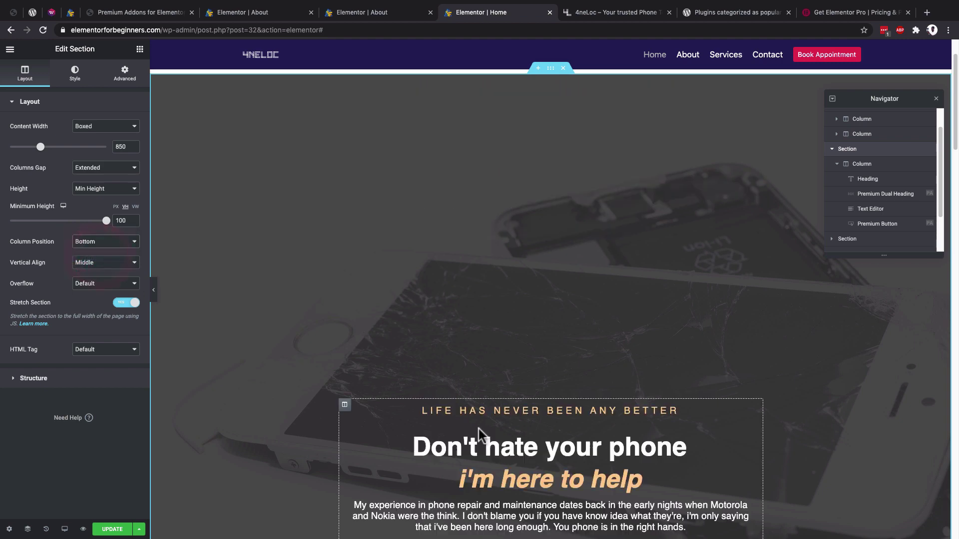
scroll(500, 422, up, 1)
click(85, 262)
click(47, 256)
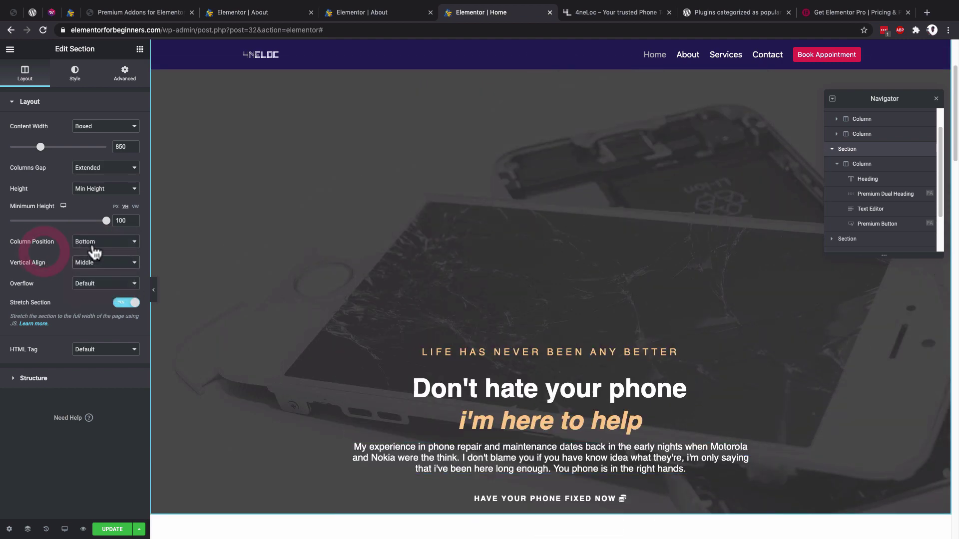
click(95, 245)
click(95, 233)
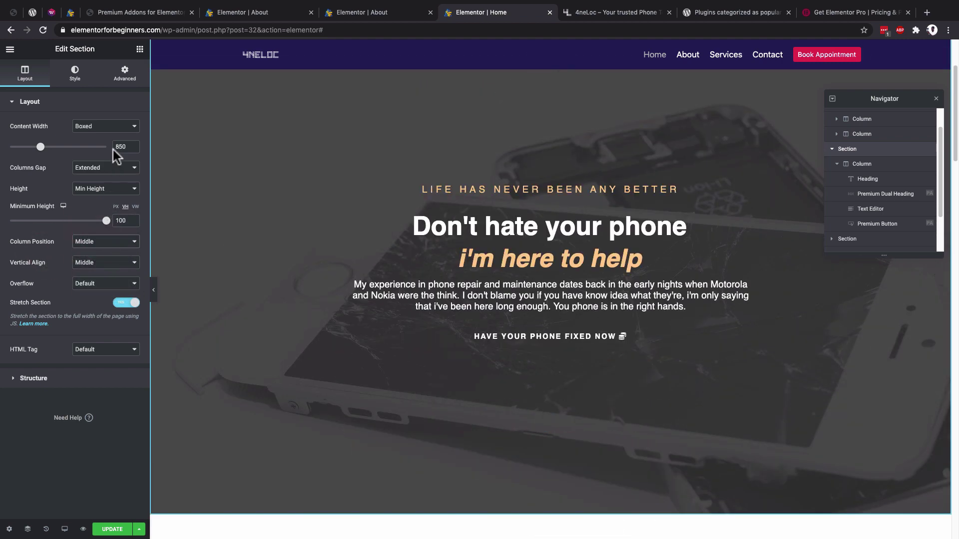
- Set the hero section's height to Default
click(85, 189)
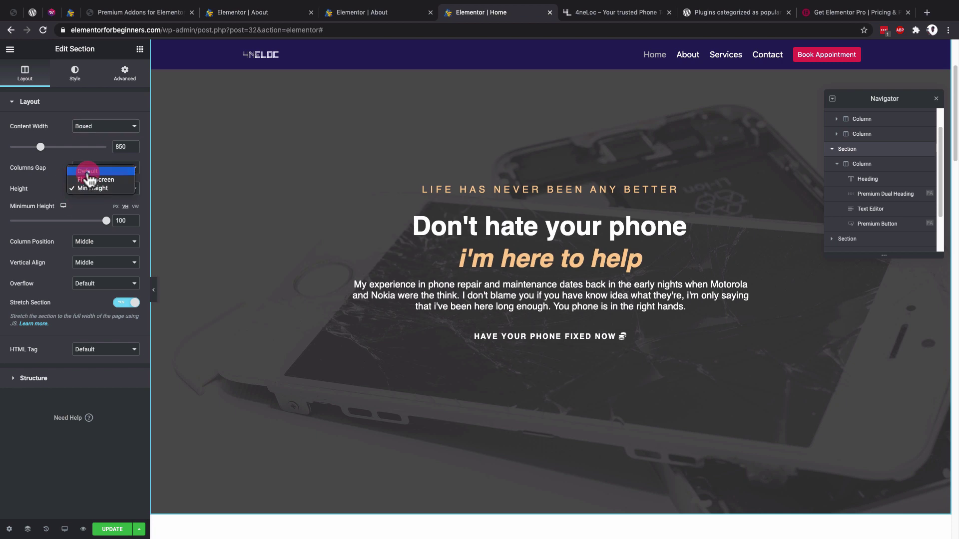
click(88, 172)
scroll(449, 273, up, 3)
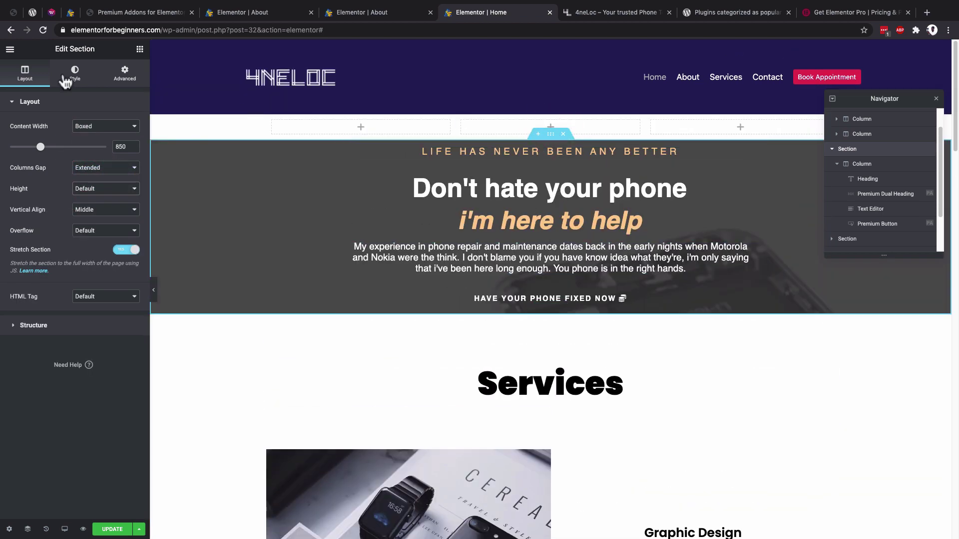
- Set the hero section's top and bottom padding to 100 px and link the values so all four sides use 100
click(127, 77)
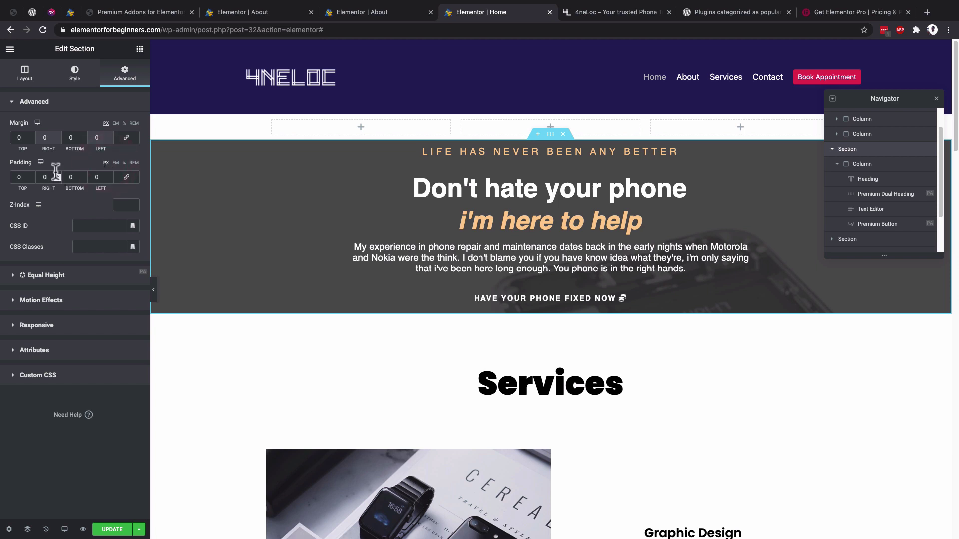
click(19, 177)
text(100)
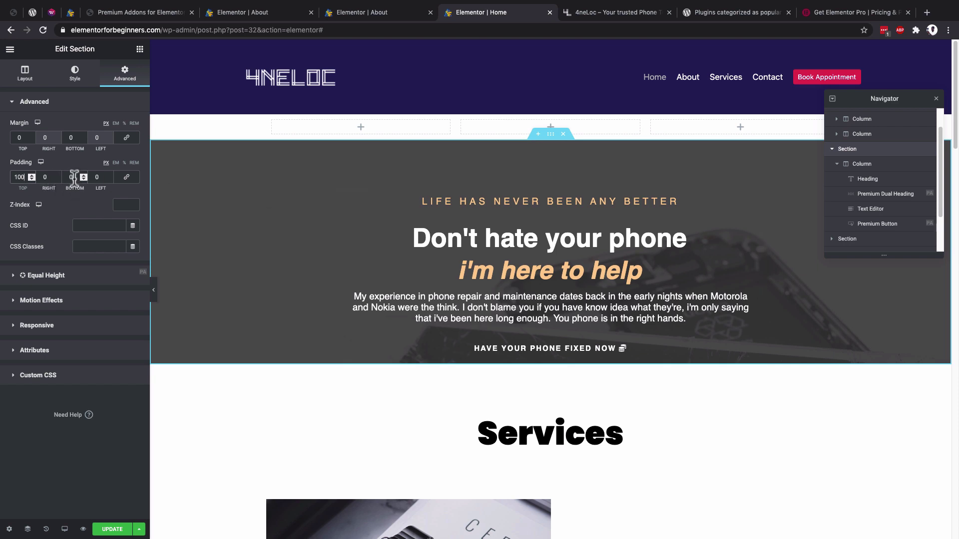
text(100)
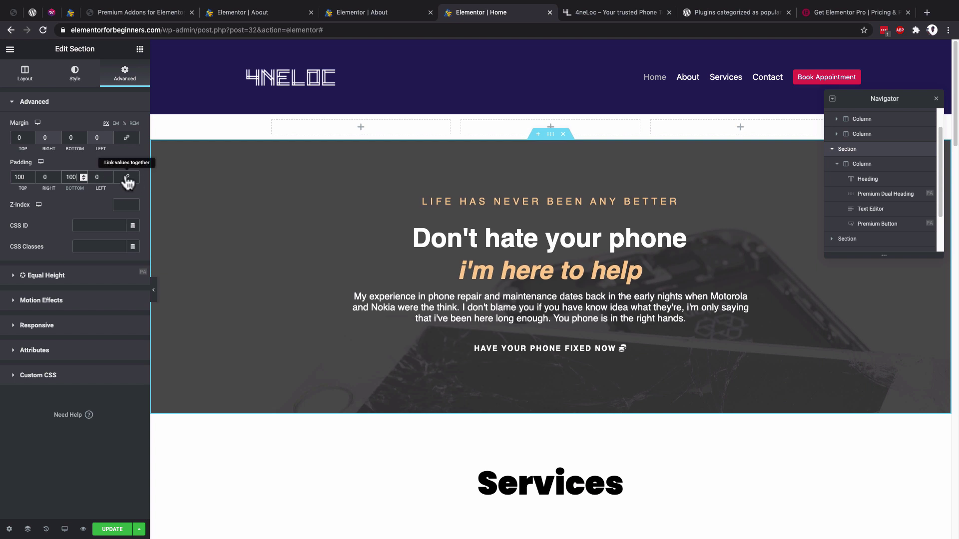
double_click(18, 177)
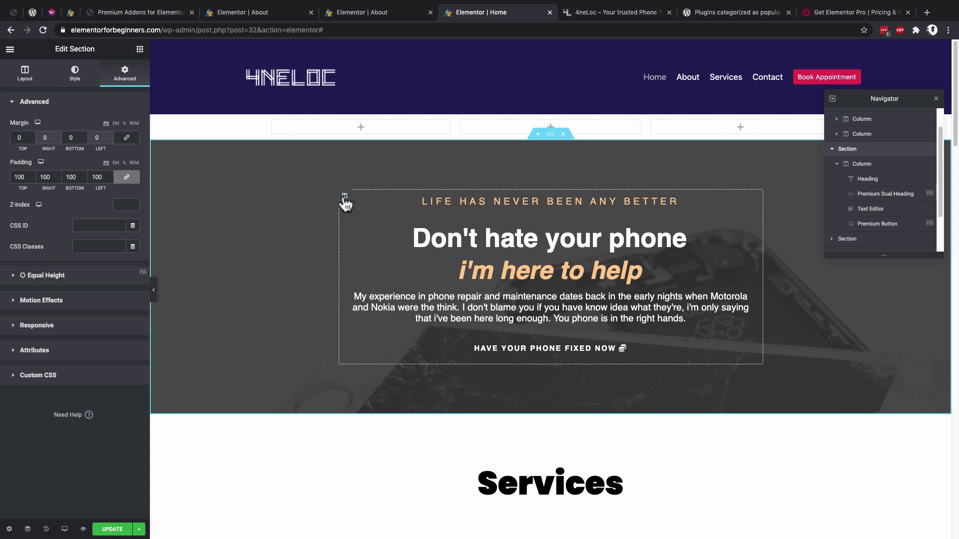
- Give the empty three-column section above the hero a dark blue to pink-red gradient background and return to its layout settings
click(344, 197)
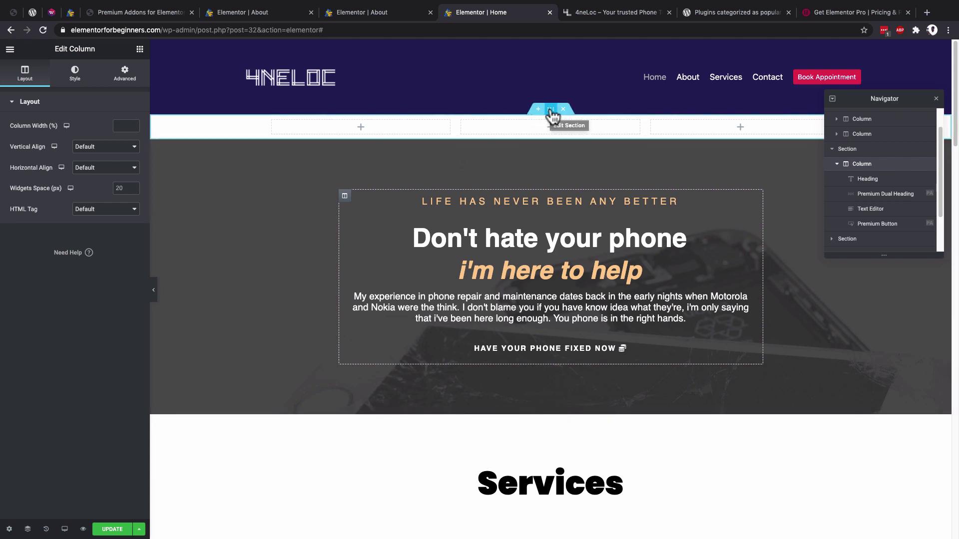
click(551, 115)
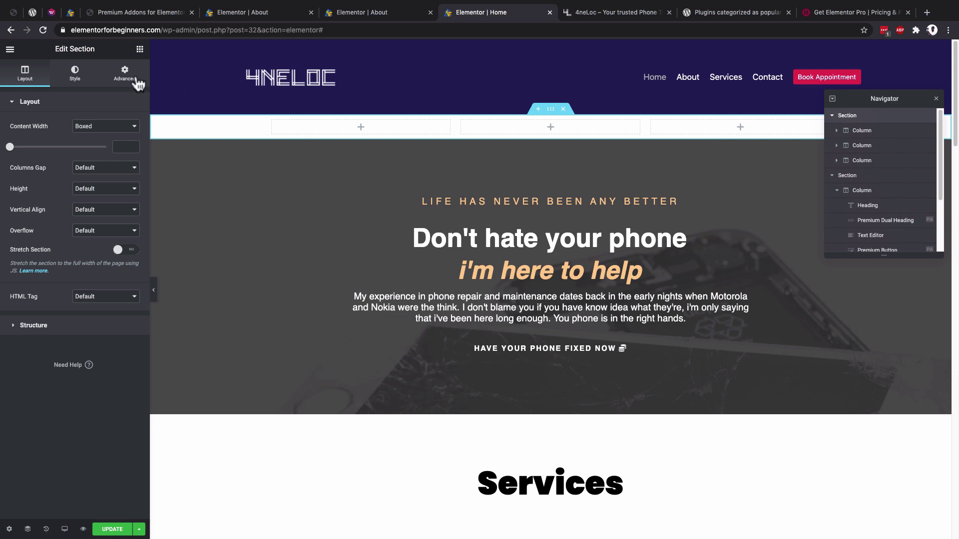
click(75, 74)
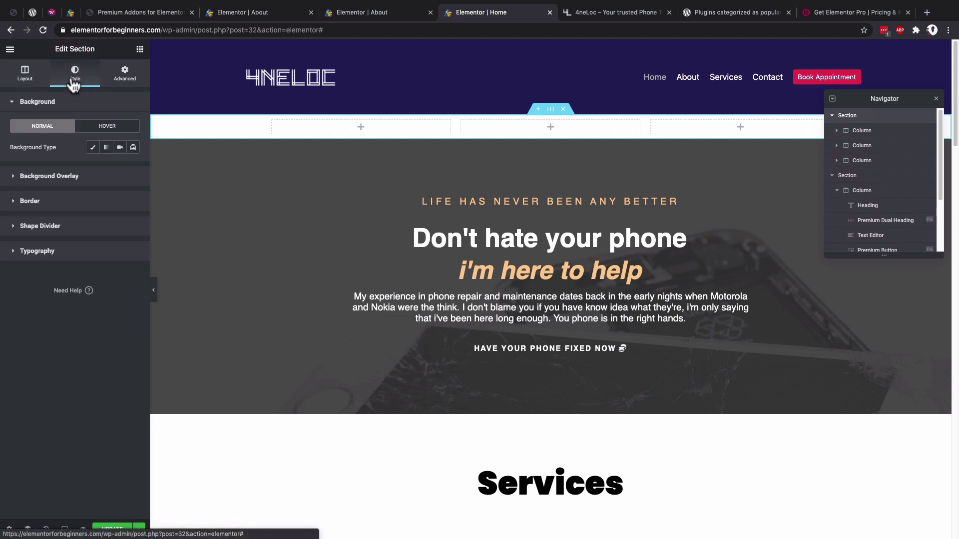
click(106, 147)
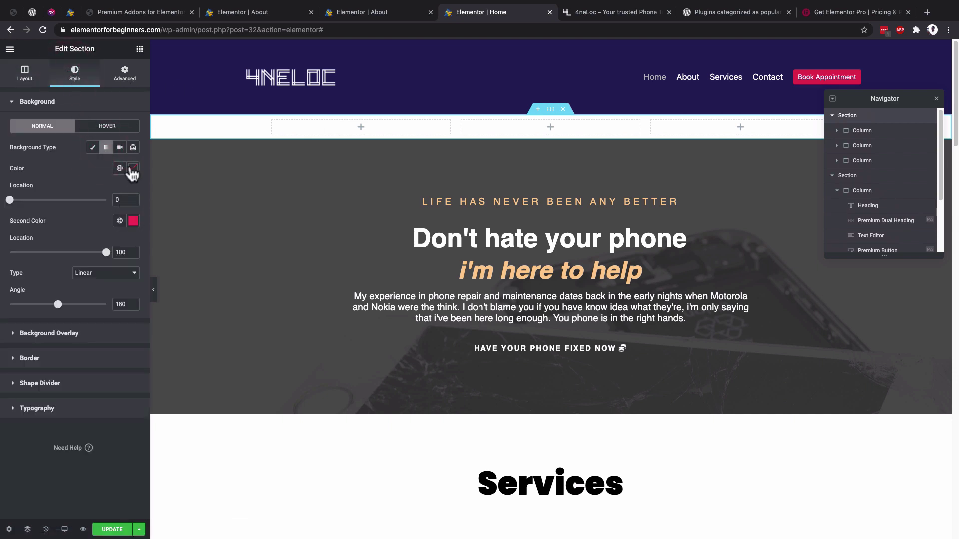
click(132, 170)
click(92, 223)
click(88, 167)
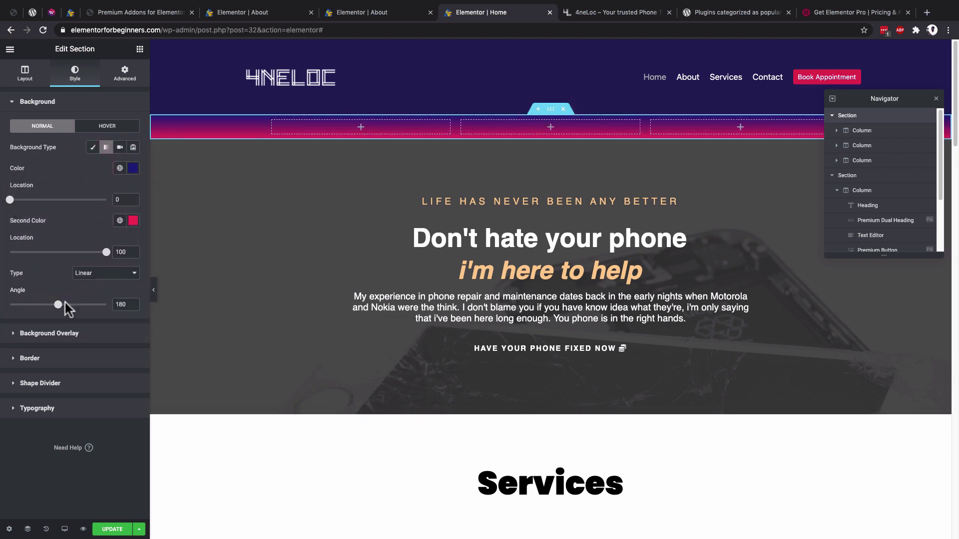
click(26, 74)
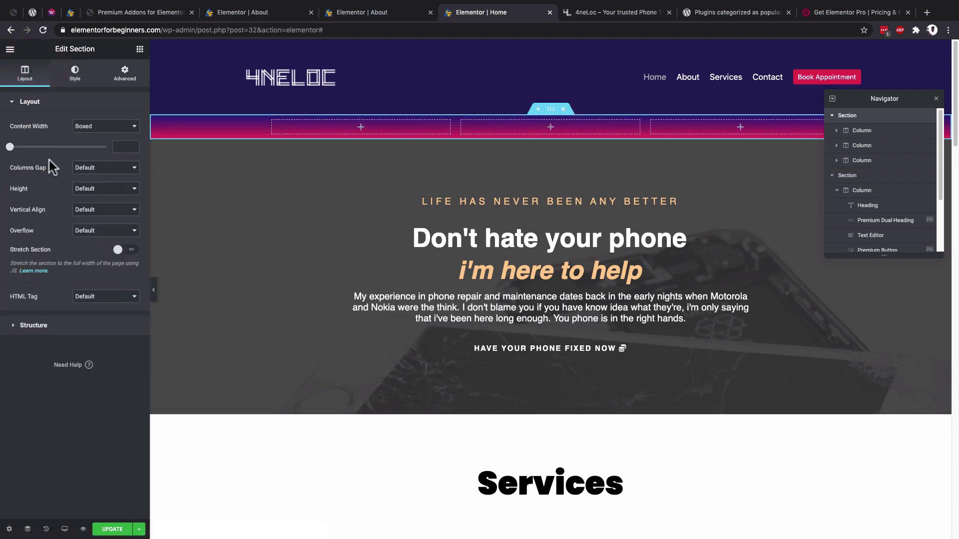
- Give the gradient section a Min Height with a minimum height of 497 px
click(105, 188)
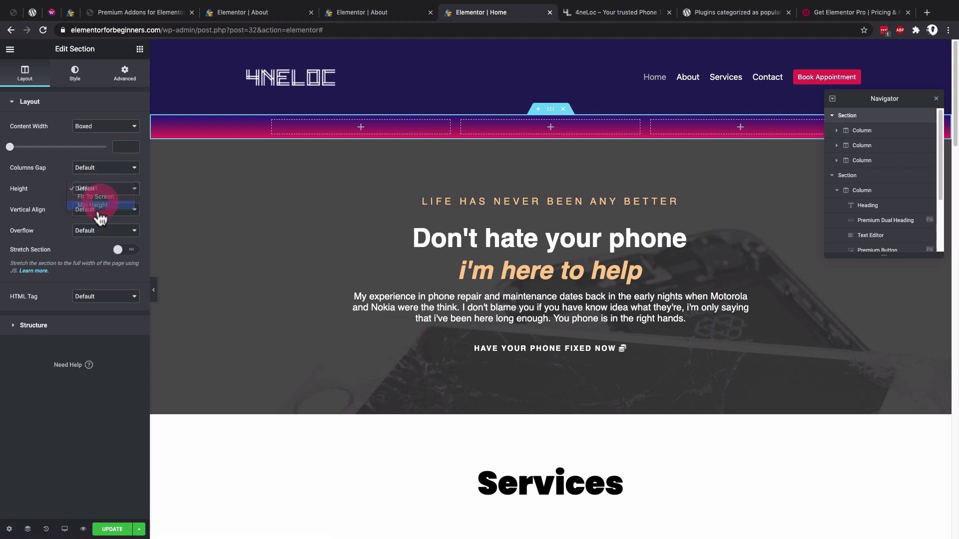
click(95, 211)
mouse_move(37, 220)
mouse_down()
mouse_move(67, 220)
mouse_move(50, 220)
mouse_up()
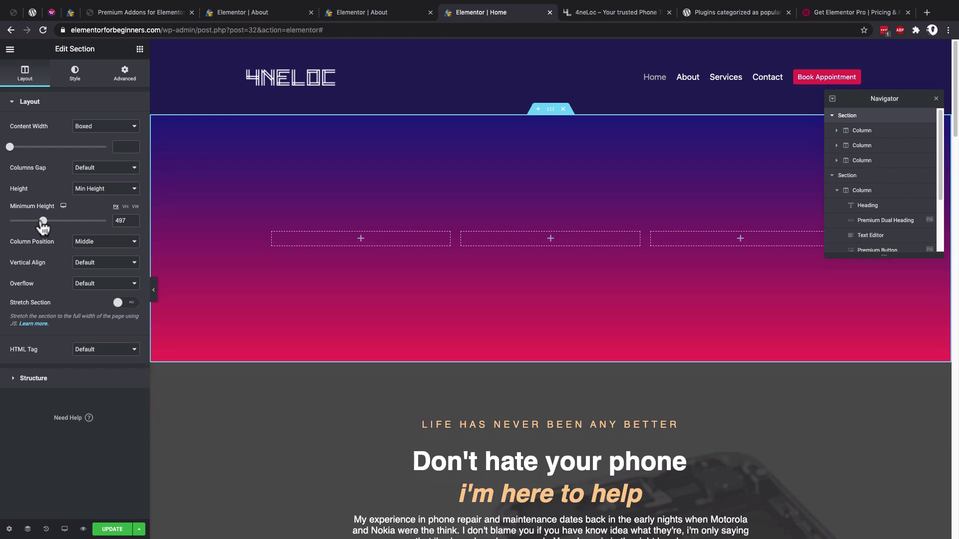
- Unlink the margin values of the "Don't hate your phone" section and set its top margin to -50 px
scroll(444, 460, down, 1)
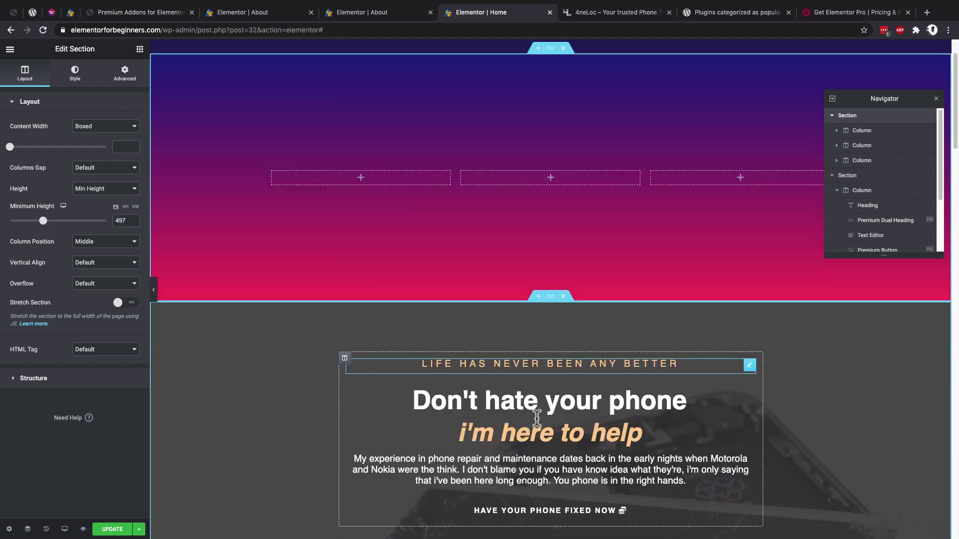
click(551, 297)
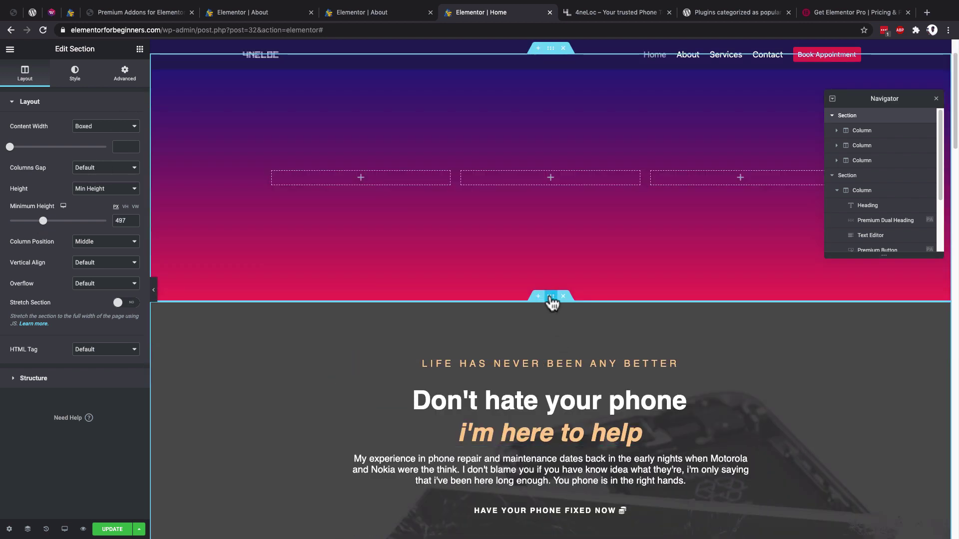
click(124, 74)
click(127, 138)
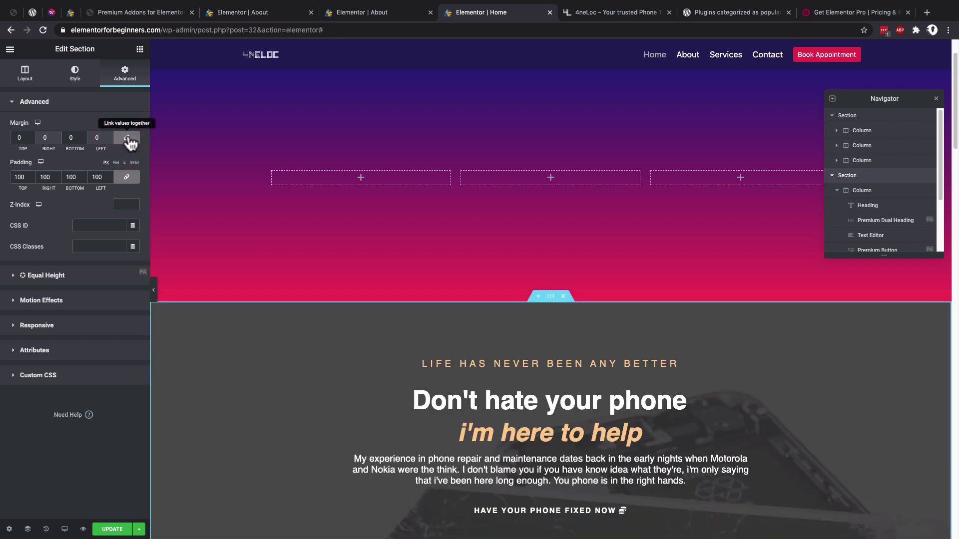
double_click(12, 138)
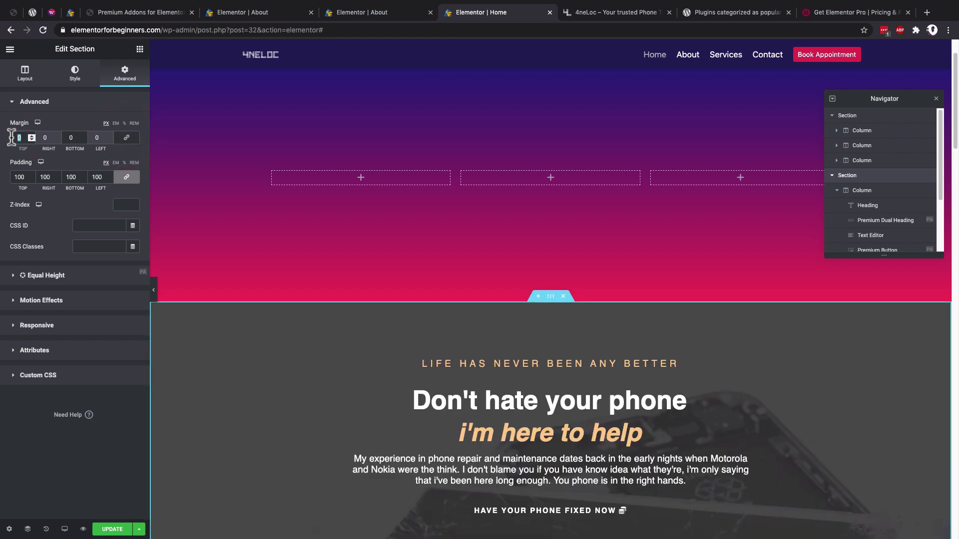
text(5)
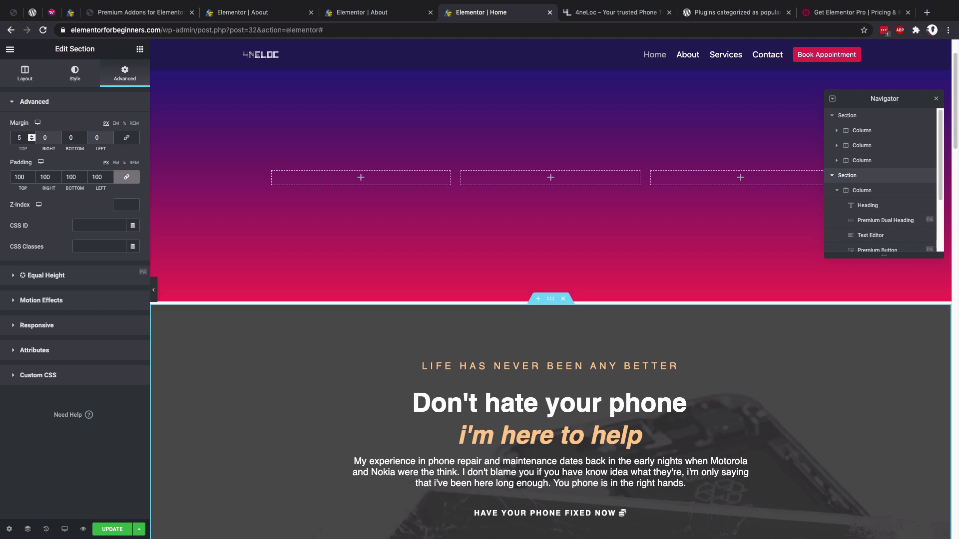
text(0)
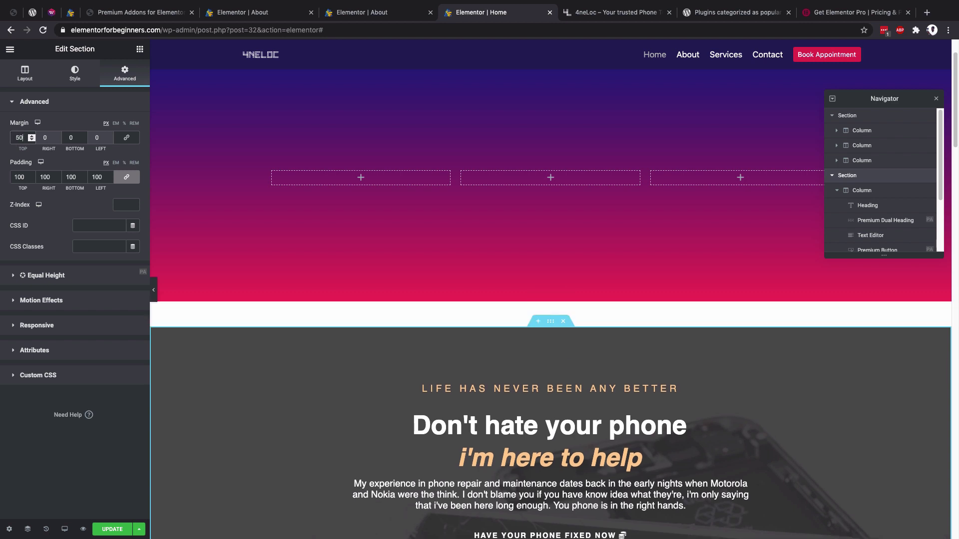
text(-)
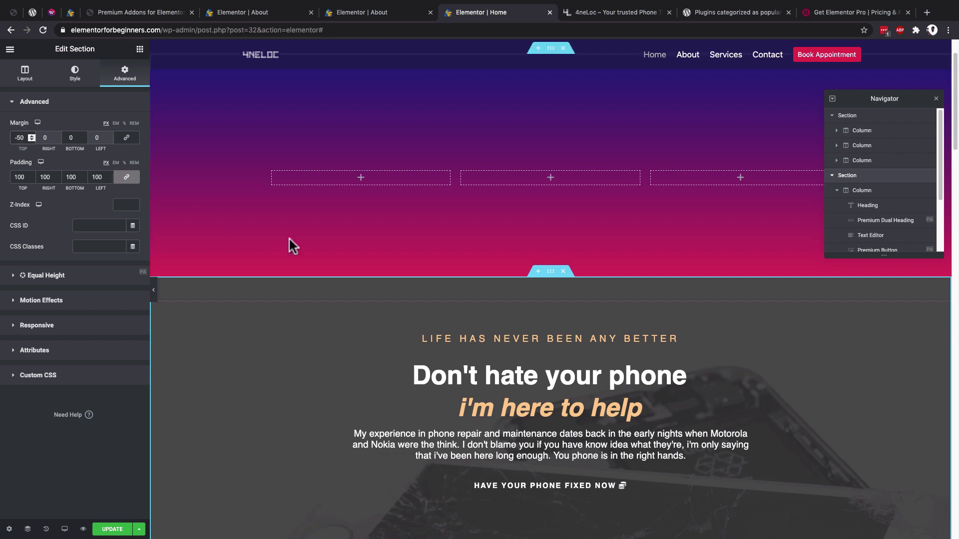
- Collapse the section tree in the Navigator and rename the first section as "Gradient section"
click(831, 116)
click(848, 120)
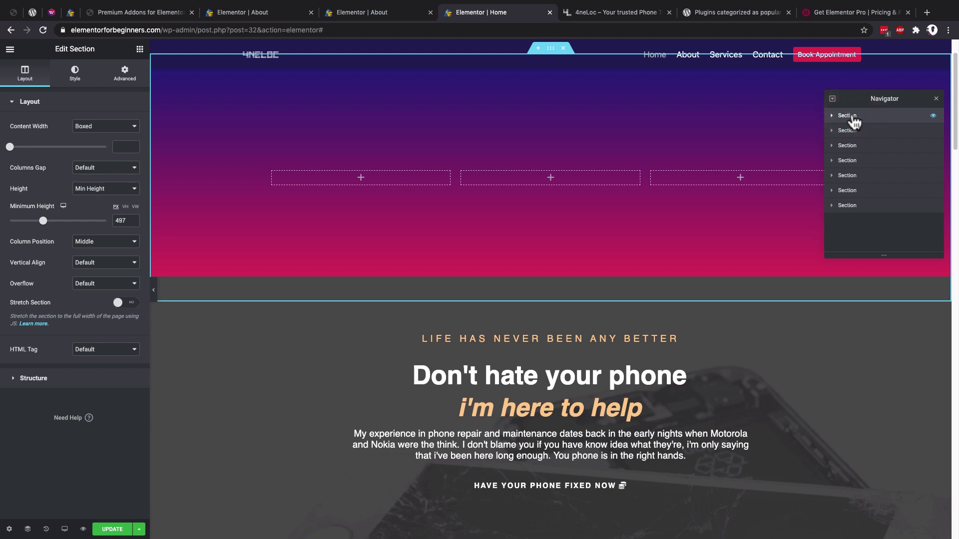
click(851, 118)
double_click(861, 117)
text(1)
click(851, 117)
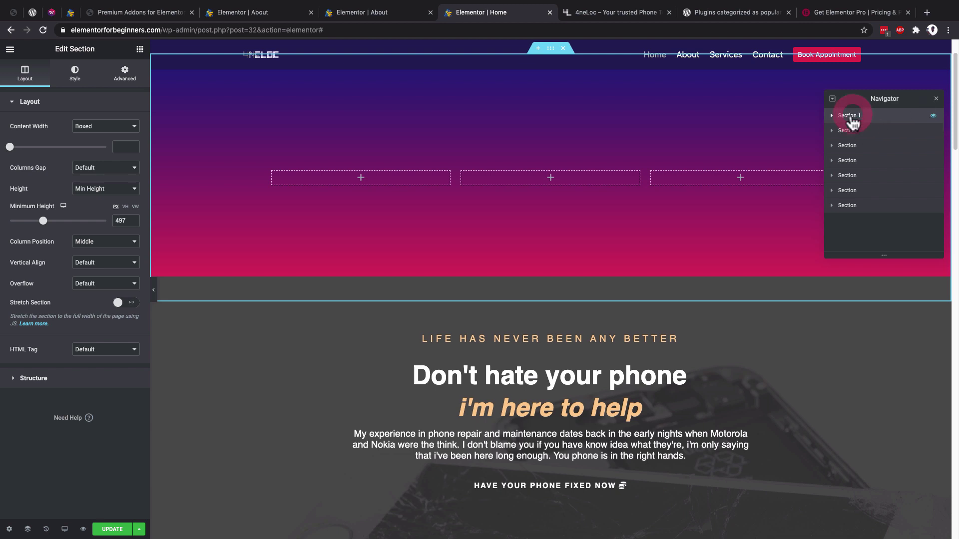
double_click(851, 118)
text(Grad)
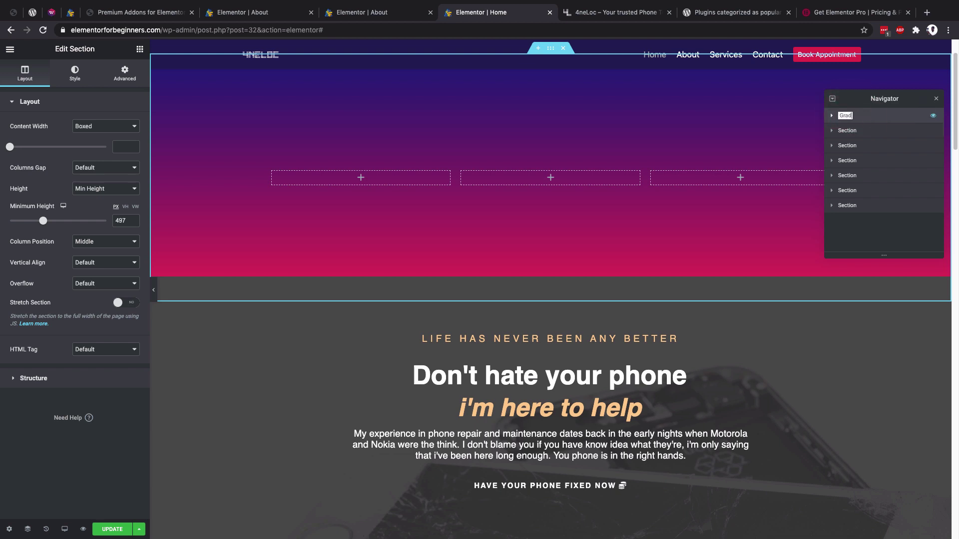
text(ient section)
key(Return)
- Rename the second section in the Navigator as "1st hero section"
double_click(848, 131)
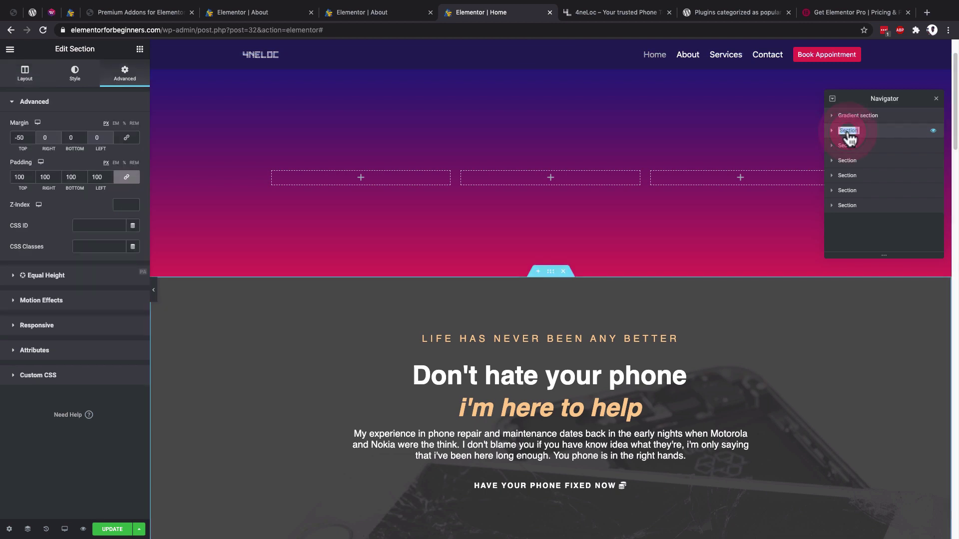
text(1)
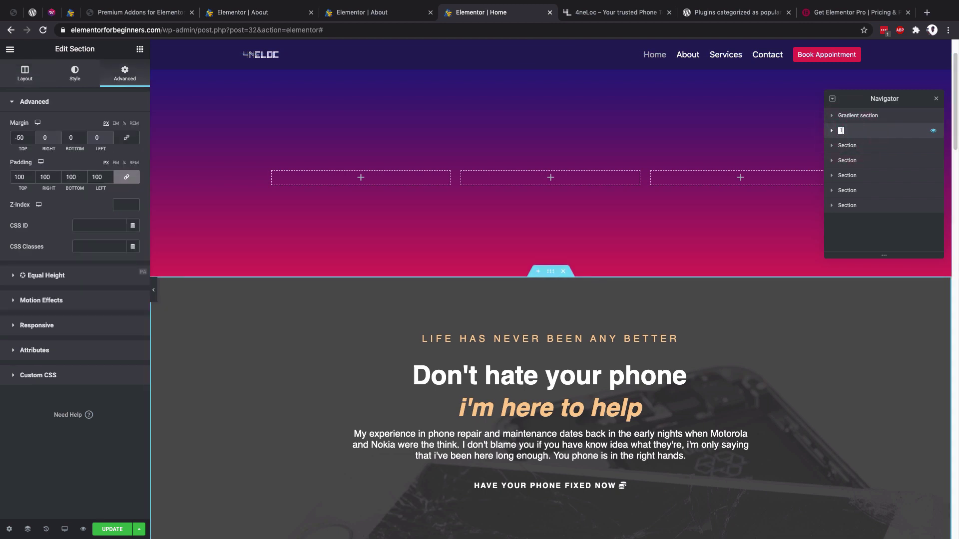
text(st hero section)
key(Return)
- Hide and show again the 1st hero section and the Gradient section, one at a time
click(933, 131)
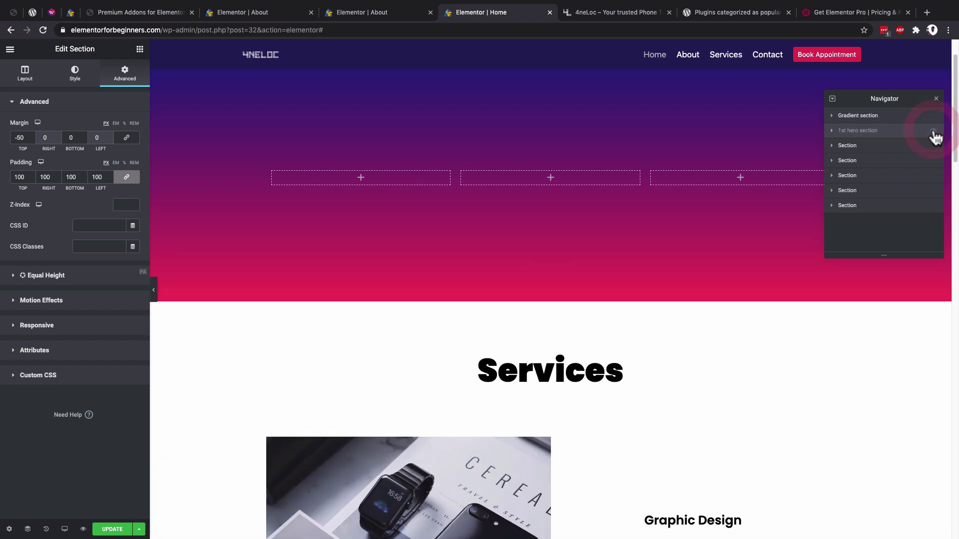
click(932, 131)
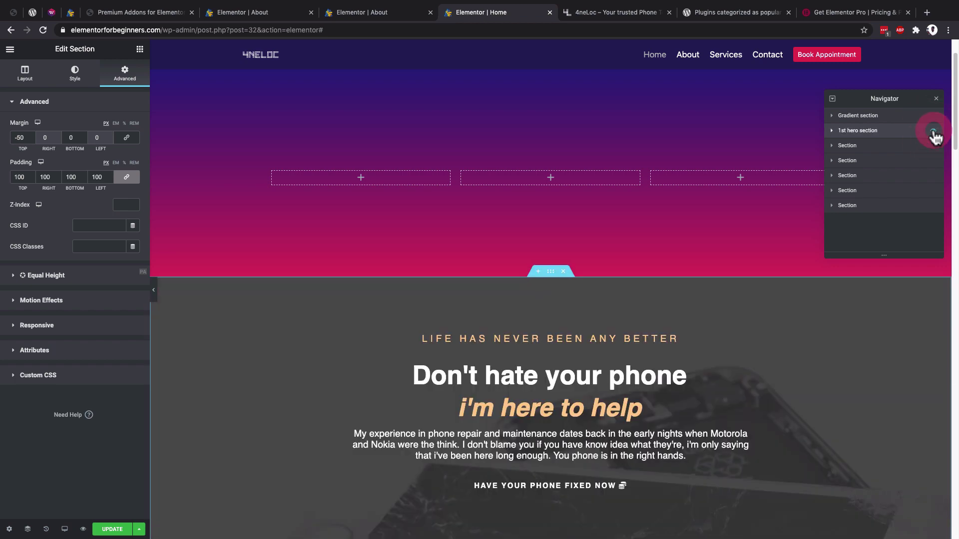
click(933, 116)
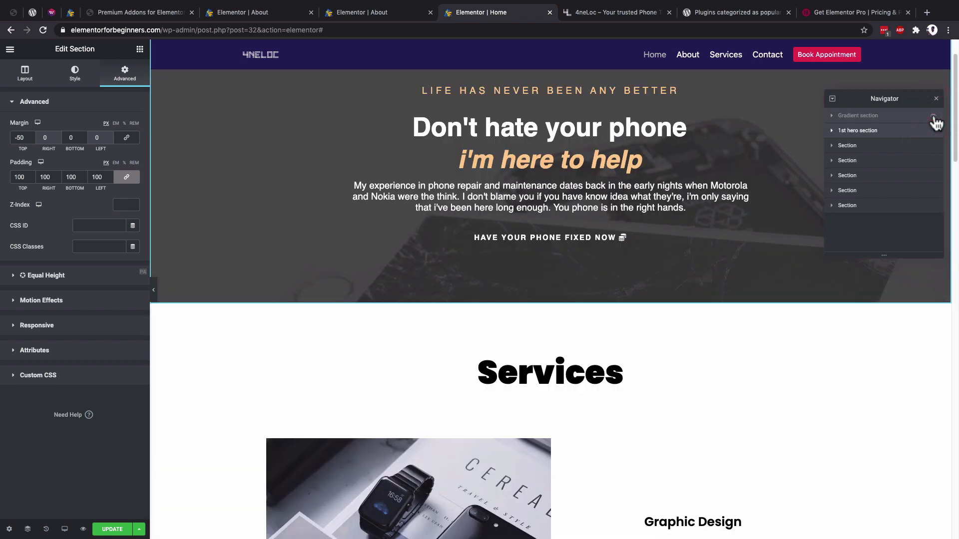
click(932, 117)
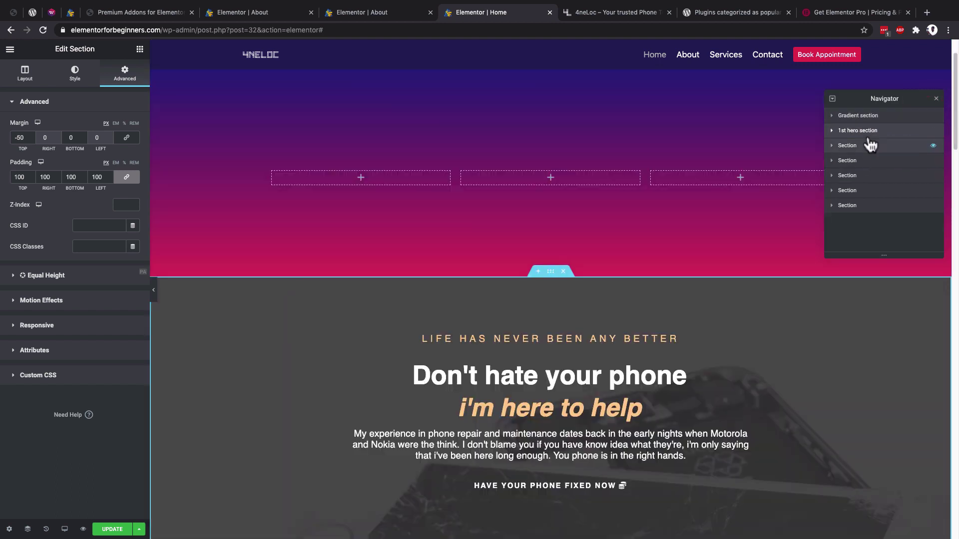
- Reset the top margin of the 1st hero section to 0
click(871, 118)
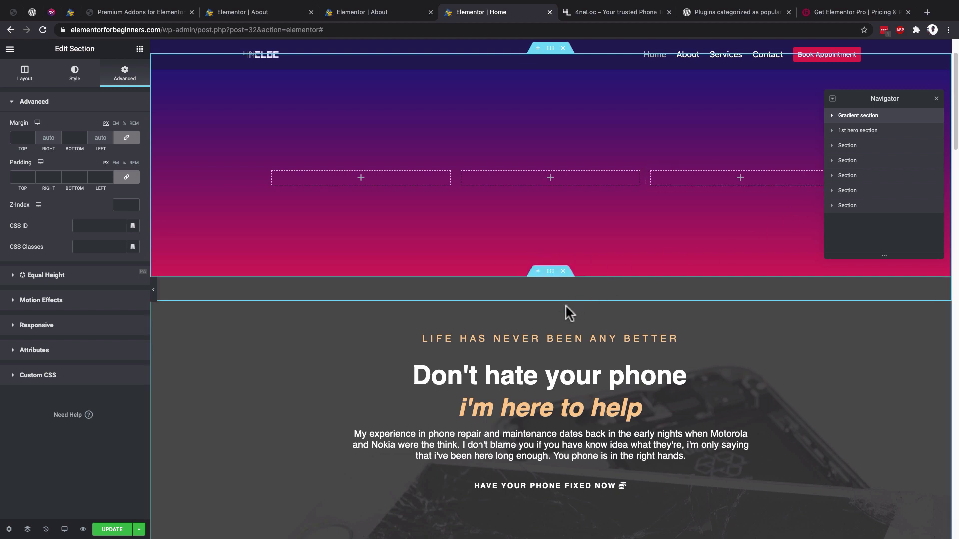
click(552, 272)
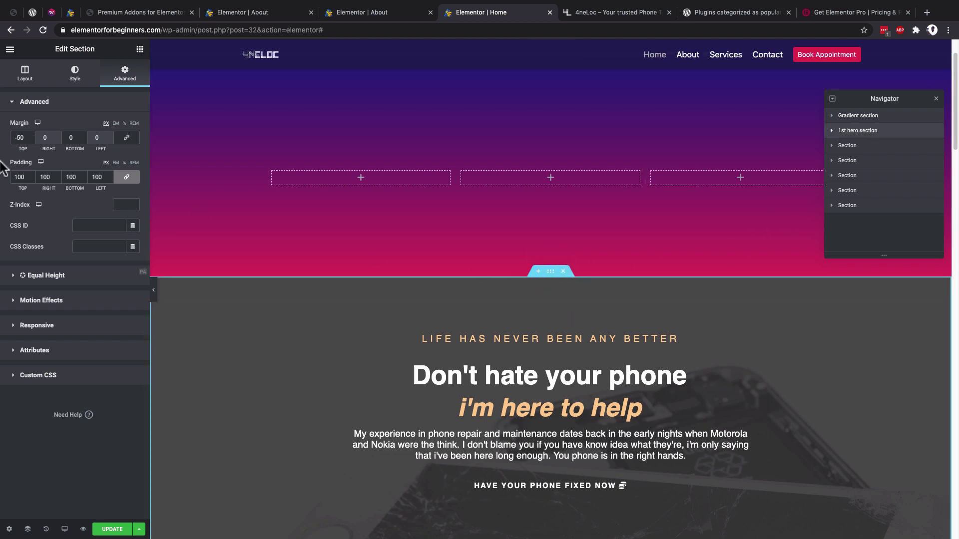
click(20, 139)
double_click(20, 139)
text(0)
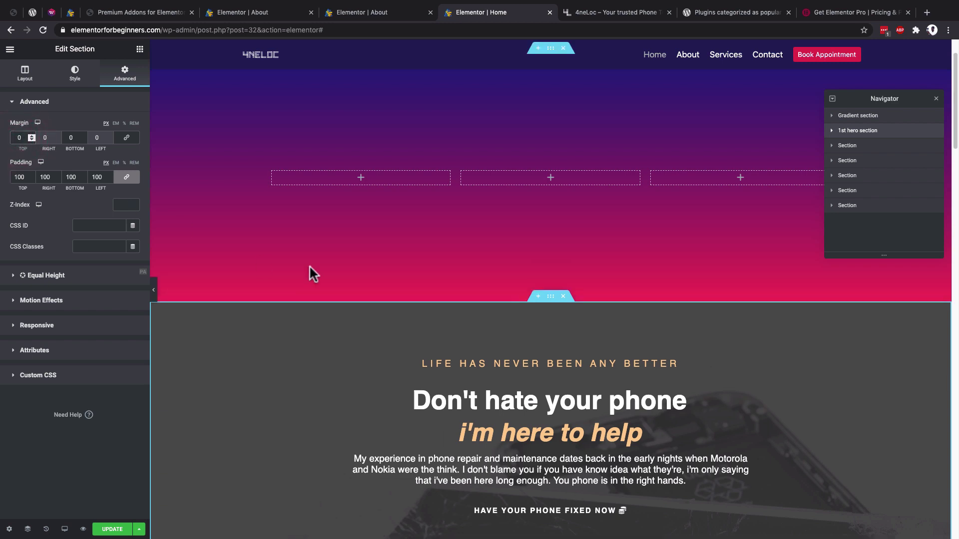
- Set the top margin of the 1st hero section to -100 px so it overlaps the Gradient section
click(859, 120)
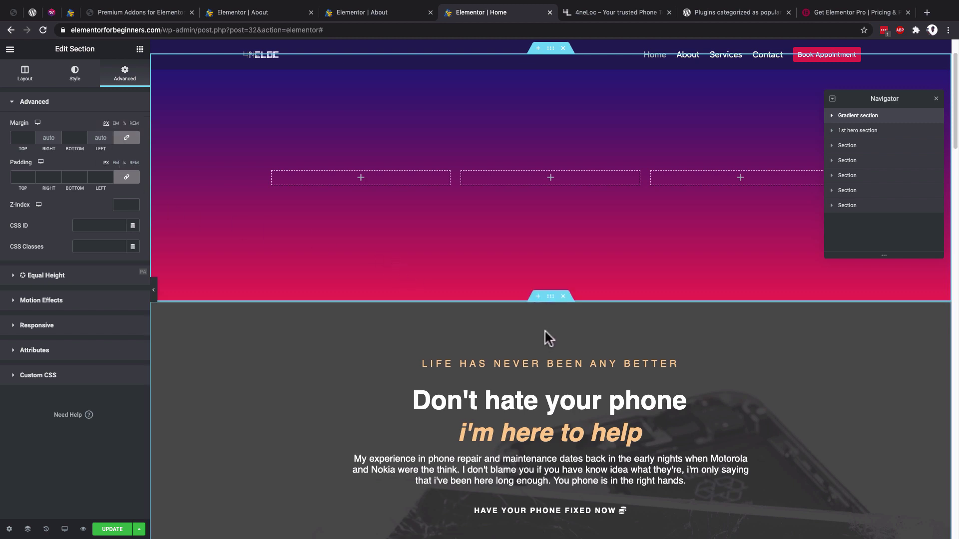
click(553, 301)
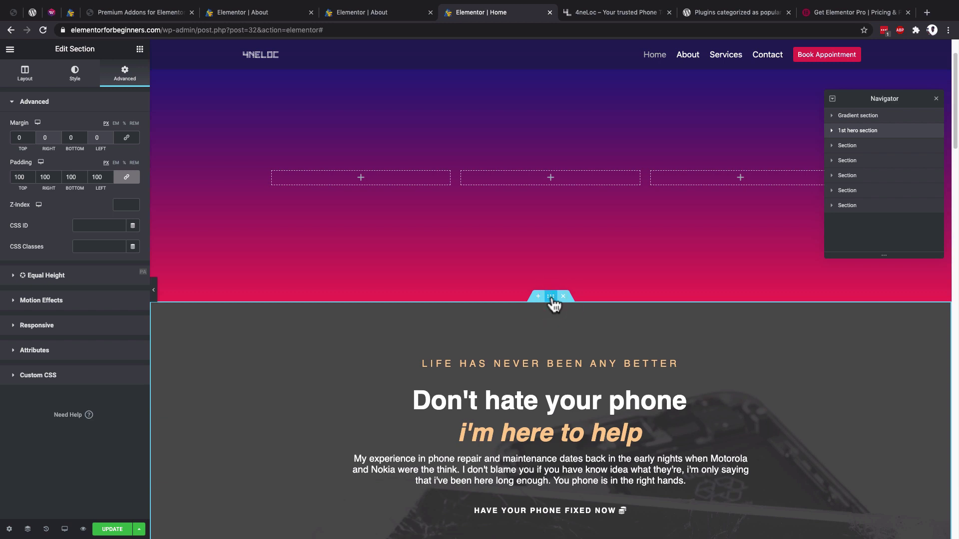
double_click(20, 138)
text(100)
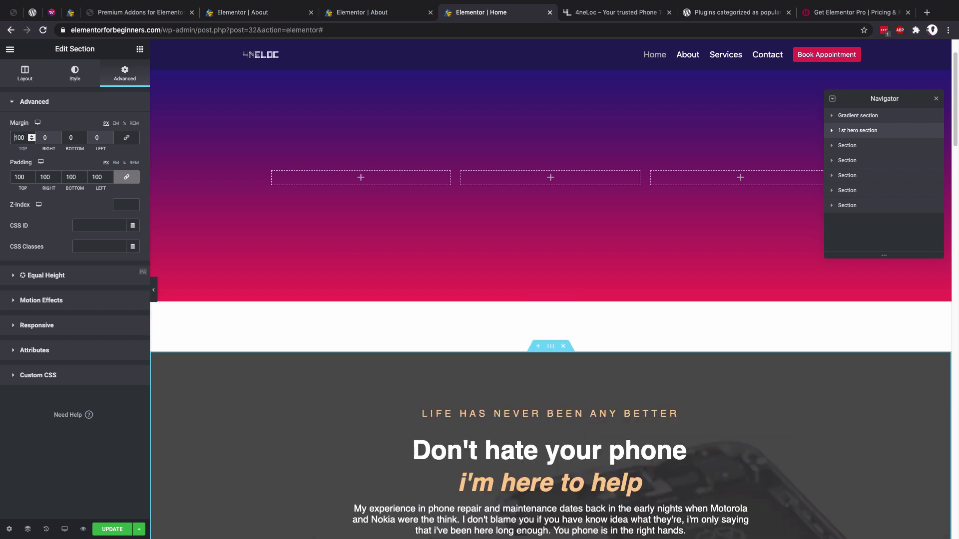
text(-)
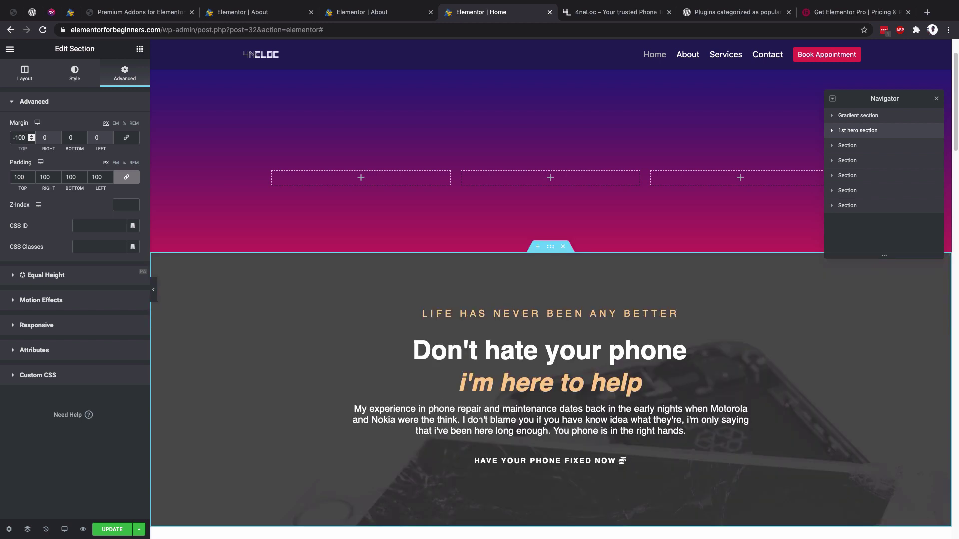
- Try a Z-Index of 1 on the Gradient section and clear the value again
click(124, 206)
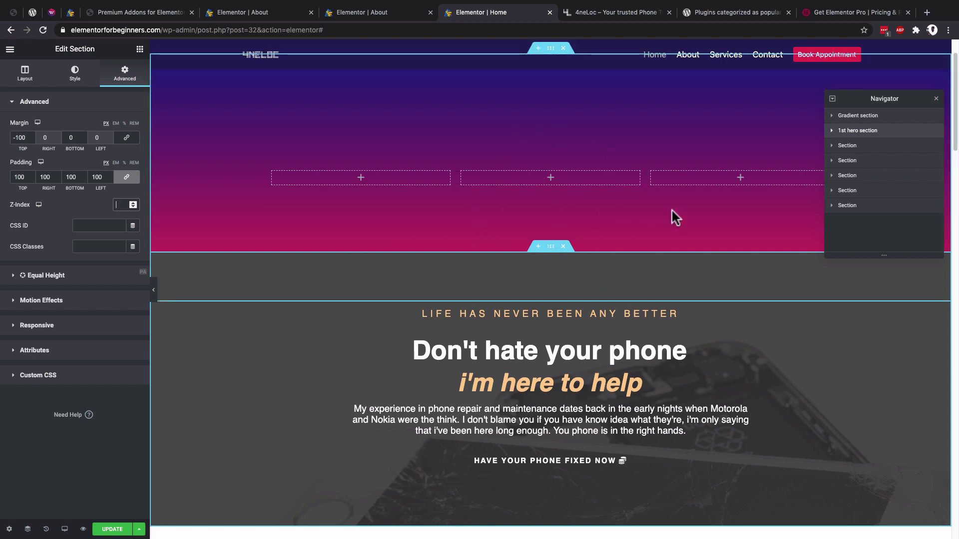
click(859, 118)
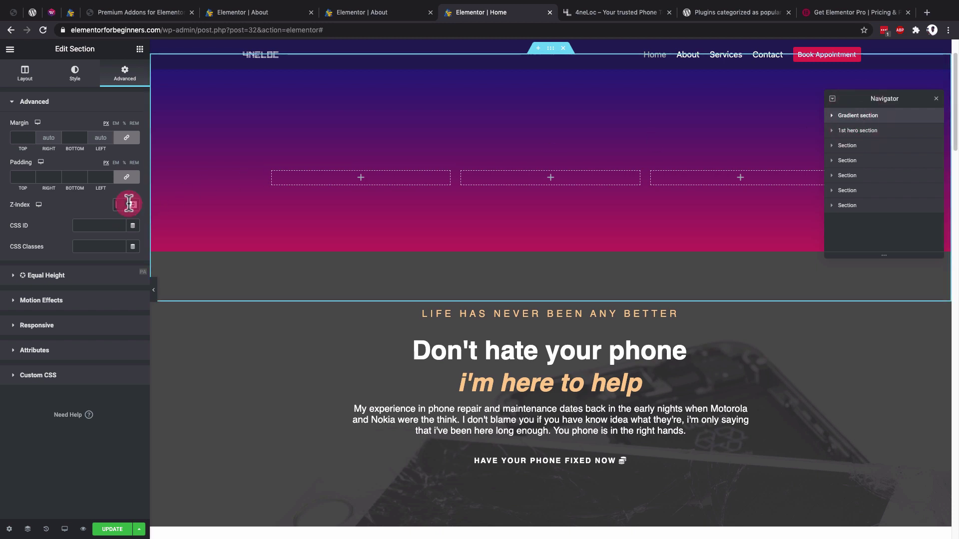
text(1)
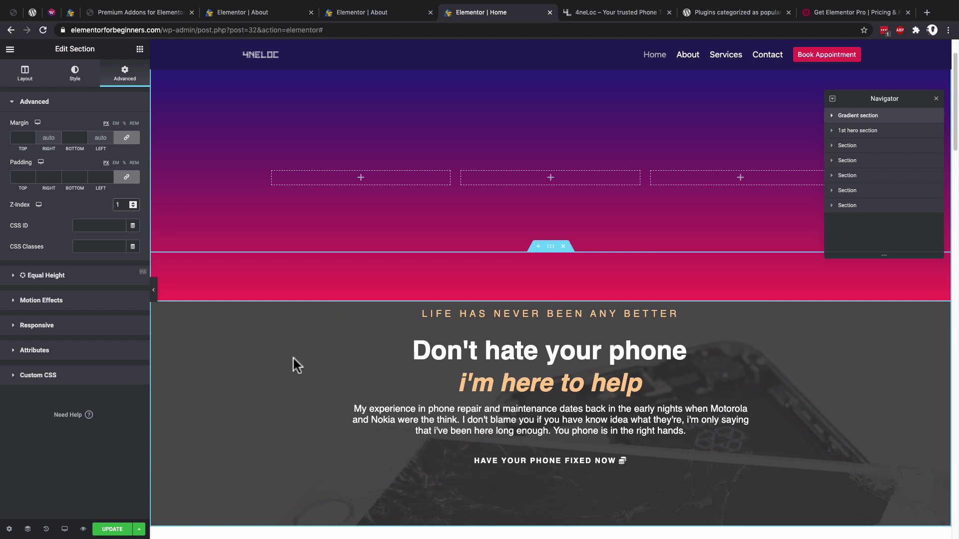
key(BackSpace)
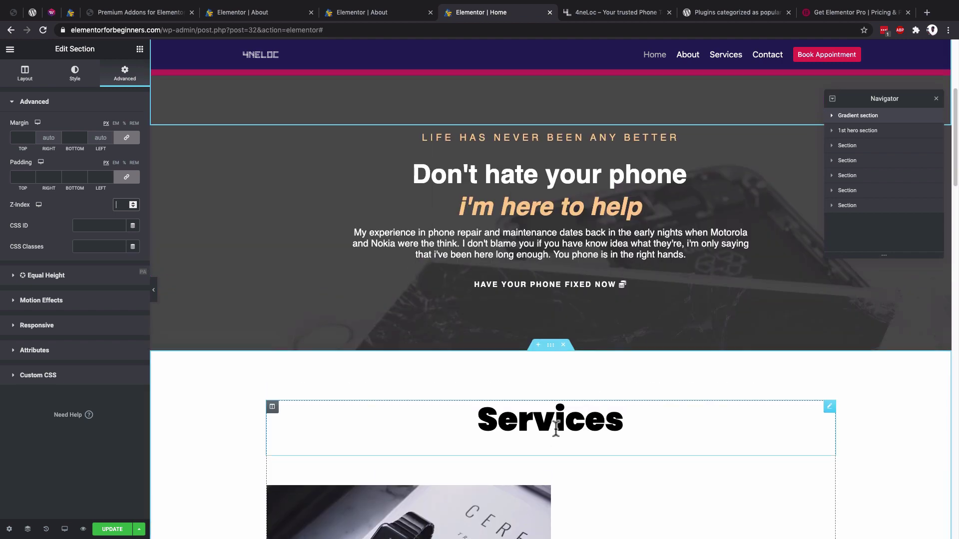
- Duplicate the 1st hero section
scroll(556, 422, up, 1)
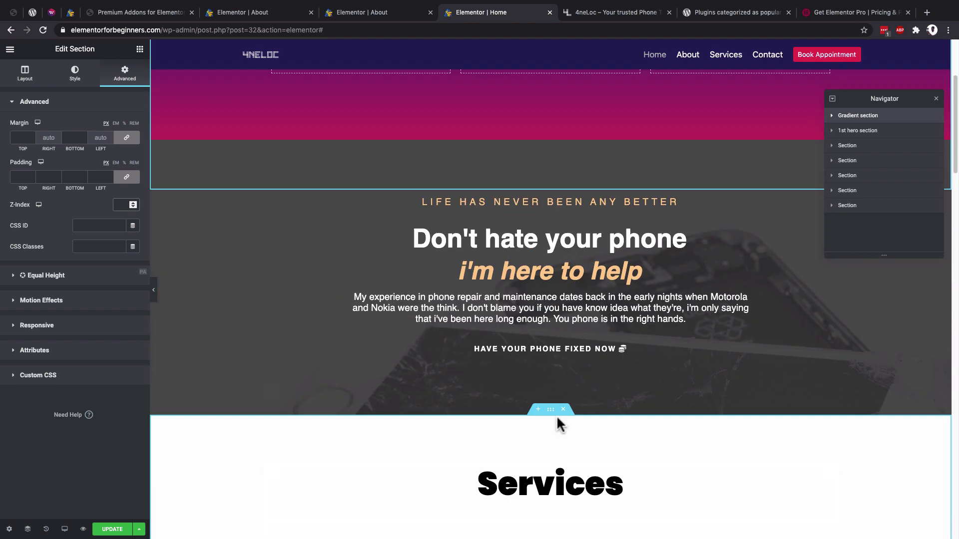
right_click(550, 135)
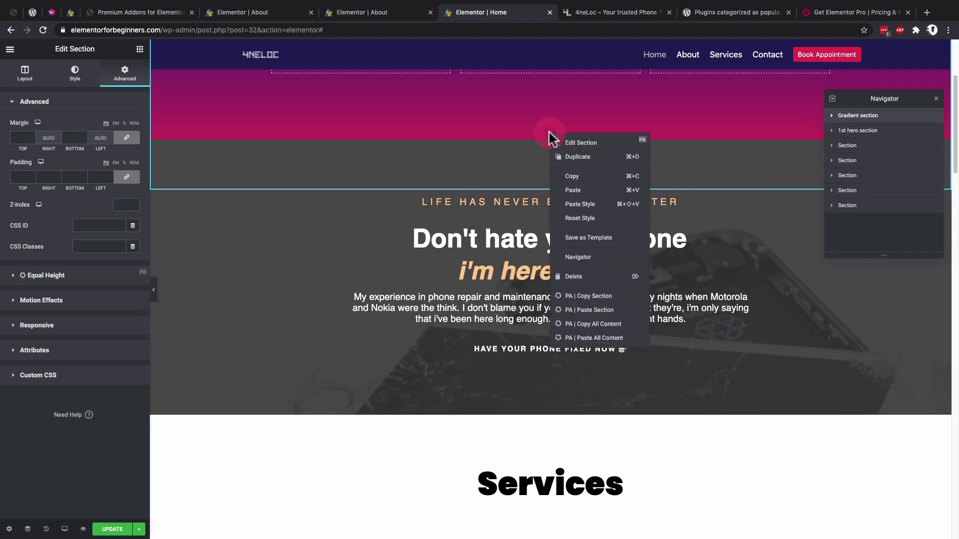
click(564, 157)
- Add an Inner Section above the heading in the duplicated hero section and set the duplicate's content width to 1250 px
scroll(550, 316, down, 3)
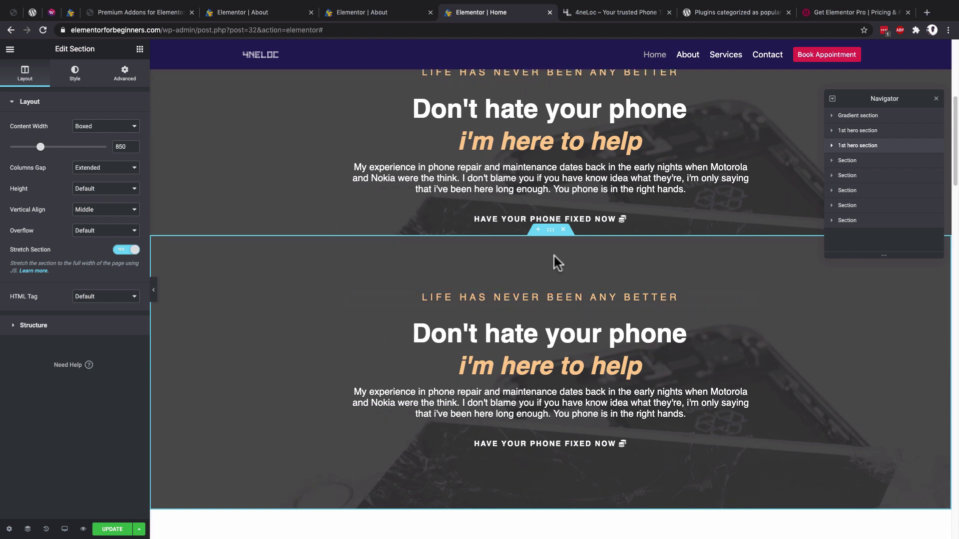
click(138, 49)
drag(46, 138, 547, 297)
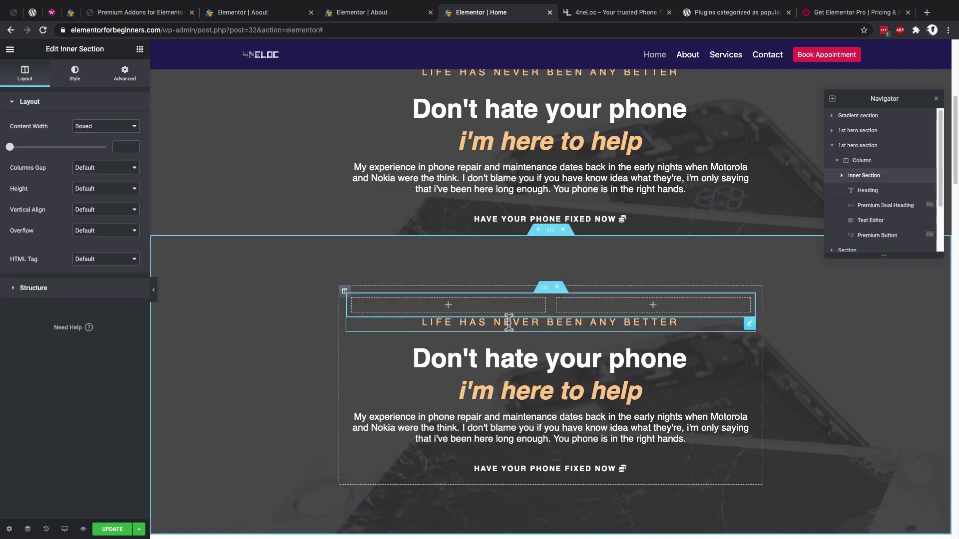
click(548, 232)
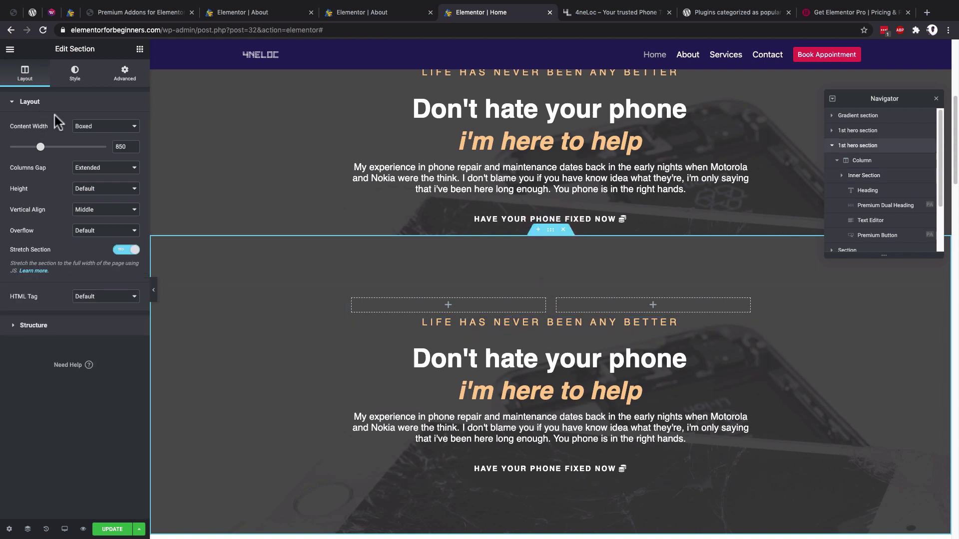
drag(41, 147, 75, 147)
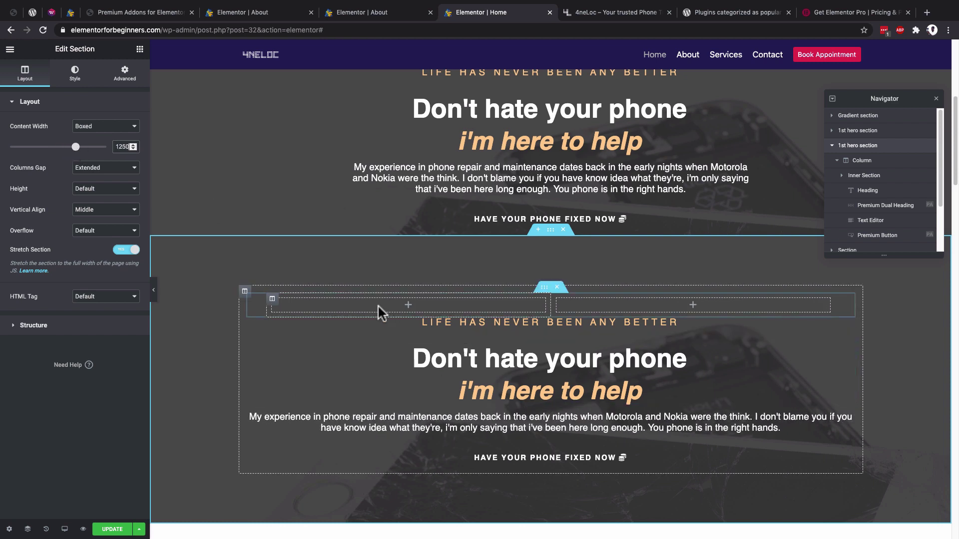
- Add a third column to the inner section and place an Image widget in its middle column
right_click(273, 303)
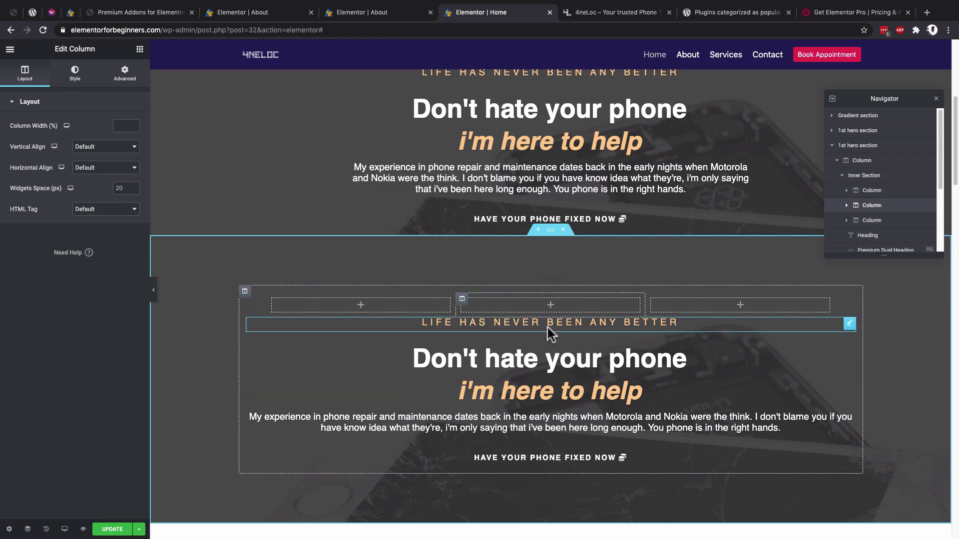
click(139, 49)
drag(41, 195, 577, 303)
- Copy the forest image beside the Art Direction text and paste it into the inner section's third column
scroll(746, 357, down, 10)
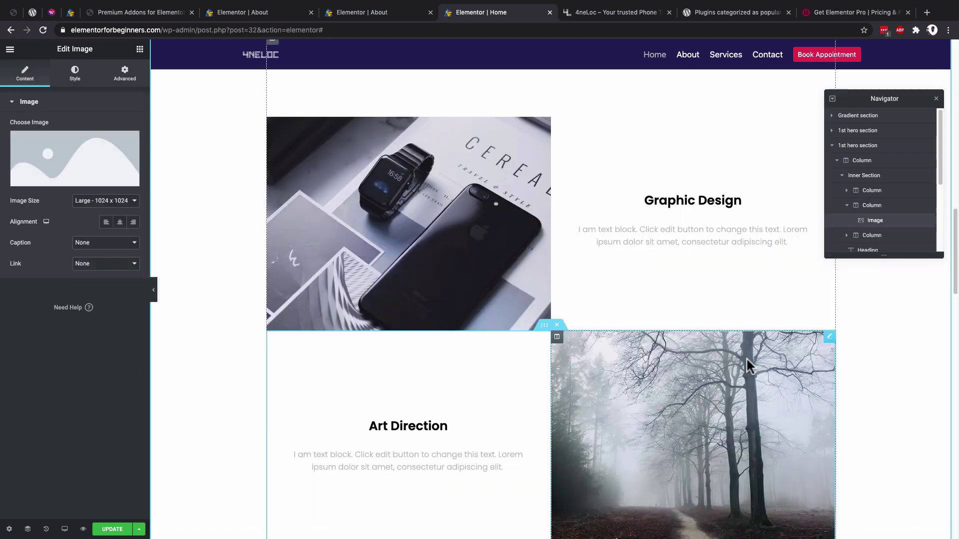
right_click(832, 348)
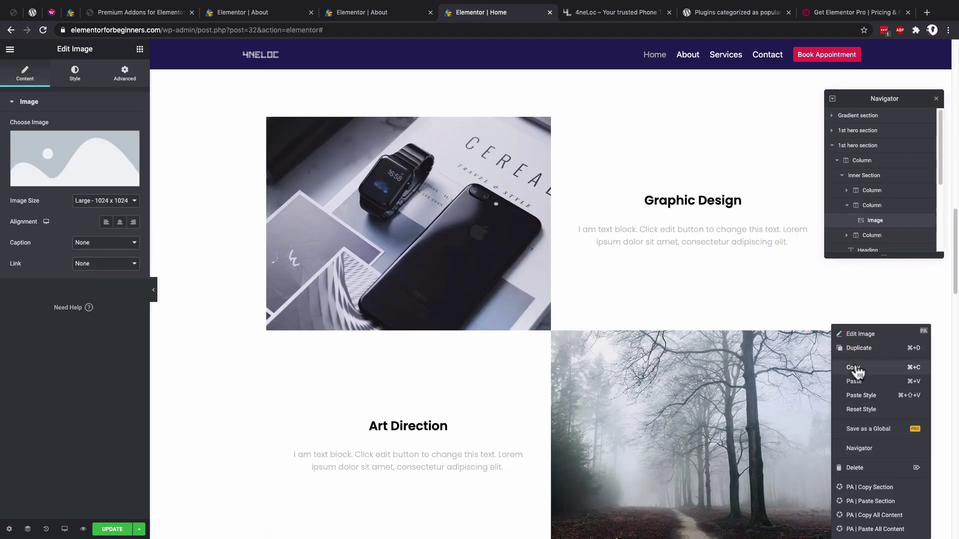
click(856, 358)
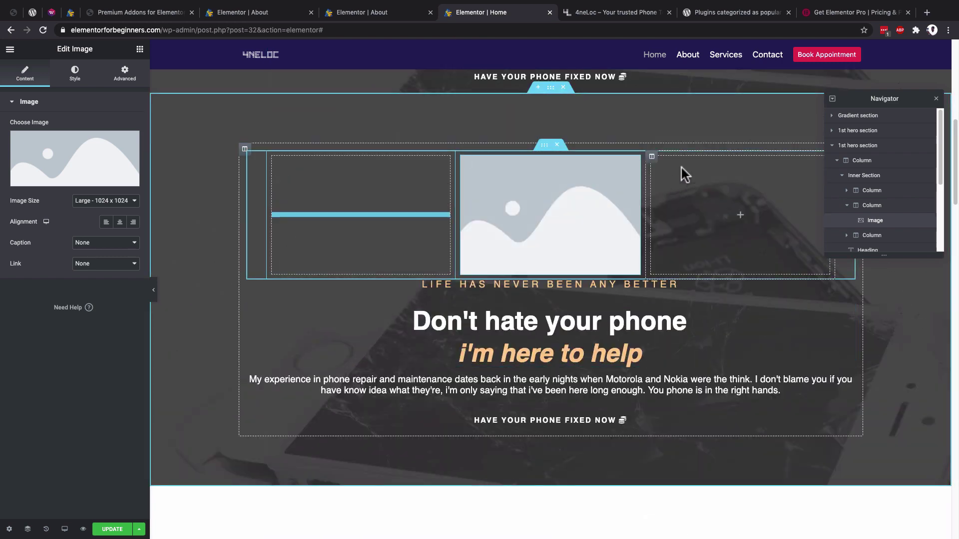
right_click(654, 163)
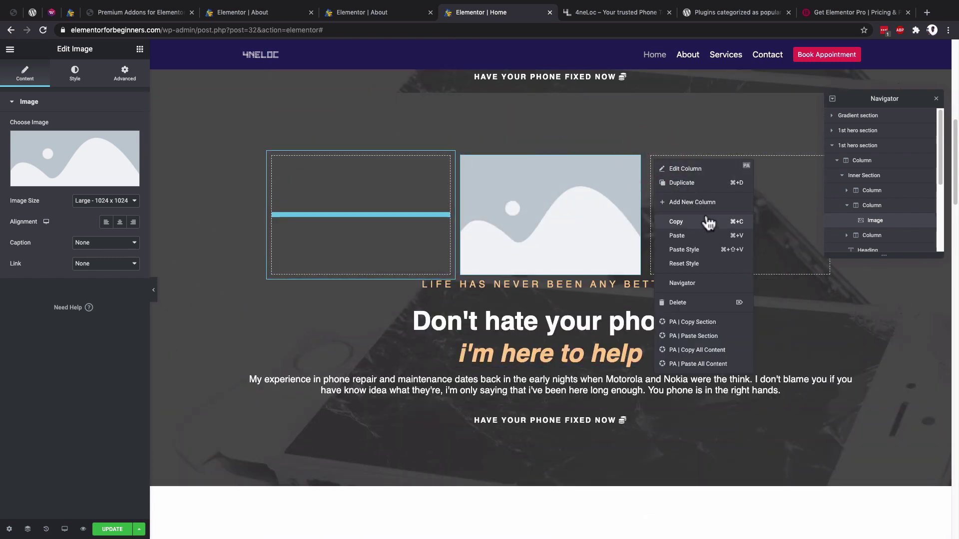
click(703, 238)
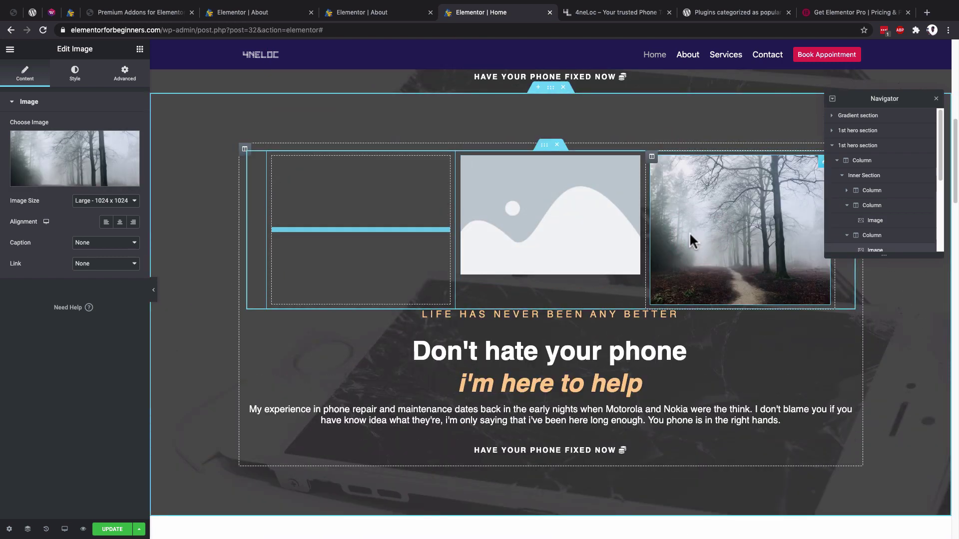
- Copy the smartwatch Premium Carousel beside "Everything is Possible!" into the inner section's middle column and delete the placeholder image there
scroll(669, 250, down, 5)
scroll(648, 269, down, 7)
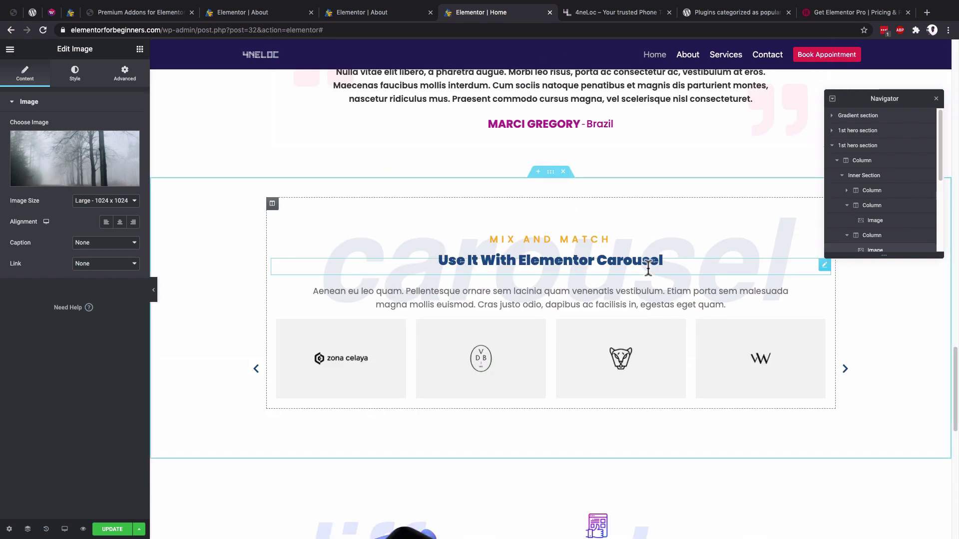
scroll(648, 269, down, 5)
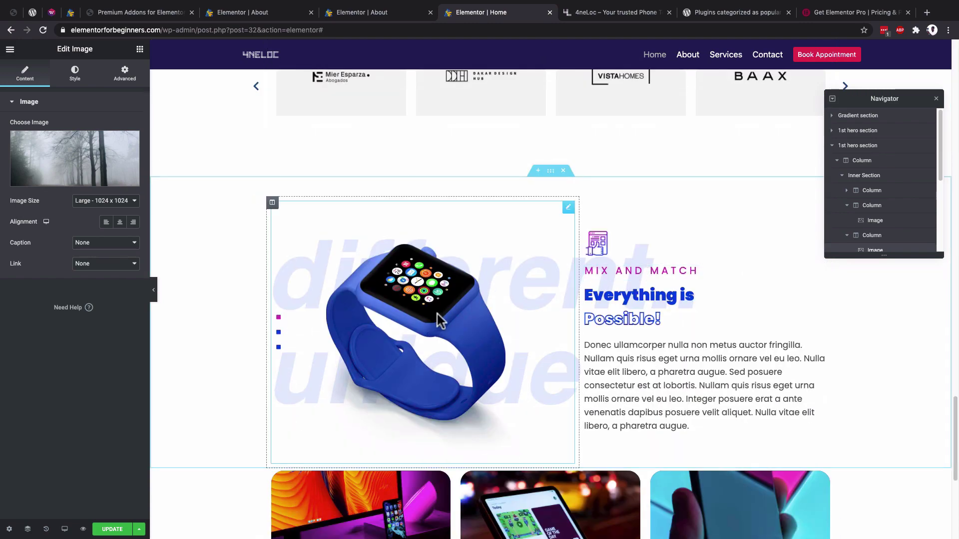
right_click(570, 215)
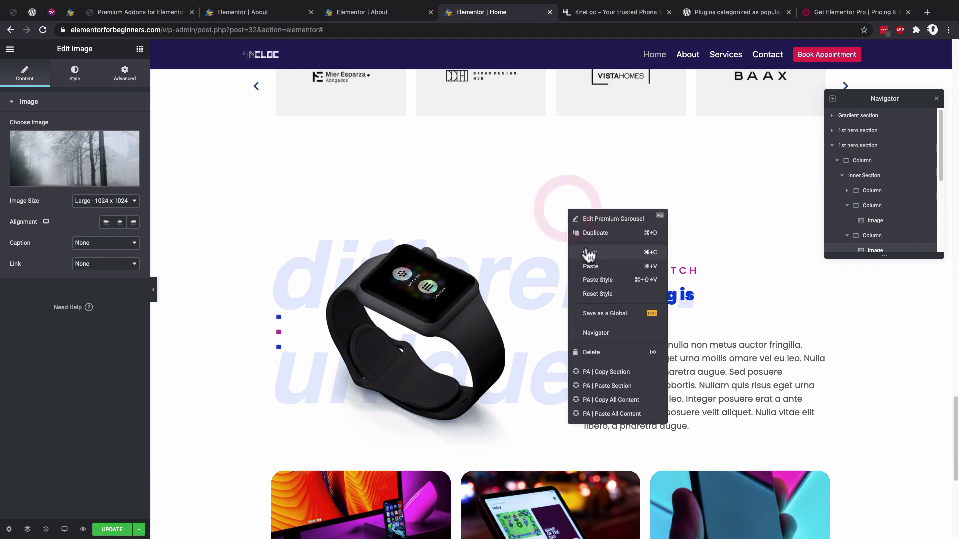
click(589, 244)
scroll(590, 241, up, 15)
scroll(591, 241, up, 10)
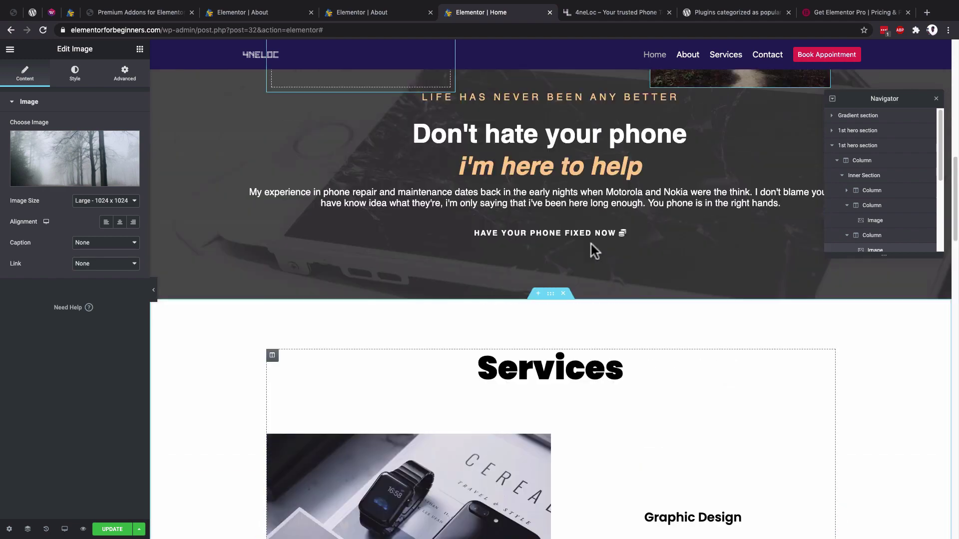
right_click(632, 159)
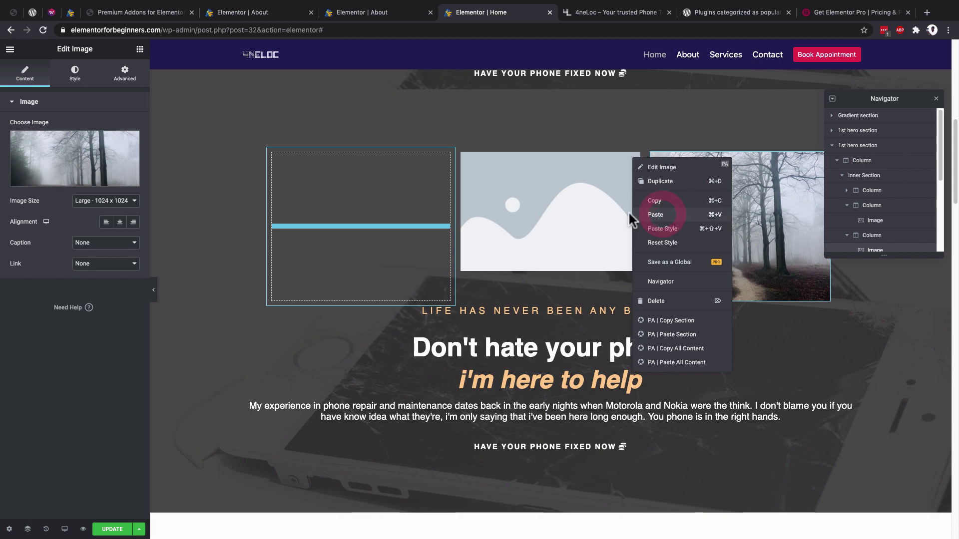
click(658, 214)
right_click(635, 160)
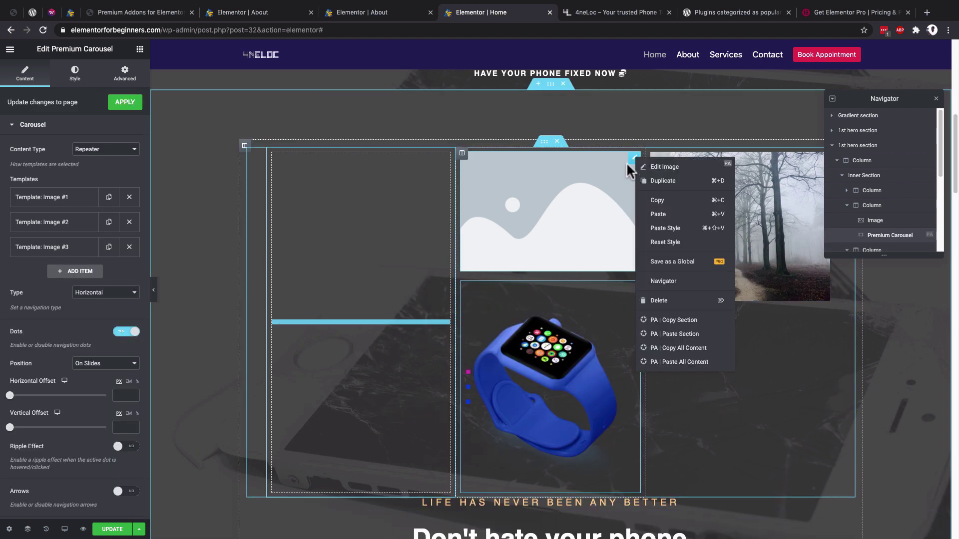
click(659, 300)
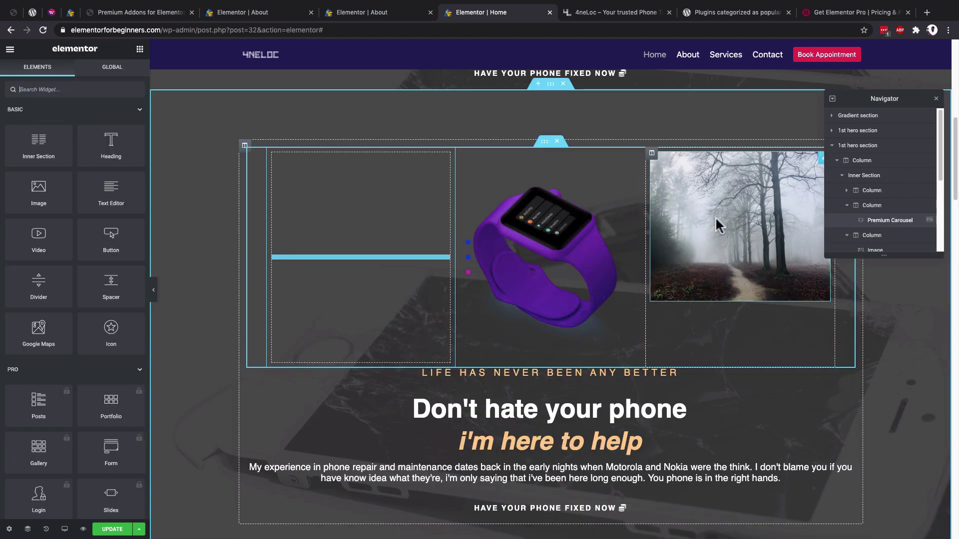
- Give the inner section a Classic background in the light grey global color
click(545, 142)
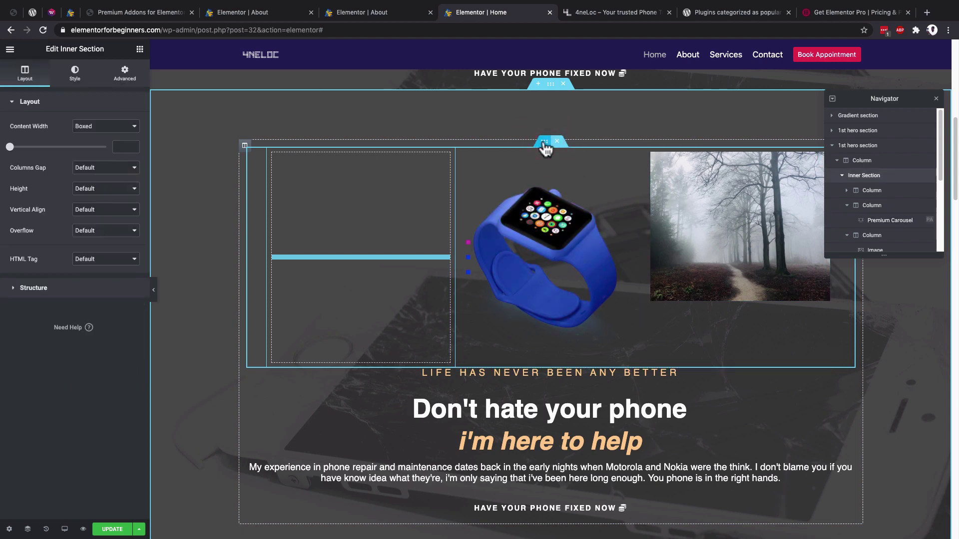
click(78, 79)
click(92, 148)
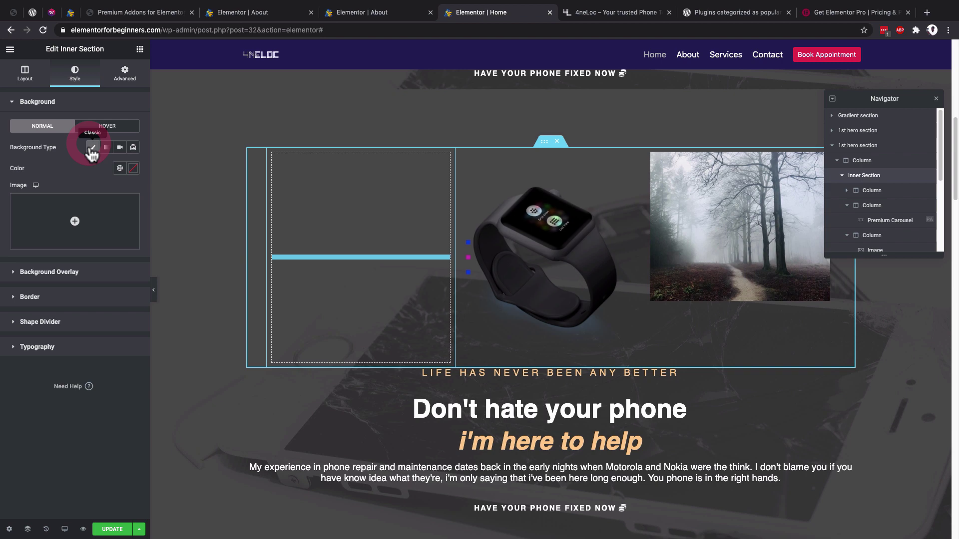
click(120, 169)
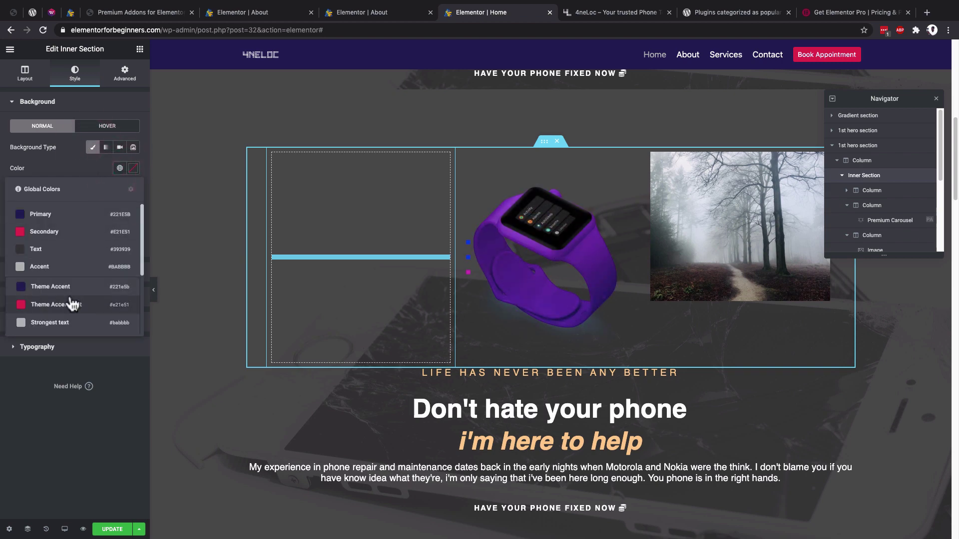
click(71, 274)
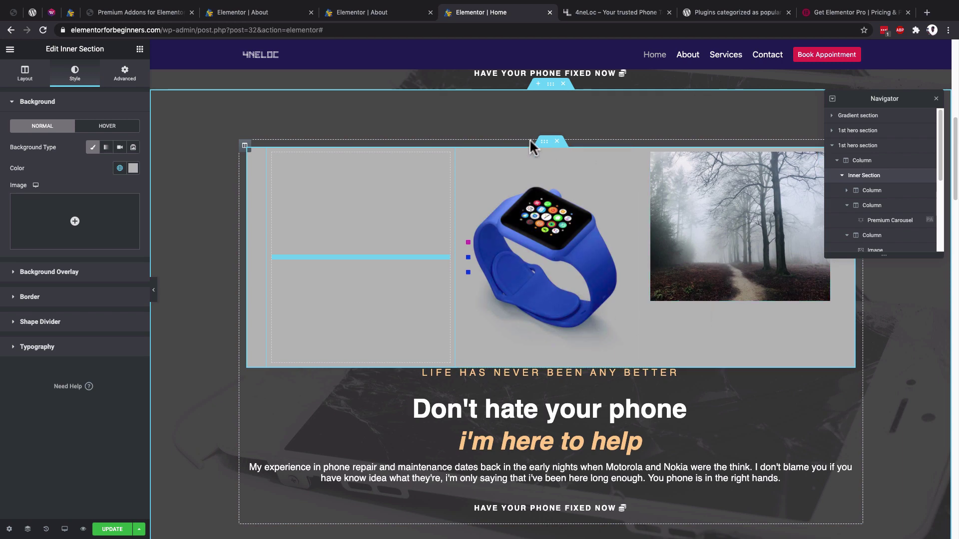
- Set the inner section's vertical alignment to Middle
click(25, 75)
click(99, 210)
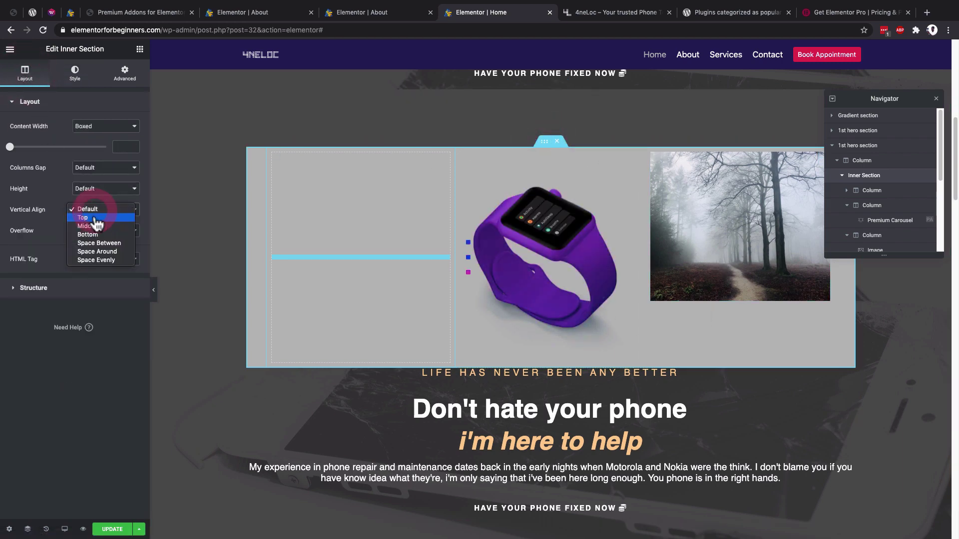
click(96, 228)
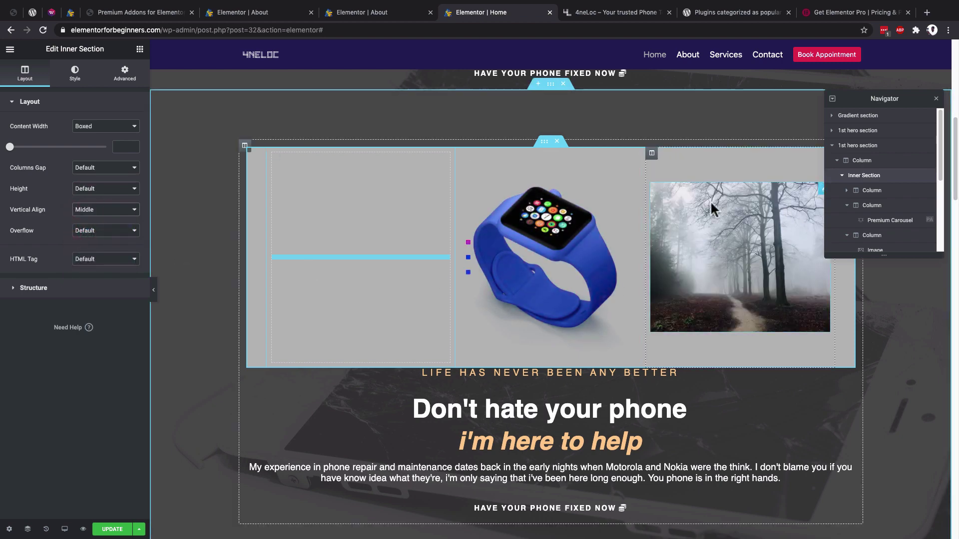
- Add a Heading widget to the inner section's empty first column with the title "Overlapping Effect"
click(348, 257)
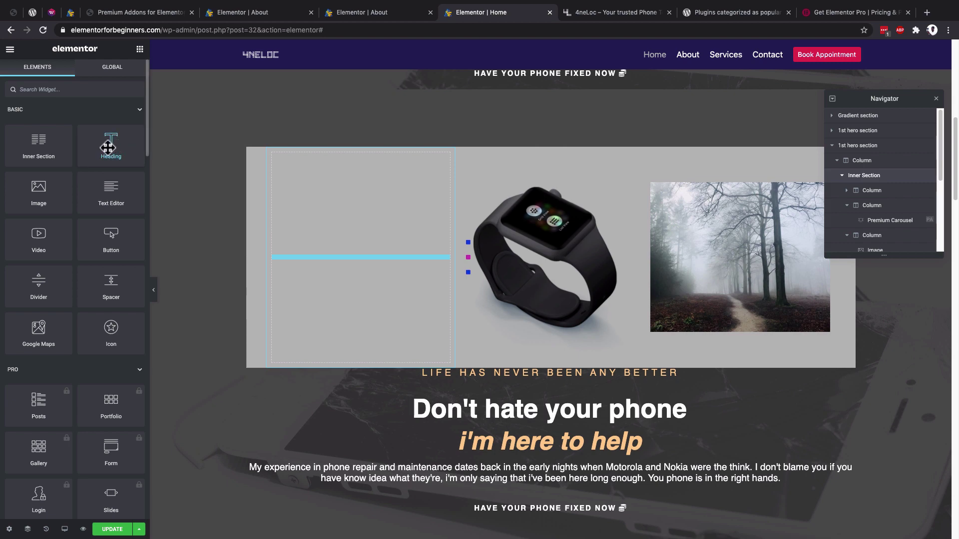
drag(106, 147, 382, 219)
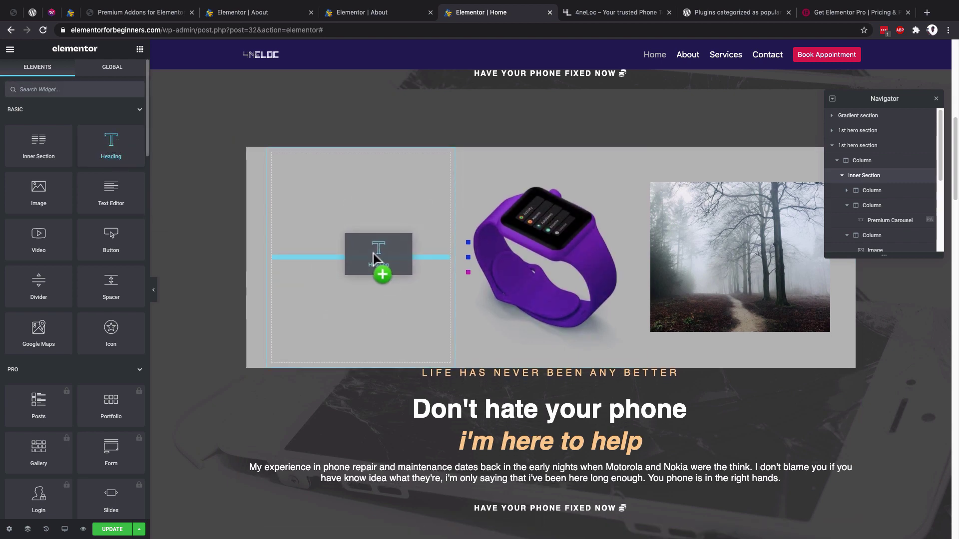
drag(373, 254, 372, 254)
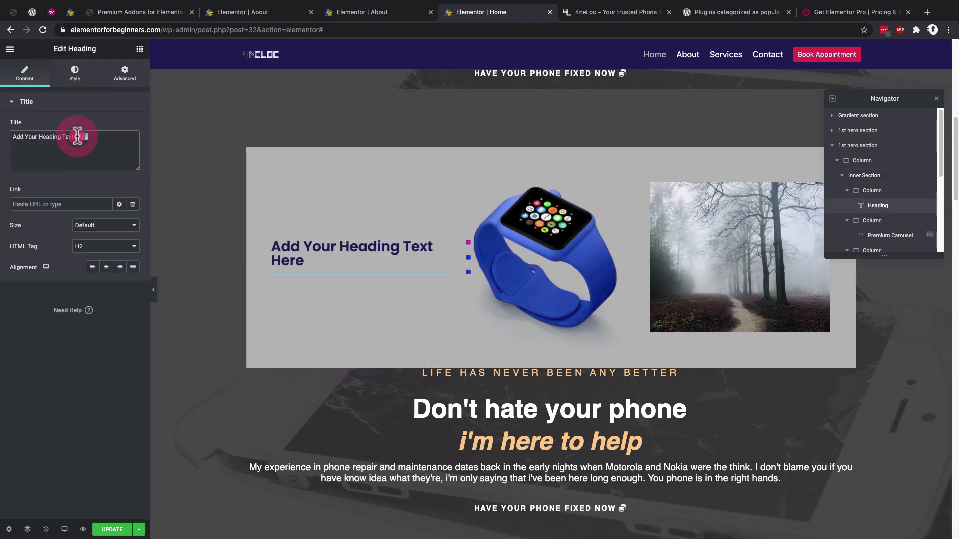
triple_click(77, 136)
text(O)
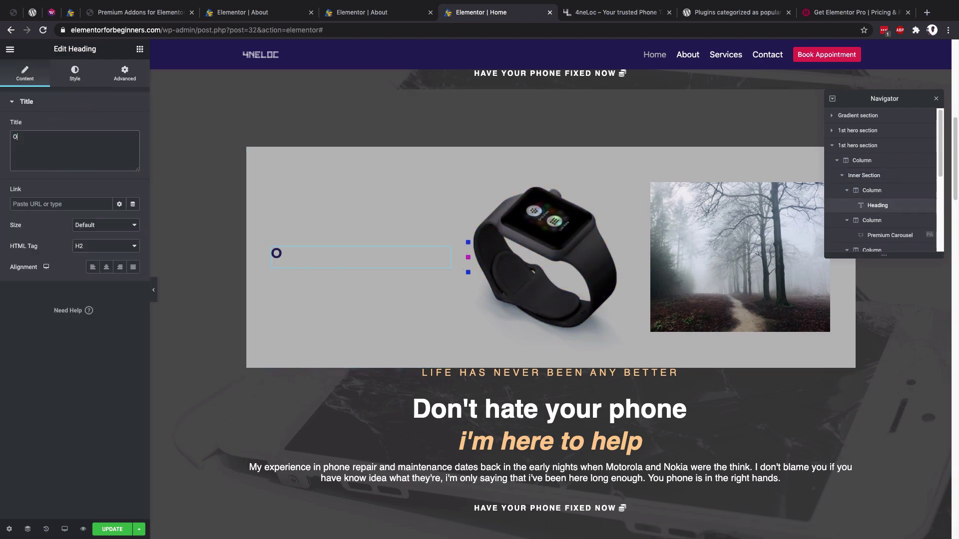
text(verlapping Effect)
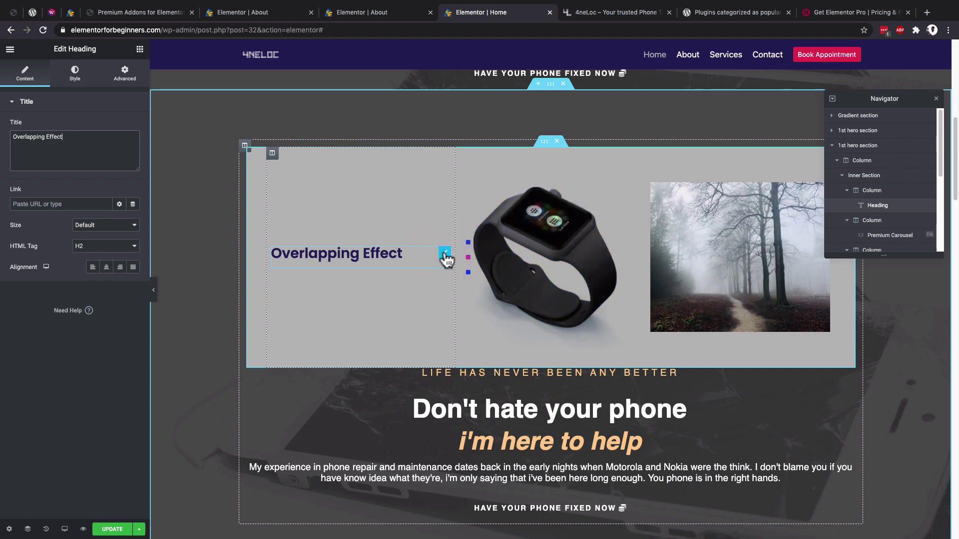
- Set the font size of the "Overlapping Effect" heading to 50 px
click(70, 77)
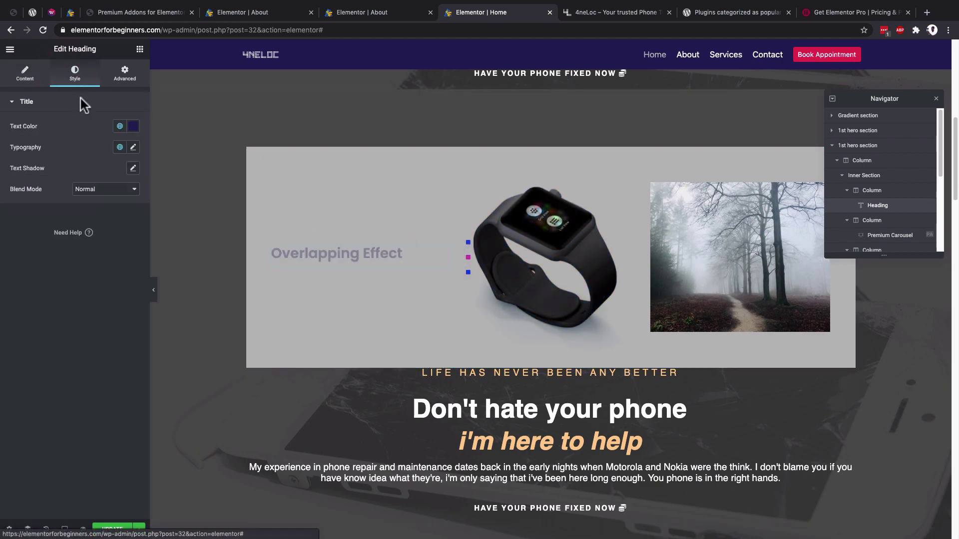
click(133, 148)
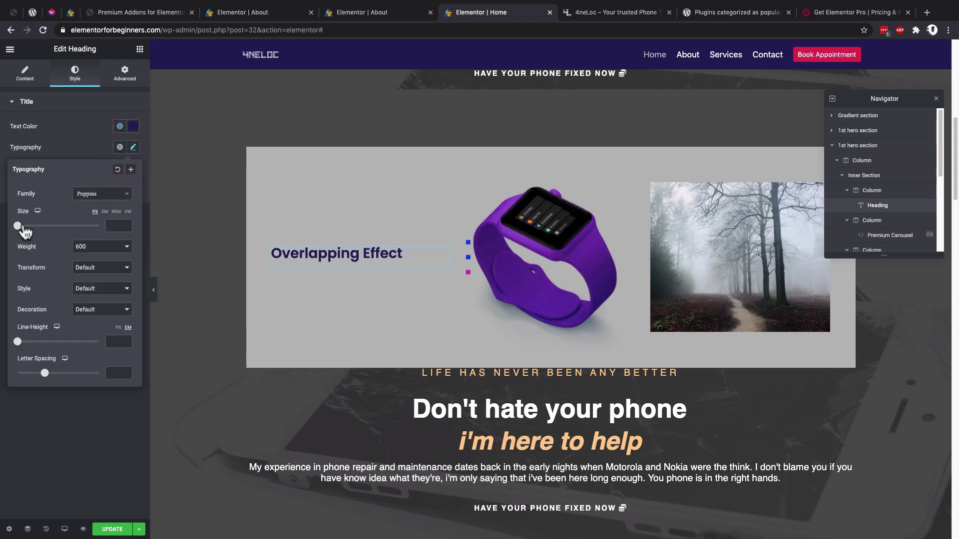
drag(18, 226, 38, 229)
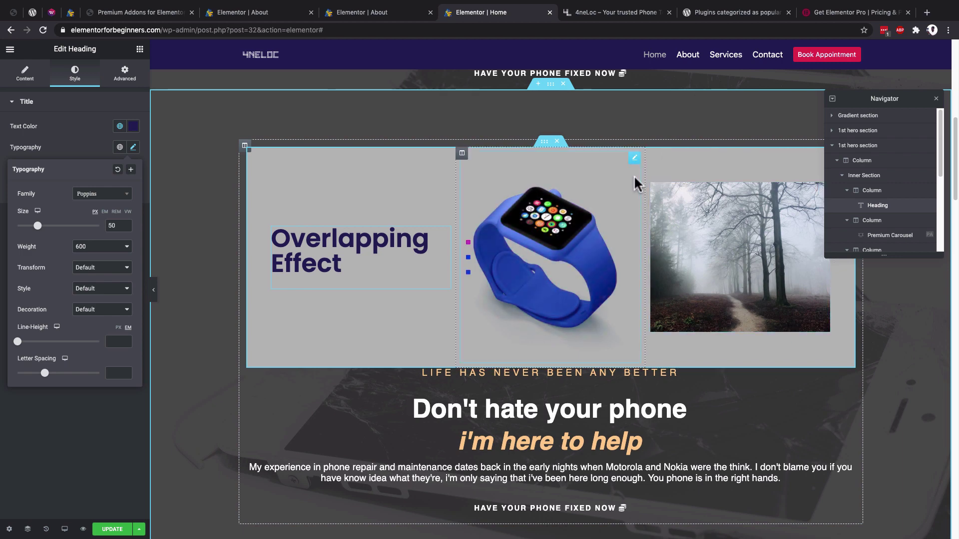
- Unlink the middle column's margins, set its left margin to 150 px and its Z-Index to 1 so the watch overlaps the forest image
click(462, 154)
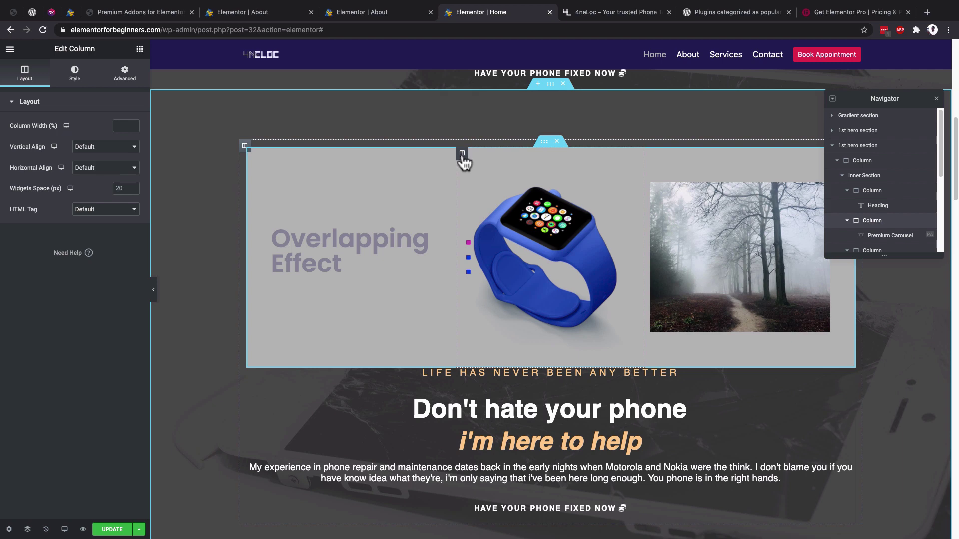
click(127, 83)
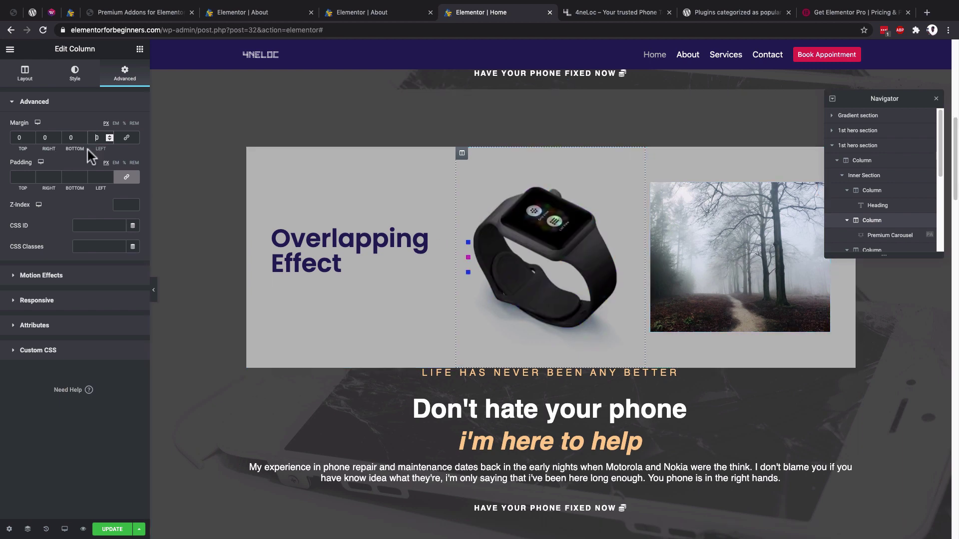
click(96, 138)
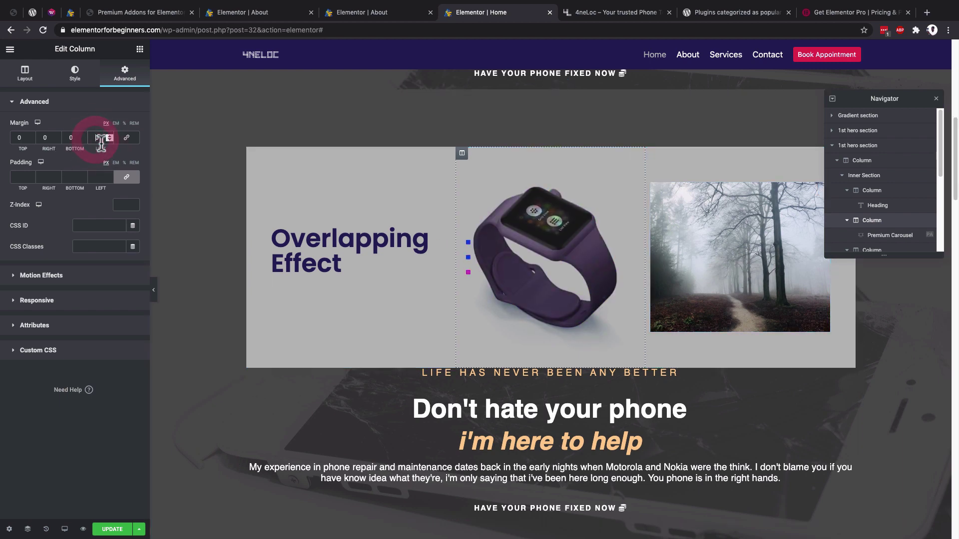
text(10)
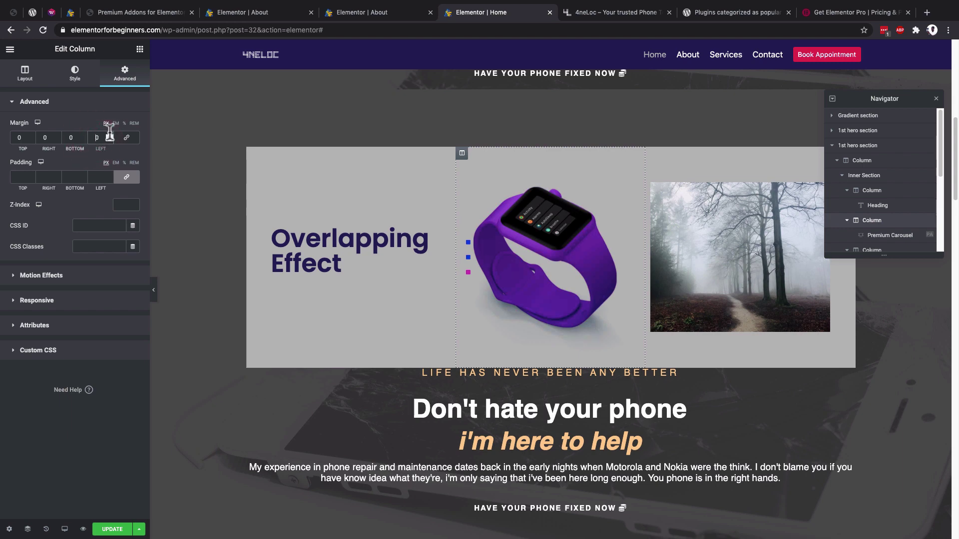
text(300)
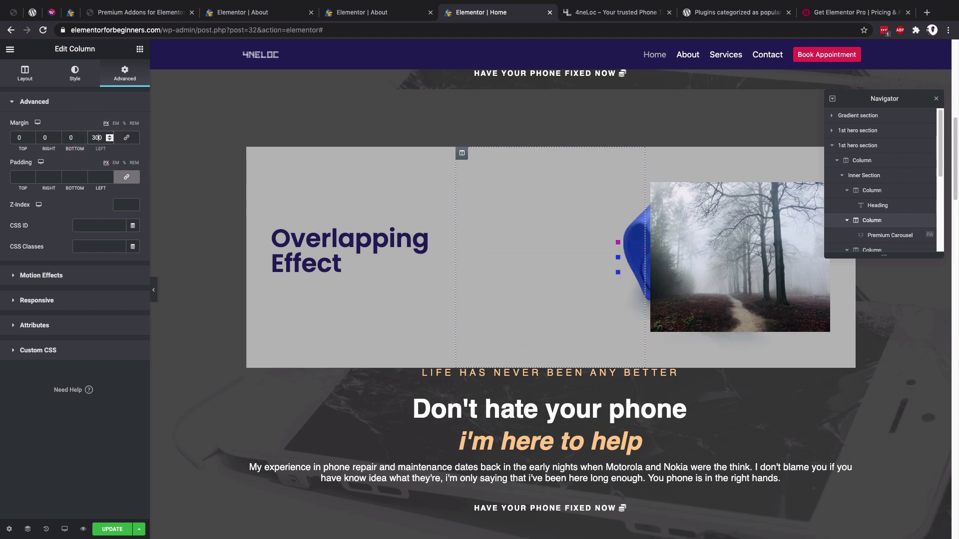
key(BackSpace)
key(BackSpace)
key(BackSpace)
text(1500)
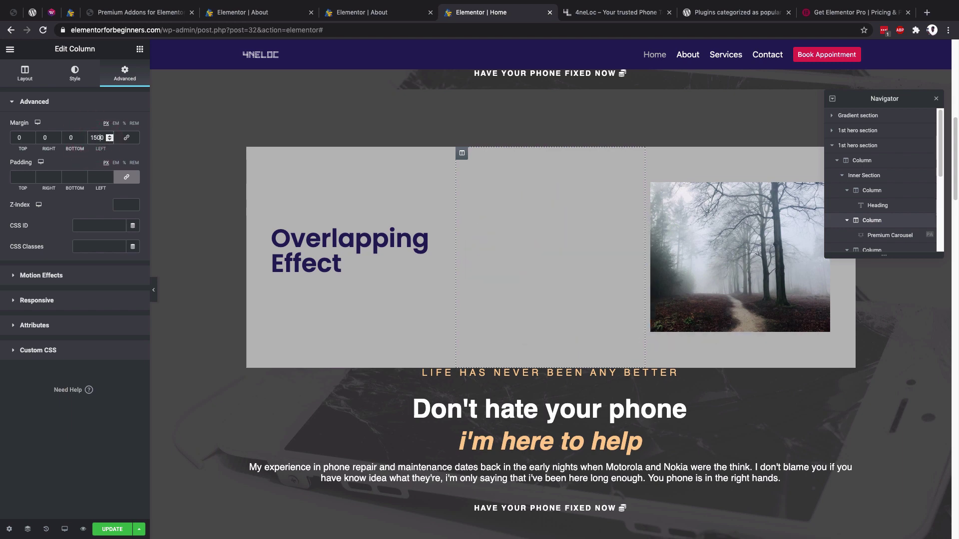
key(BackSpace)
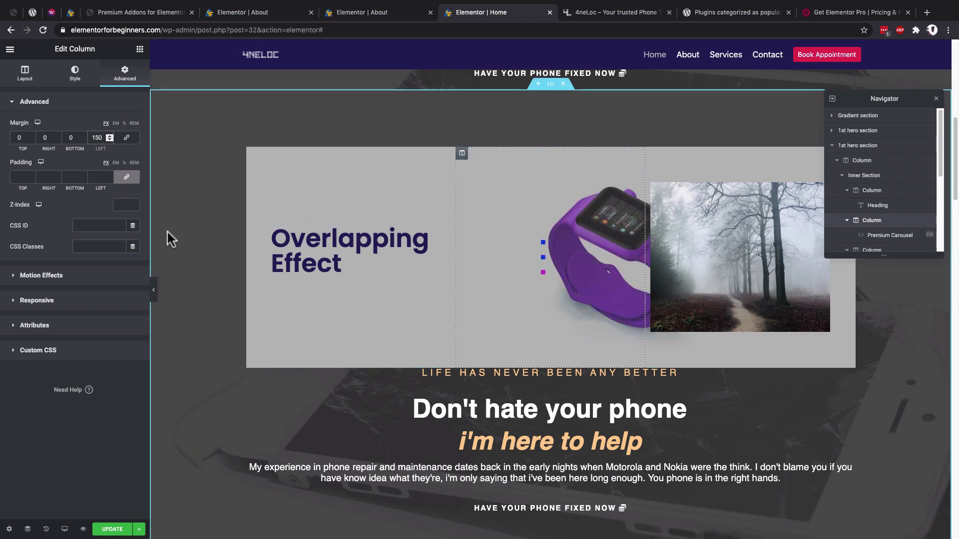
click(123, 205)
text(1)
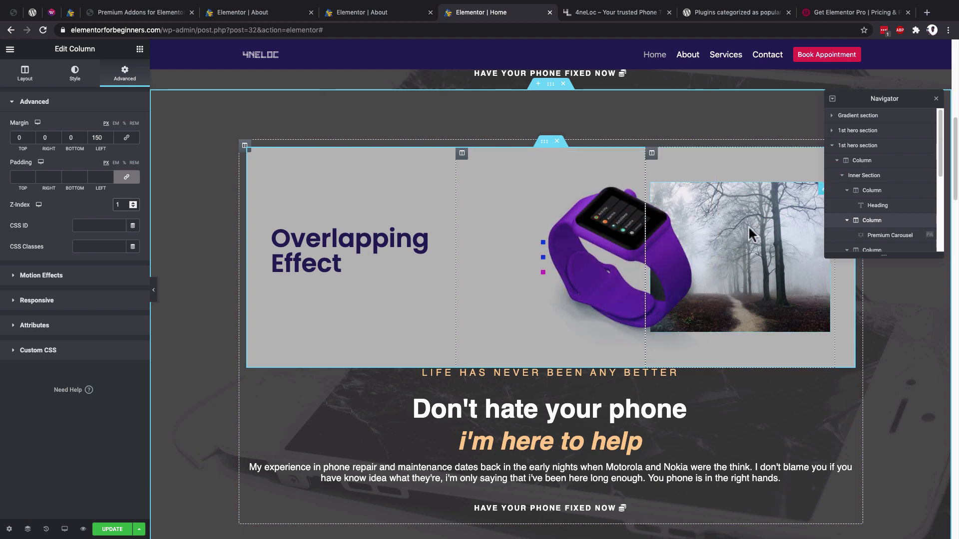
- Change the background color of the inner section containing the "Overlapping Effect" heading to white
click(545, 144)
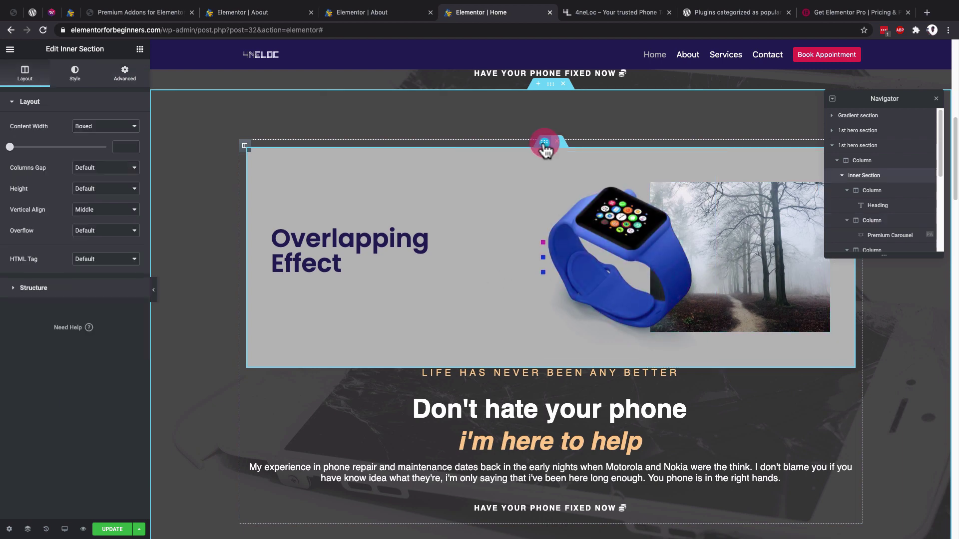
click(72, 75)
click(133, 168)
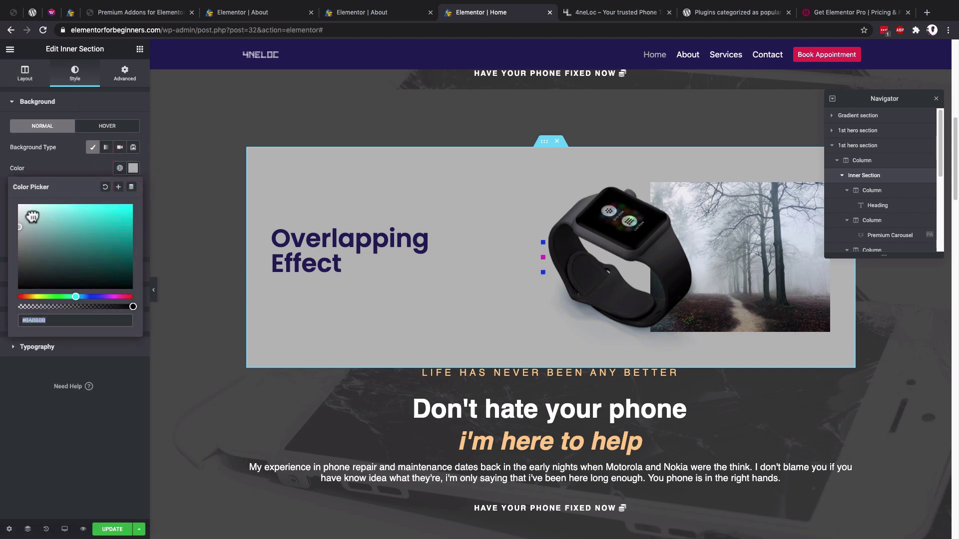
drag(32, 216, 5, 205)
click(5, 205)
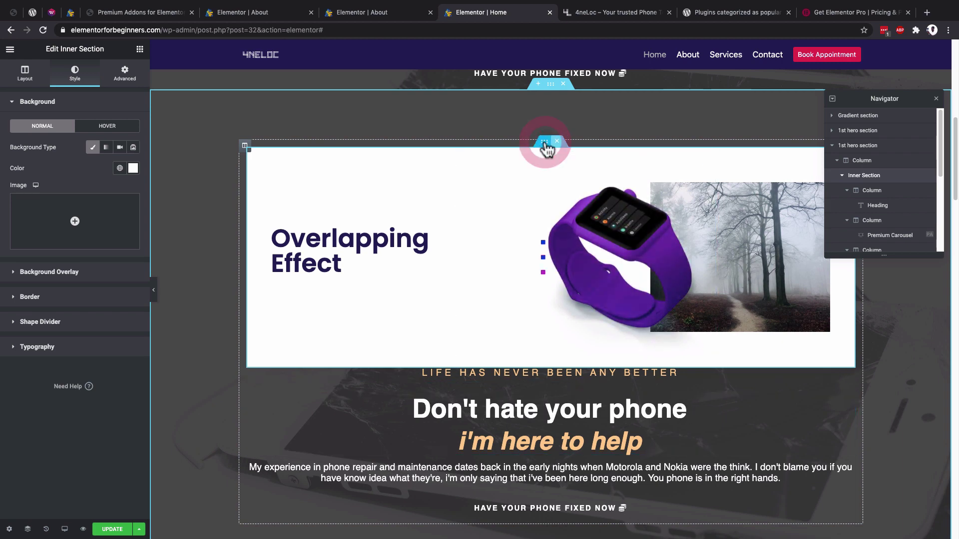
- Set the inner section's top and bottom margins to 50 px, update the page and open its preview
click(125, 74)
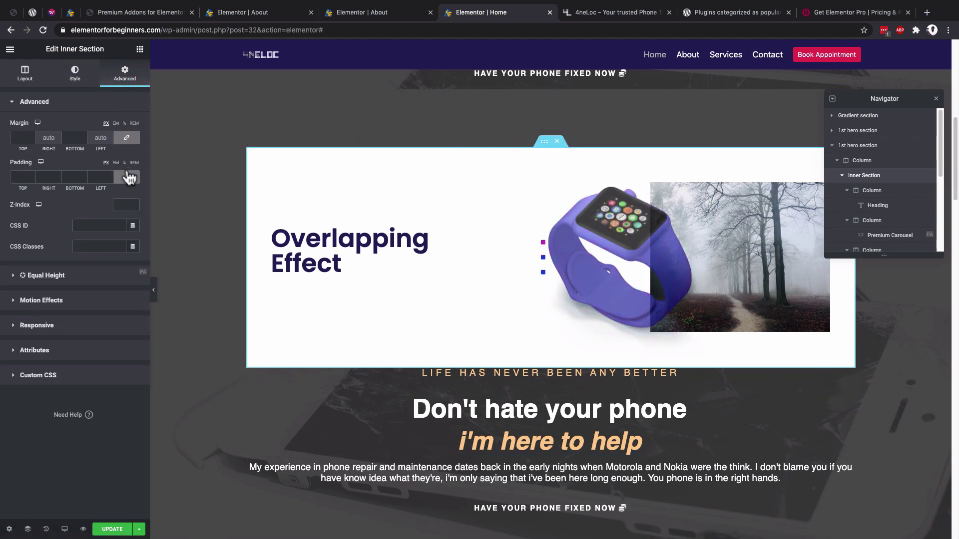
click(18, 138)
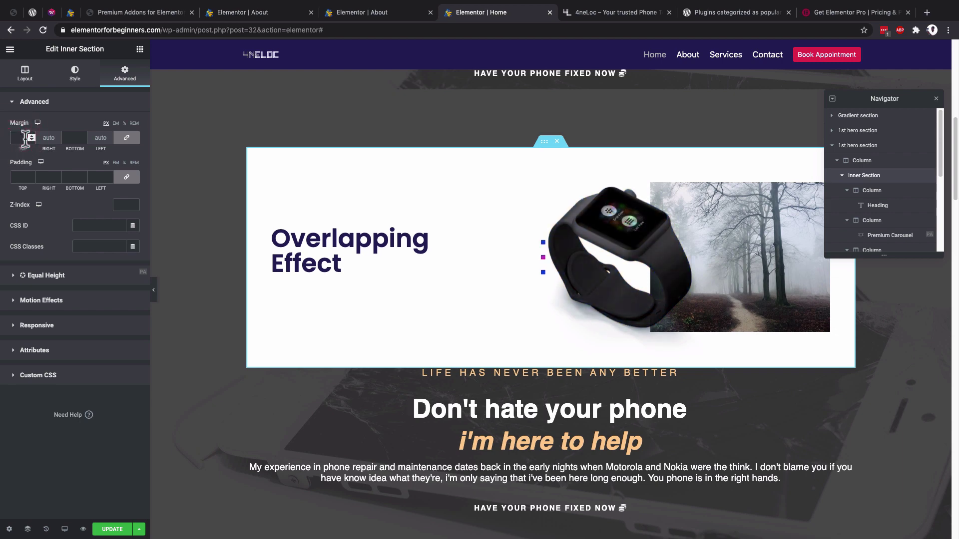
text(20)
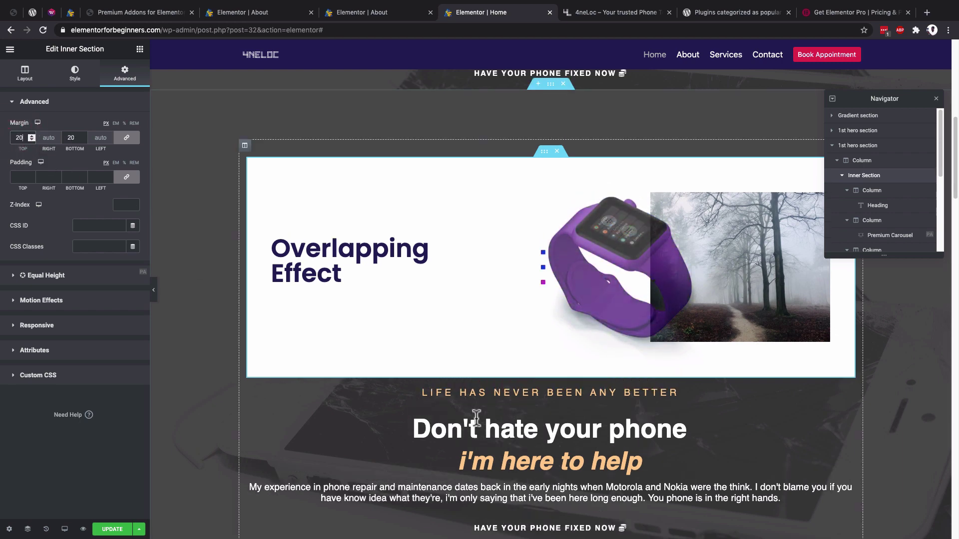
drag(19, 139, 9, 140)
text(5)
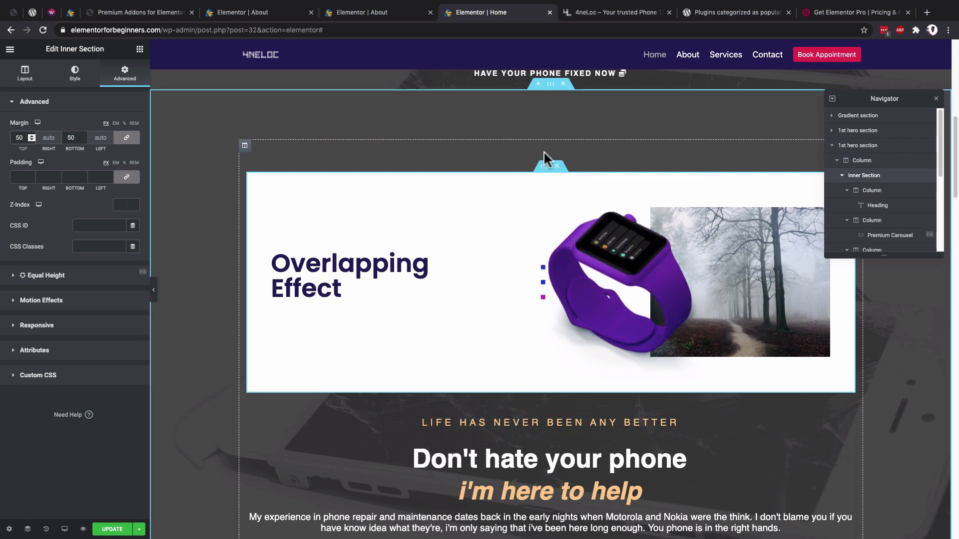
key(BackSpace)
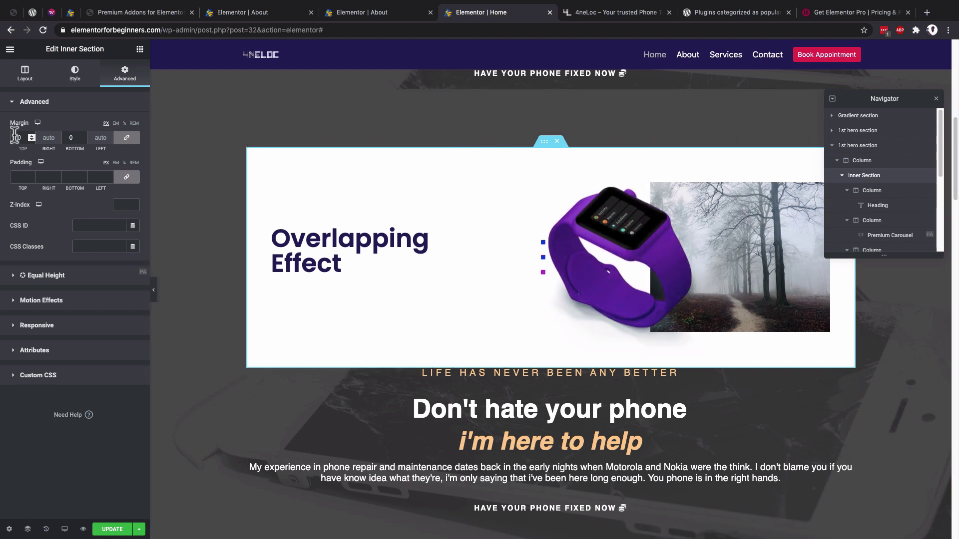
text(5)
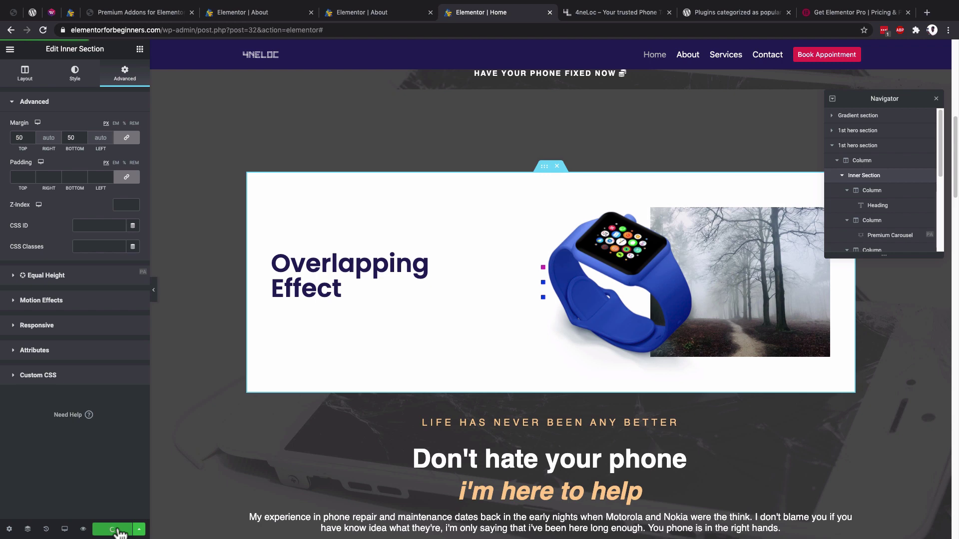
click(83, 529)
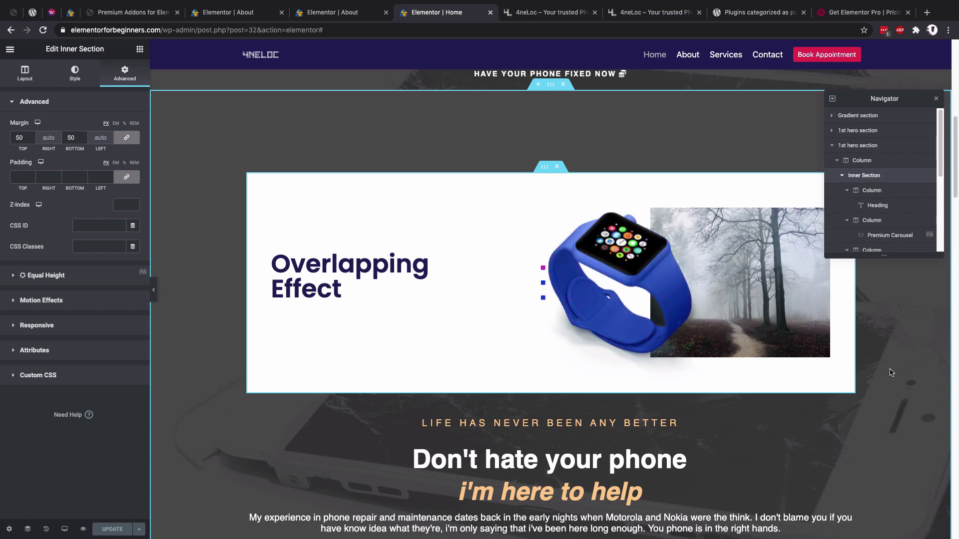
- Review the previewed Home page at desktop width, from the hero through the Overlapping Effect block to the Services section
scroll(892, 371, up, 2)
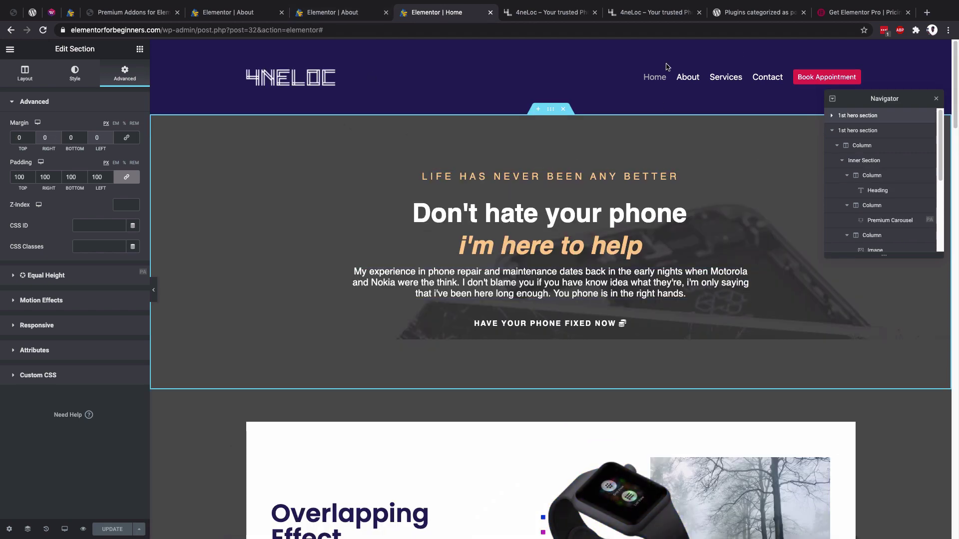
click(636, 14)
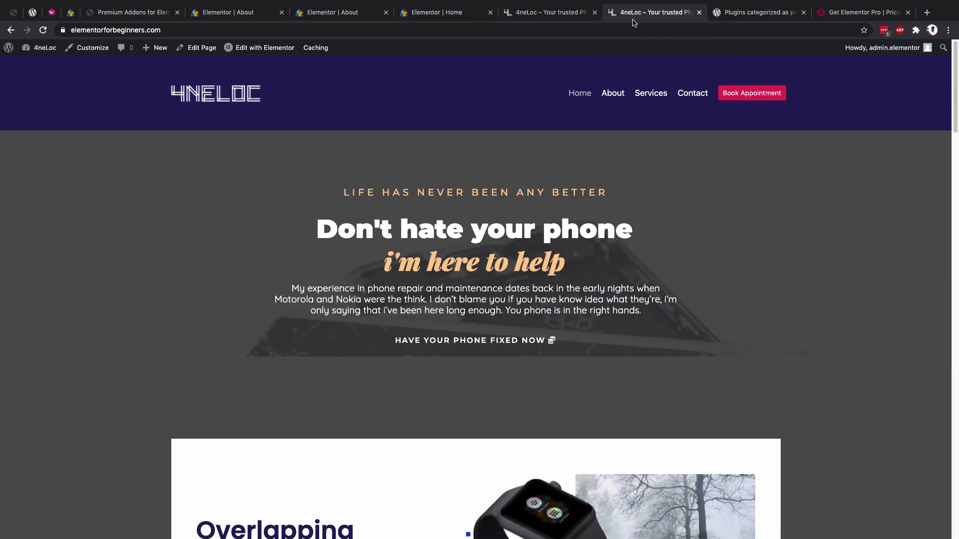
scroll(587, 223, down, 5)
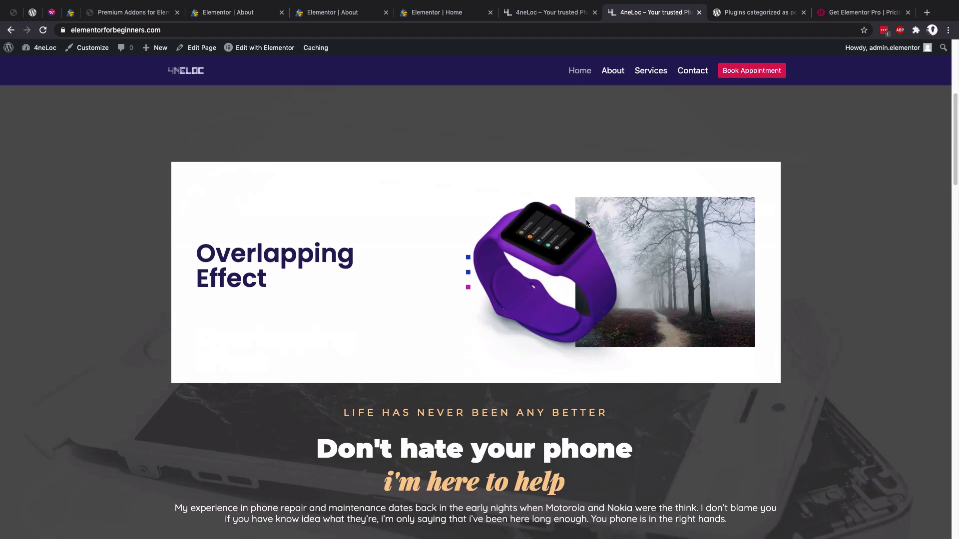
scroll(587, 223, down, 10)
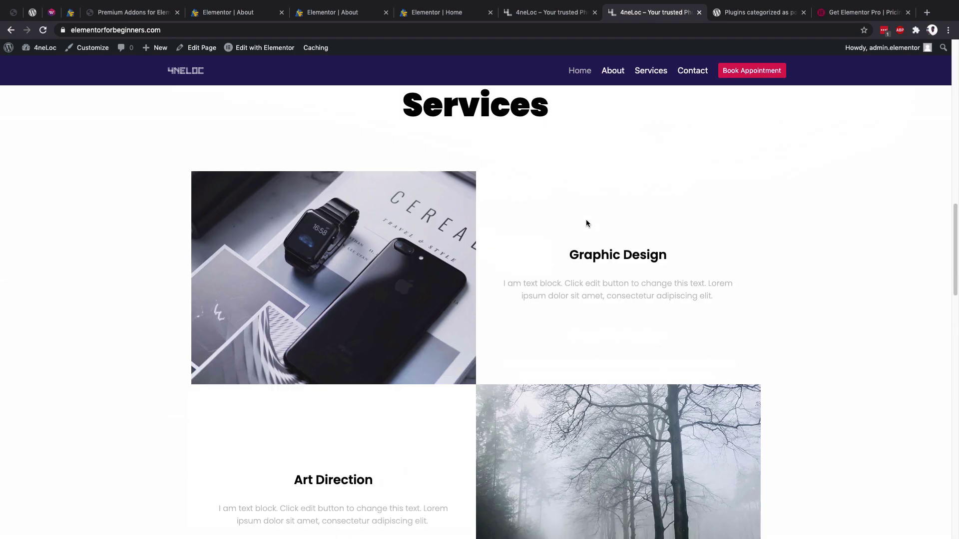
scroll(586, 223, down, 5)
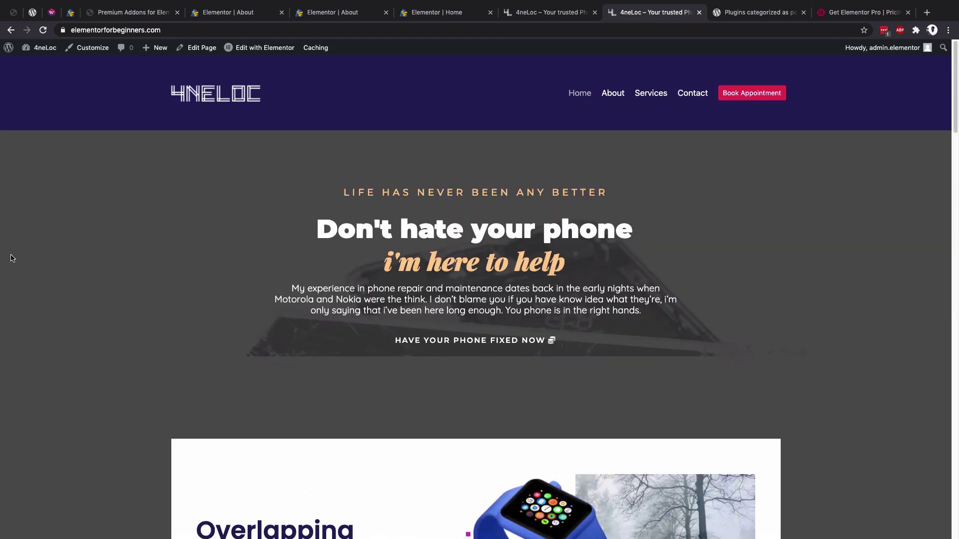
- Inspect the previewed page with the browser's developer tools and emulate an iPhone X
right_click(151, 238)
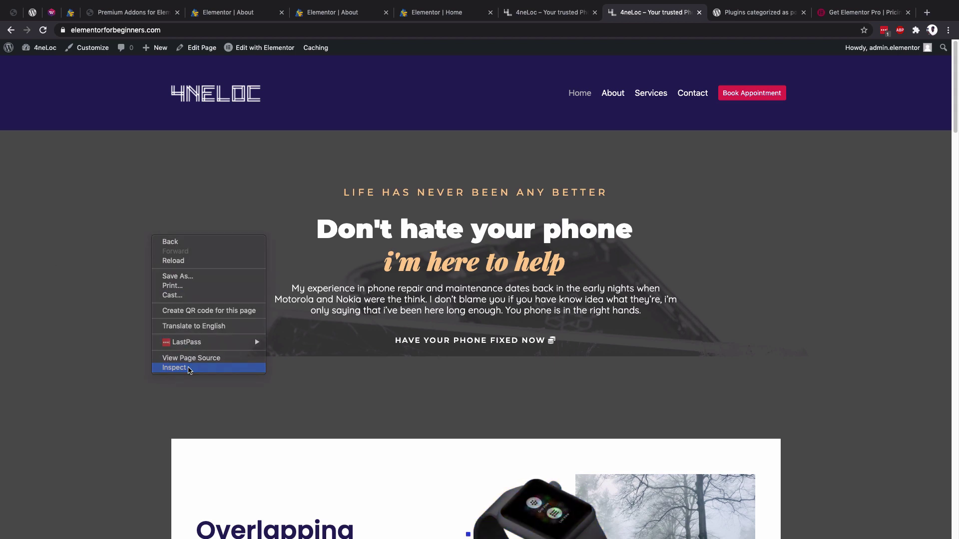
click(189, 370)
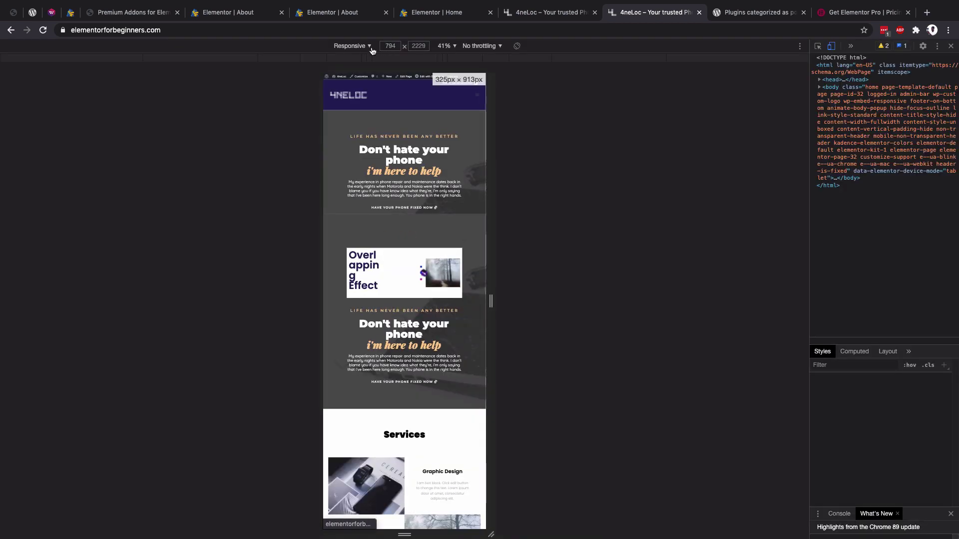
click(369, 46)
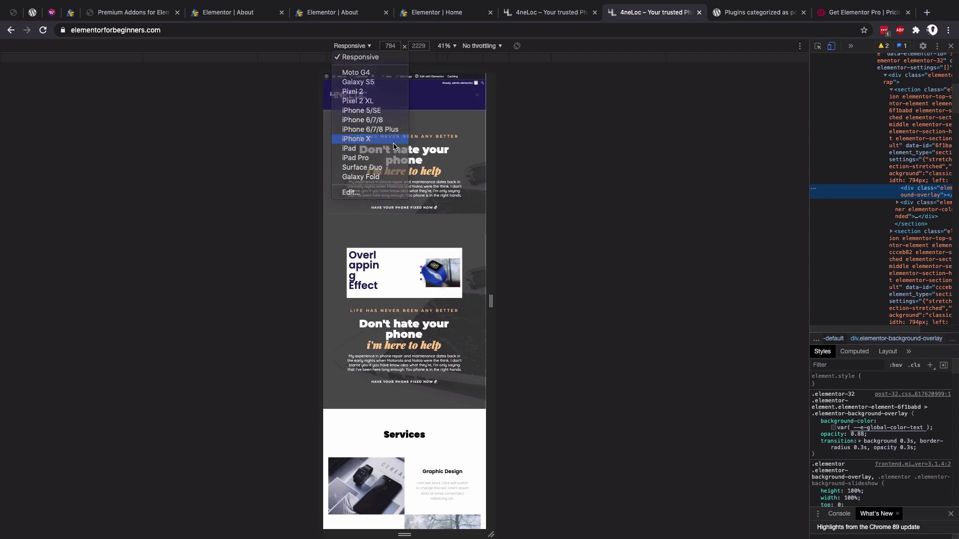
click(372, 141)
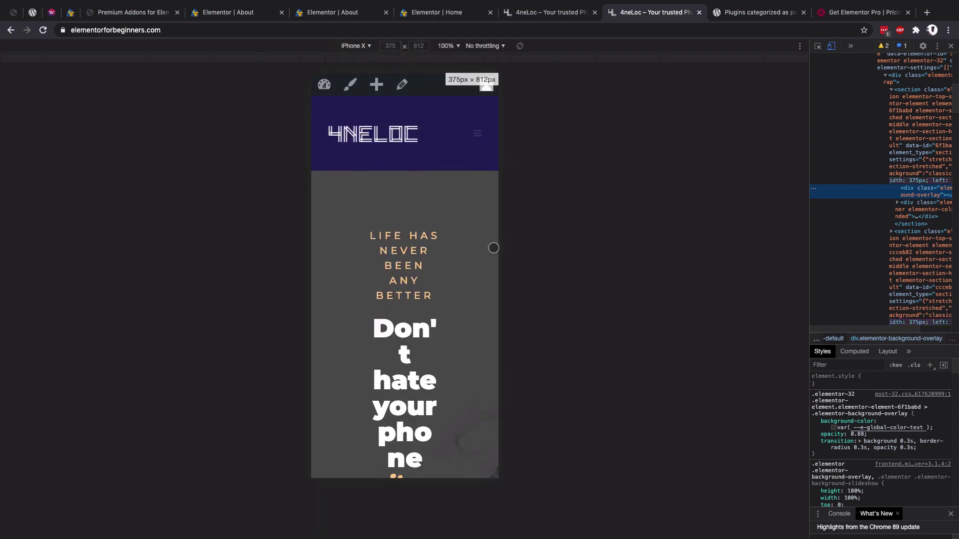
- Examine how the hero, Overlapping Effect, Services and lower sections lay out on the emulated iPhone X
scroll(477, 228, down, 10)
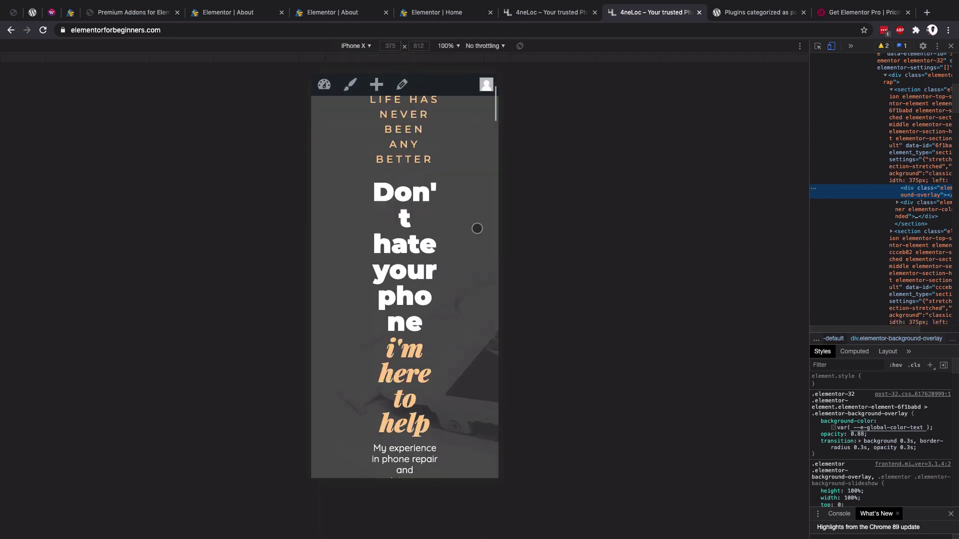
scroll(477, 228, down, 10)
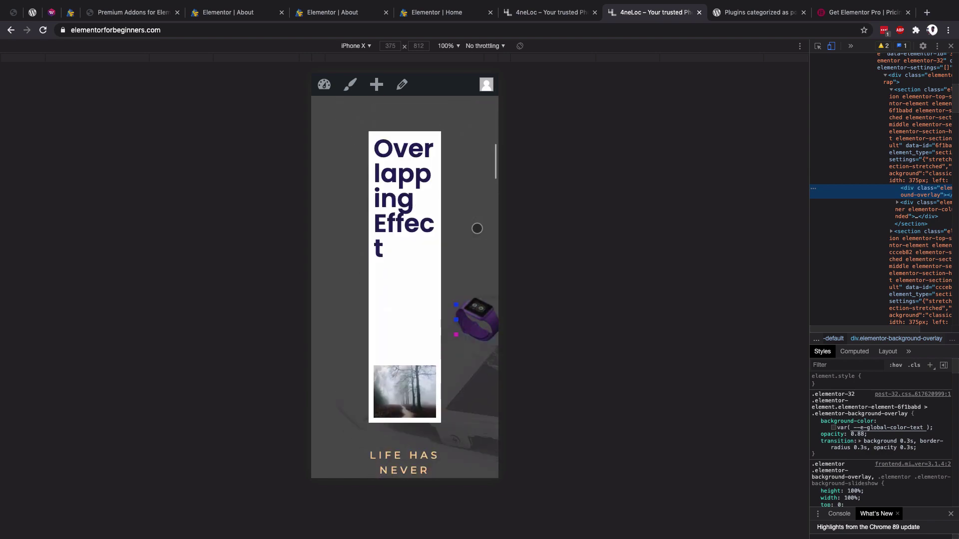
scroll(477, 228, down, 8)
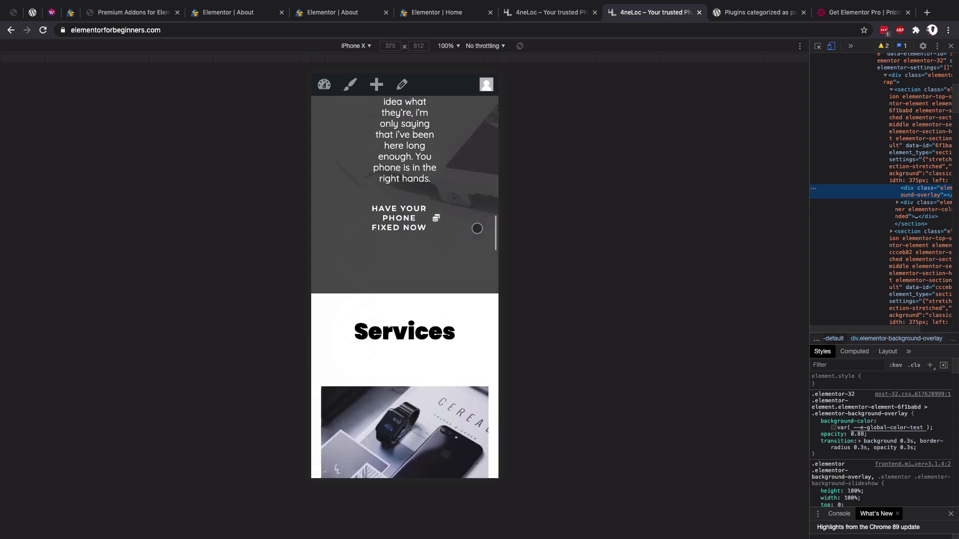
scroll(395, 112, down, 10)
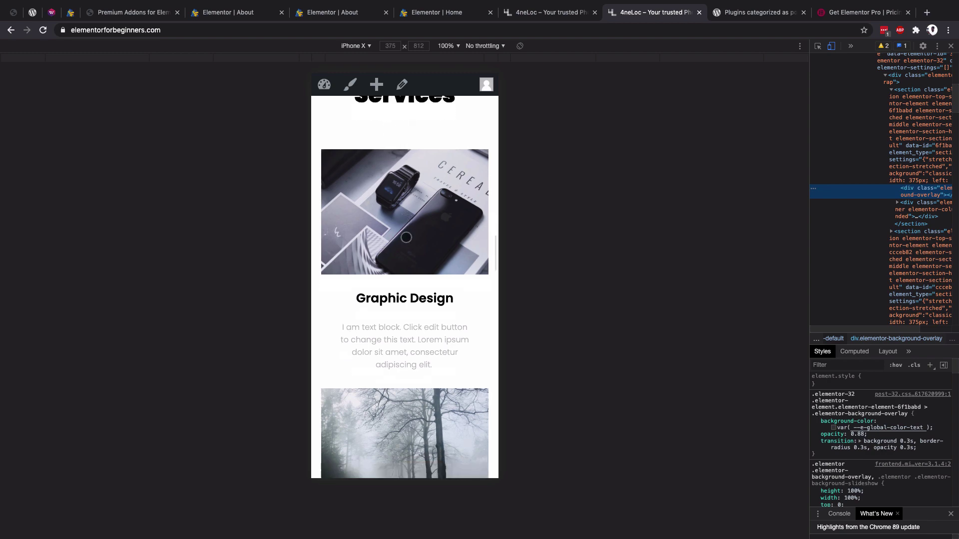
scroll(407, 233, down, 10)
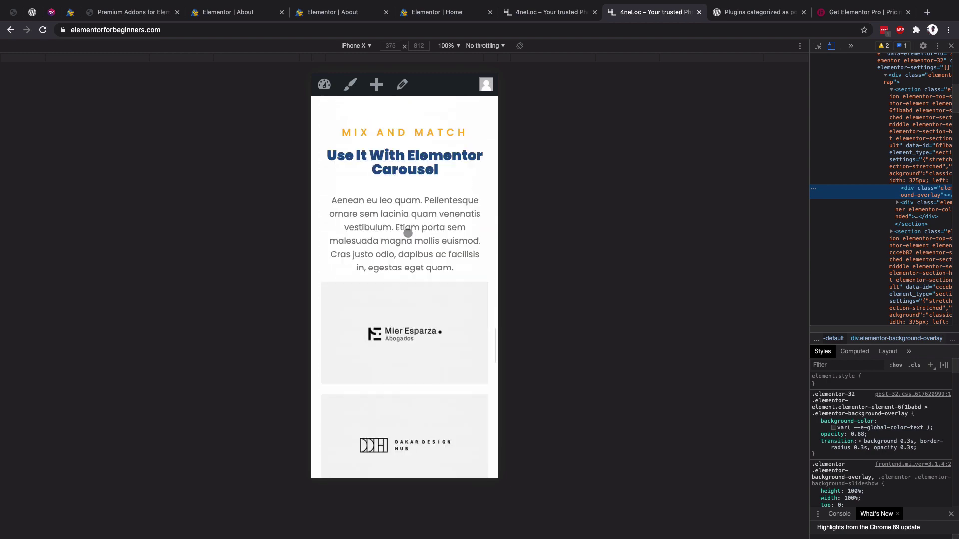
scroll(407, 232, down, 10)
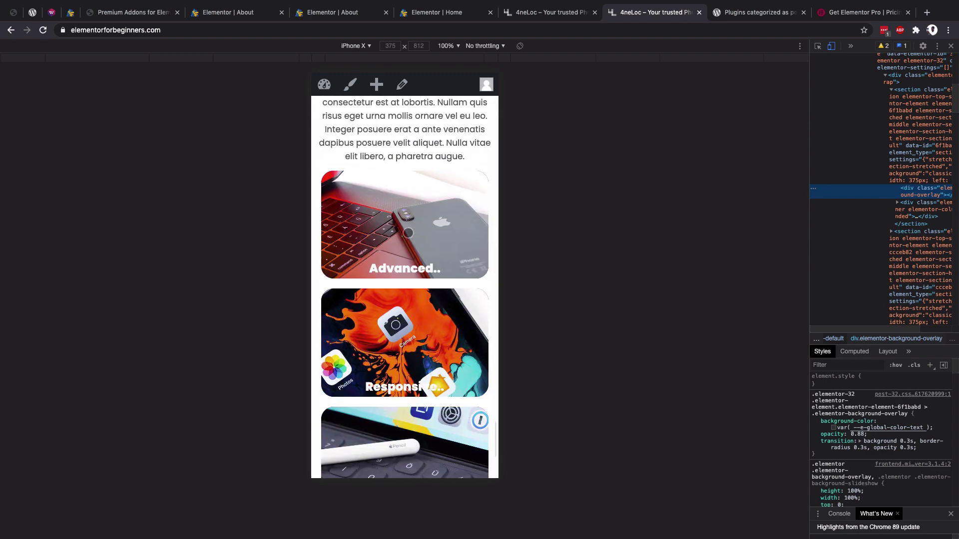
scroll(408, 232, up, 15)
scroll(408, 232, up, 20)
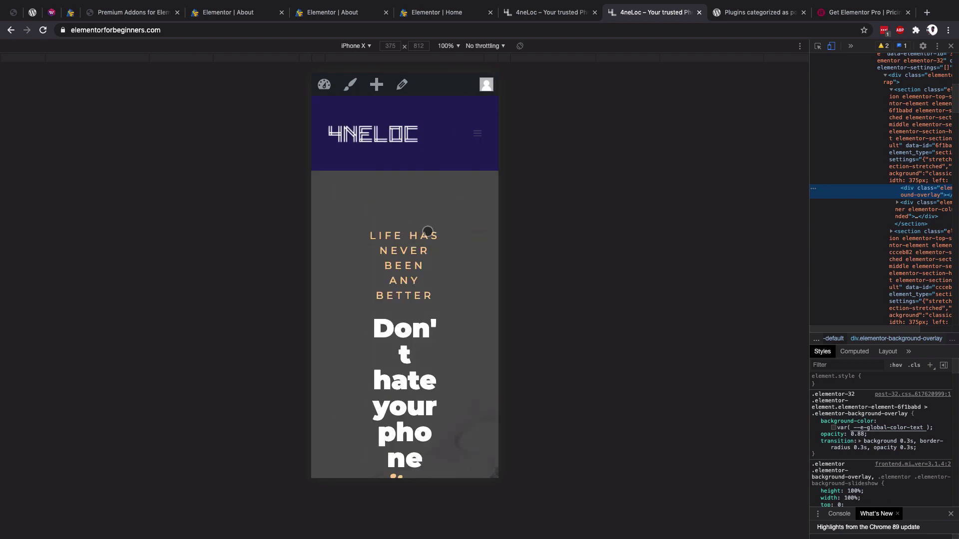
scroll(433, 231, down, 3)
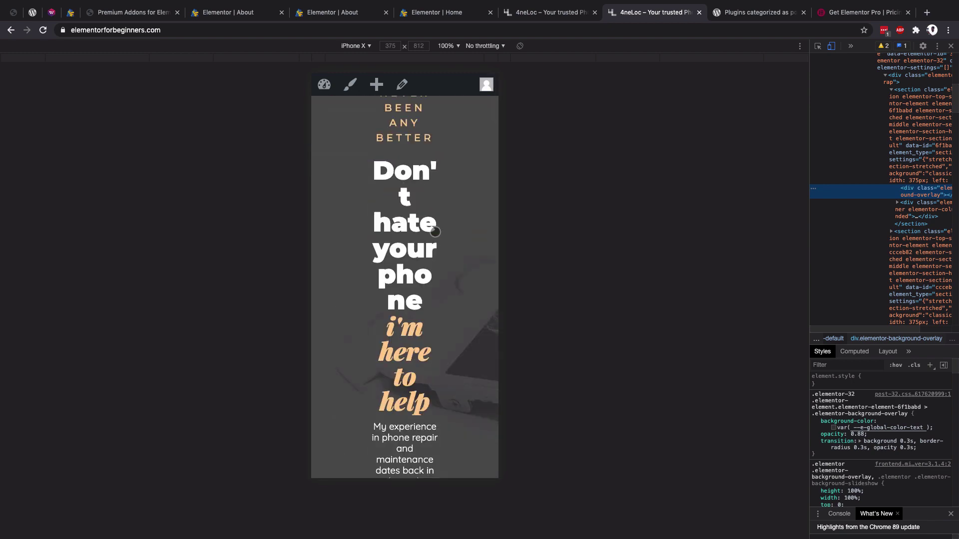
scroll(435, 232, up, 3)
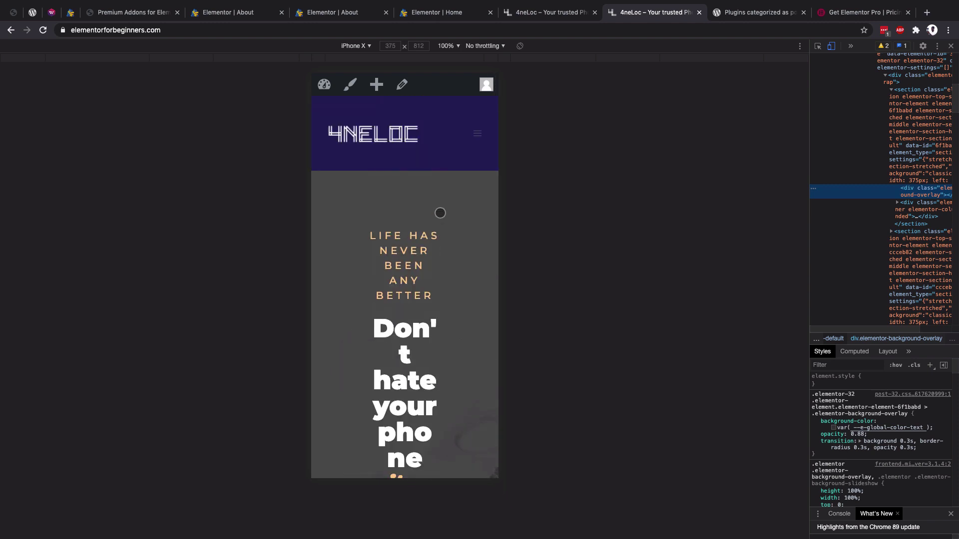
- Emulate a Surface Duo to check the watch's position in the Overlapping Effect section, and return to the Home page's Elementor editor
click(369, 46)
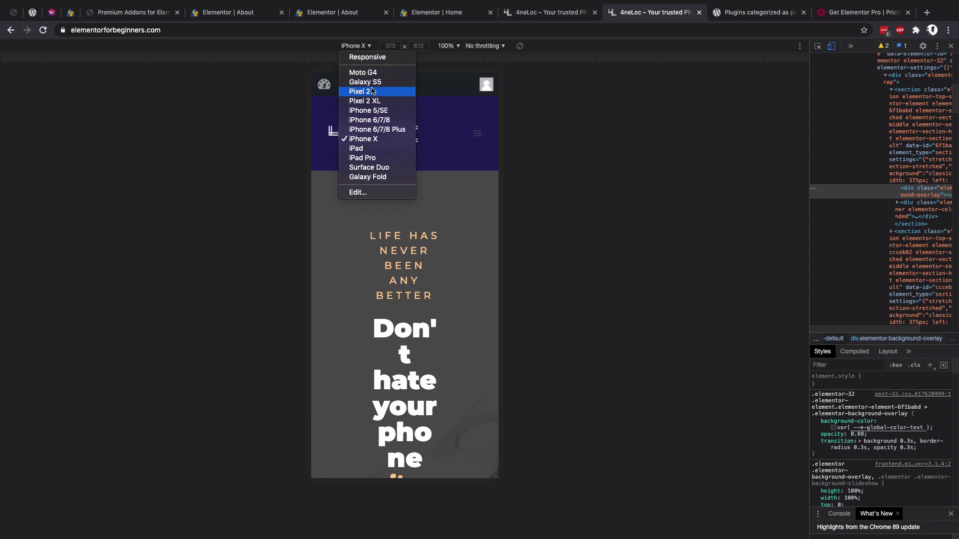
click(371, 168)
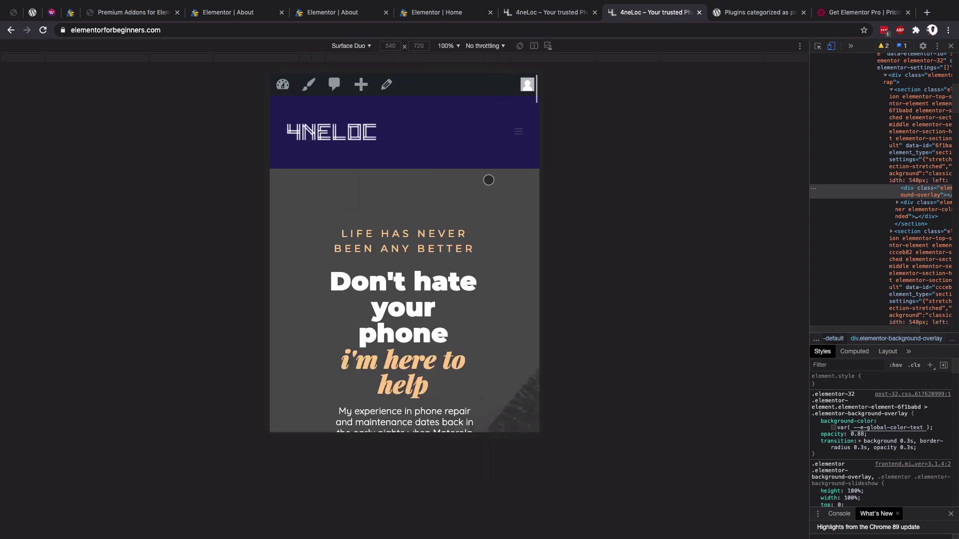
scroll(488, 177, down, 6)
scroll(488, 173, down, 4)
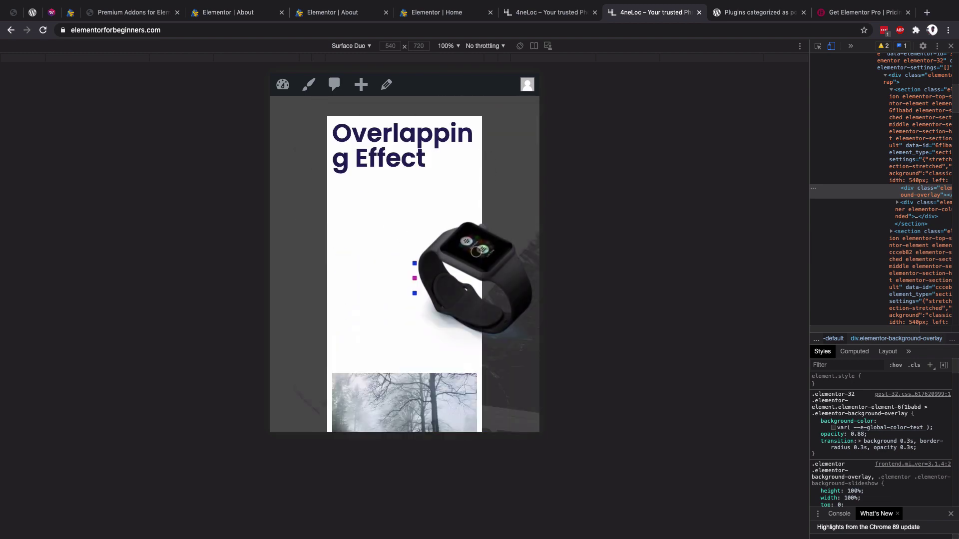
scroll(476, 252, down, 12)
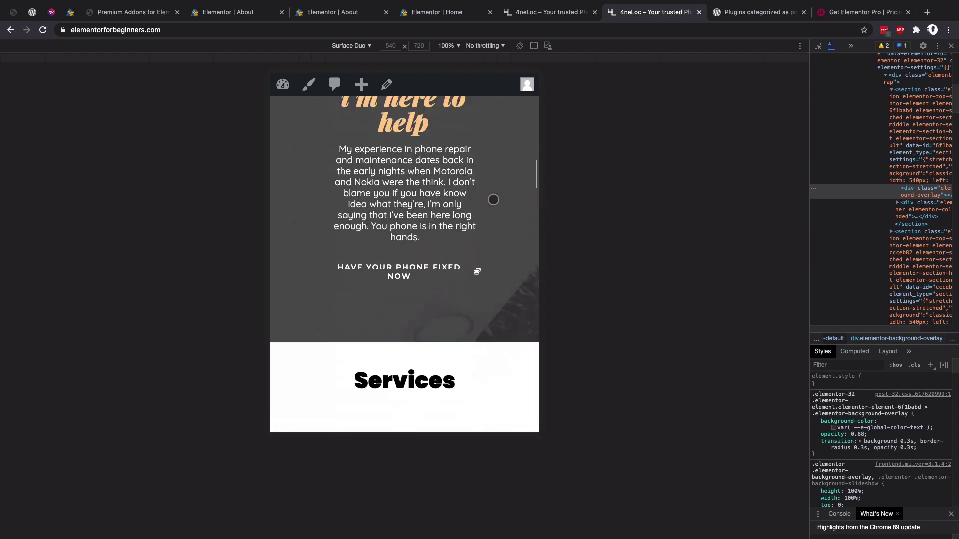
scroll(493, 200, up, 12)
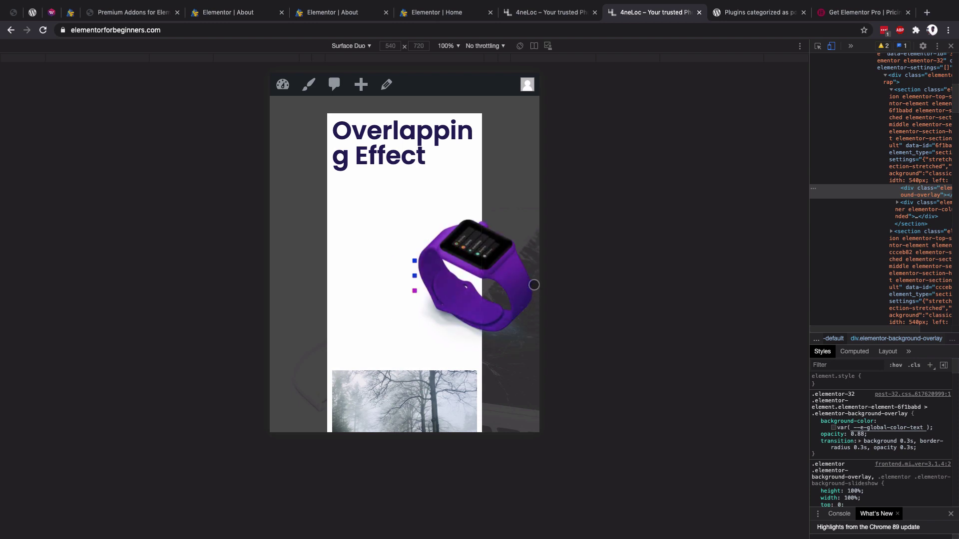
drag(500, 234, 403, 225)
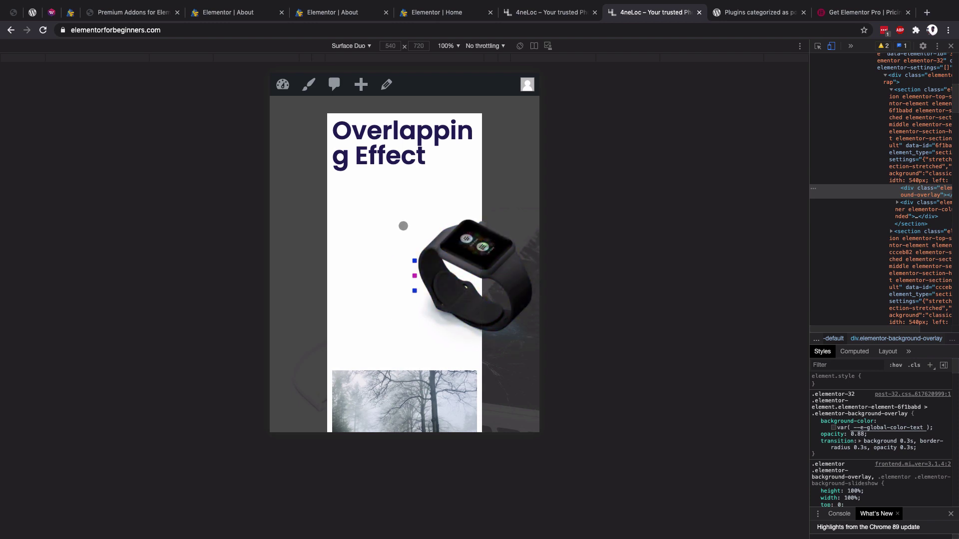
click(330, 12)
click(435, 13)
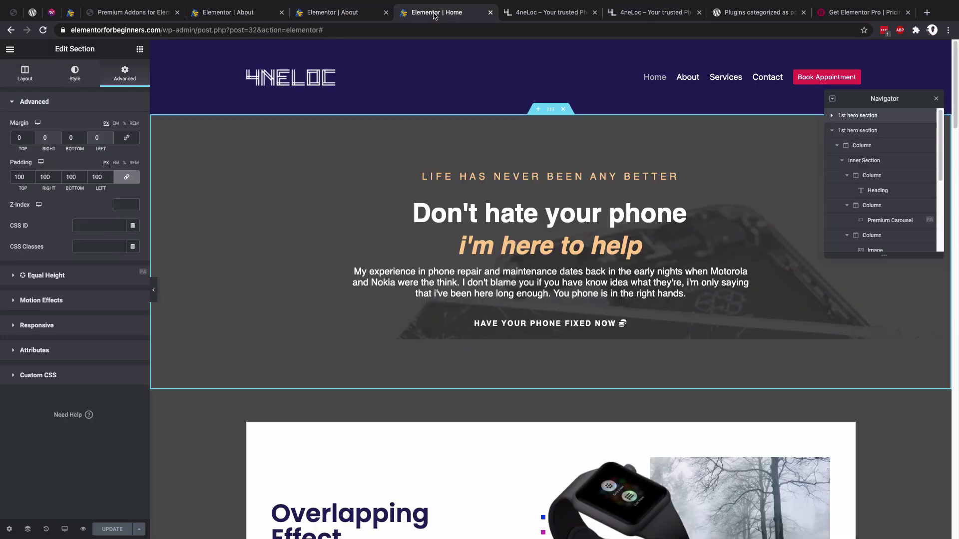
- Switch the Home page's editor preview to tablet size for the Overlapping Effect section
scroll(508, 326, down, 5)
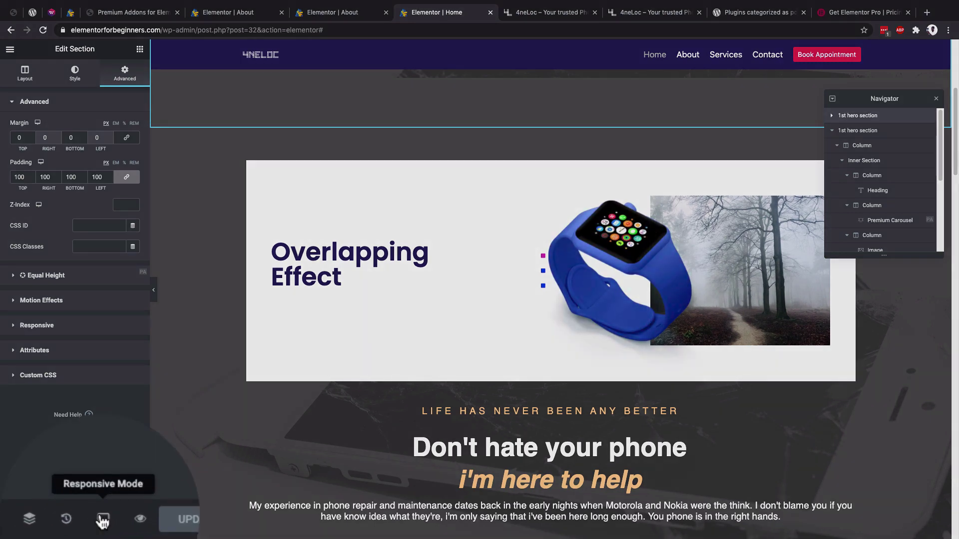
click(102, 520)
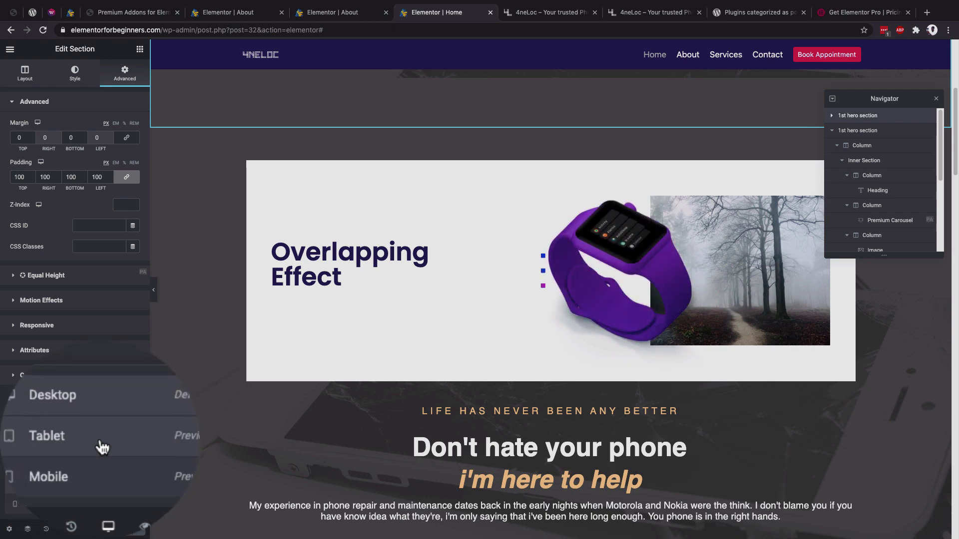
click(65, 482)
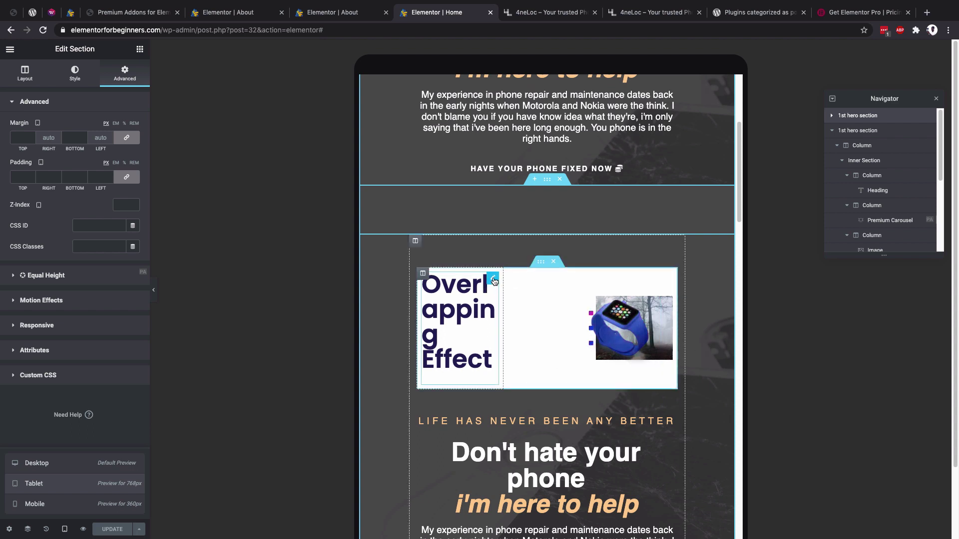
- Set the Overlapping Effect heading's tablet font size to 24 px in its typography settings
click(493, 281)
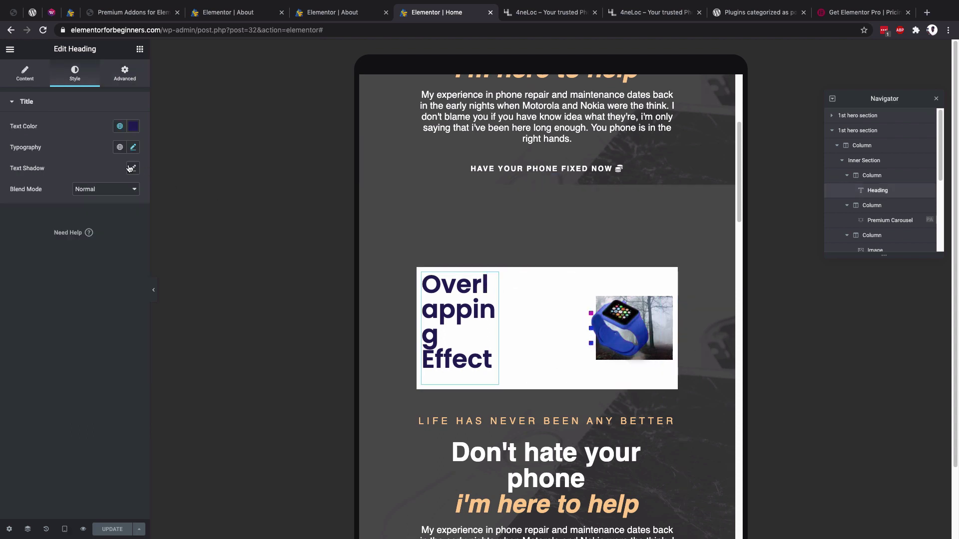
click(134, 147)
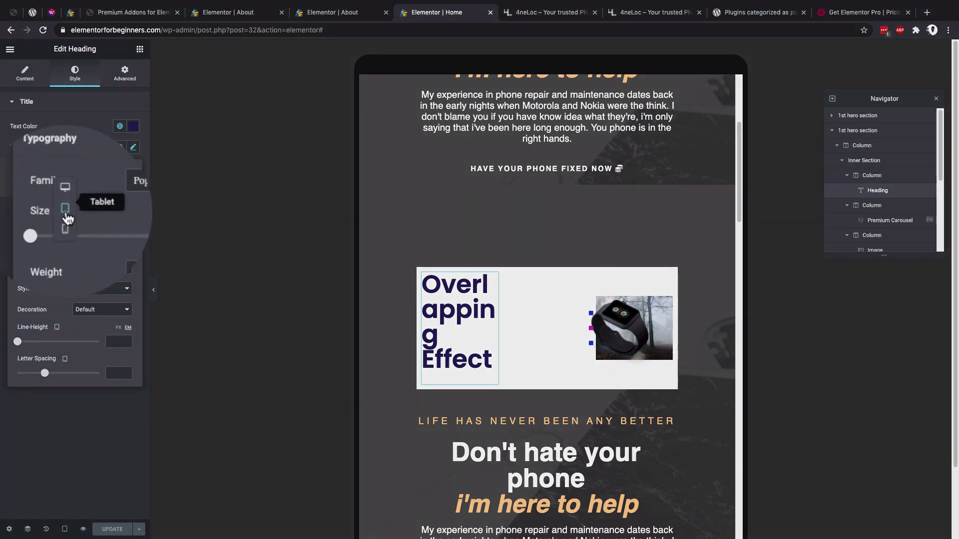
mouse_move(38, 210)
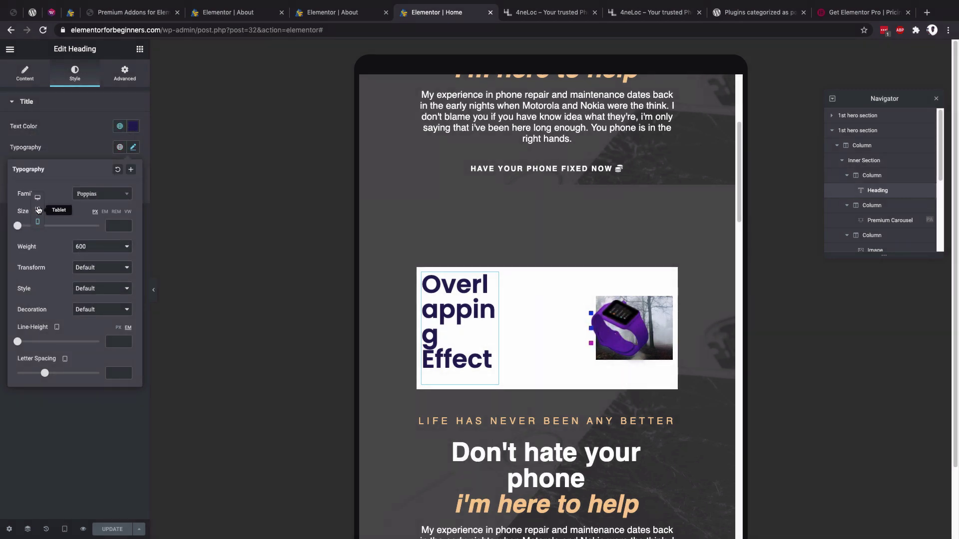
click(39, 199)
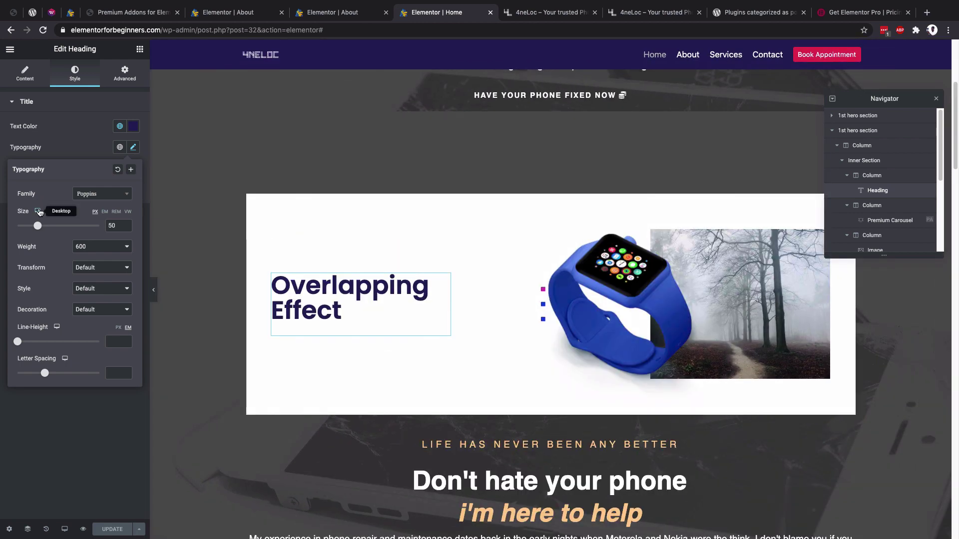
click(42, 237)
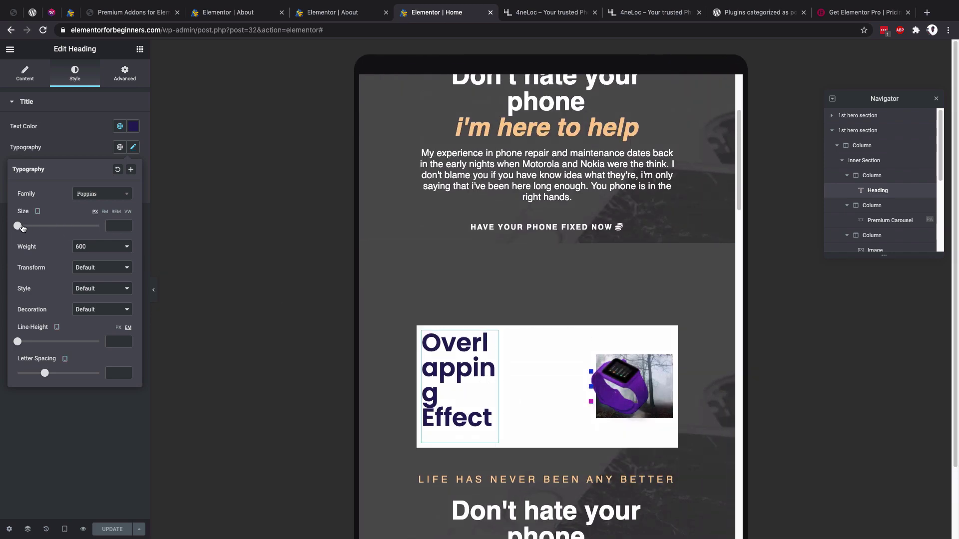
mouse_move(19, 228)
mouse_down()
mouse_move(35, 230)
mouse_move(27, 230)
mouse_up()
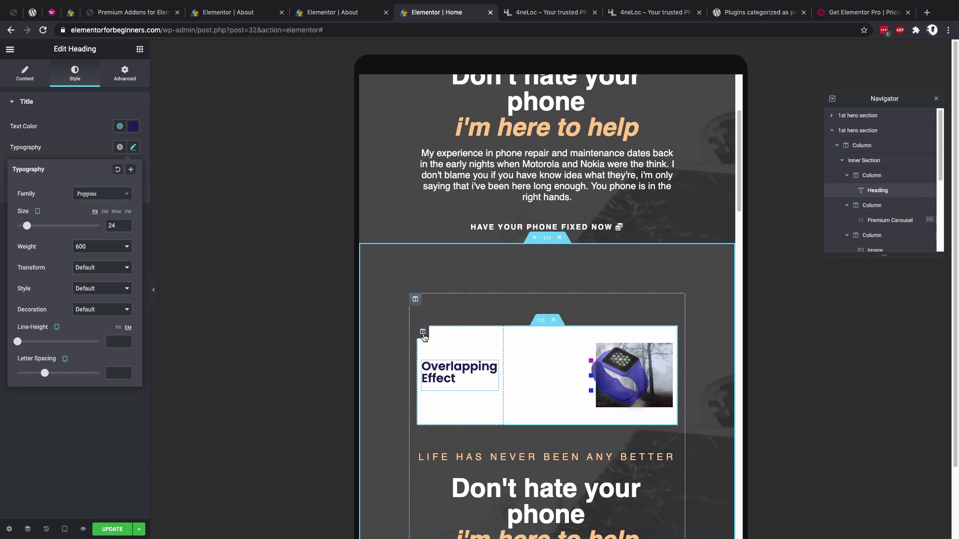
- Examine the tablet settings of the Overlapping Effect section, its inner section and the heading, carousel and image columns
click(422, 334)
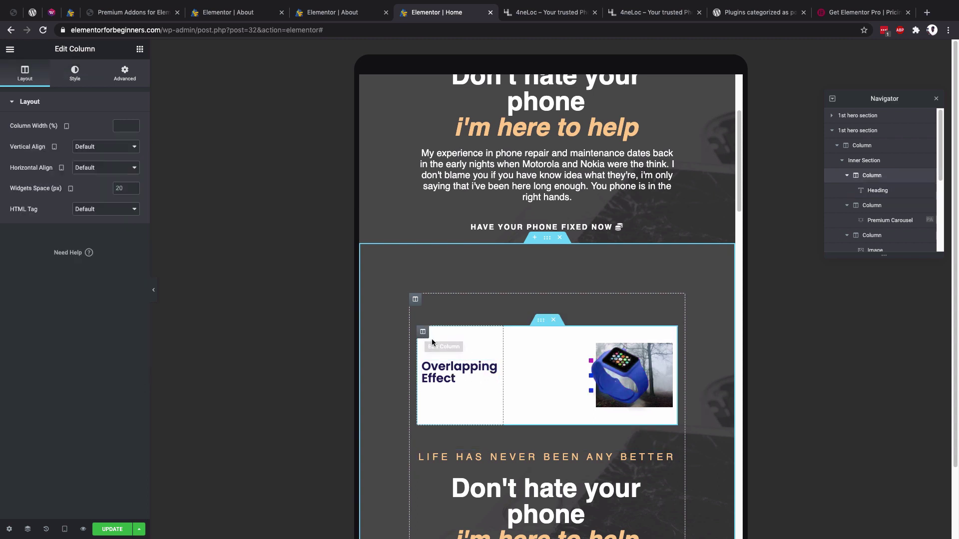
click(510, 333)
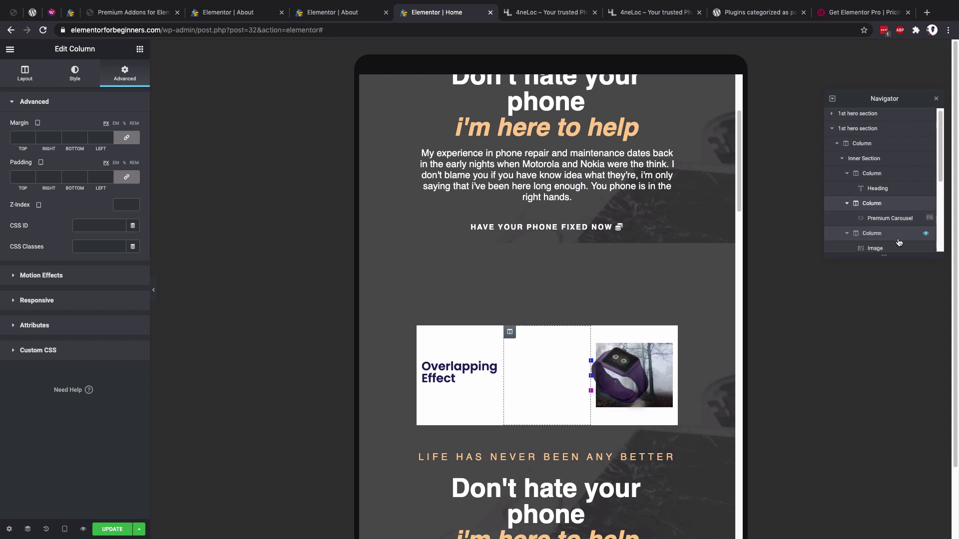
scroll(883, 200, down, 1)
scroll(884, 193, up, 1)
click(867, 131)
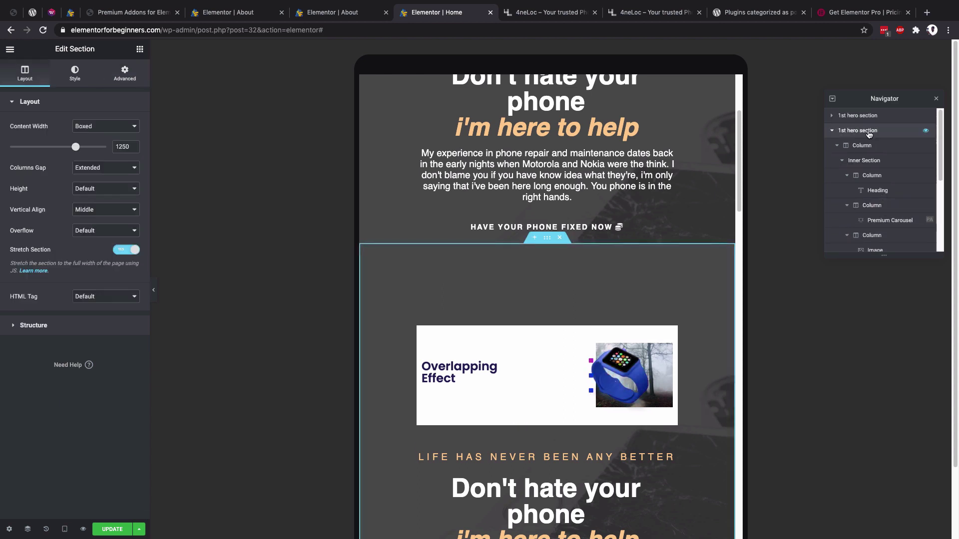
click(869, 145)
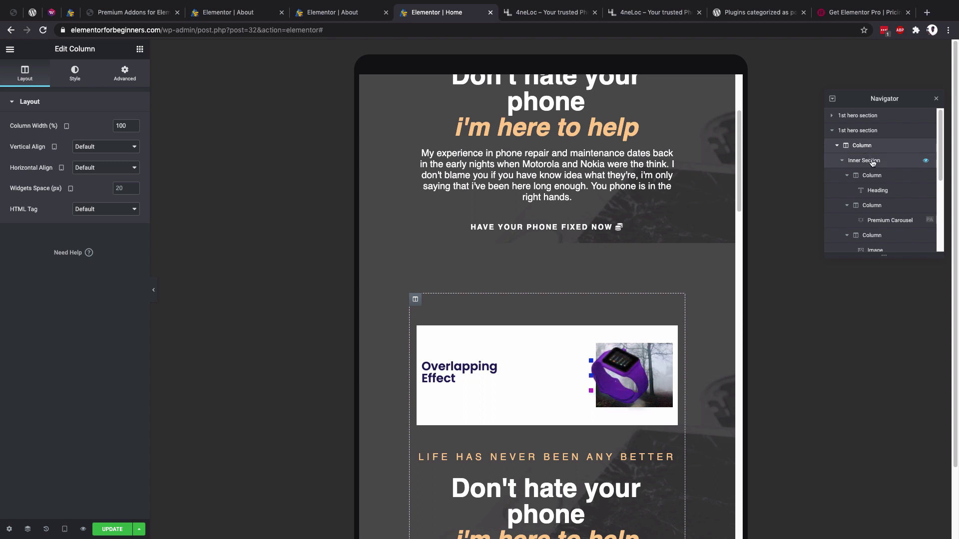
click(864, 161)
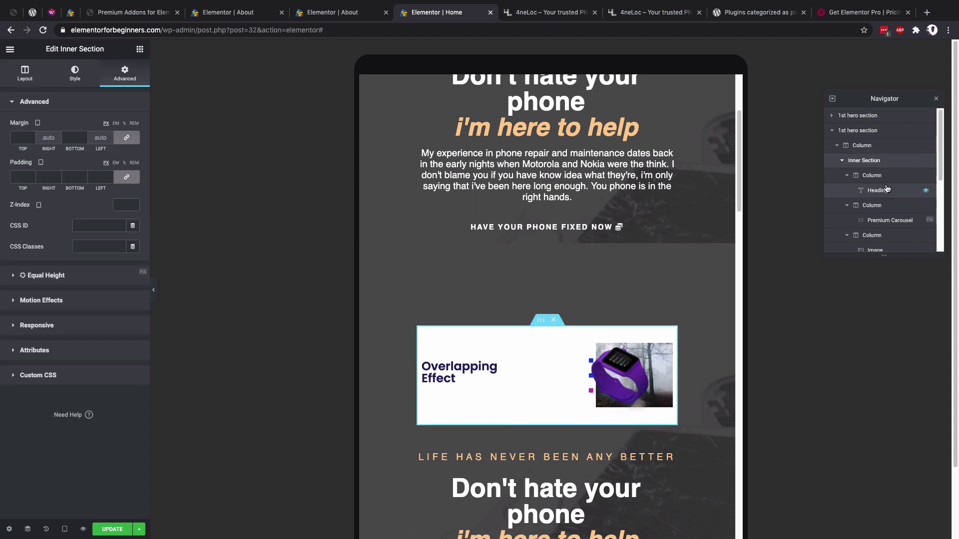
click(877, 177)
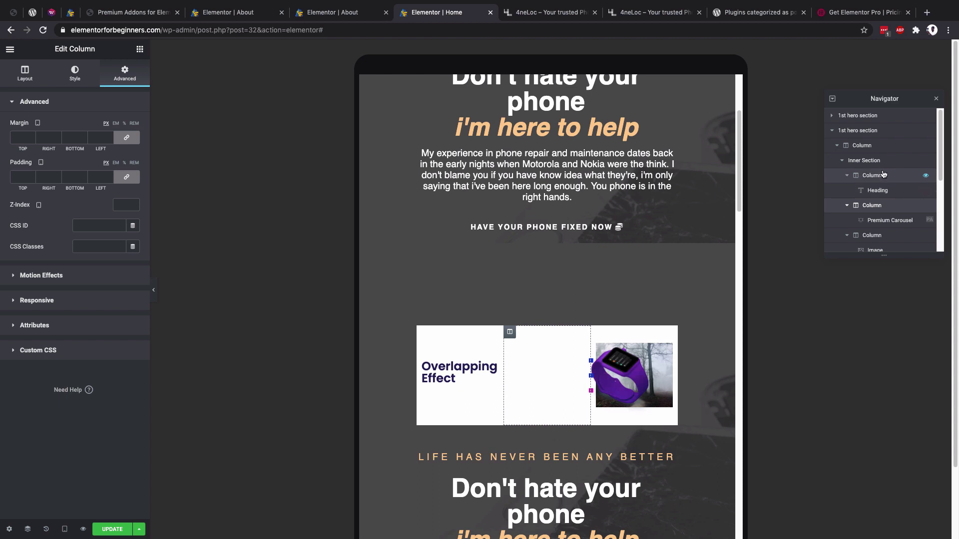
click(877, 206)
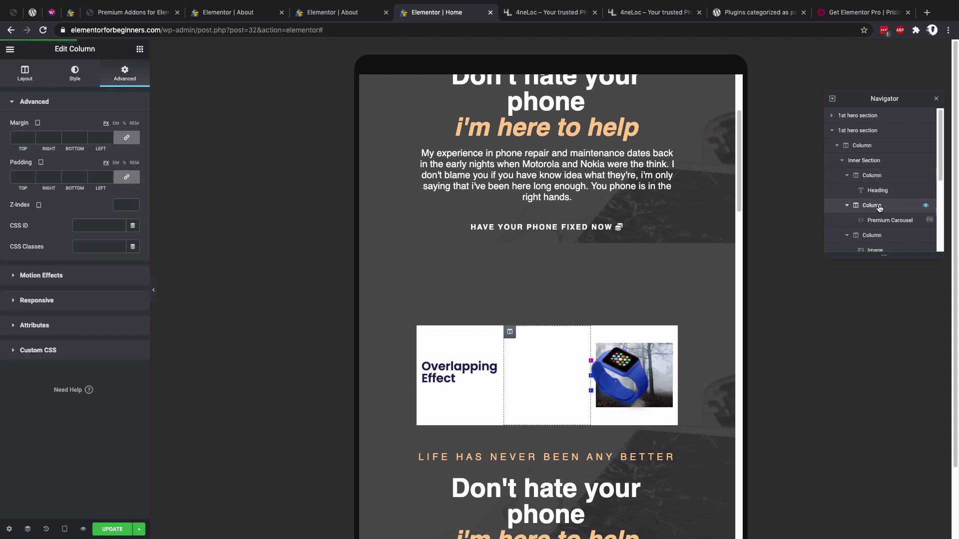
click(880, 237)
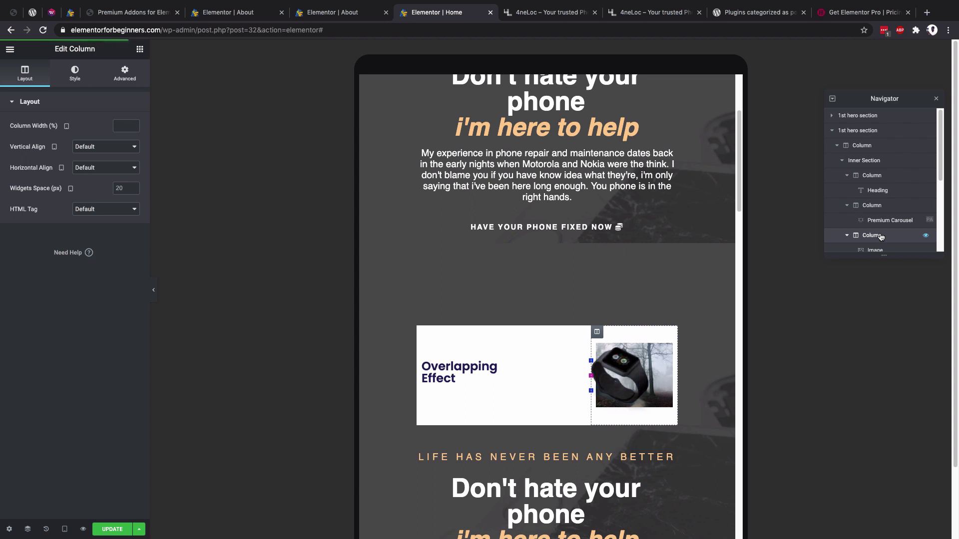
- Try a tablet width of 40% on the heading column, and settle on 50%
click(882, 177)
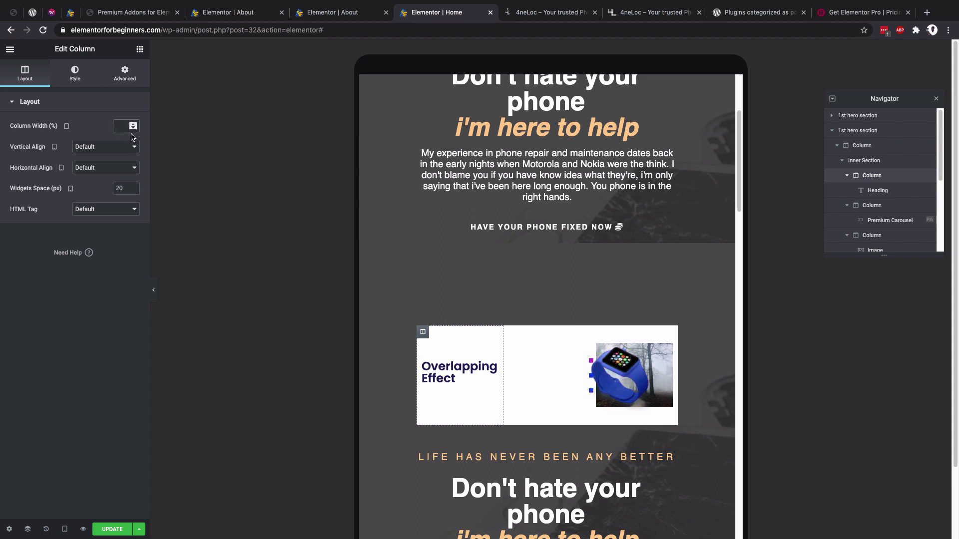
text(40)
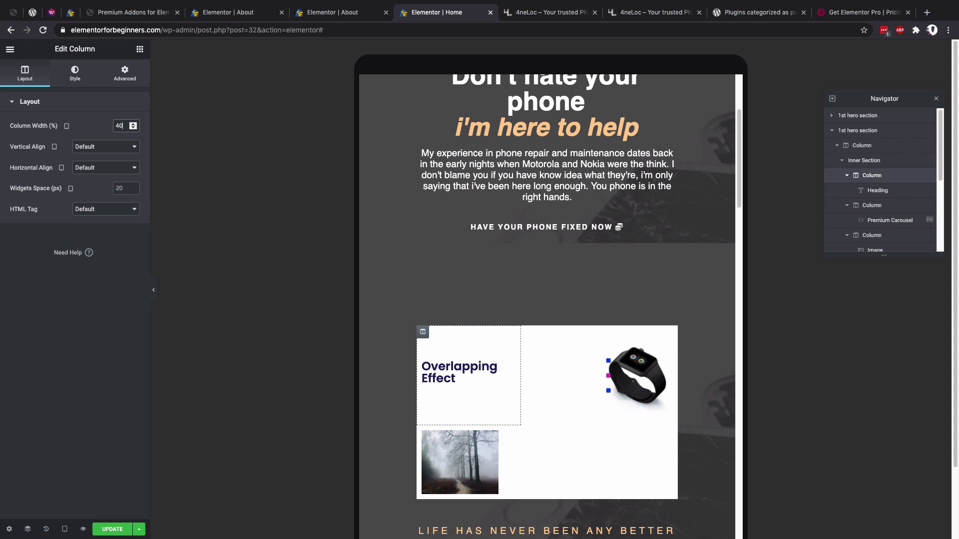
key(BackSpace)
key(BackSpace)
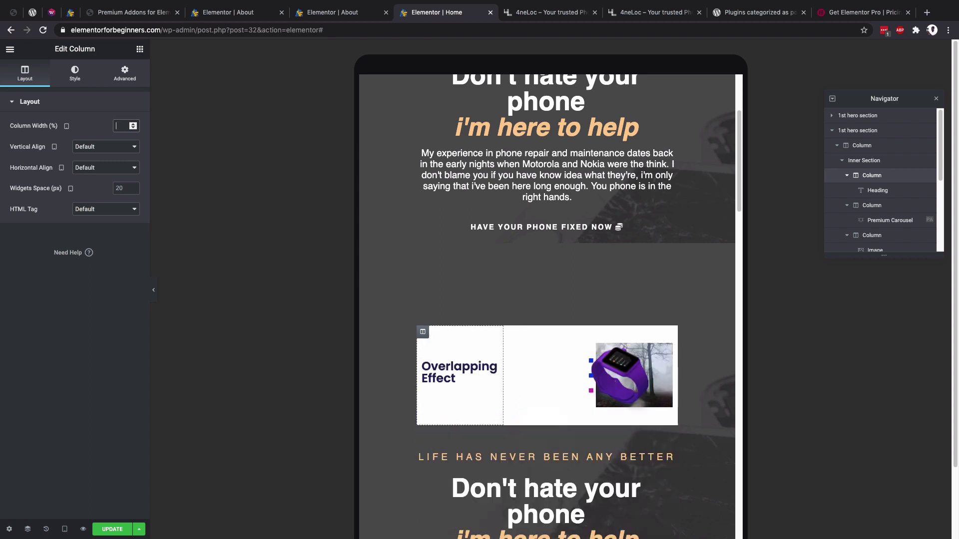
text(50)
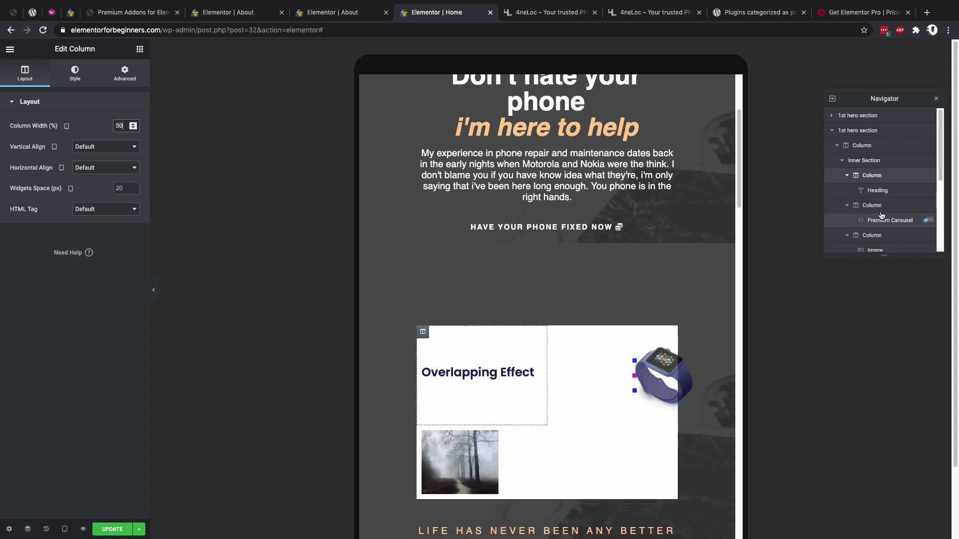
- Set the tablet column widths to 22% for the carousel column and 25% for the image column
key(BackSpace)
key(BackSpace)
text(225)
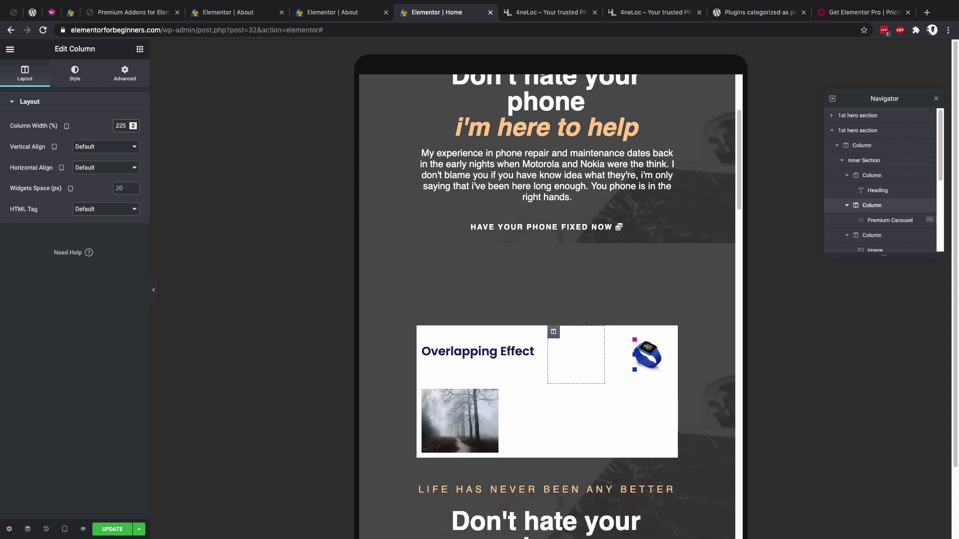
key(BackSpace)
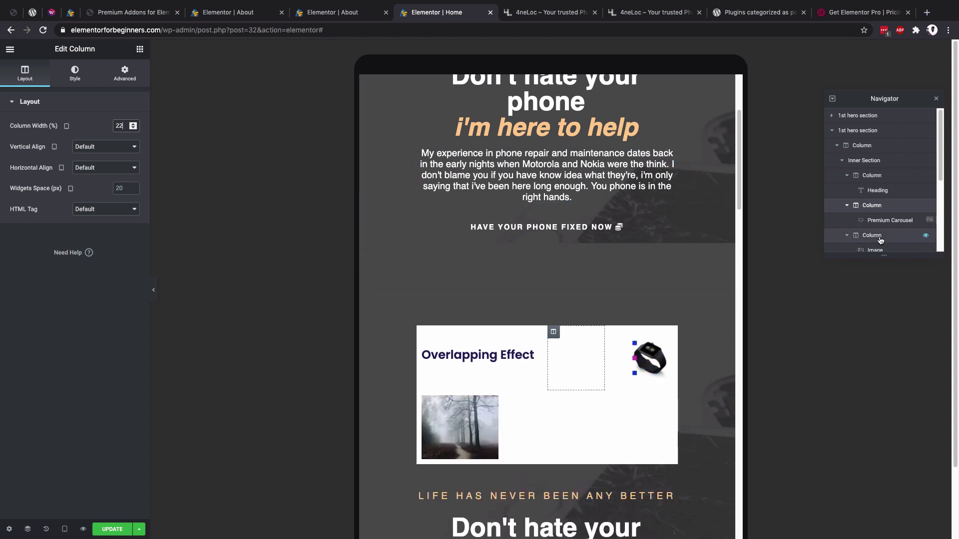
click(880, 239)
text(25)
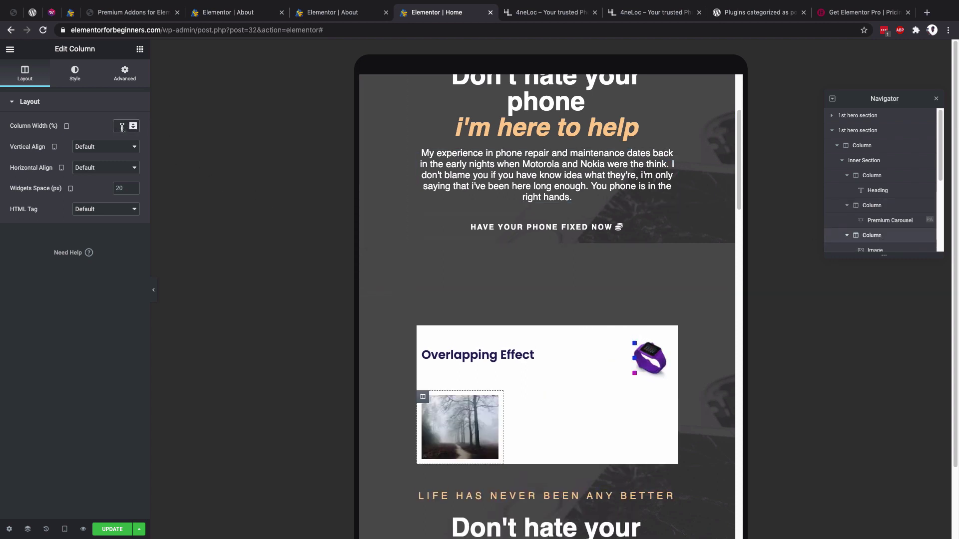
- Unlink the carousel column's tablet margins and set the left margin to 70 px, keeping the other sides at 0
click(553, 334)
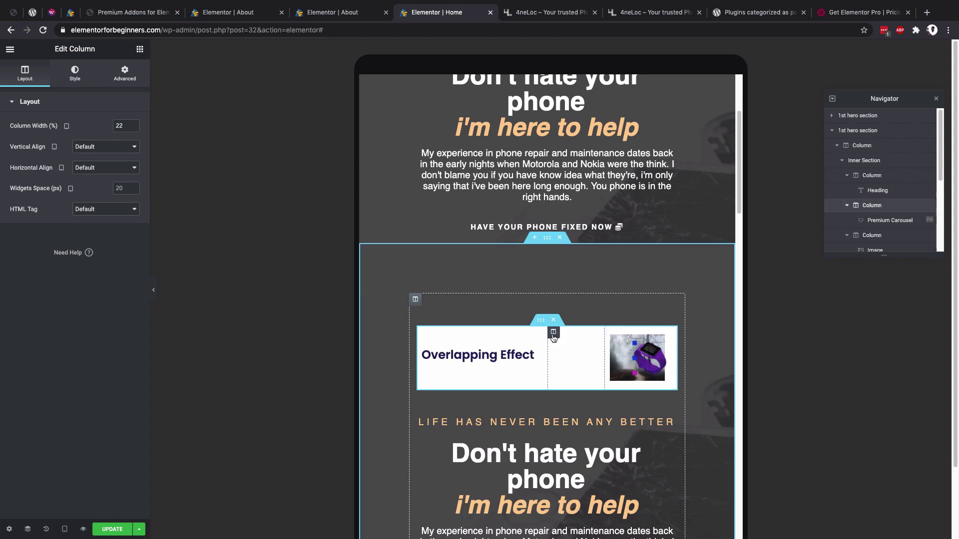
click(125, 74)
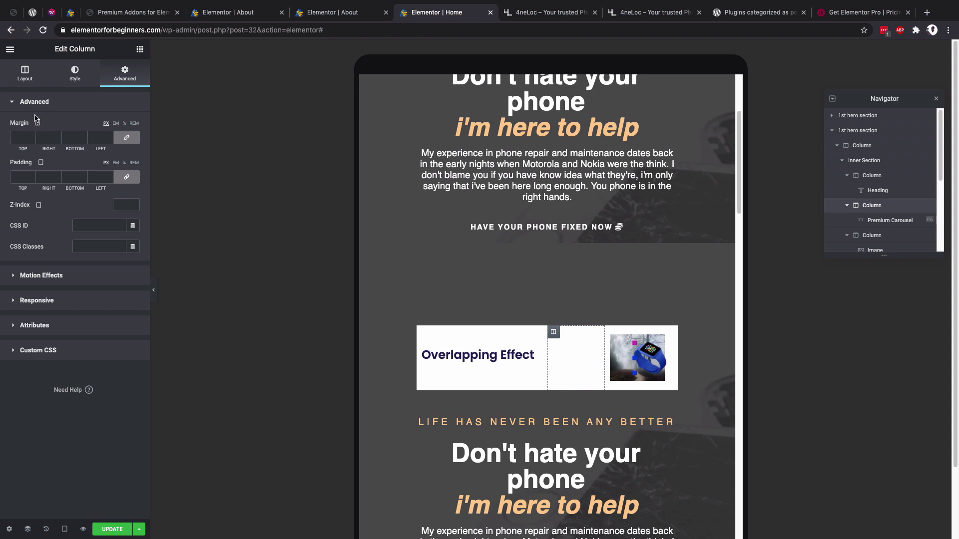
click(126, 139)
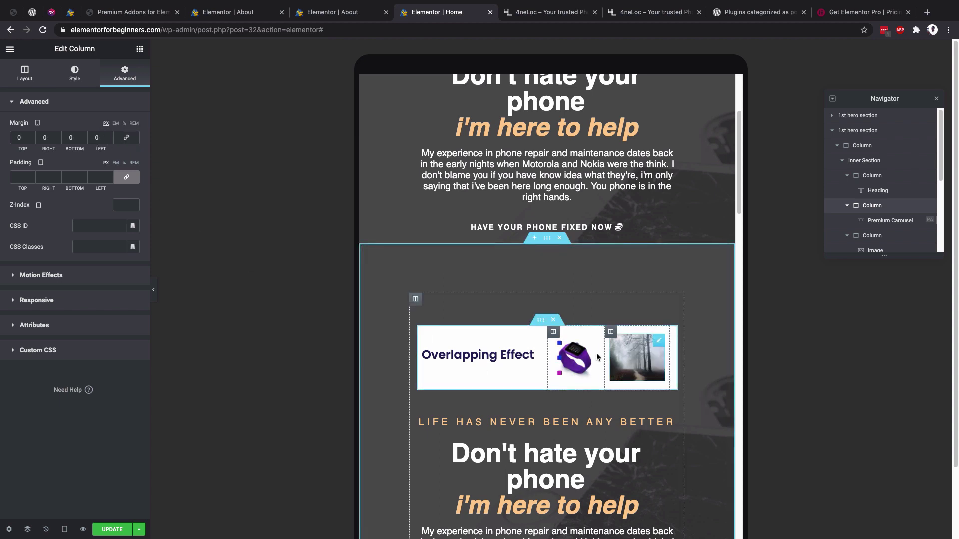
drag(99, 140, 52, 140)
text(50)
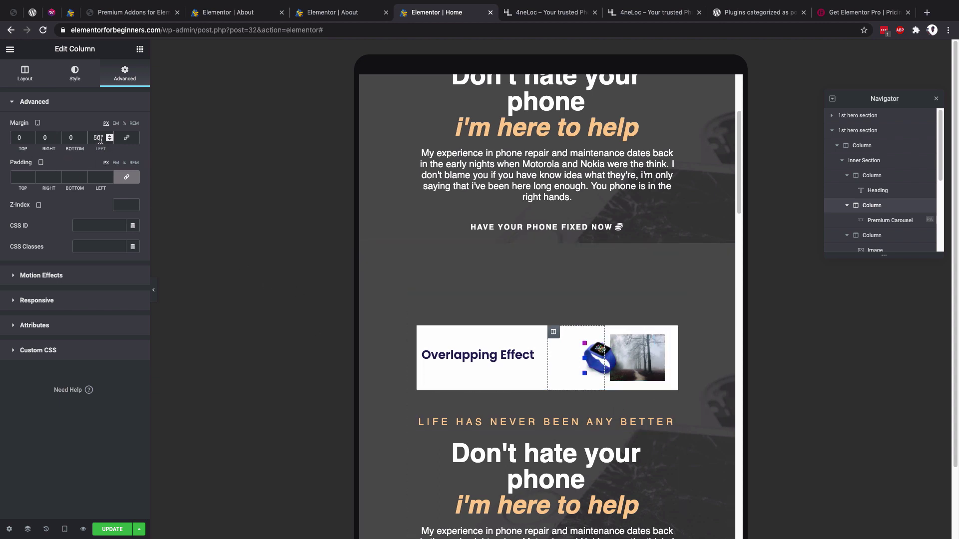
drag(96, 138, 92, 139)
text(7)
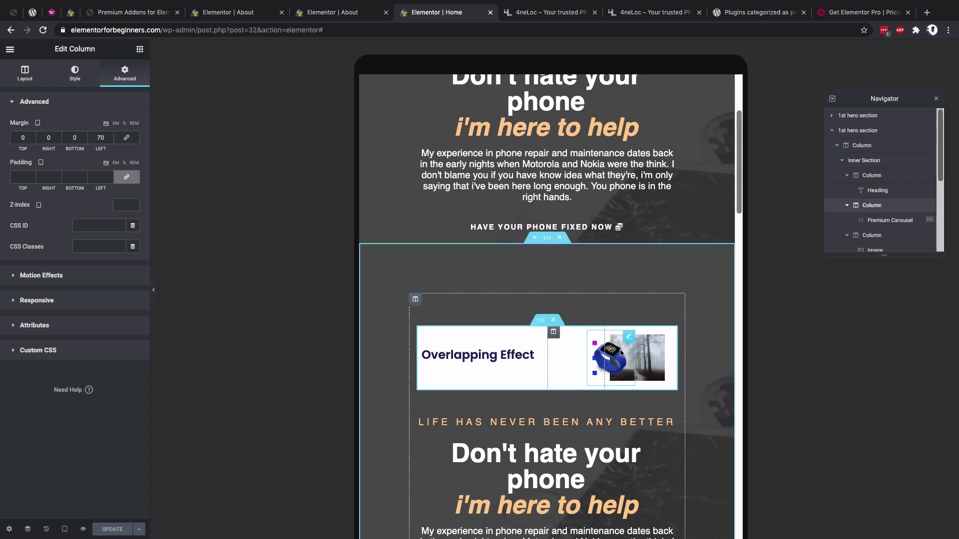
- Switch the preview to mobile size and set the Overlapping Effect section's mobile padding to 0 on all sides
click(61, 529)
click(57, 506)
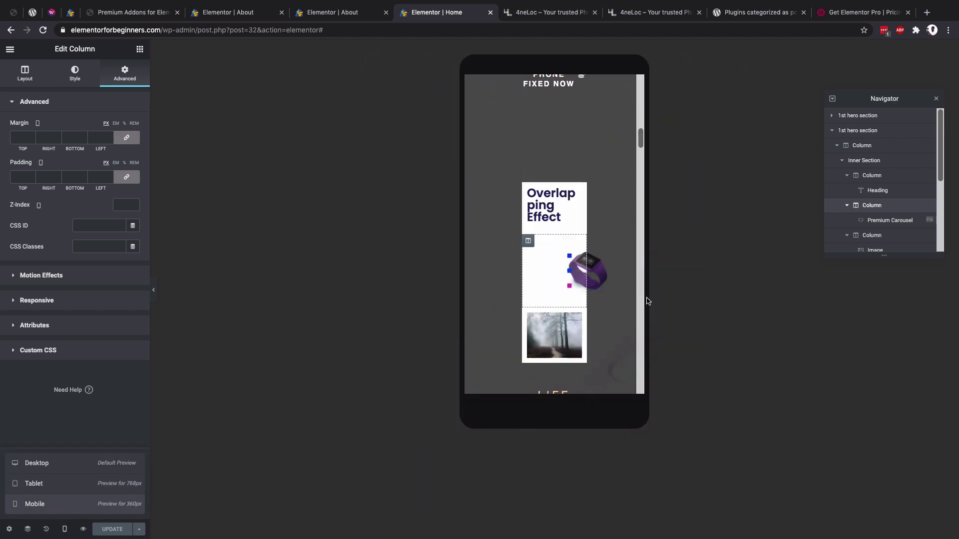
scroll(616, 301, down, 2)
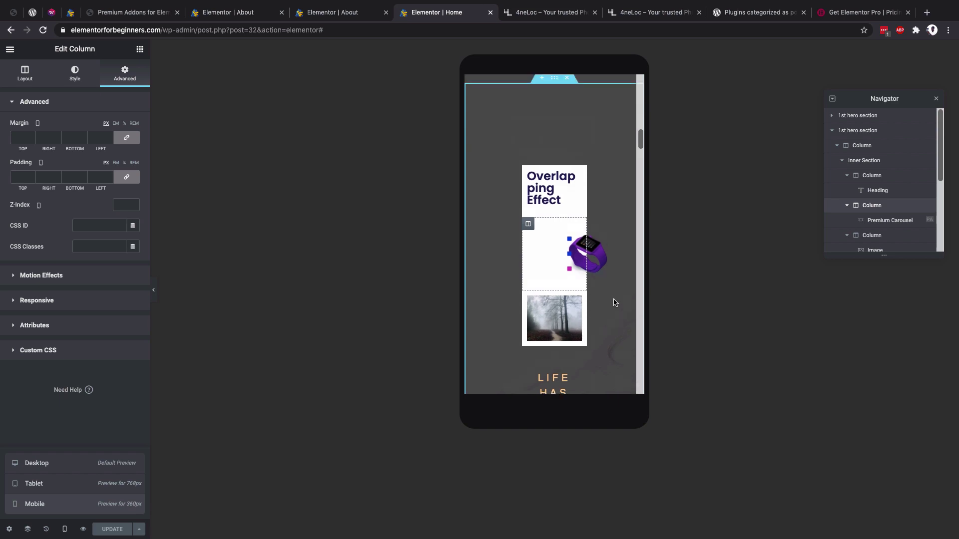
scroll(615, 302, up, 1)
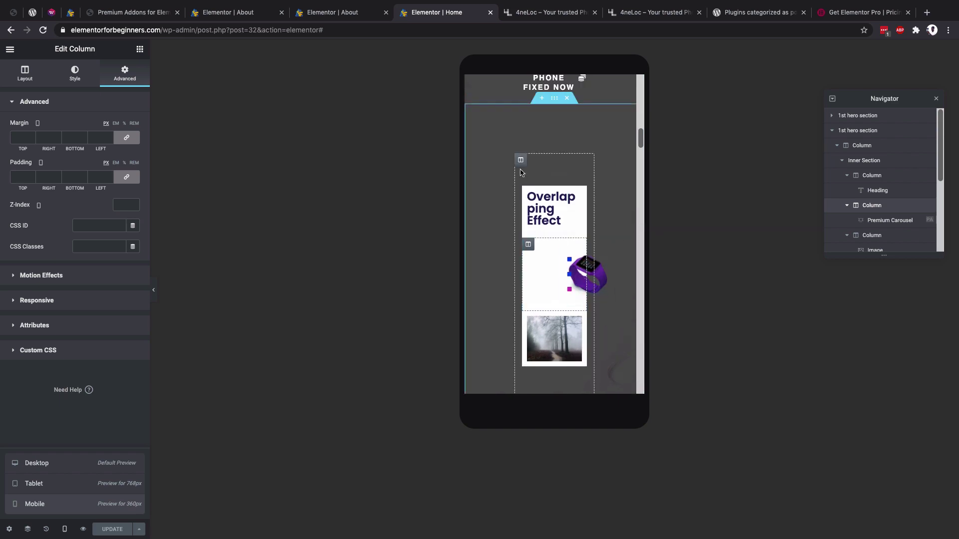
click(555, 98)
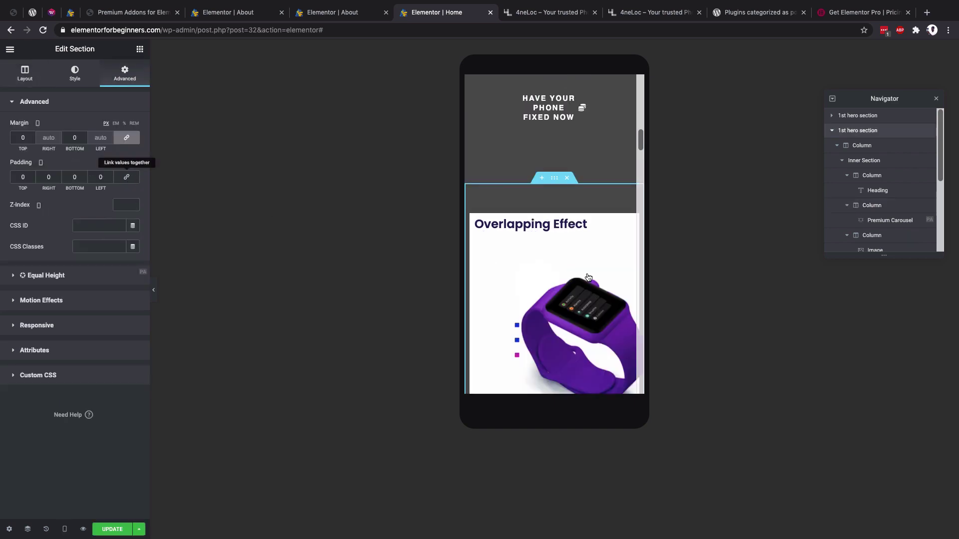
- Examine the mobile layout of the Overlapping Effect section and the hero section above it
scroll(578, 270, down, 5)
scroll(577, 269, up, 6)
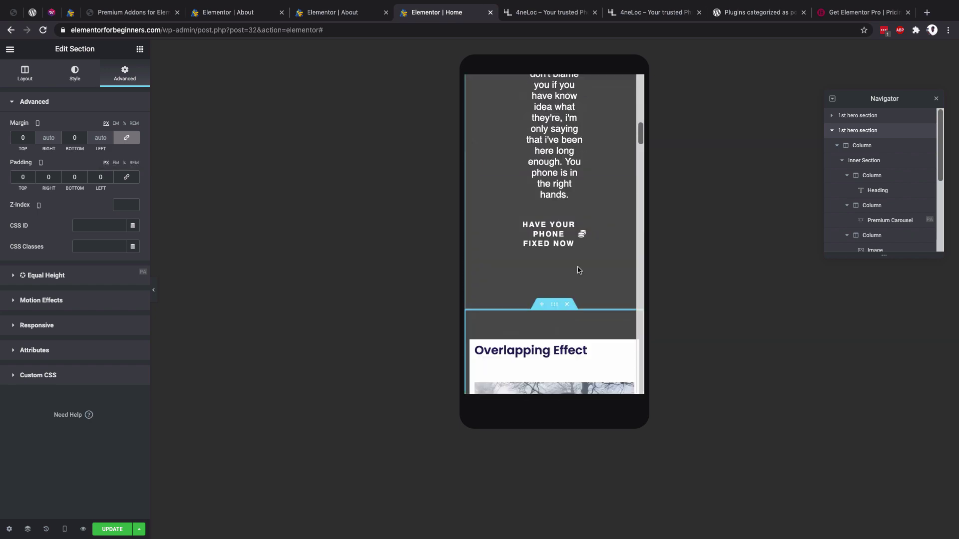
scroll(578, 269, up, 5)
scroll(579, 265, down, 4)
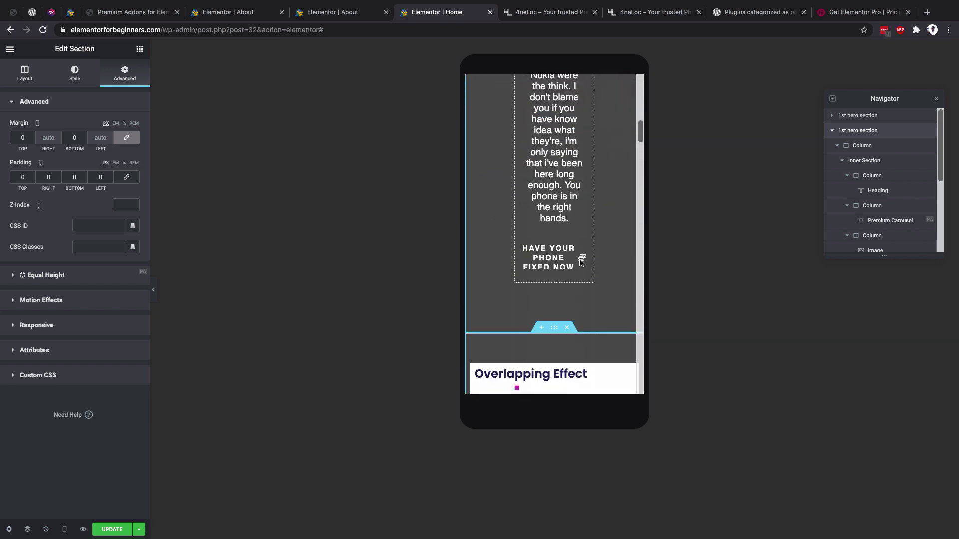
- Unlink the mobile margins of the watch carousel column in the Overlapping Effect section, leaving all sides at 0
scroll(580, 261, down, 5)
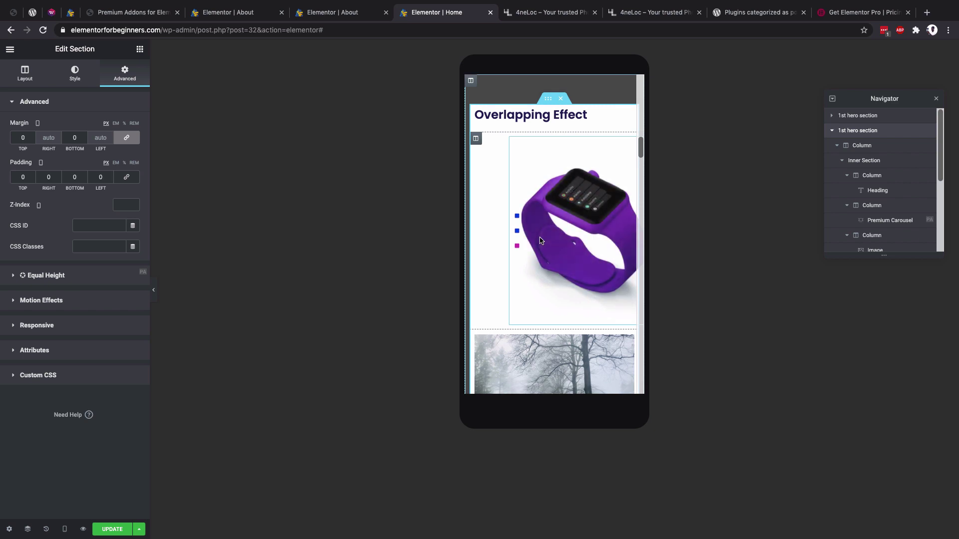
scroll(561, 257, down, 1)
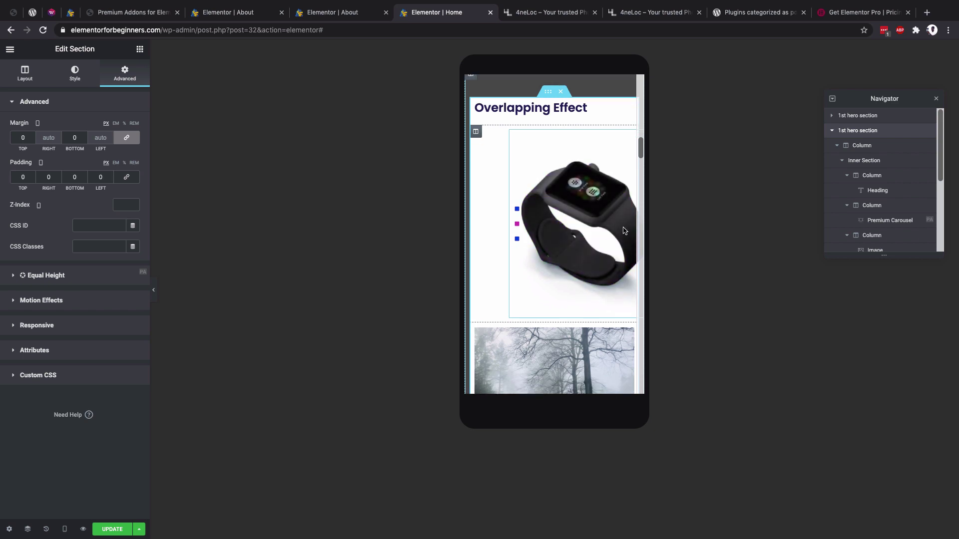
scroll(583, 291, down, 1)
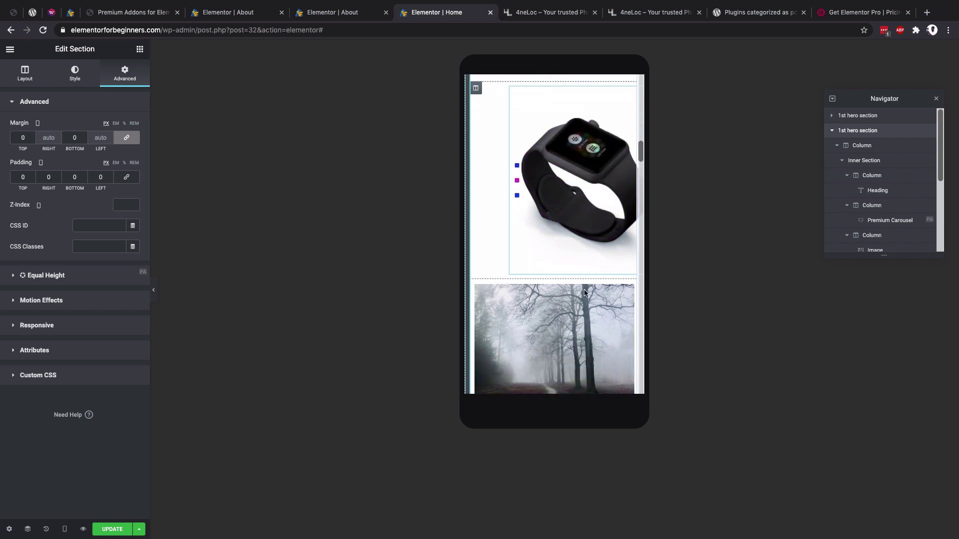
scroll(560, 284, up, 1)
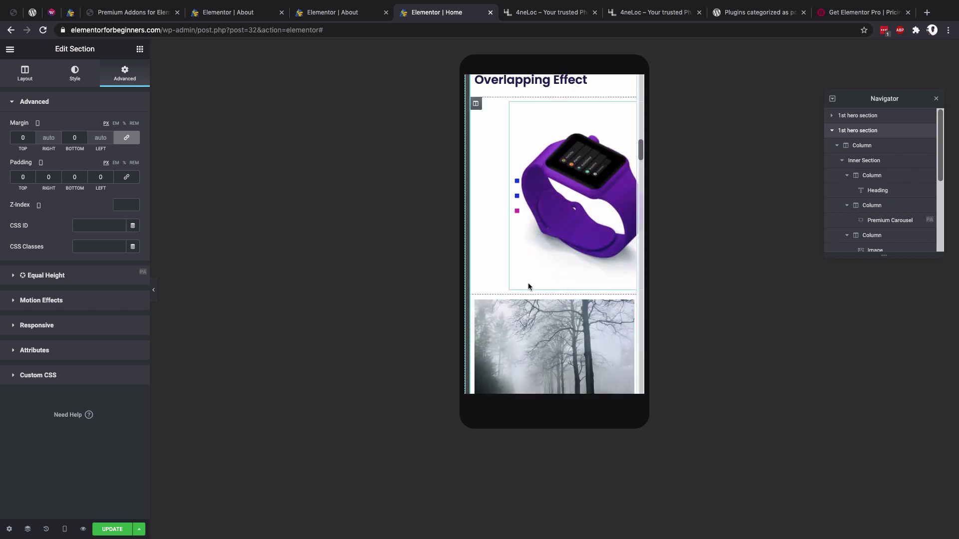
click(566, 137)
click(476, 105)
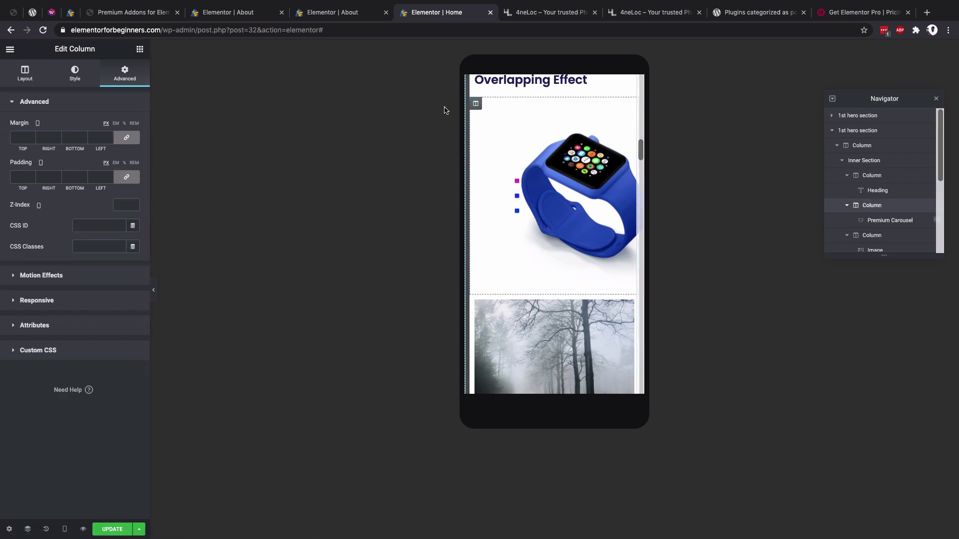
click(125, 139)
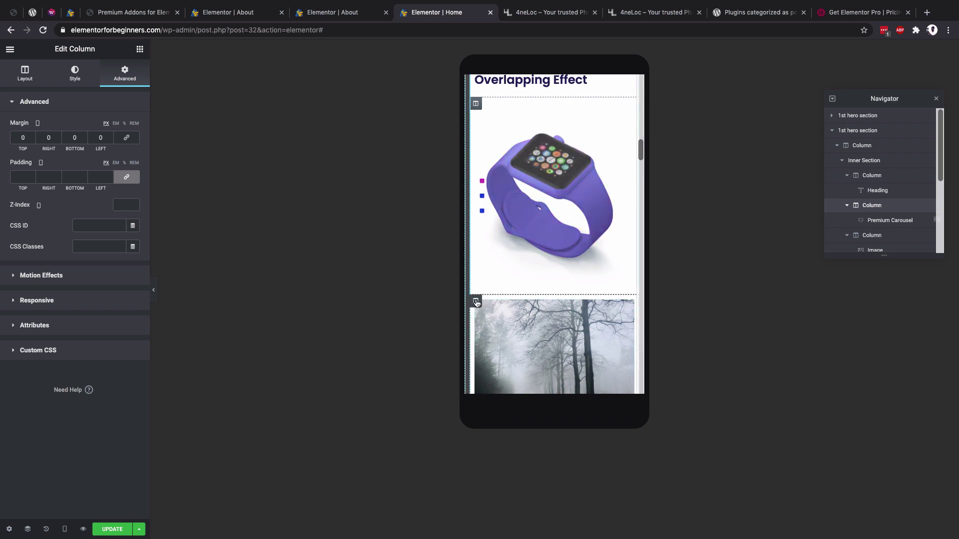
- Unlink the forest image column's mobile margins and set its top margin to -150 px, keeping the other sides at 0
click(475, 302)
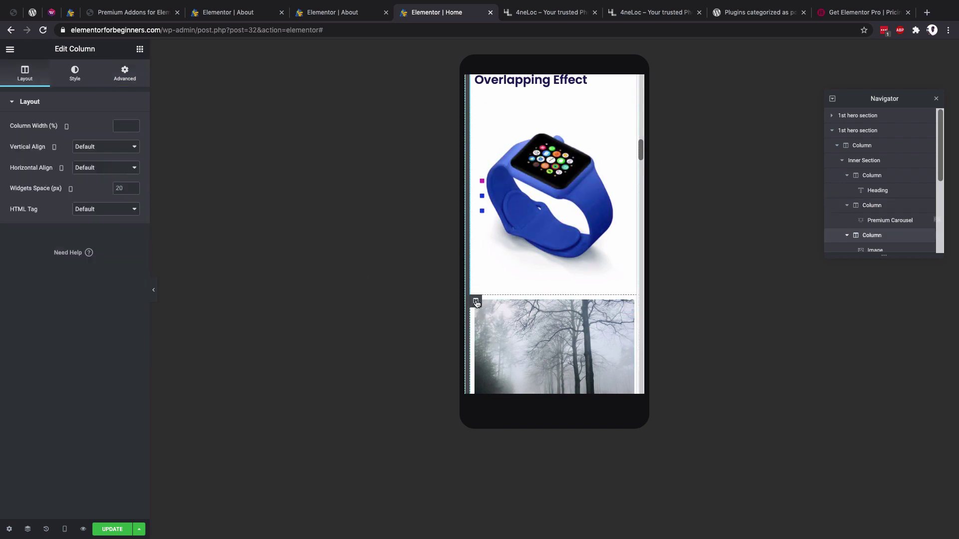
click(124, 75)
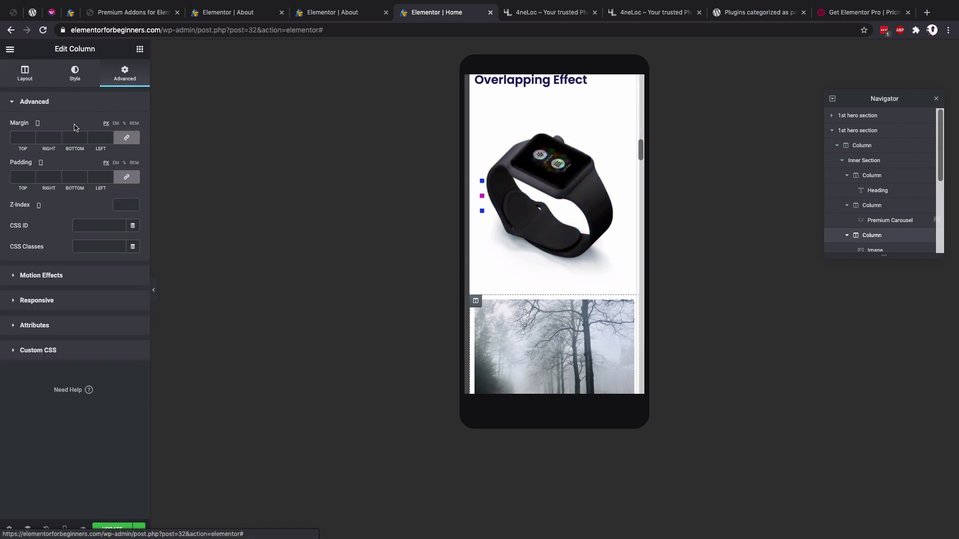
click(126, 137)
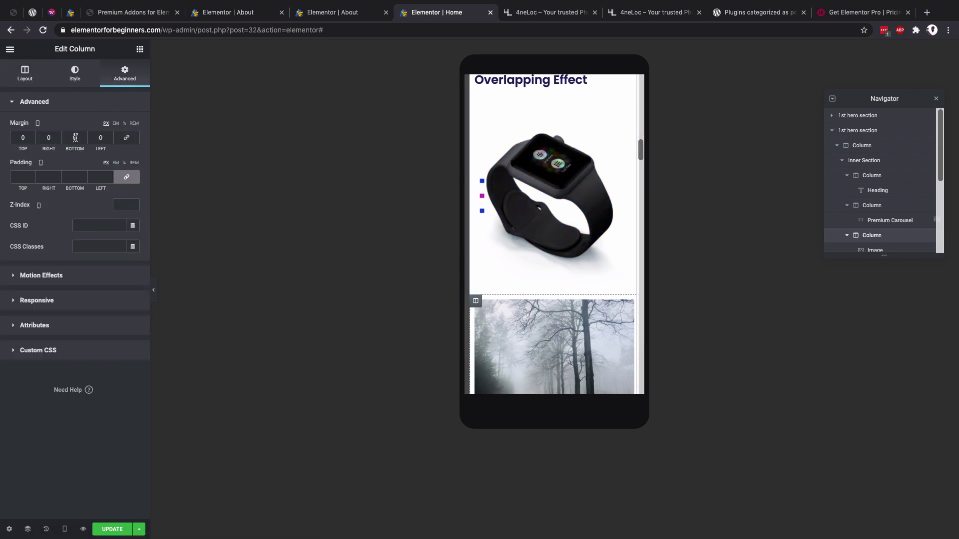
click(22, 138)
text(5)
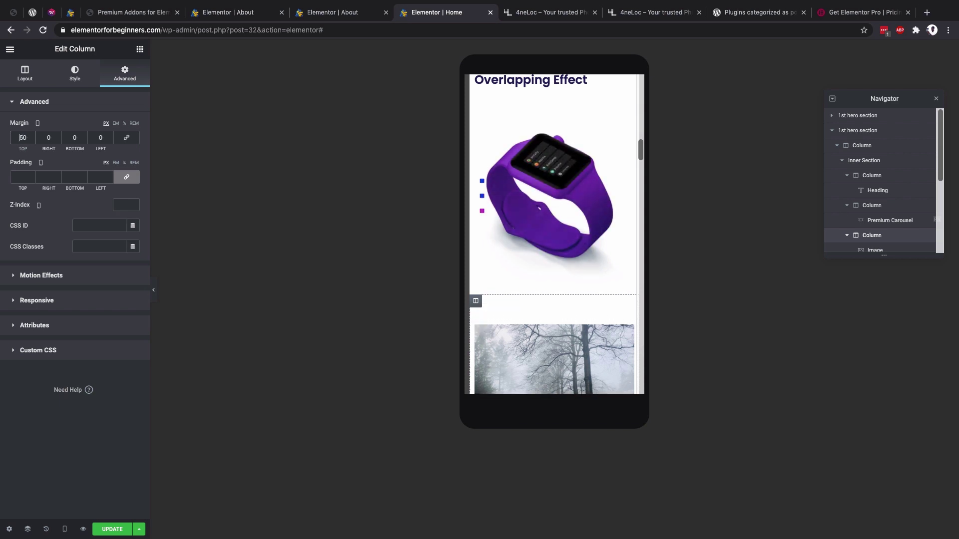
text(-)
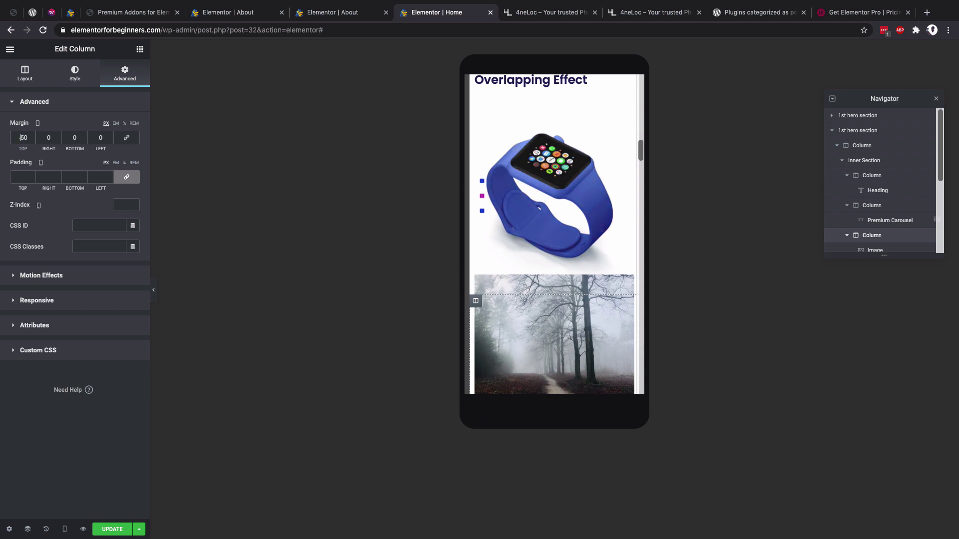
key(BackSpace)
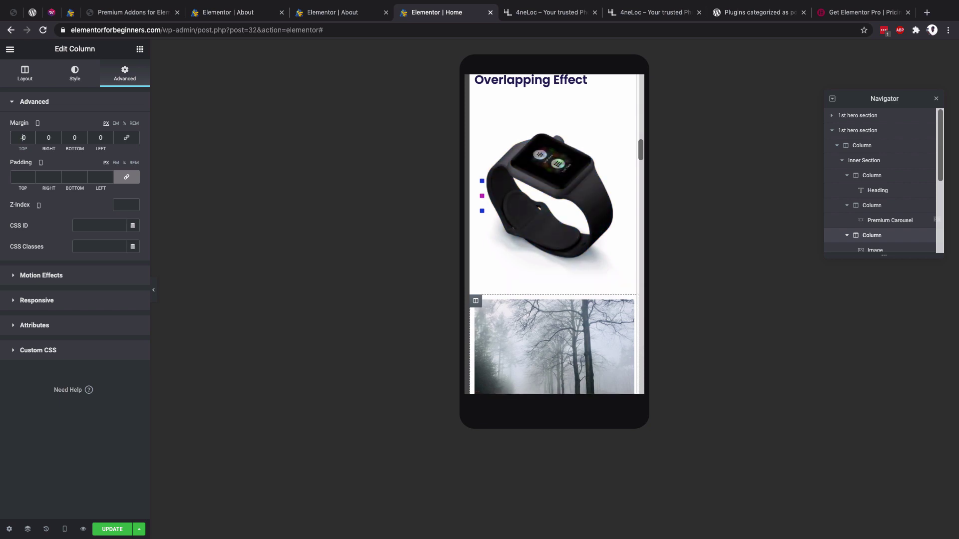
text(7)
key(BackSpace)
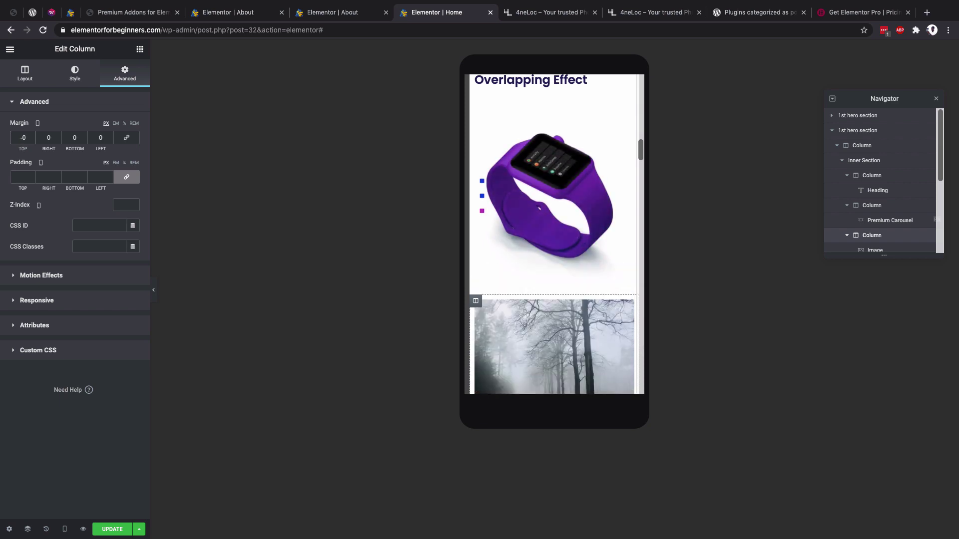
text(10)
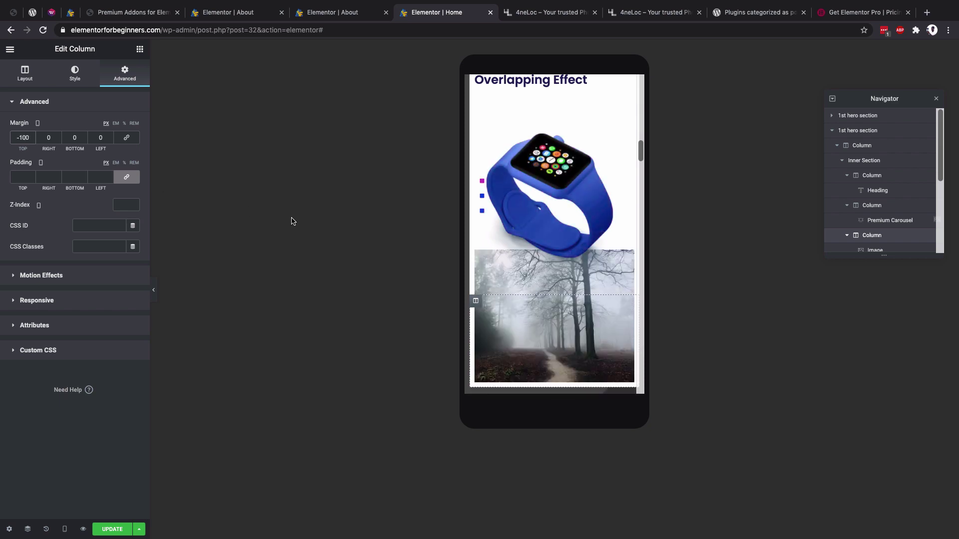
key(BackSpace)
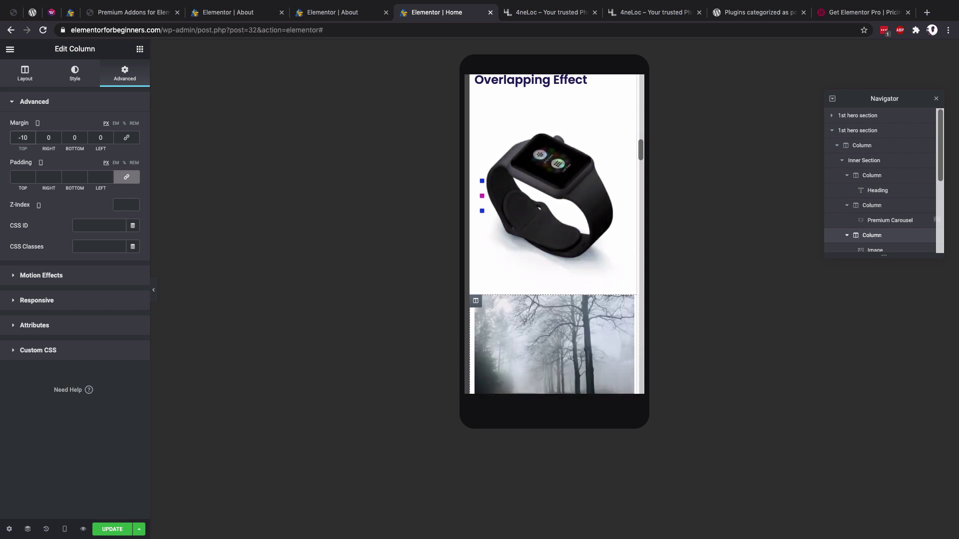
text(5)
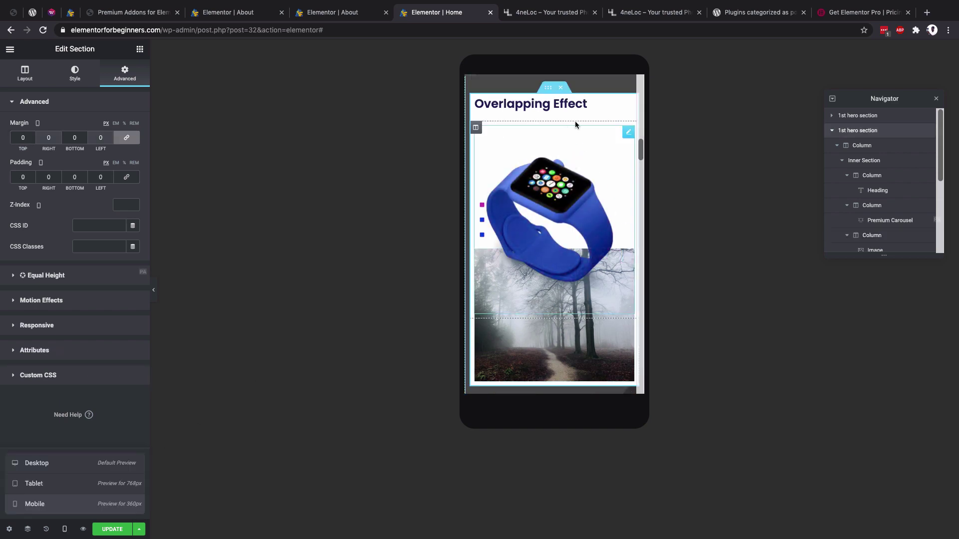
- Set the Overlapping Effect inner section's mobile padding to 30 px on all sides
click(548, 89)
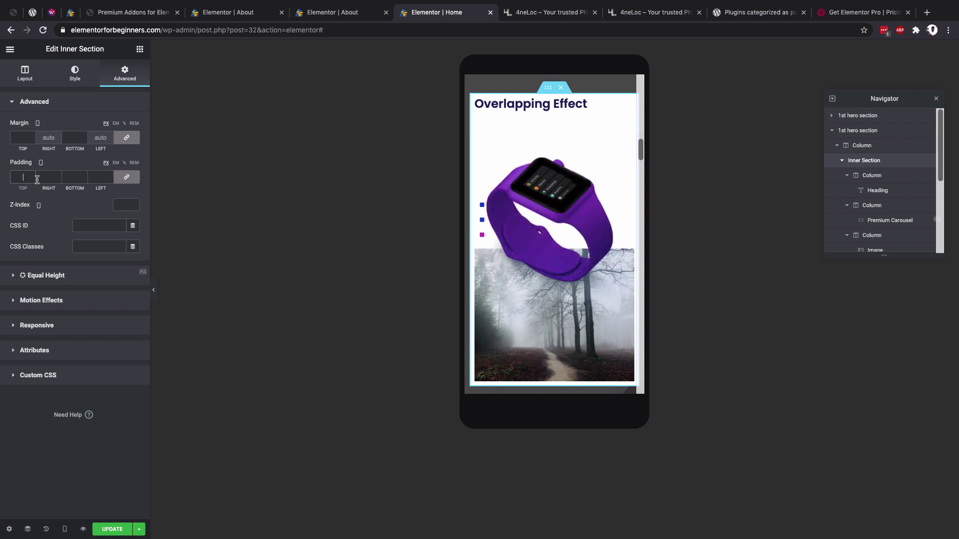
text(30)
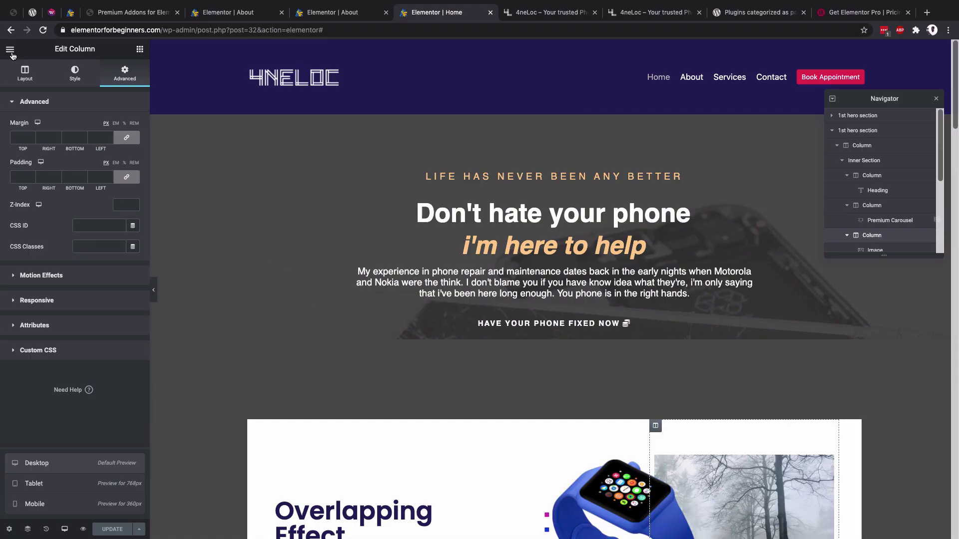
- Change the site name to "4neLoc Inc" in the Site Identity settings and save the update
click(11, 51)
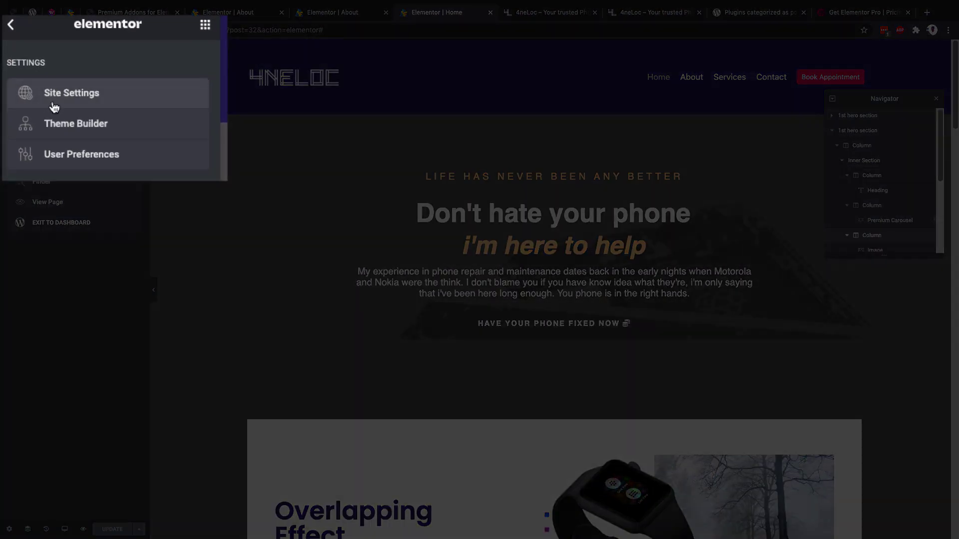
click(119, 92)
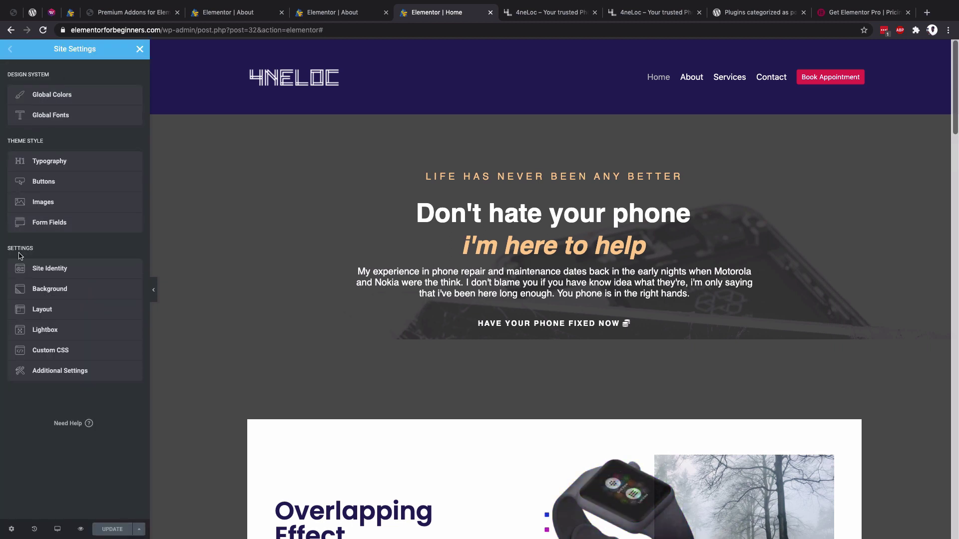
click(49, 270)
double_click(58, 150)
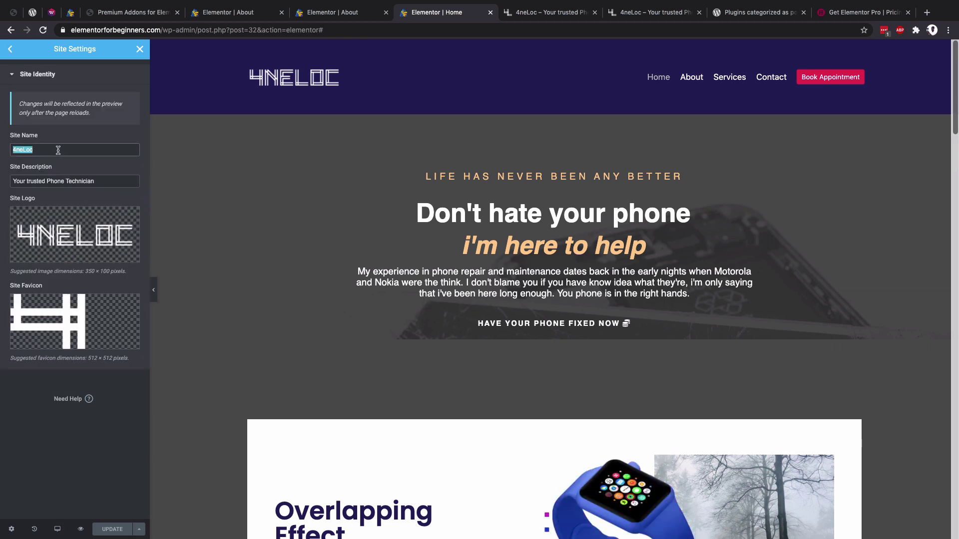
click(59, 150)
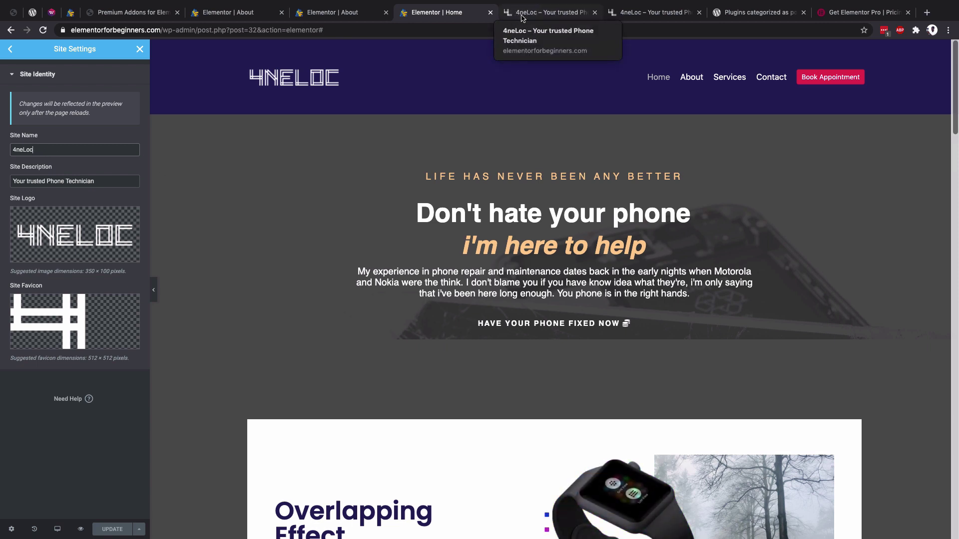
click(47, 150)
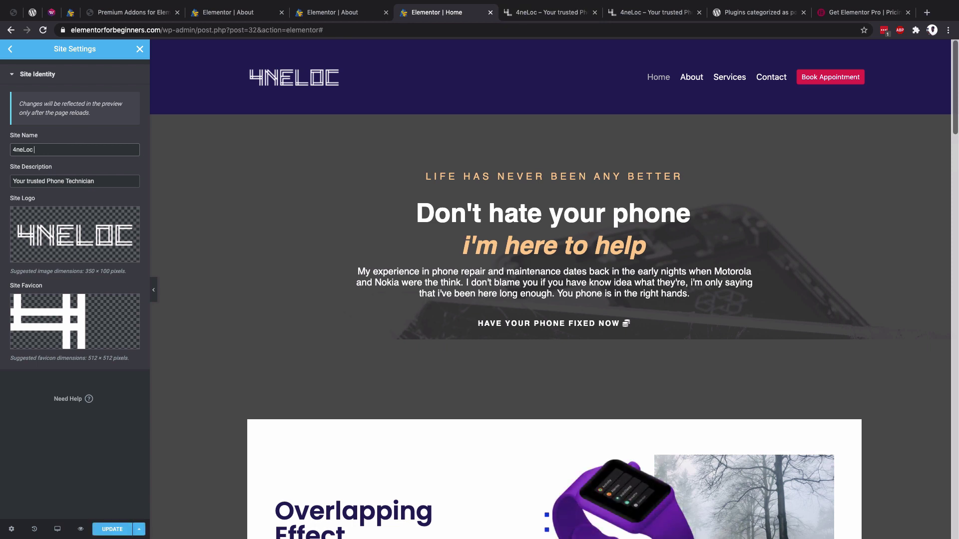
click(112, 529)
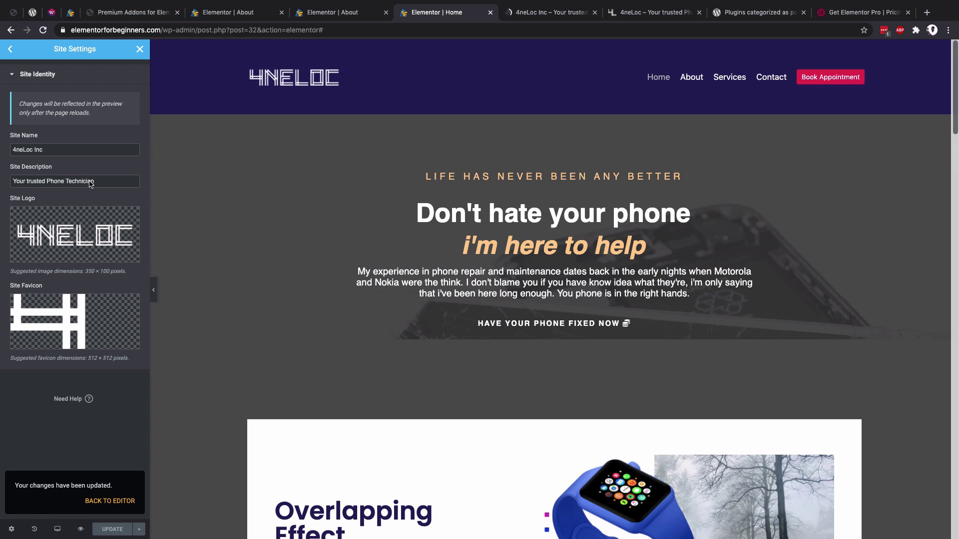
- Review the site description, logo and favicon settings, and open the site-wide background settings
drag(110, 181, 9, 188)
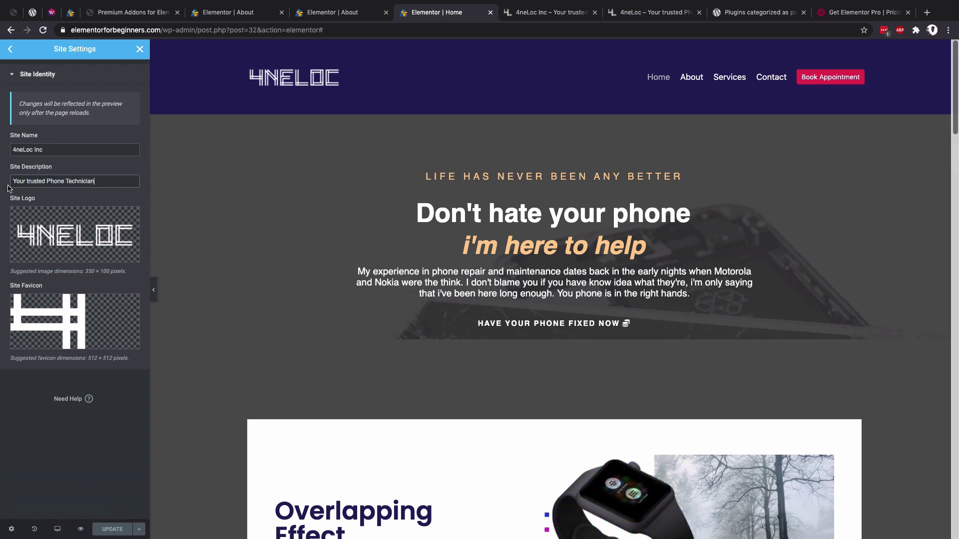
mouse_move(78, 234)
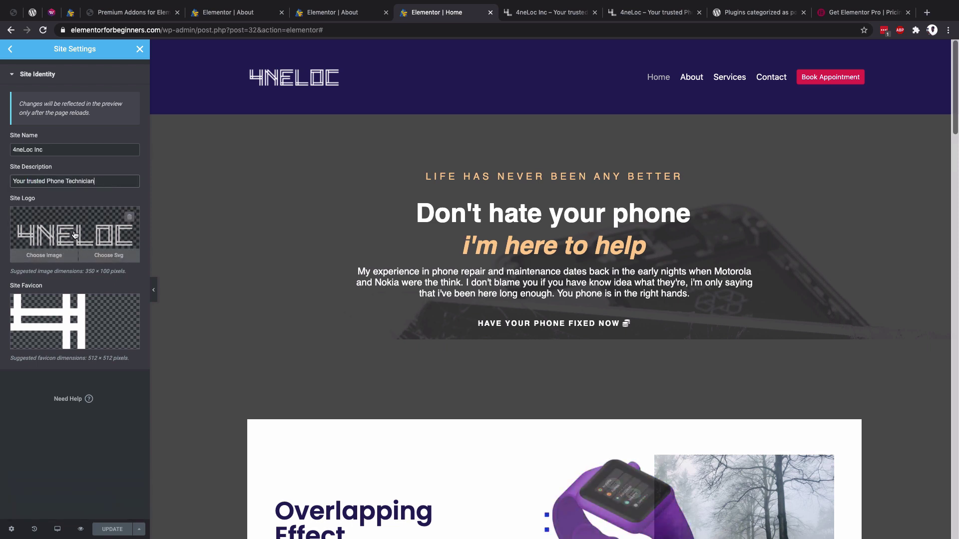
mouse_move(50, 340)
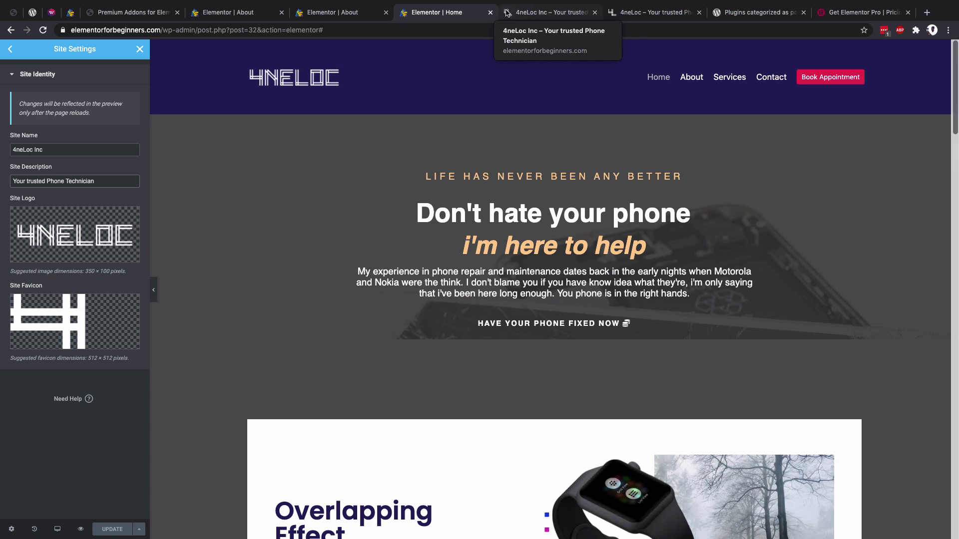
click(9, 50)
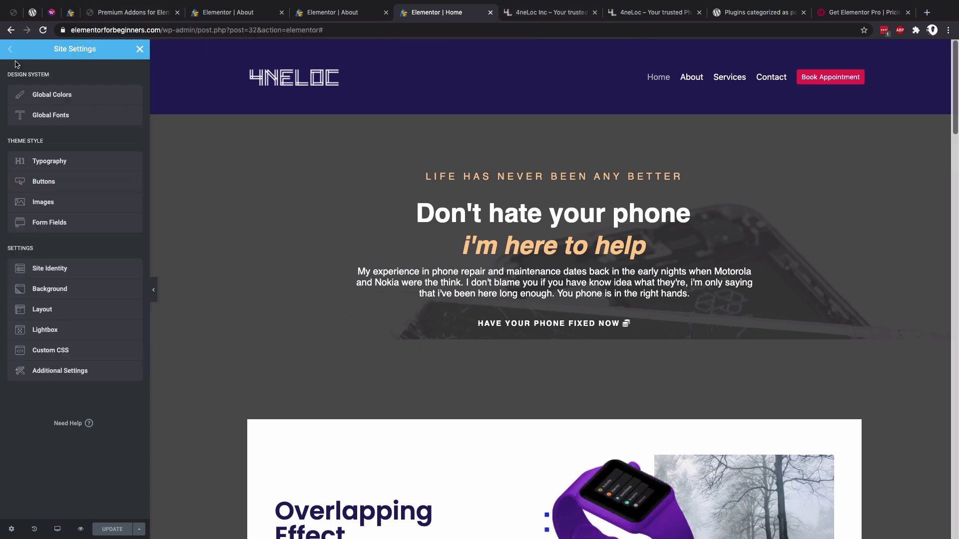
click(52, 288)
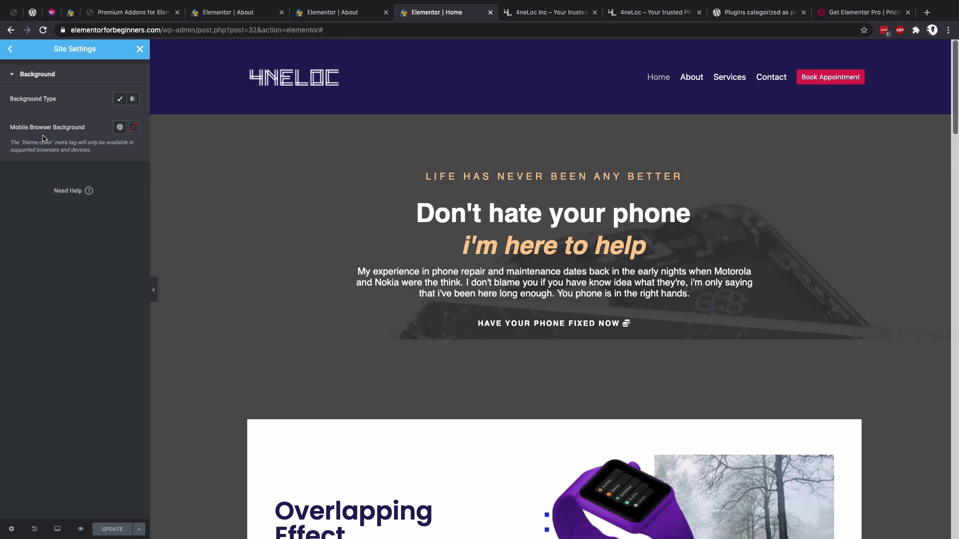
- Review the site-wide layout settings and the mobile and tablet breakpoint values
click(10, 49)
click(56, 310)
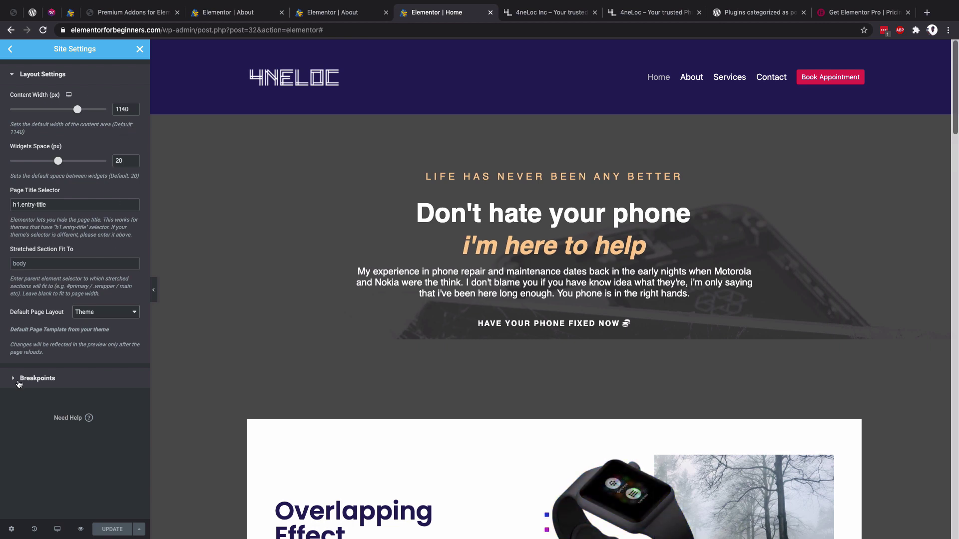
click(18, 382)
click(11, 100)
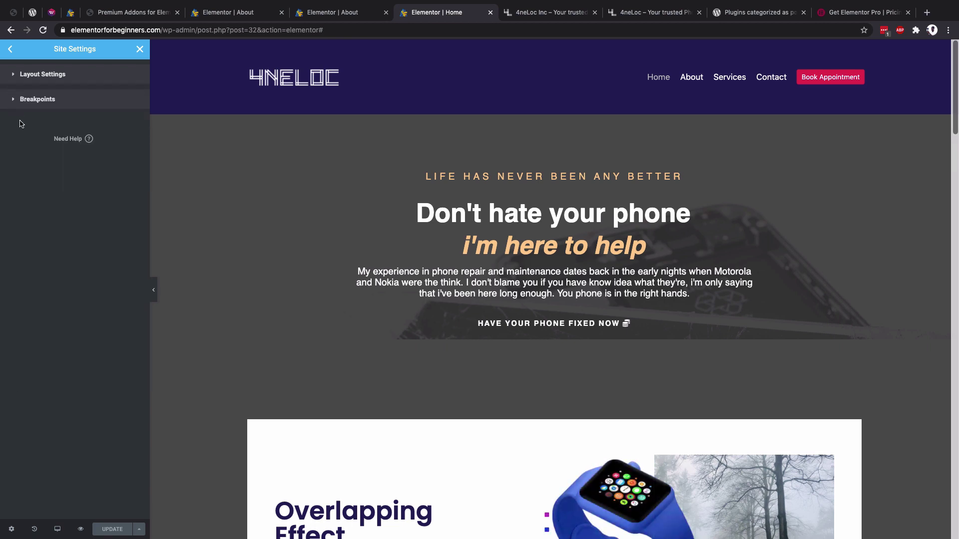
click(16, 104)
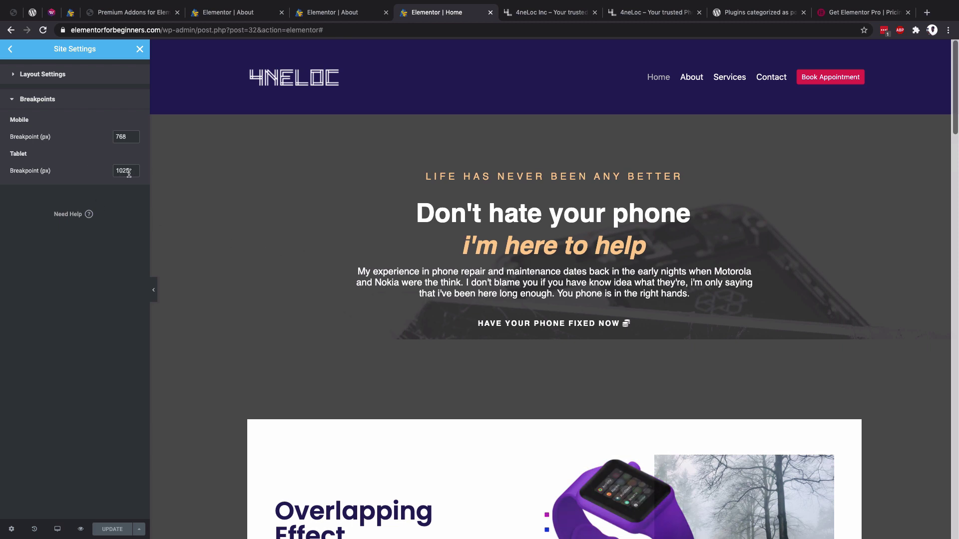
drag(130, 171, 112, 173)
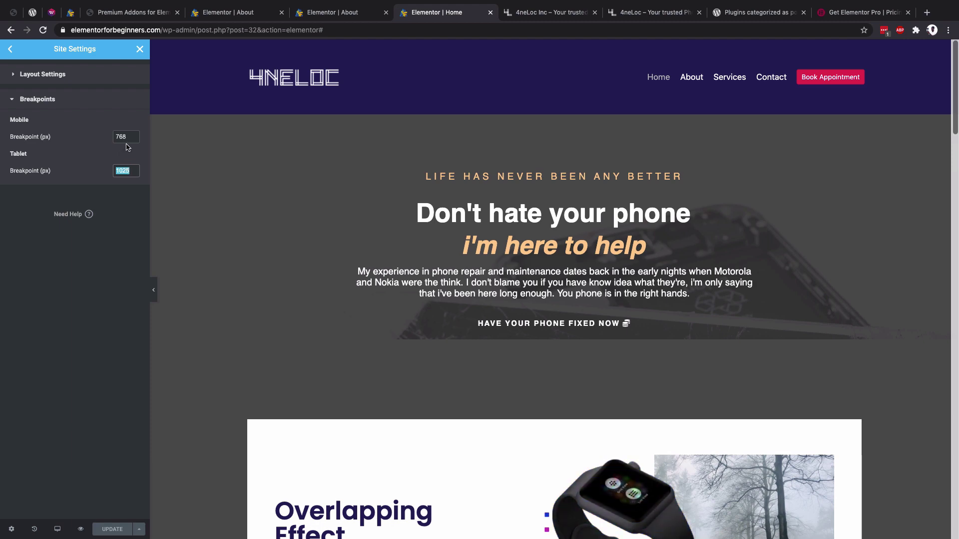
drag(129, 136, 114, 138)
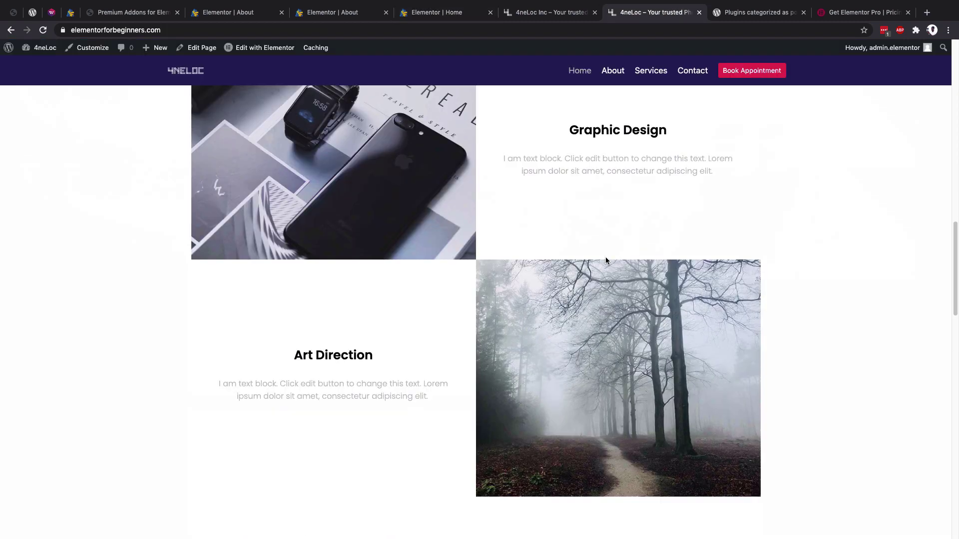
- Look through the live home page's sections, from the overlapping effect down to the footer
scroll(605, 256, down, 5)
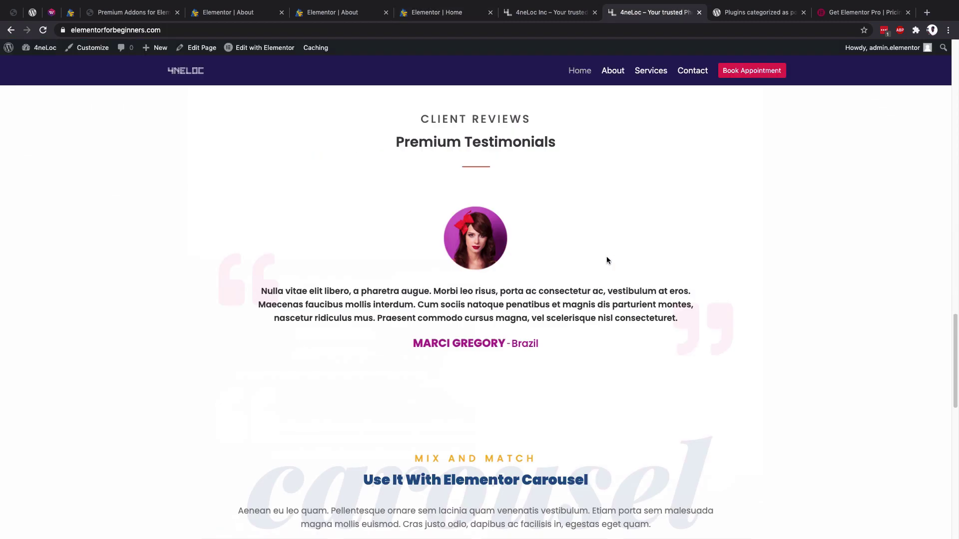
scroll(607, 259, up, 10)
scroll(602, 202, down, 15)
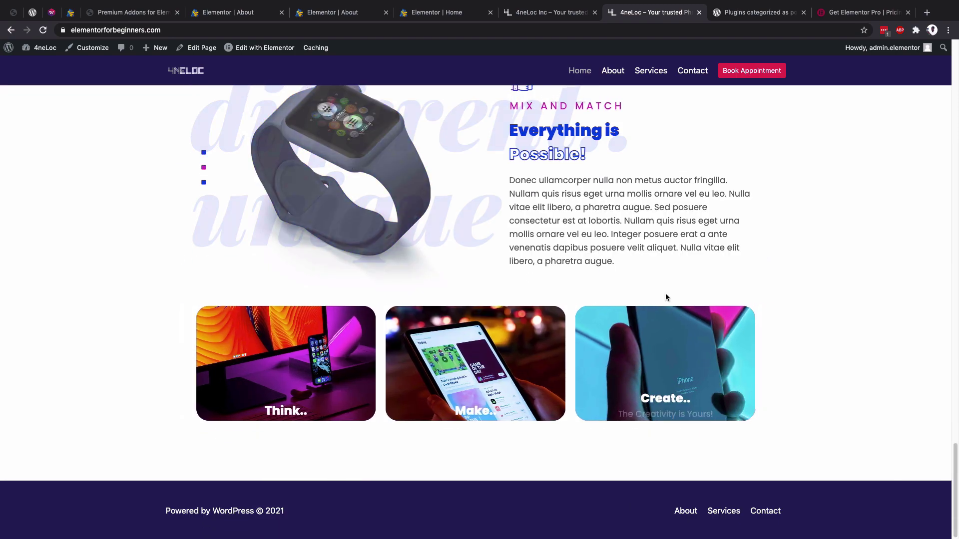
scroll(665, 294, up, 15)
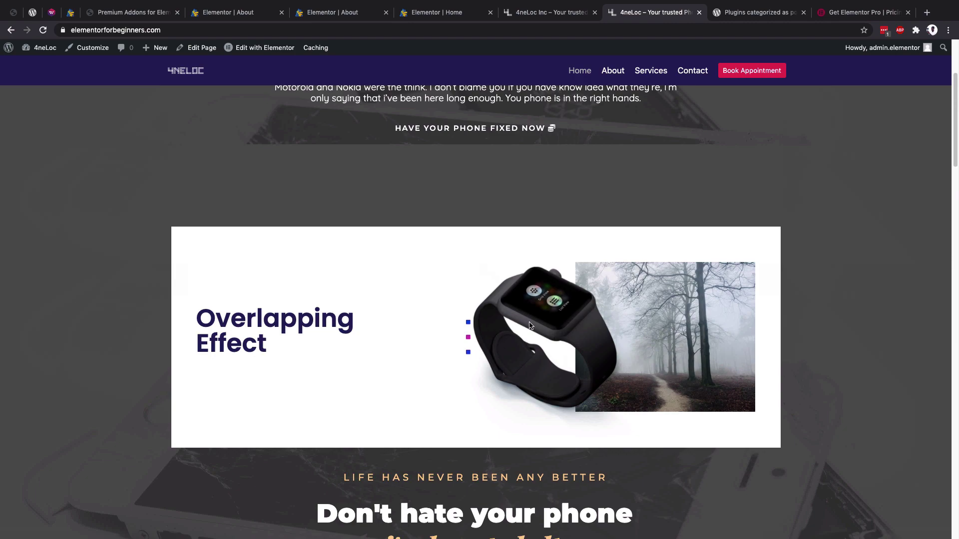
scroll(530, 325, up, 3)
scroll(530, 327, down, 8)
scroll(522, 324, down, 16)
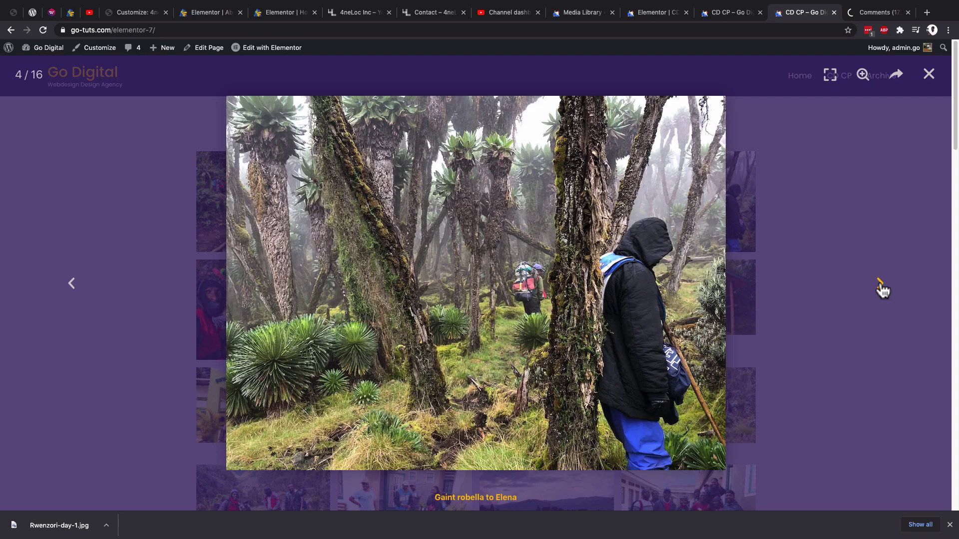
- Advance the example gallery's lightbox by one image and review the site-wide Lightbox settings
click(880, 286)
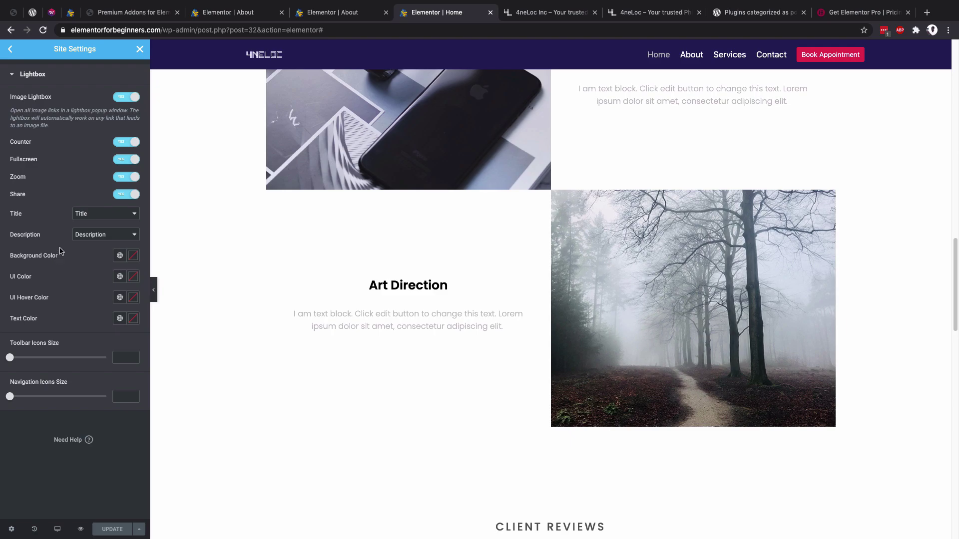
scroll(453, 289, up, 10)
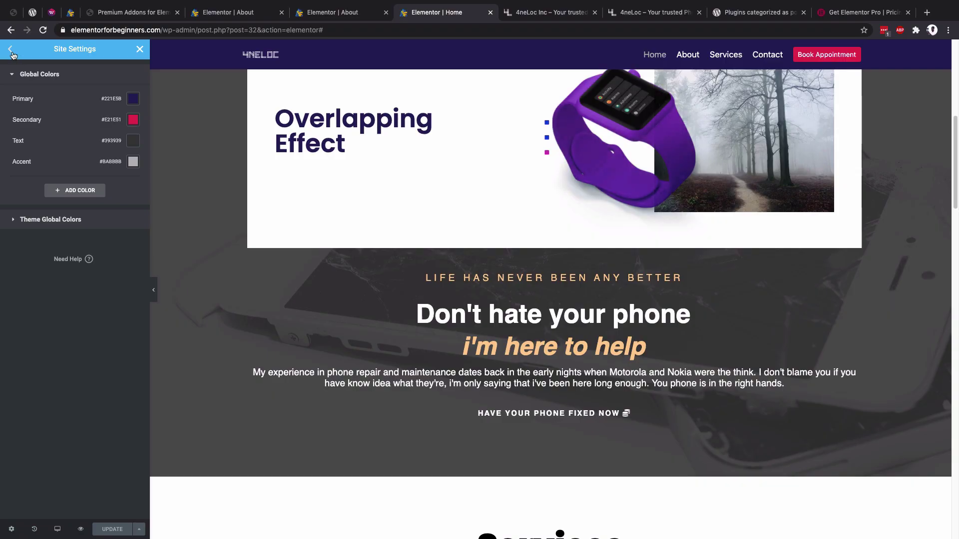
- Add a new global color to the site and set it to dark red #5B0505
click(10, 49)
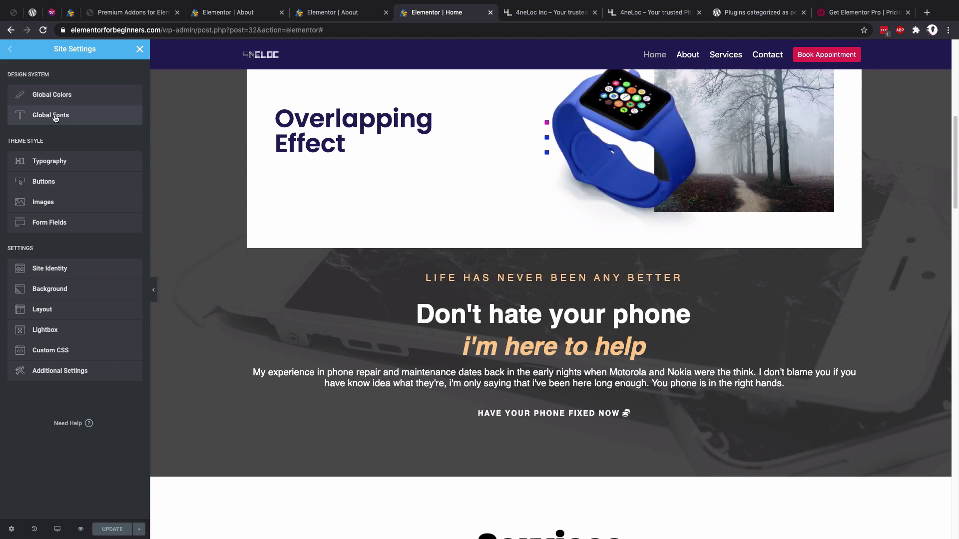
click(56, 100)
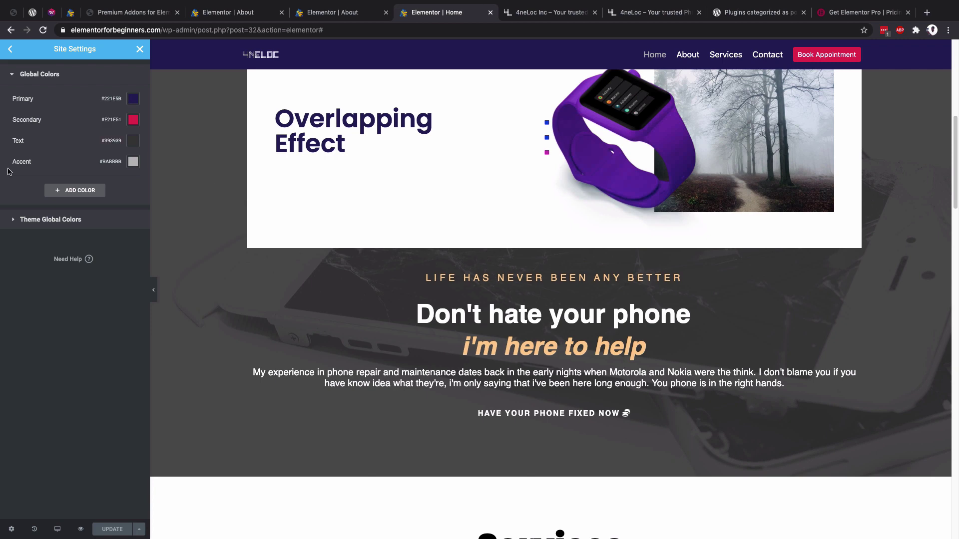
click(77, 192)
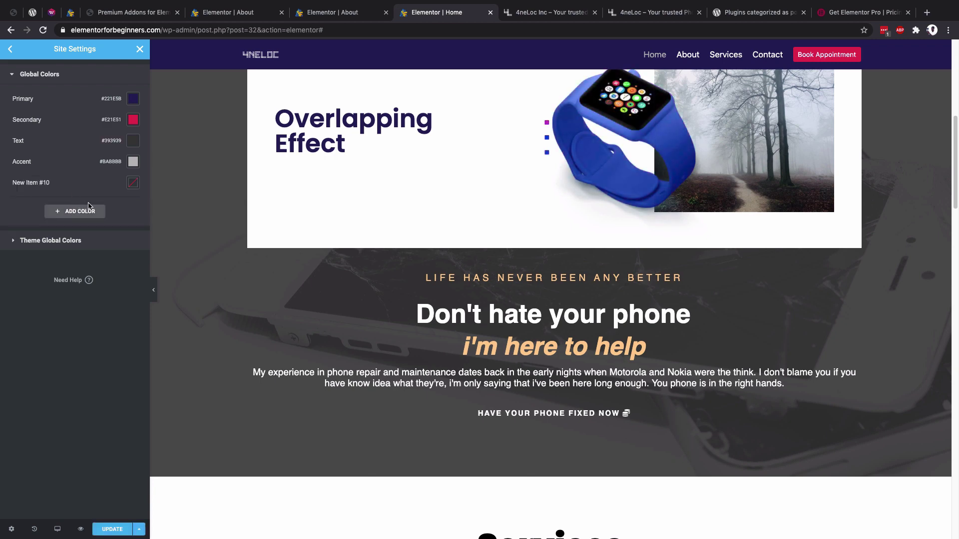
click(133, 183)
drag(90, 249, 127, 274)
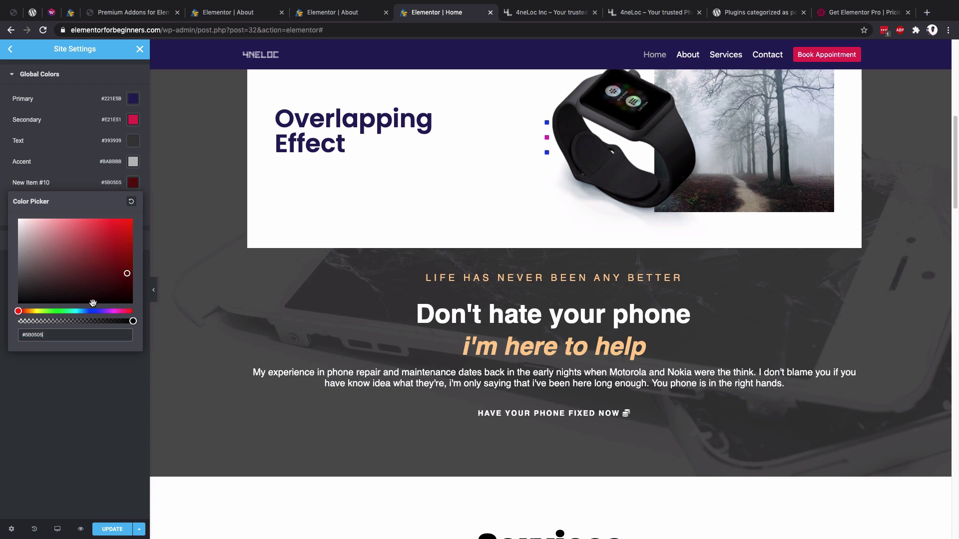
click(58, 334)
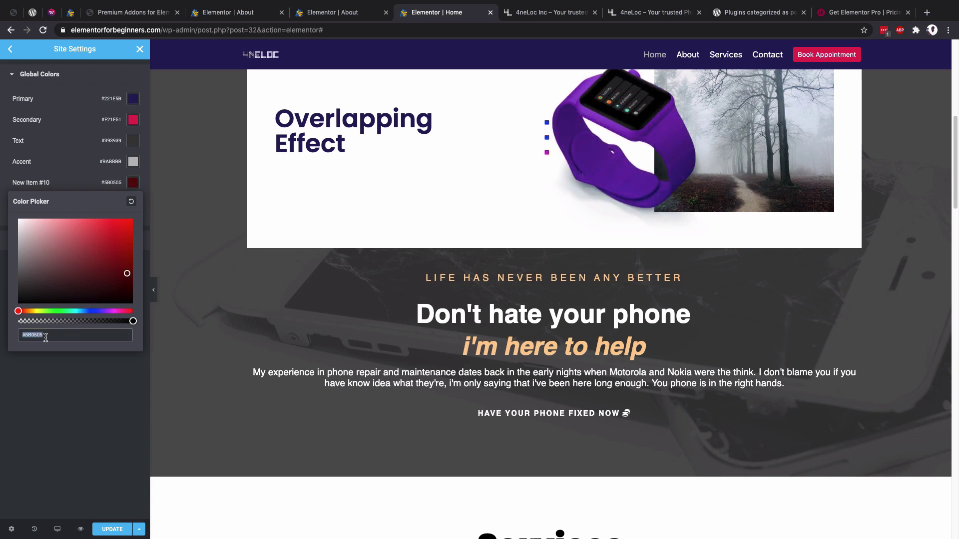
- Rename the newly added global color to "Headings"
click(37, 184)
triple_click(31, 183)
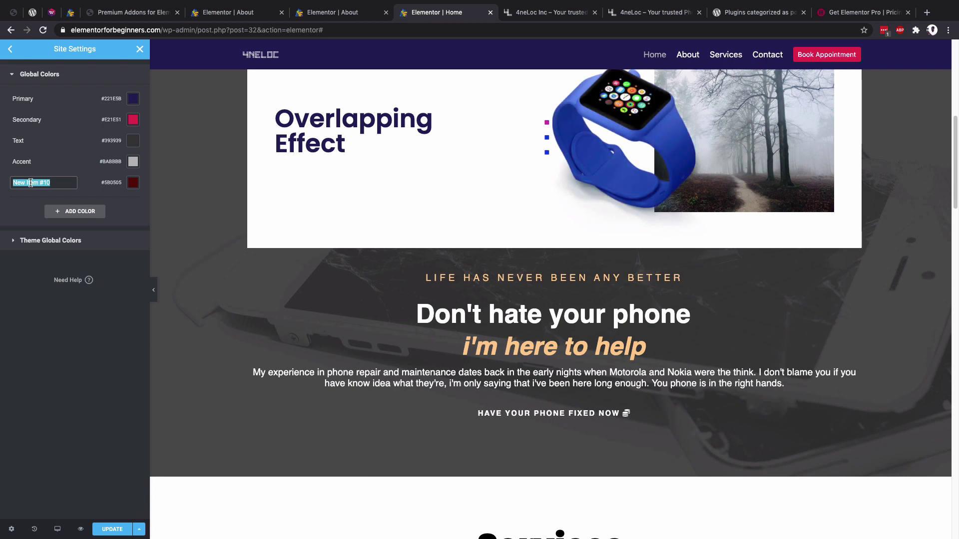
text(Headers)
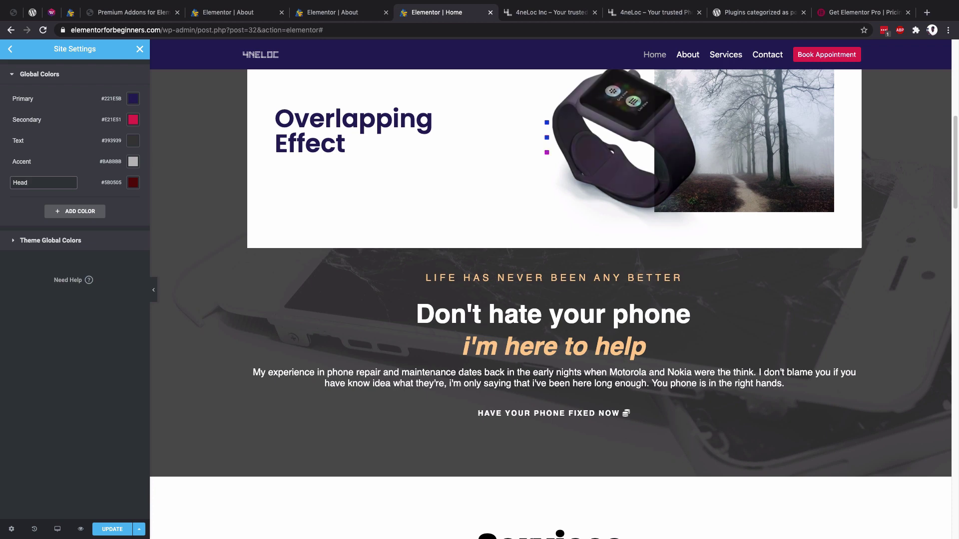
key(BackSpace)
text(ings)
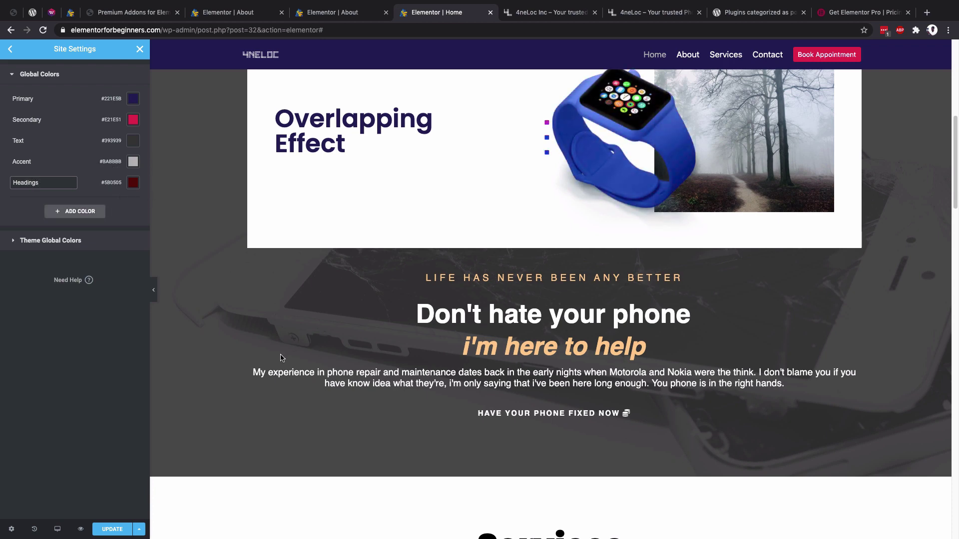
- On the About page, set the Services heading's text color to the global color Headings
click(345, 12)
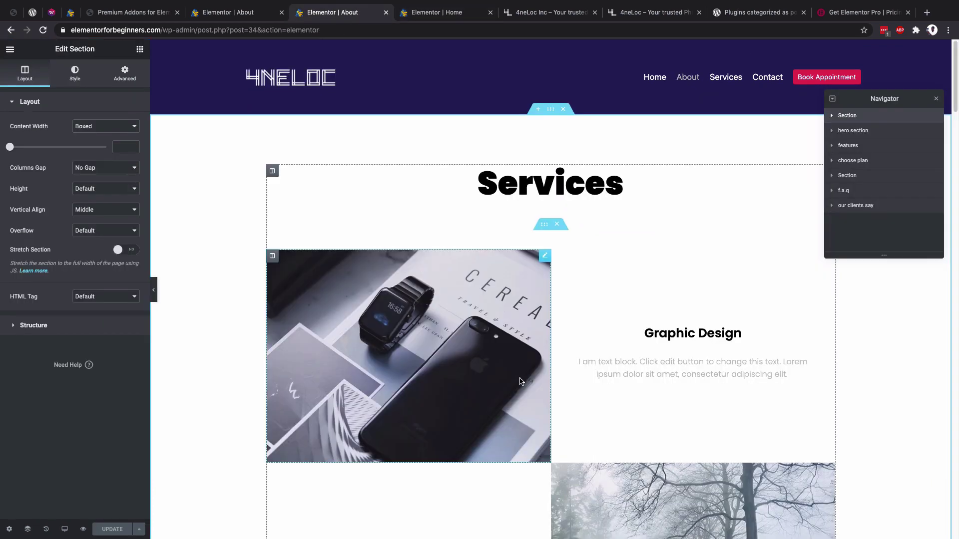
scroll(576, 183, down, 1)
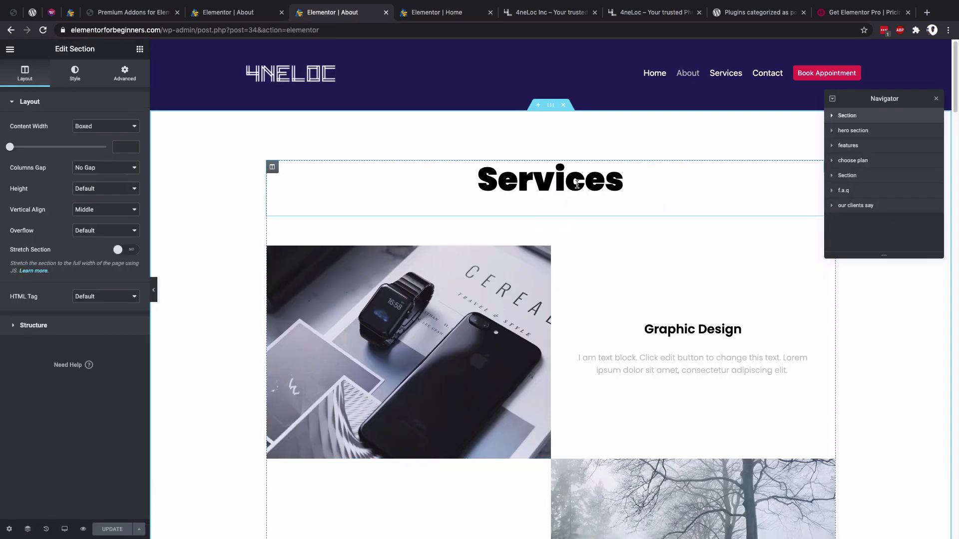
click(577, 184)
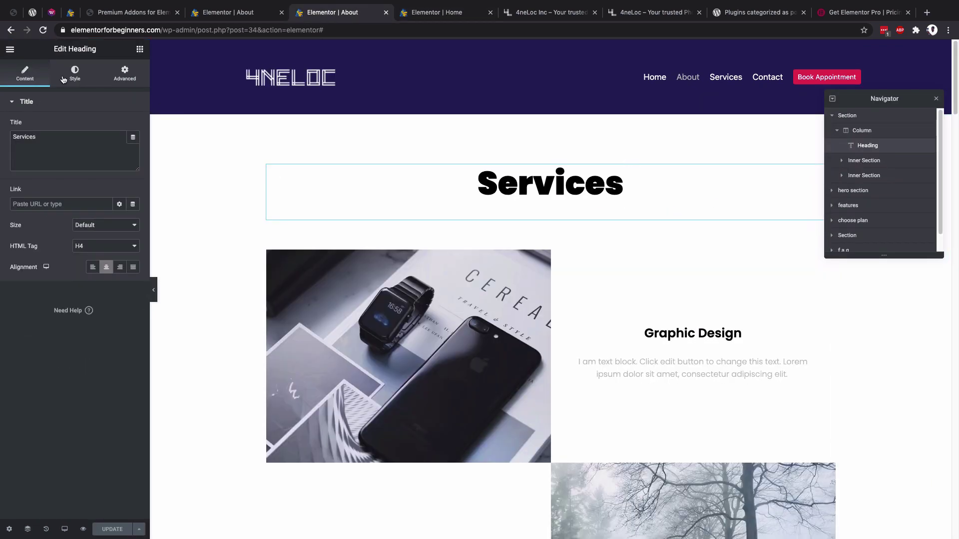
click(75, 76)
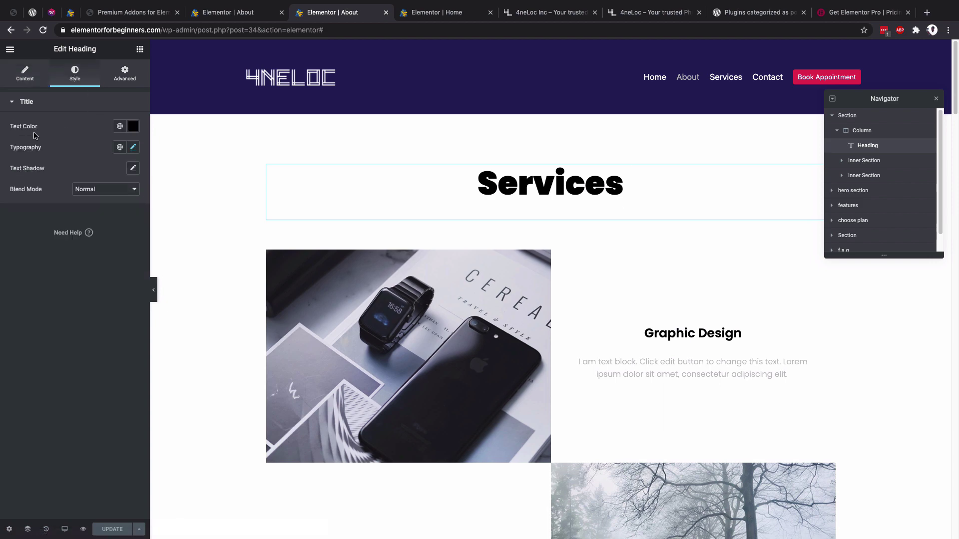
click(120, 126)
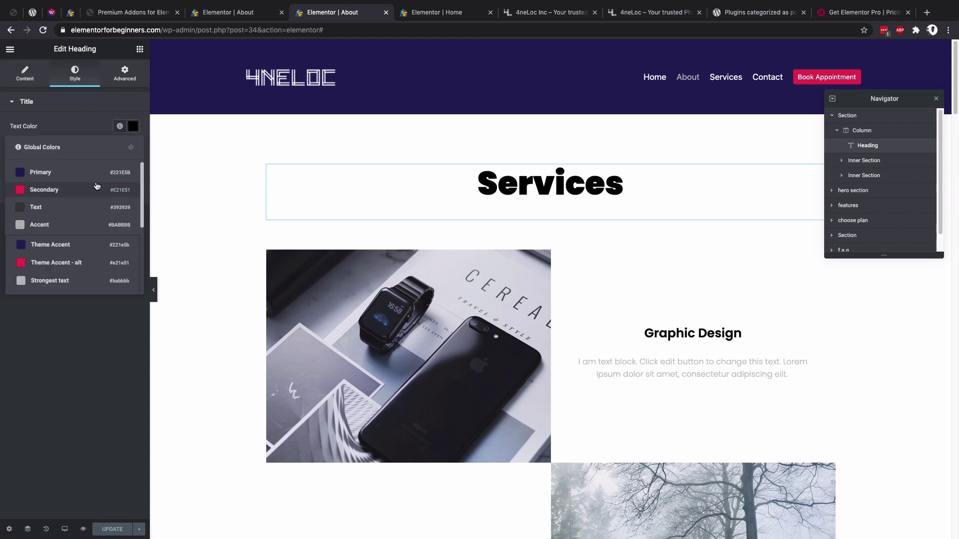
scroll(96, 187, down, 3)
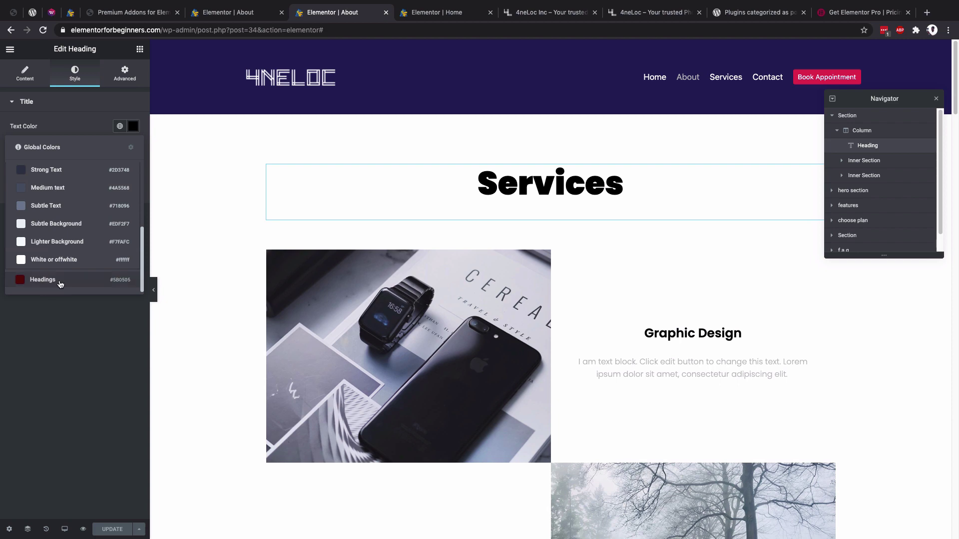
click(42, 280)
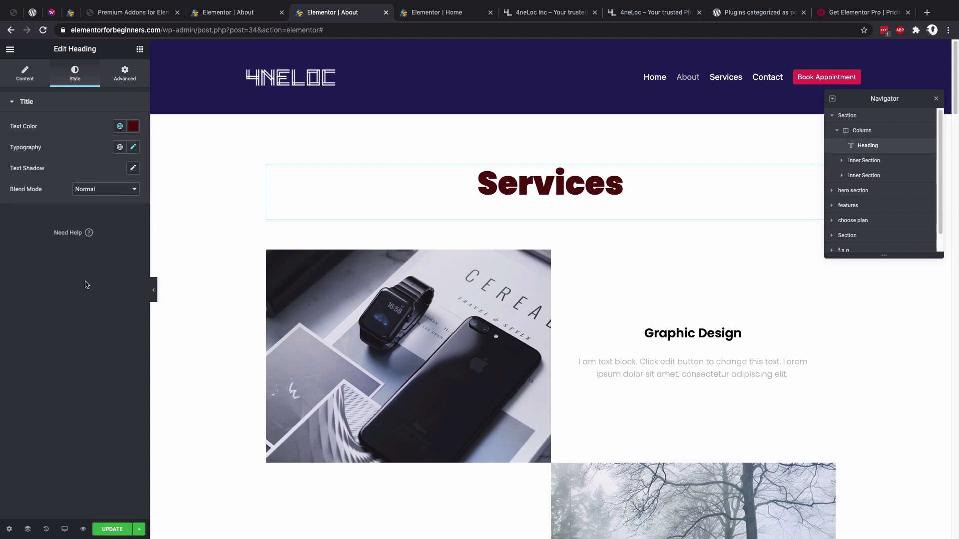
- Set the "Minimize your documents" icon box's primary icon color to the global color Headings
scroll(558, 191, down, 10)
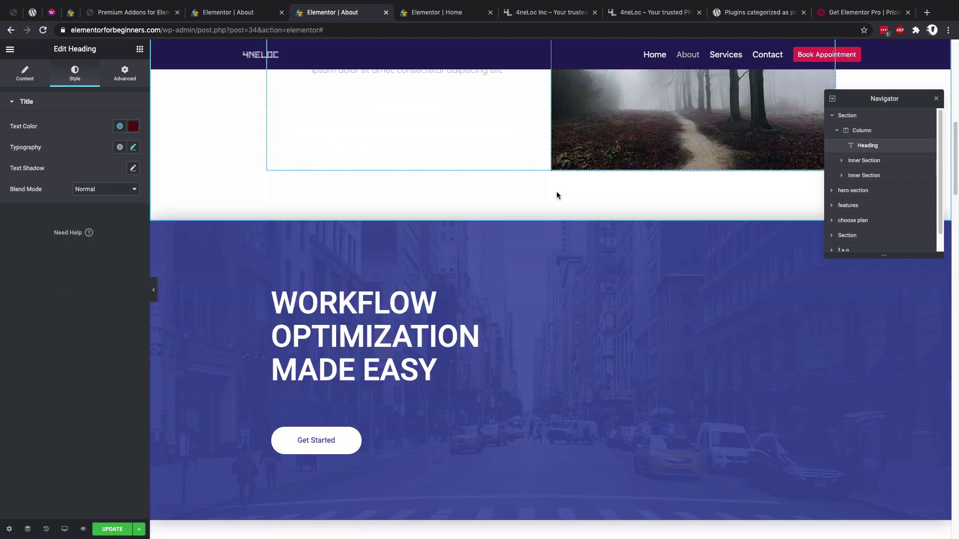
scroll(556, 196, down, 10)
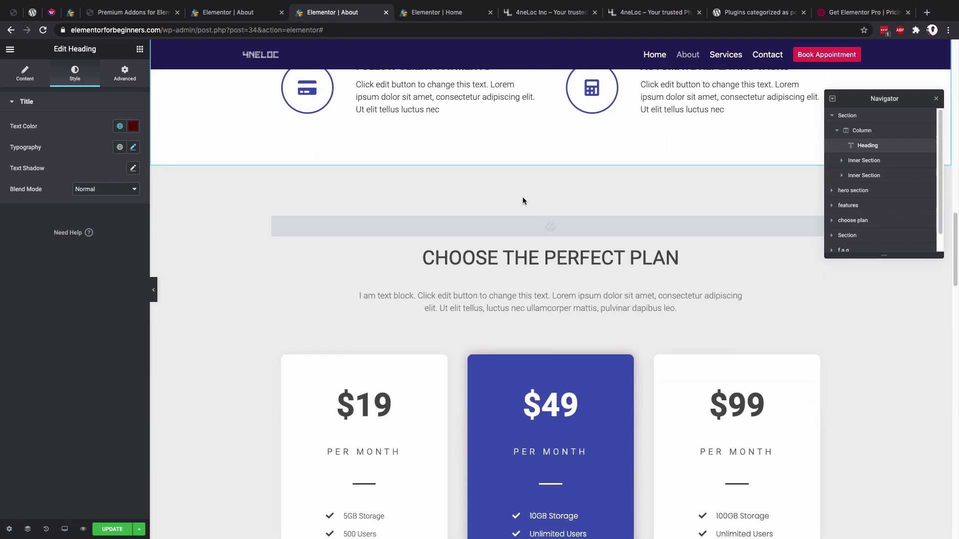
scroll(522, 201, down, 9)
scroll(520, 220, up, 14)
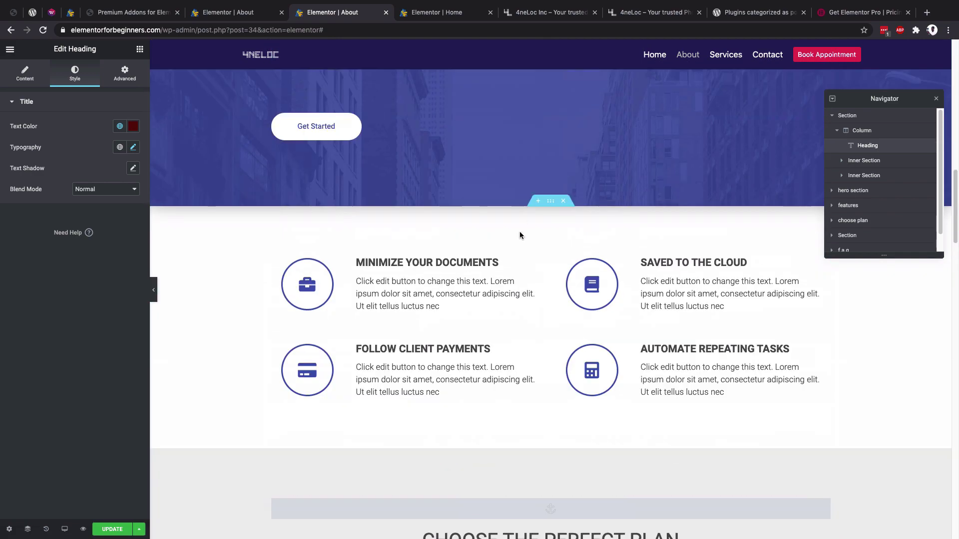
click(529, 264)
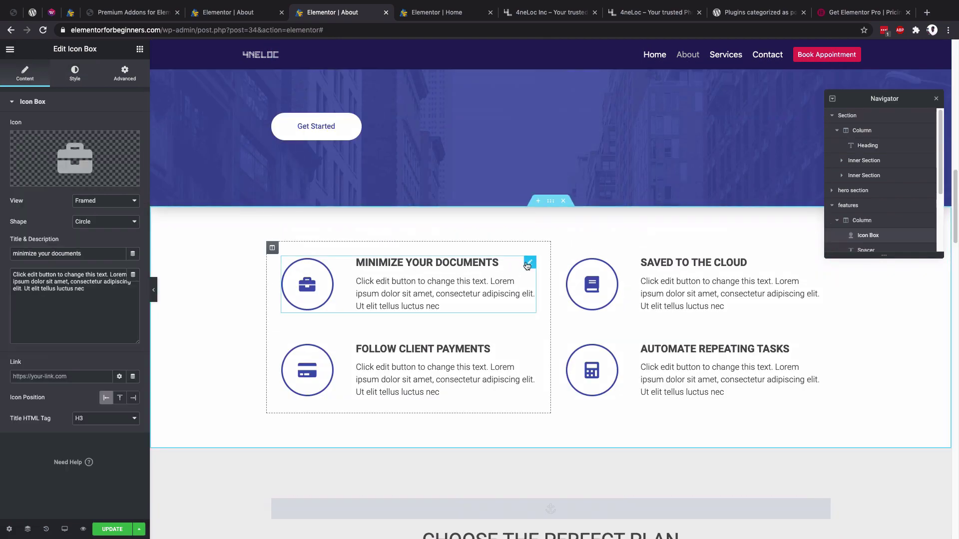
click(80, 80)
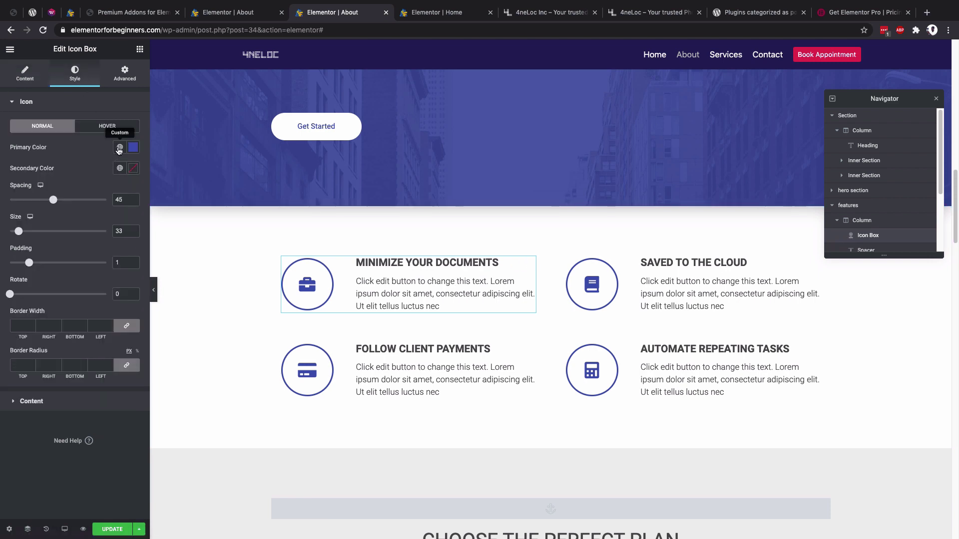
click(120, 147)
scroll(81, 248, down, 3)
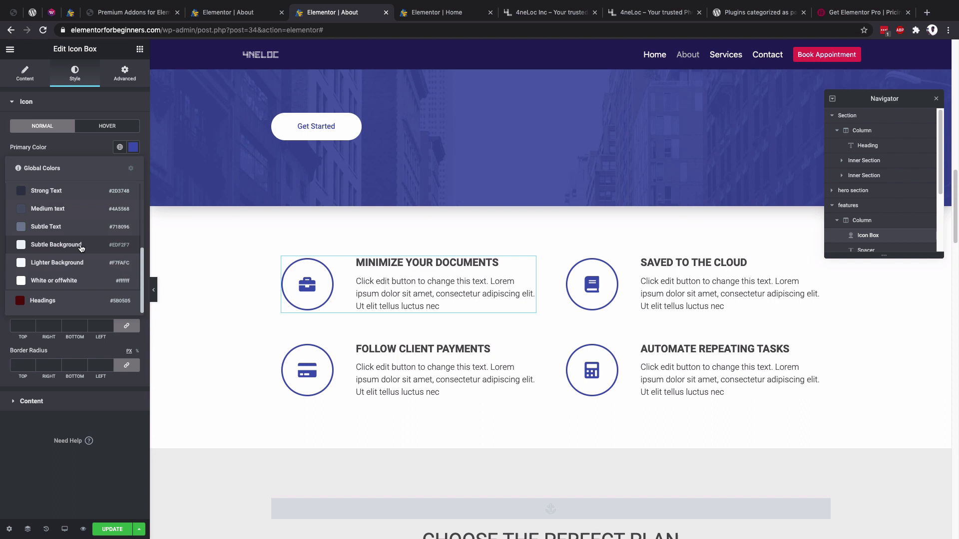
click(74, 303)
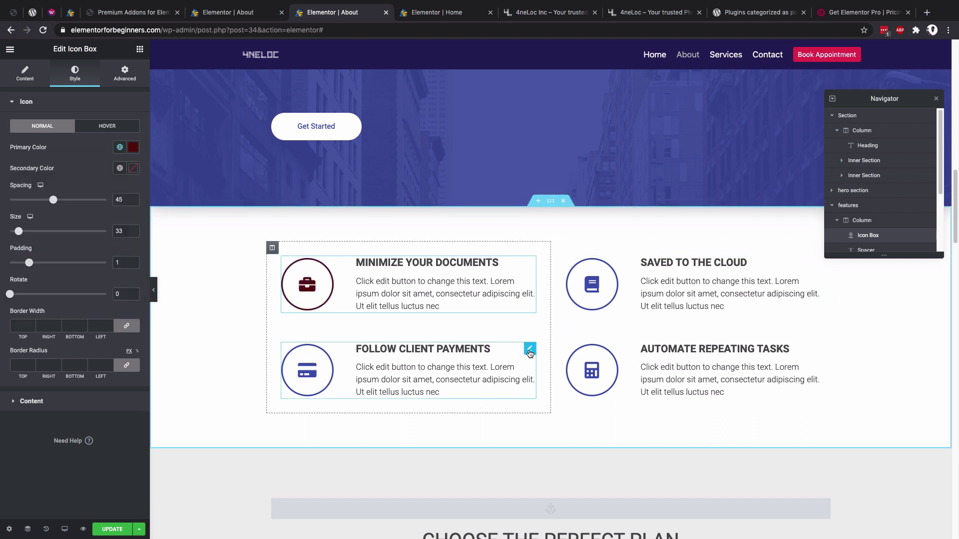
- Set the "Follow client payments" icon box's primary icon color to the global color Headings and update the page
click(531, 345)
click(74, 80)
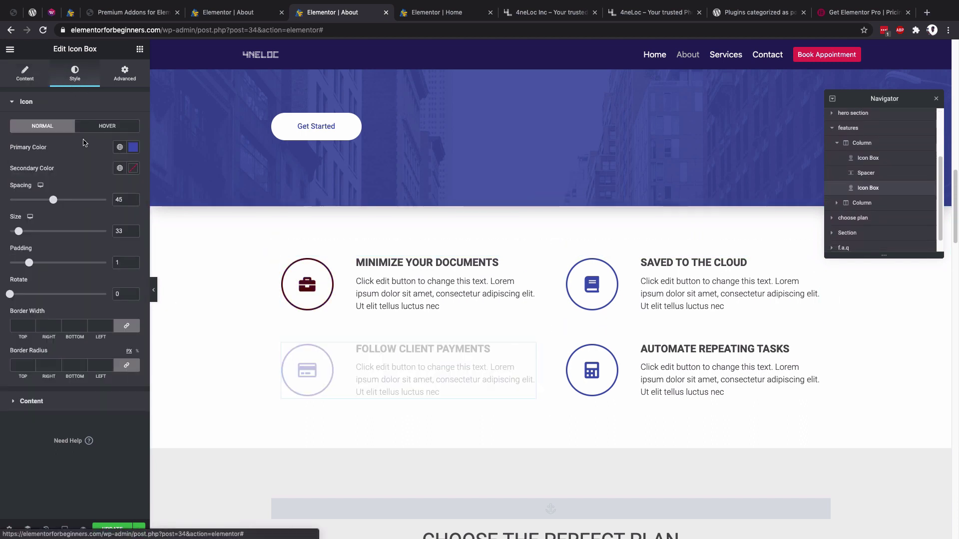
click(120, 146)
scroll(77, 310, down, 3)
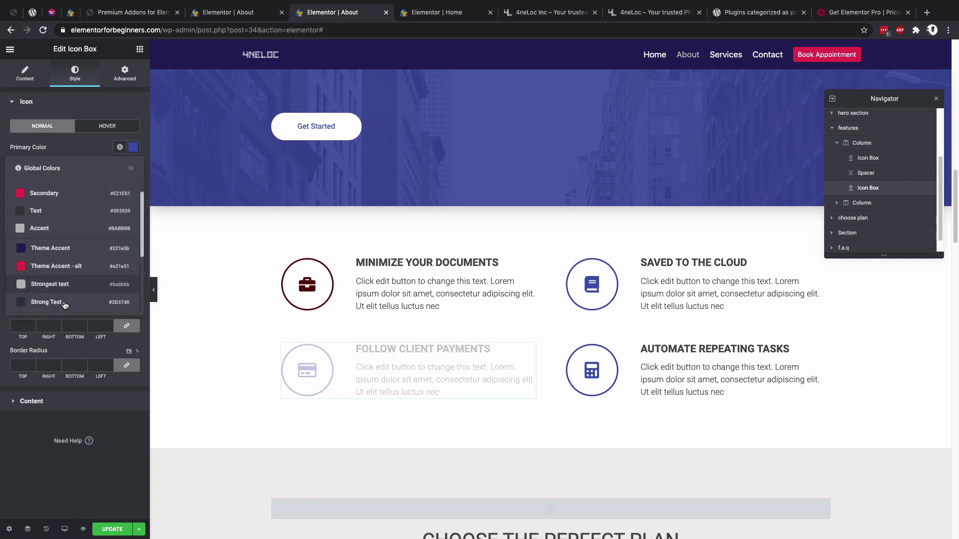
click(74, 303)
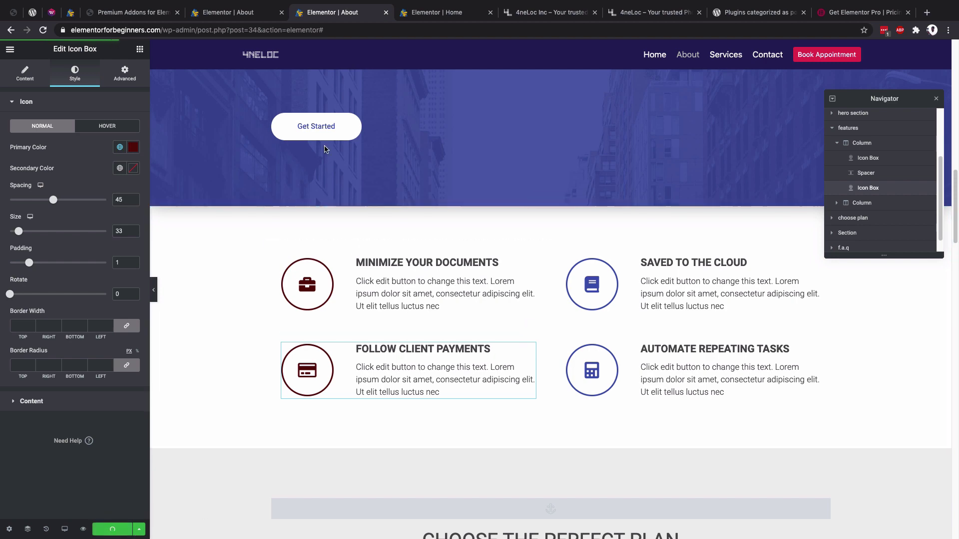
- Back in the Home page's Site Settings, change the global color Headings to green #03981F and save the update
click(443, 15)
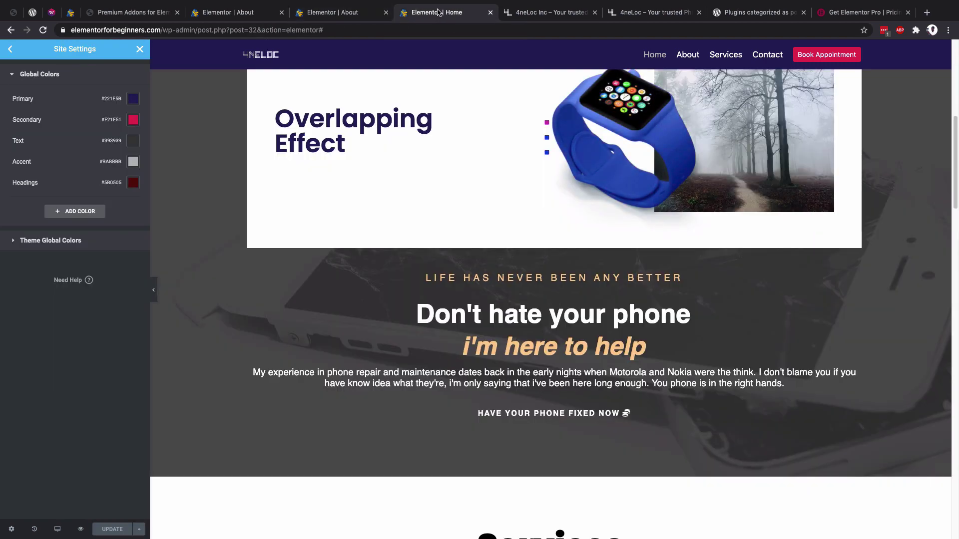
click(133, 183)
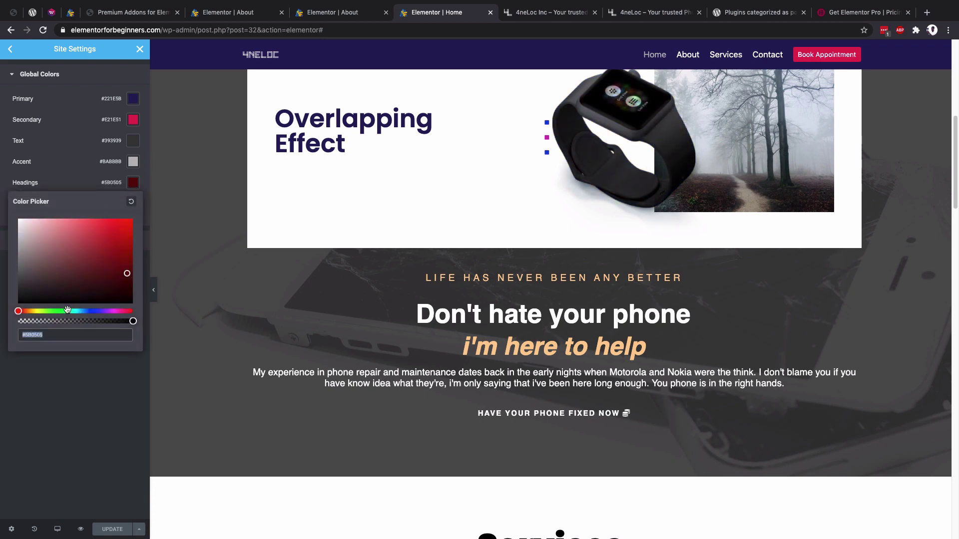
drag(68, 310, 60, 311)
mouse_move(124, 273)
mouse_down()
mouse_move(120, 245)
mouse_move(125, 254)
mouse_up()
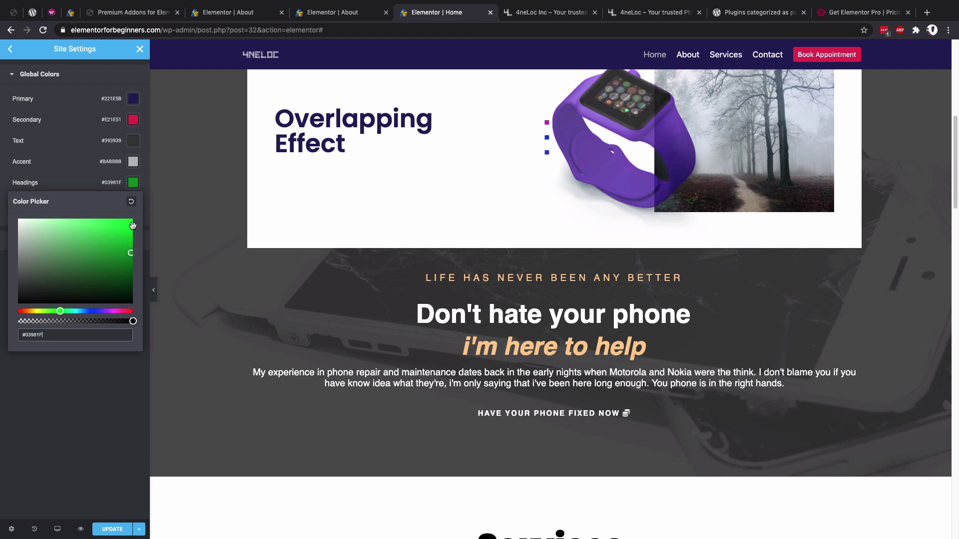
click(113, 455)
click(110, 529)
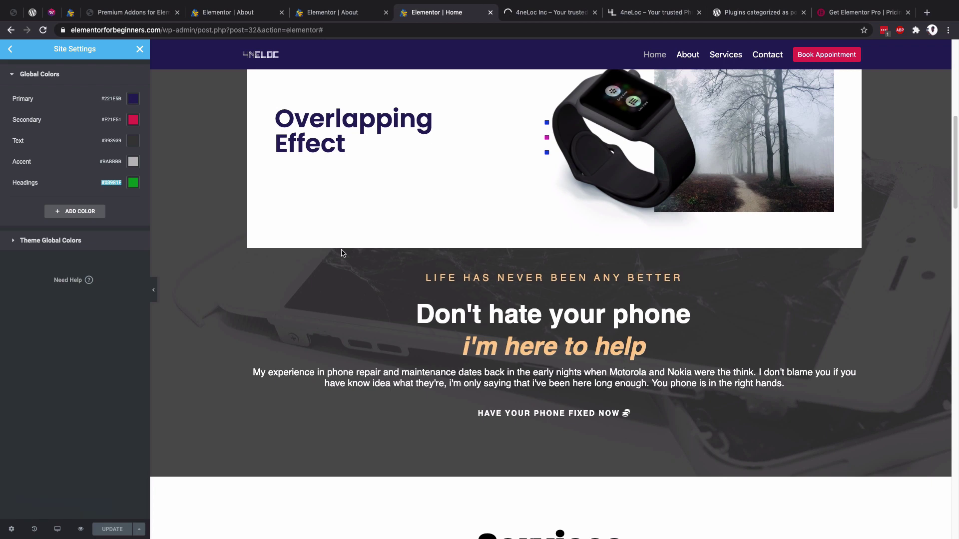
- View the live About page and check the Headings color on the Services heading and the icon boxes
click(526, 16)
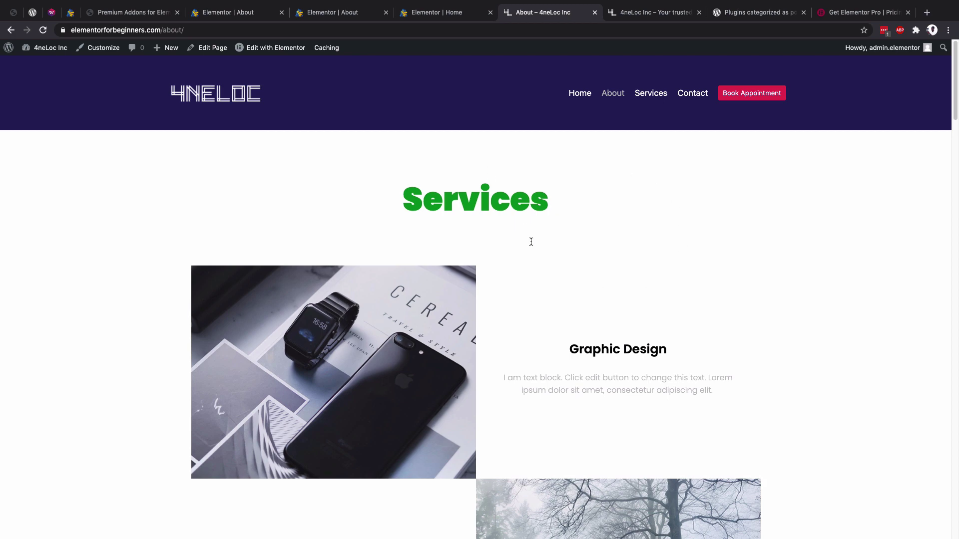
scroll(519, 277, down, 6)
scroll(520, 277, down, 12)
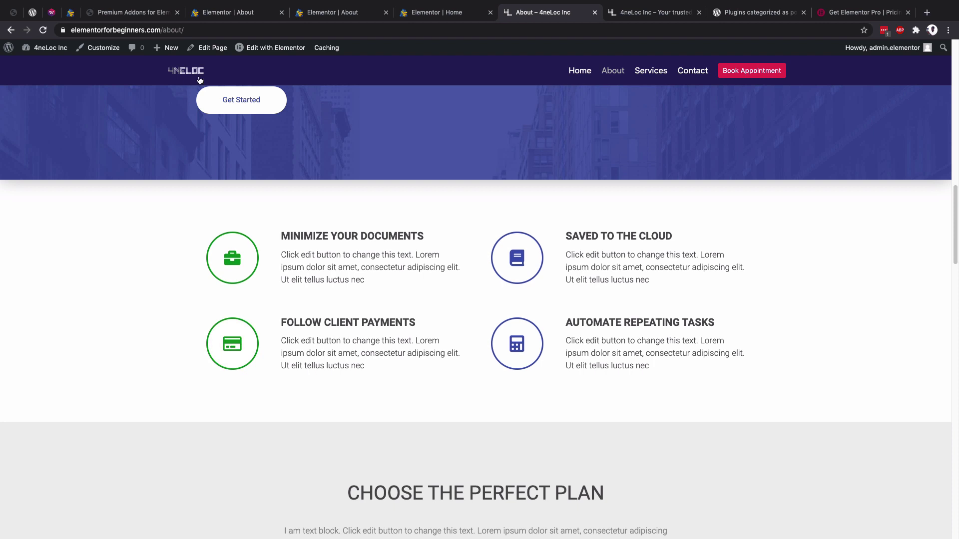
- Return to the Home page's Site Settings and open the typography settings of the global font Primary
click(219, 15)
click(438, 13)
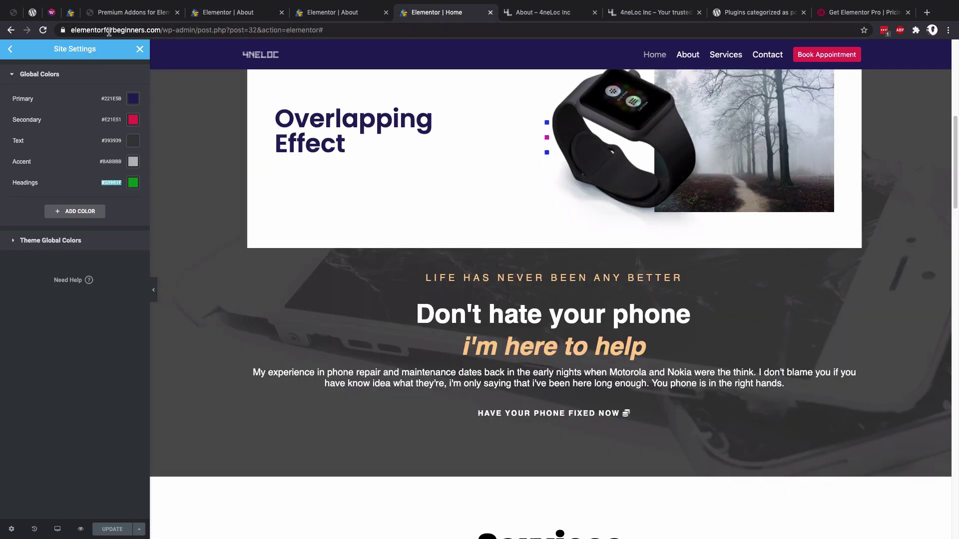
click(8, 51)
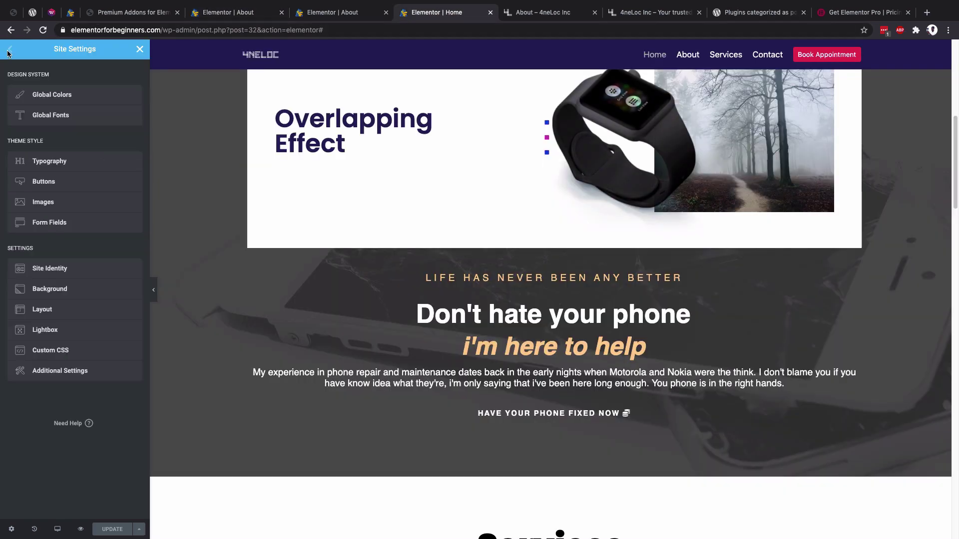
click(53, 122)
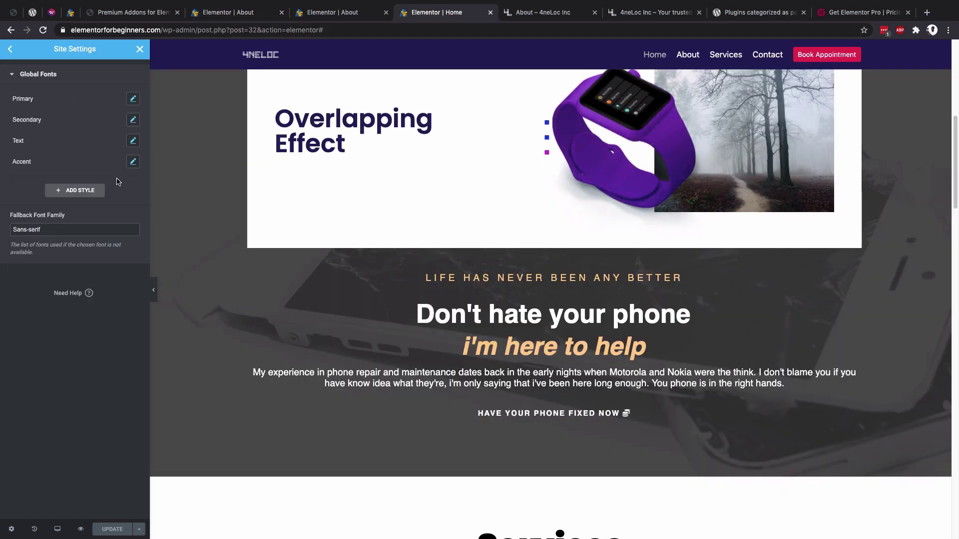
click(133, 99)
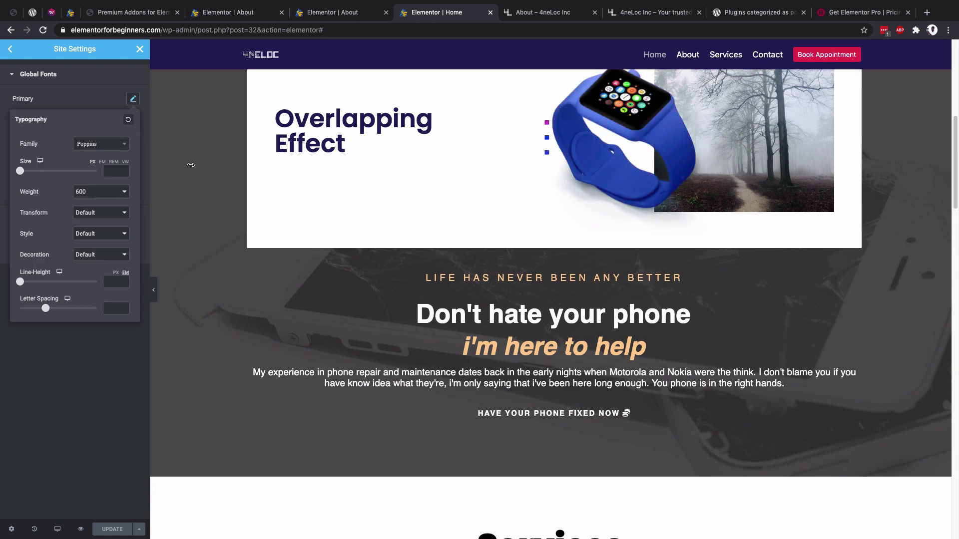
- In the About page editor, set the "Workflow optimization made easy" heading's typography to the global font Primary
click(550, 13)
click(344, 15)
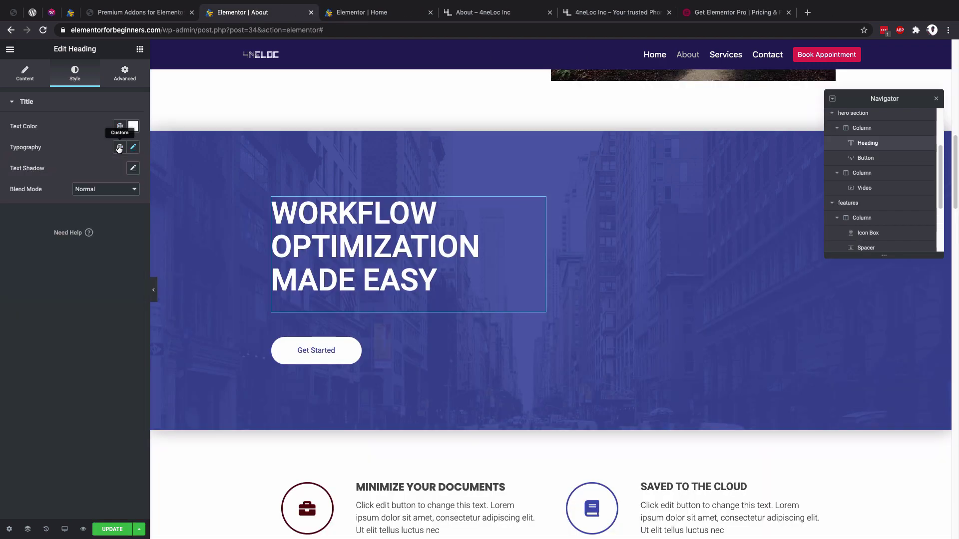
click(119, 148)
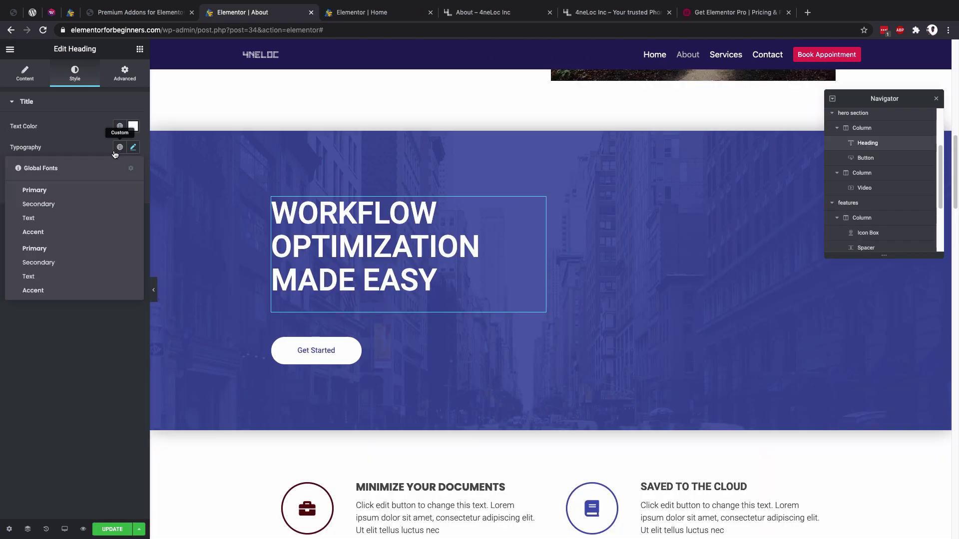
click(60, 196)
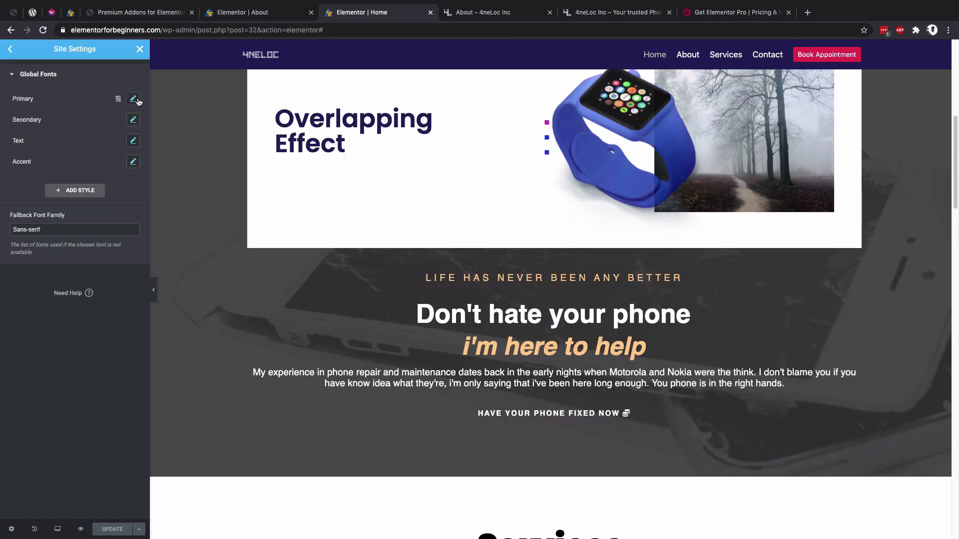
- Check the global font Primary in the Home page's Site Settings and reselect Primary for the About page heading's typography
click(138, 100)
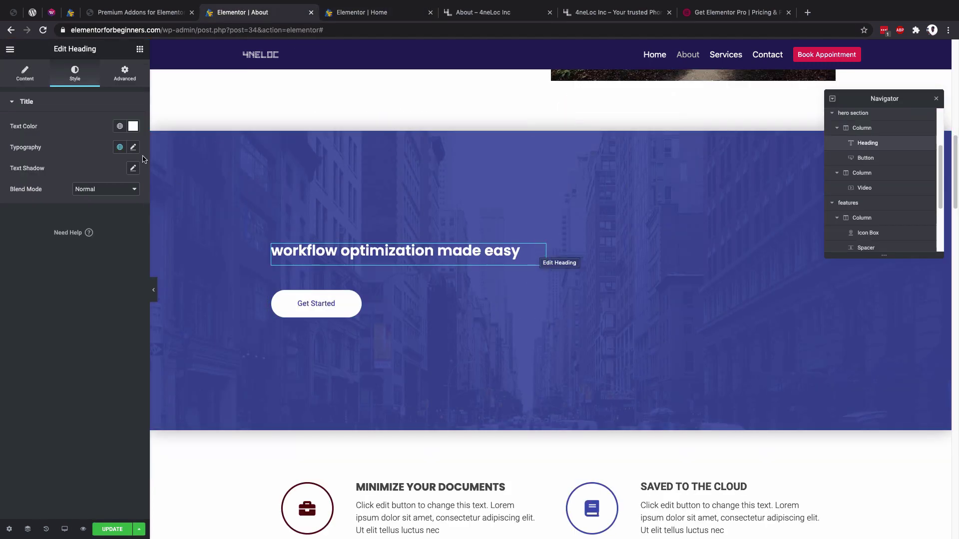
click(103, 100)
click(103, 101)
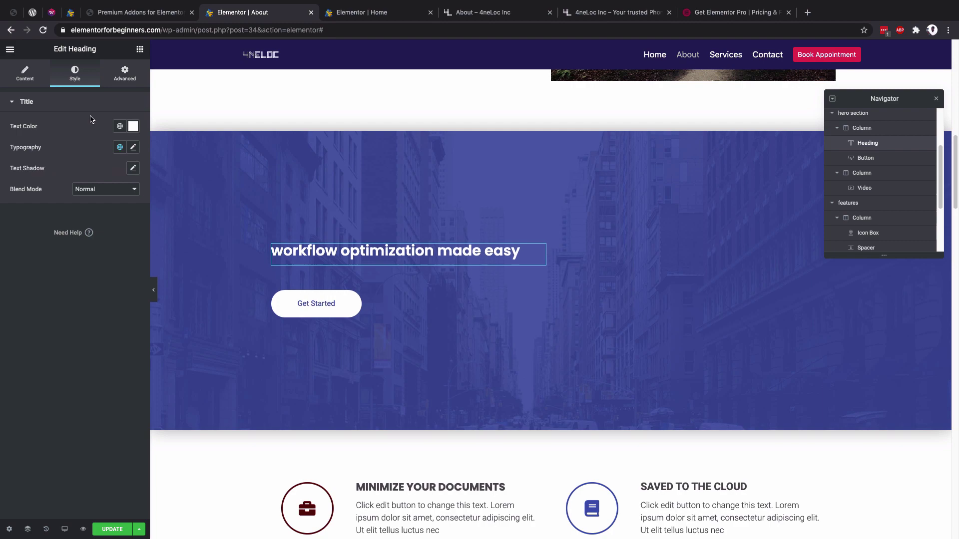
click(120, 147)
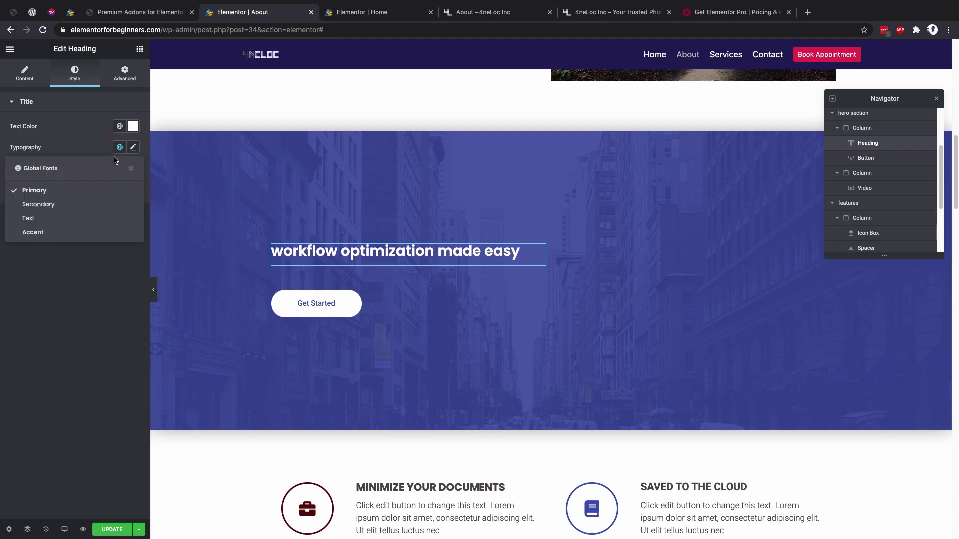
click(34, 188)
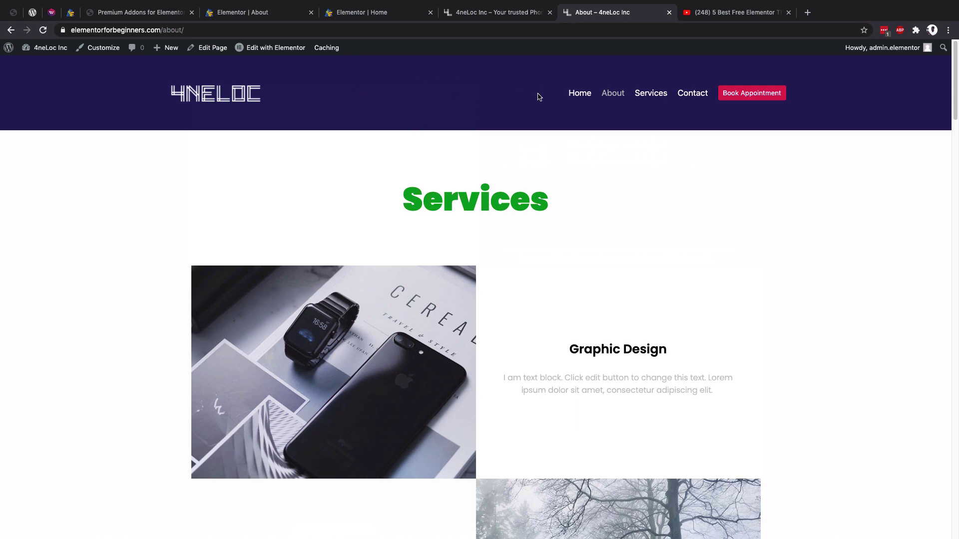
- Look through the live About page and check the font of the "workflow optimization made easy" heading
scroll(155, 248, down, 3)
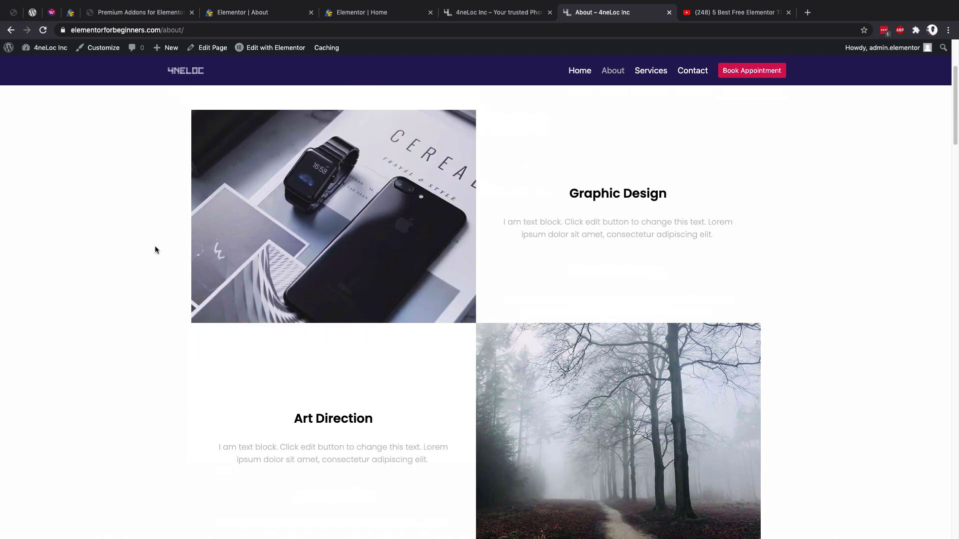
scroll(155, 247, up, 2)
scroll(150, 198, up, 2)
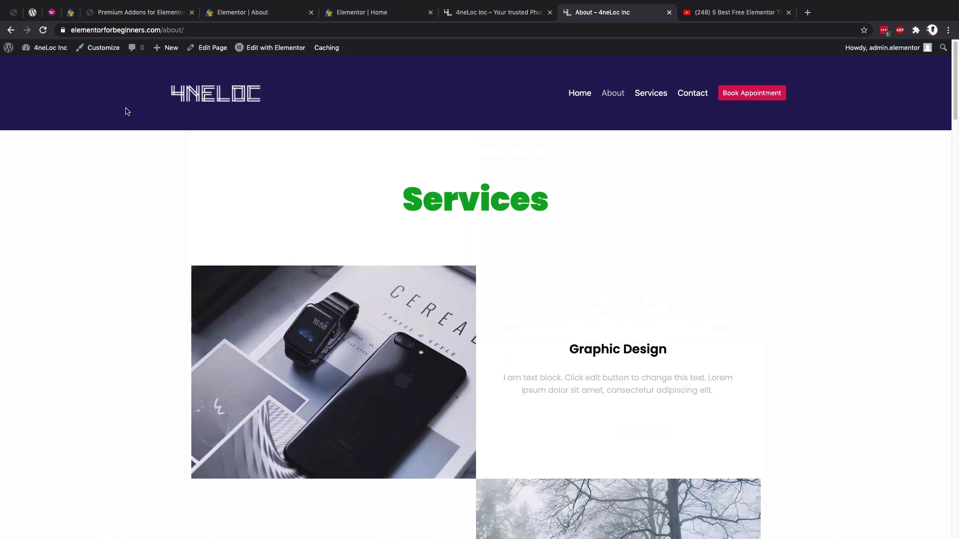
scroll(136, 183, down, 3)
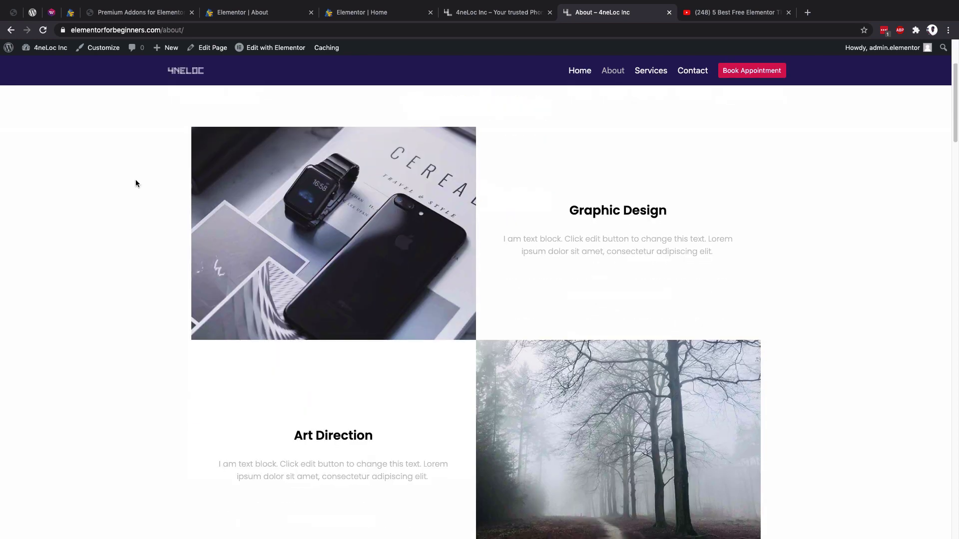
scroll(136, 183, down, 3)
scroll(136, 184, down, 10)
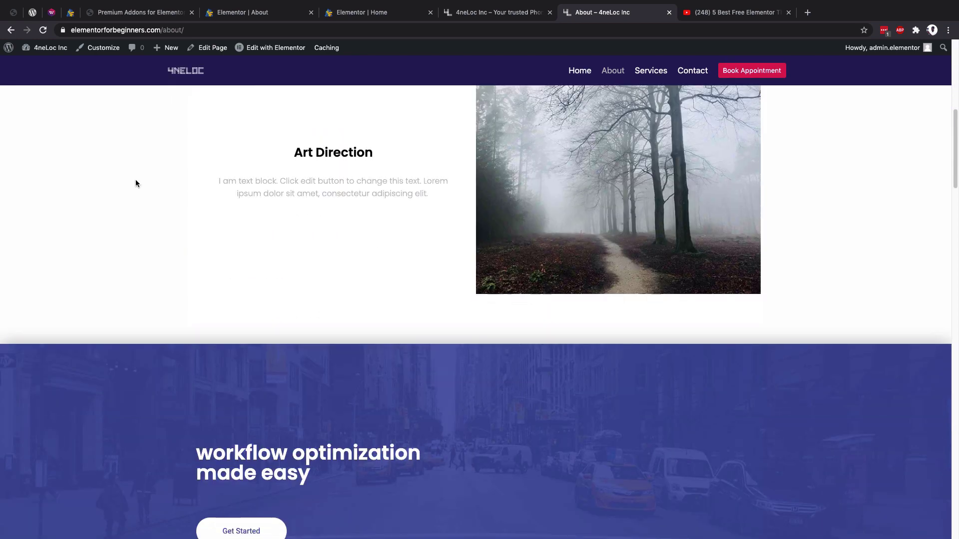
scroll(136, 183, down, 10)
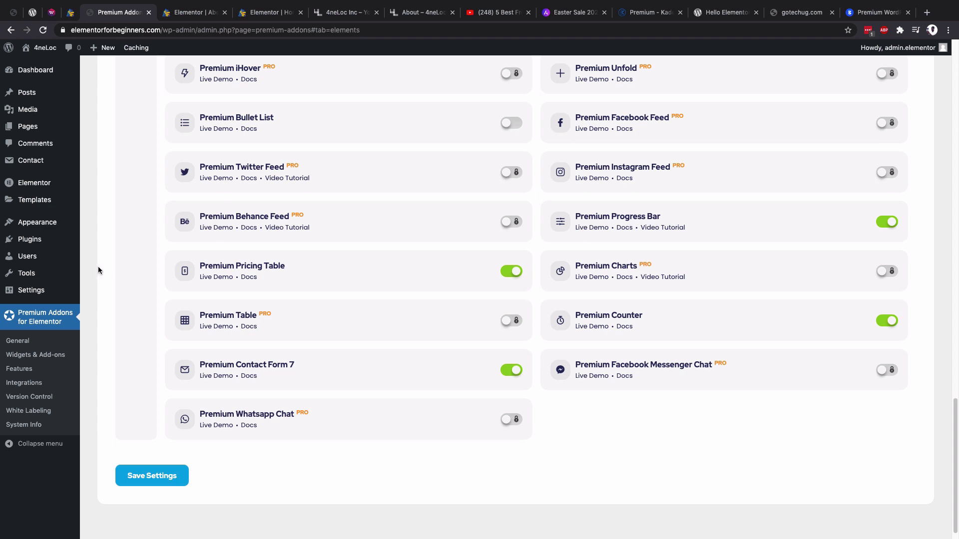
- Go to the WordPress dashboard's Themes page and open the page for adding new themes
mouse_move(52, 227)
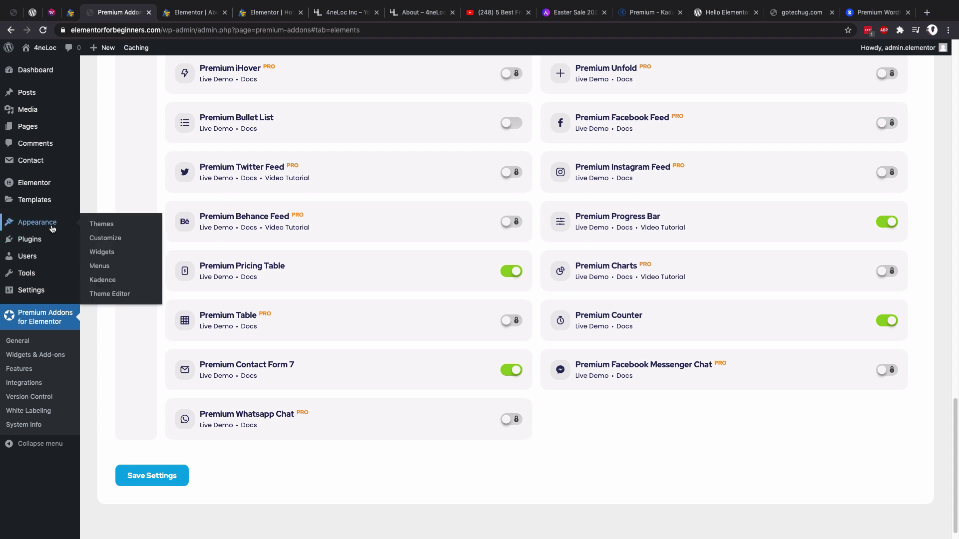
click(96, 226)
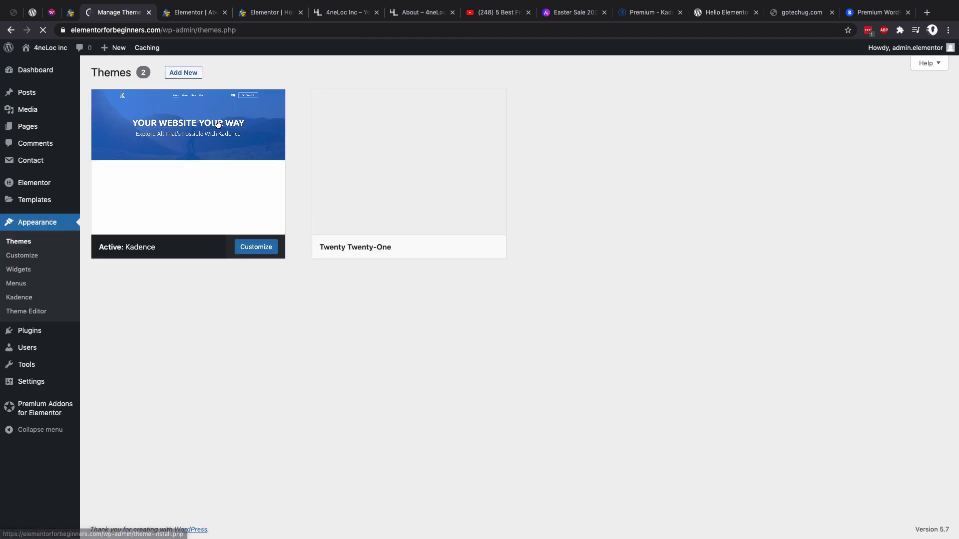
click(179, 74)
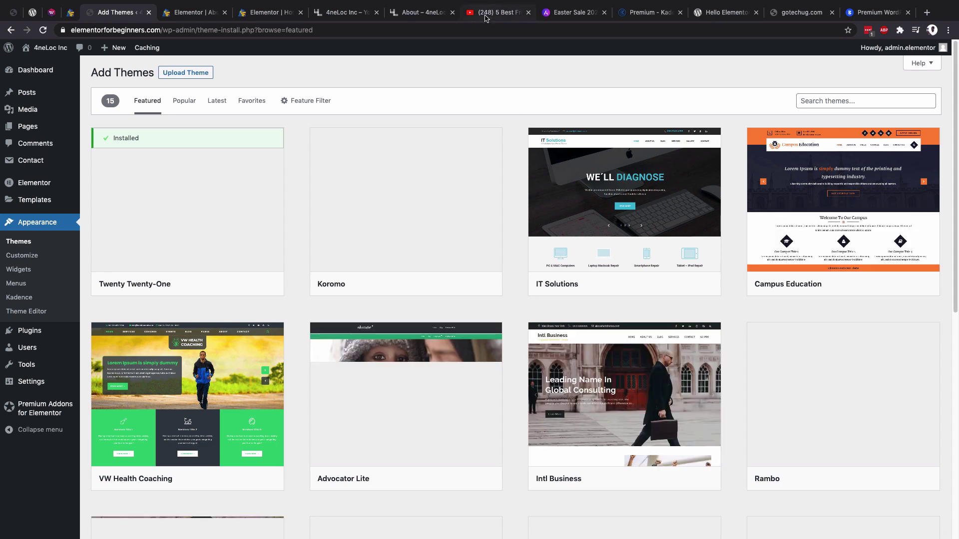
- Switch to YouTube and view the title of the video "5 Best Free Elementor Themes For 2021"
click(485, 15)
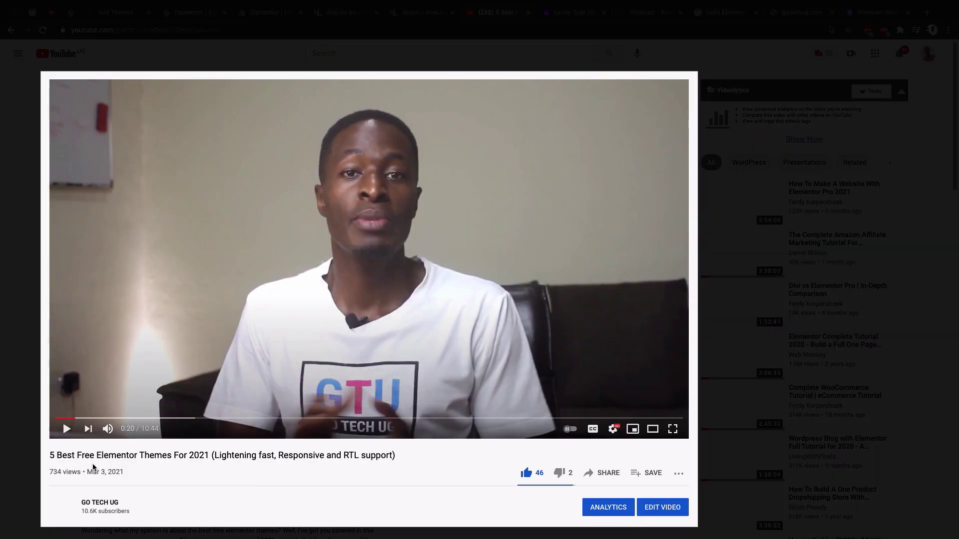
triple_click(91, 456)
click(128, 456)
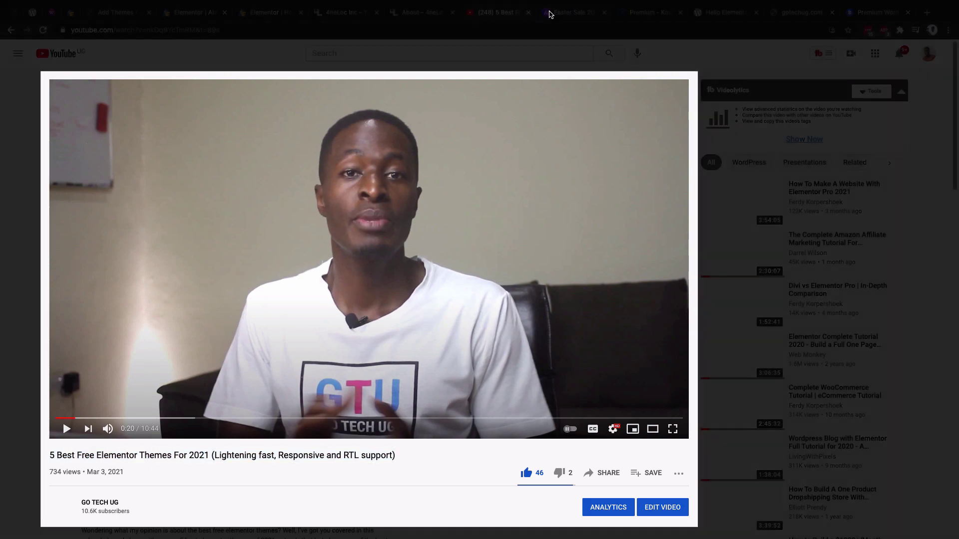
- Look over the open theme pages for Astra, Kadence, Hello Elementor, Core Extensions and Blocksy PRO
click(546, 13)
scroll(325, 332, down, 3)
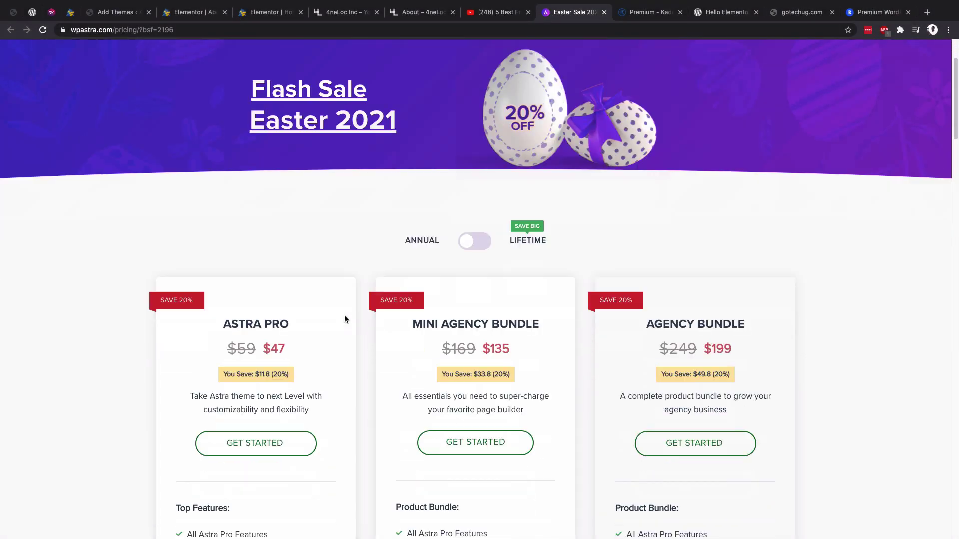
scroll(363, 305, up, 3)
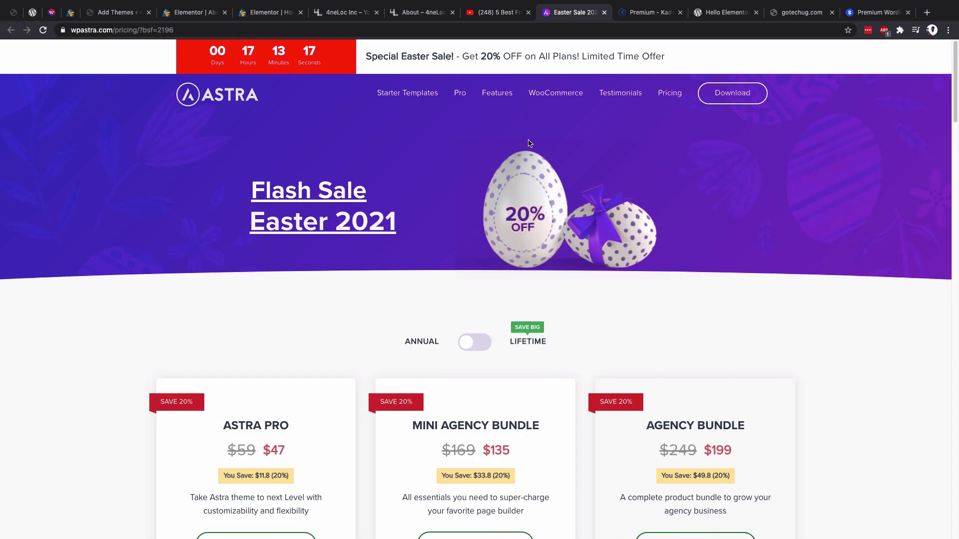
click(646, 16)
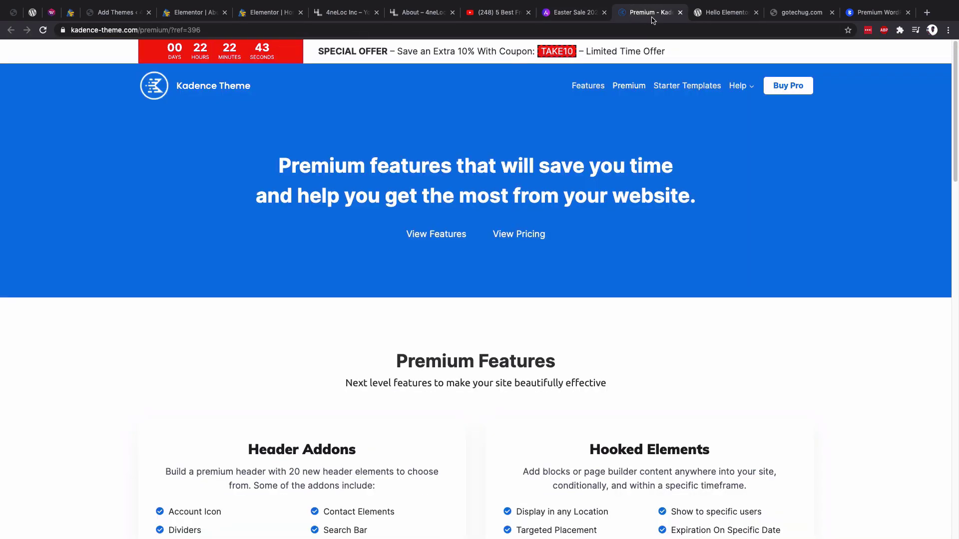
click(714, 18)
click(792, 14)
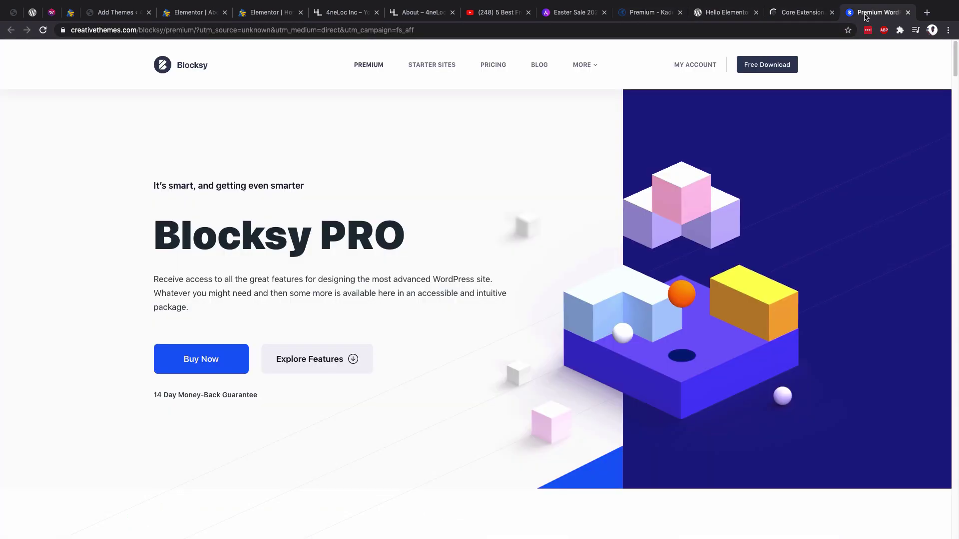
click(870, 14)
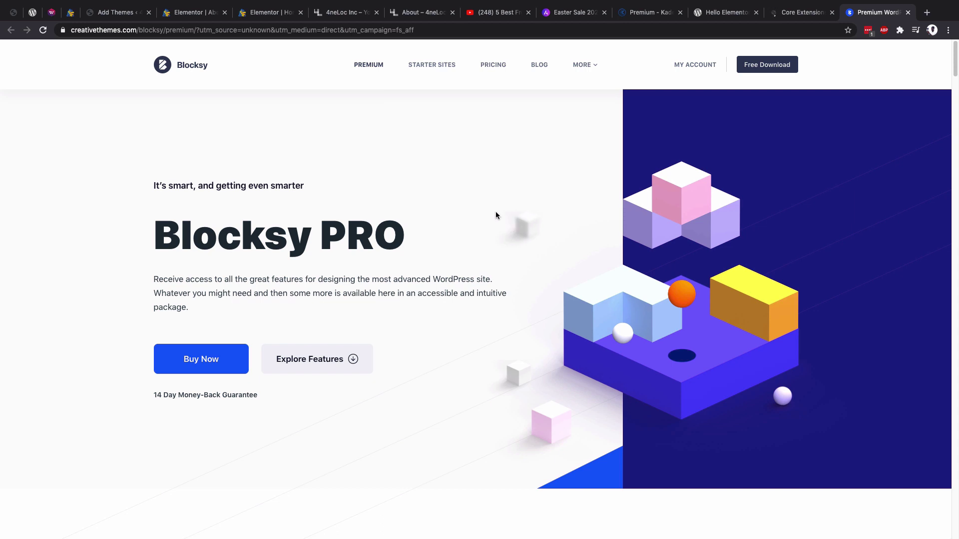
- Return to the Add Themes page and search the themes for "kadence"
click(119, 13)
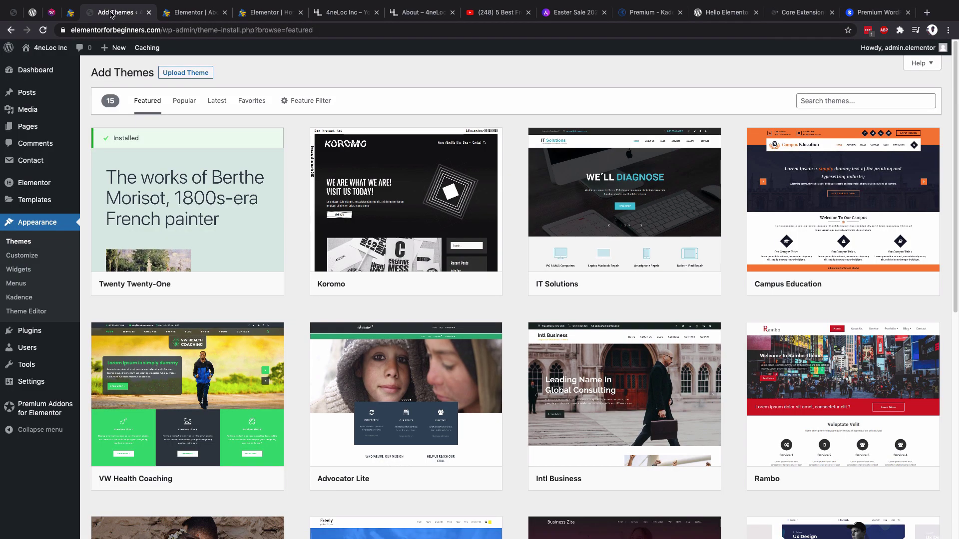
click(823, 101)
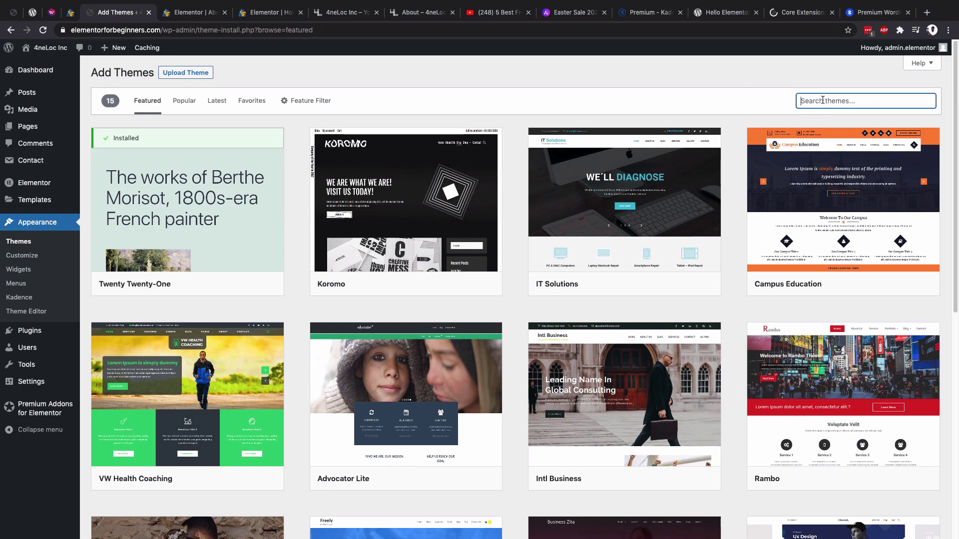
text(kadence)
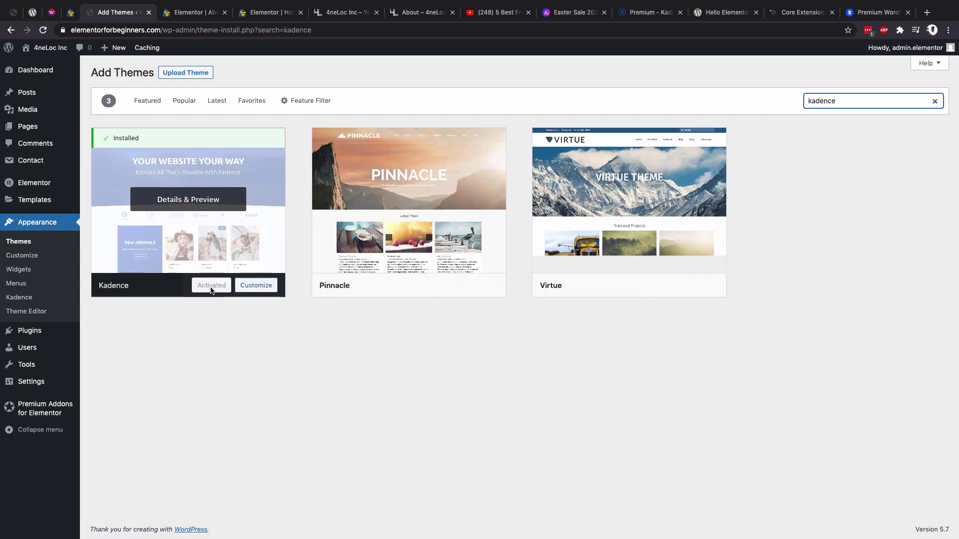
- Search the themes for "hello" and look at the Hello Elementor theme's options
double_click(817, 101)
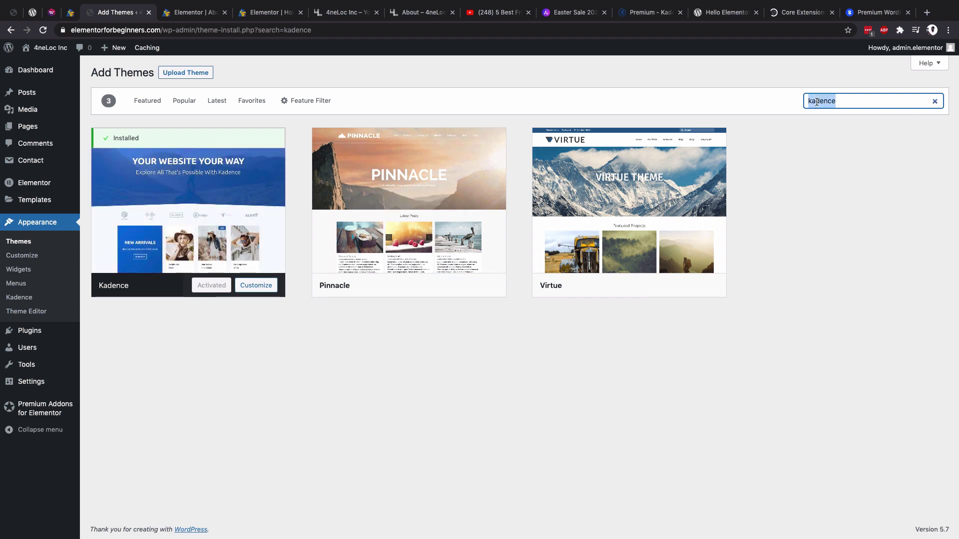
text(hello)
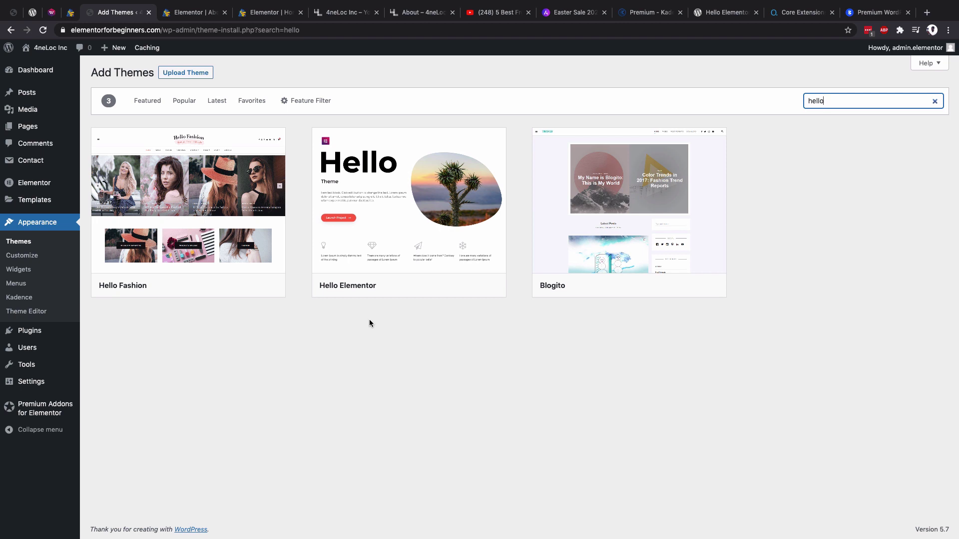
mouse_move(402, 238)
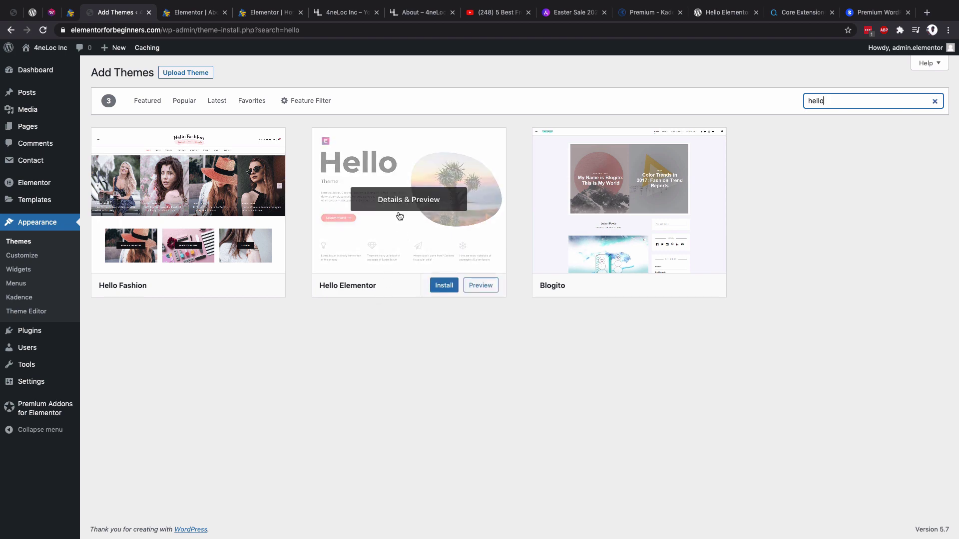
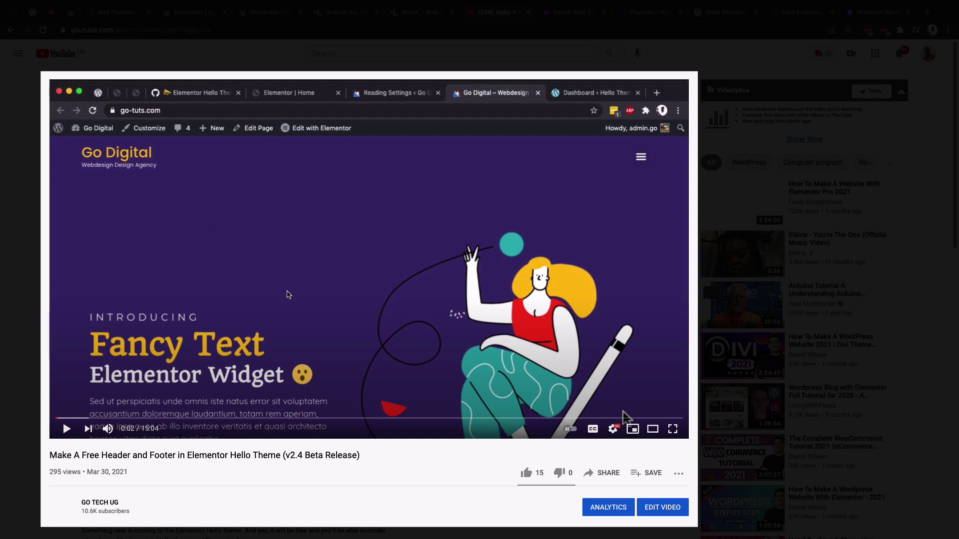
- Return to the Add Themes page and open the Header settings of the theme Customizer
click(196, 14)
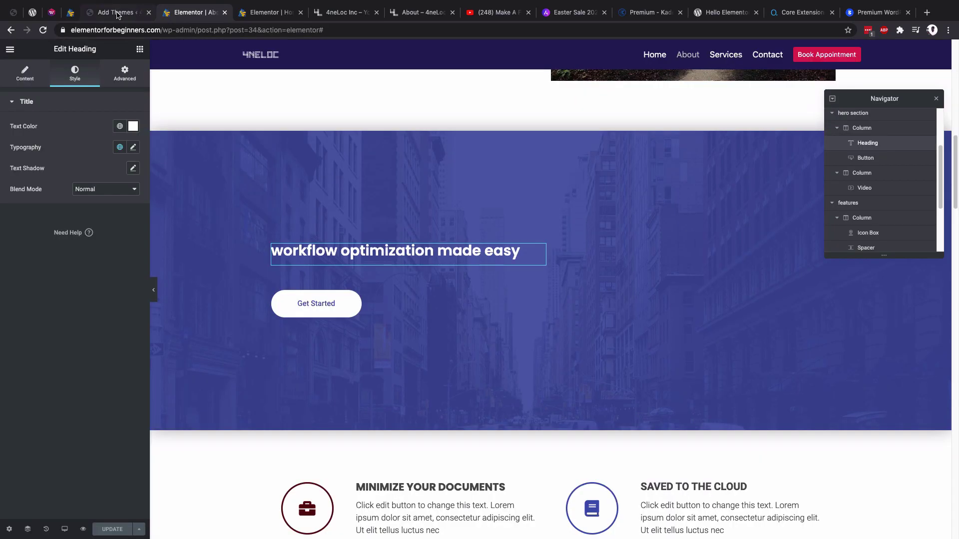
click(118, 14)
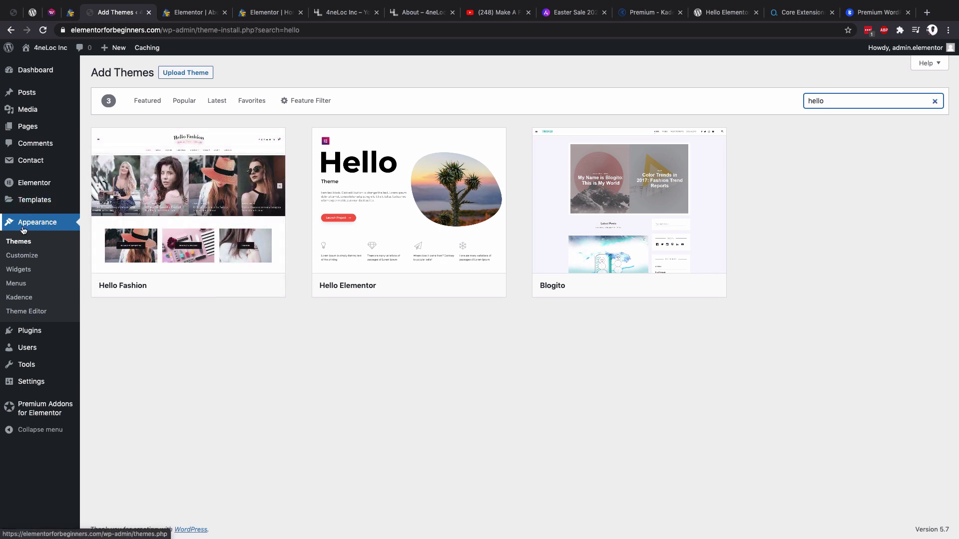
click(23, 257)
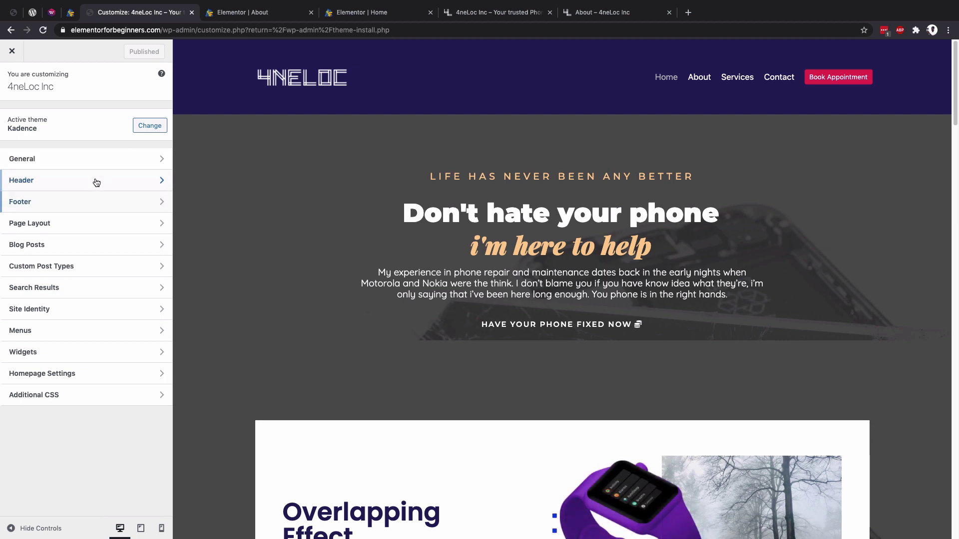
click(96, 182)
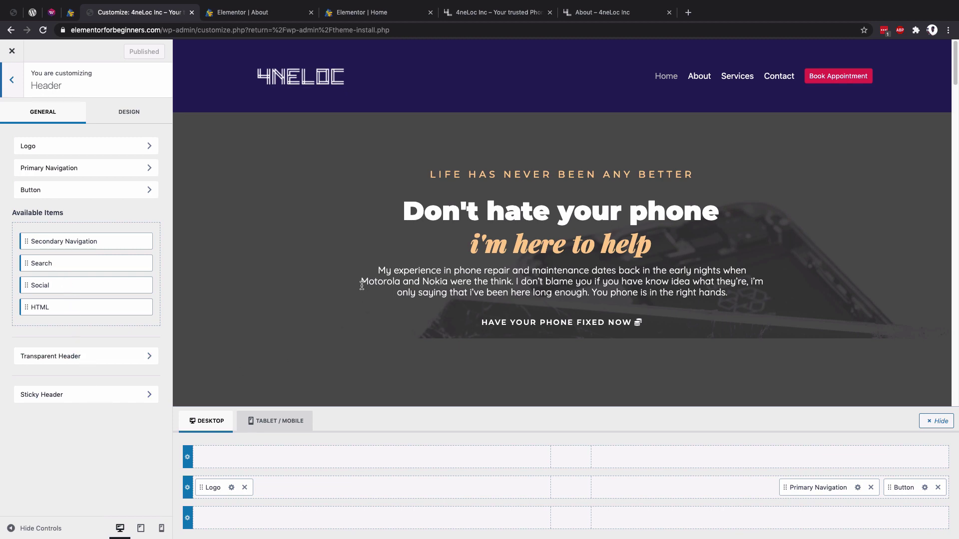
- Set the Sticky Header option to No and check how the header behaves in the site preview
scroll(362, 284, down, 3)
scroll(363, 283, up, 3)
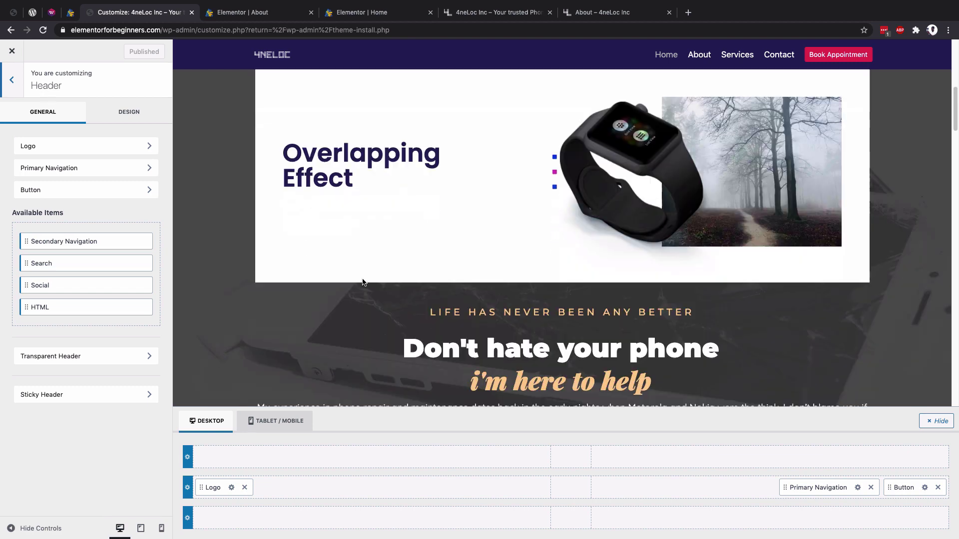
click(79, 394)
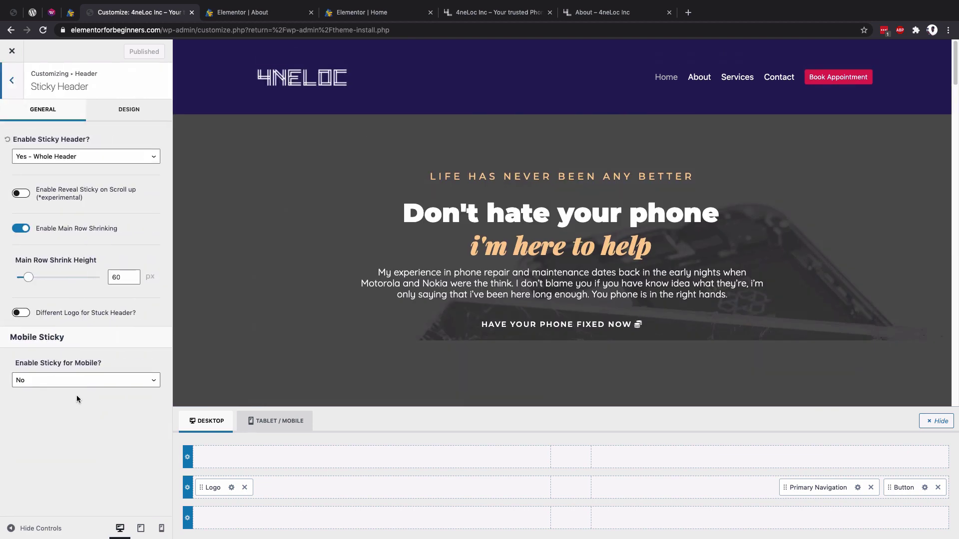
click(59, 157)
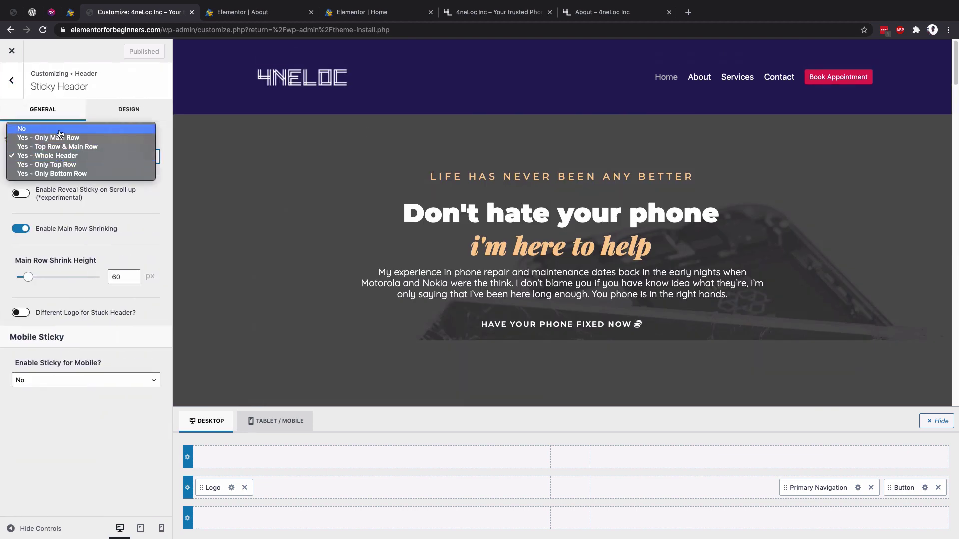
click(60, 129)
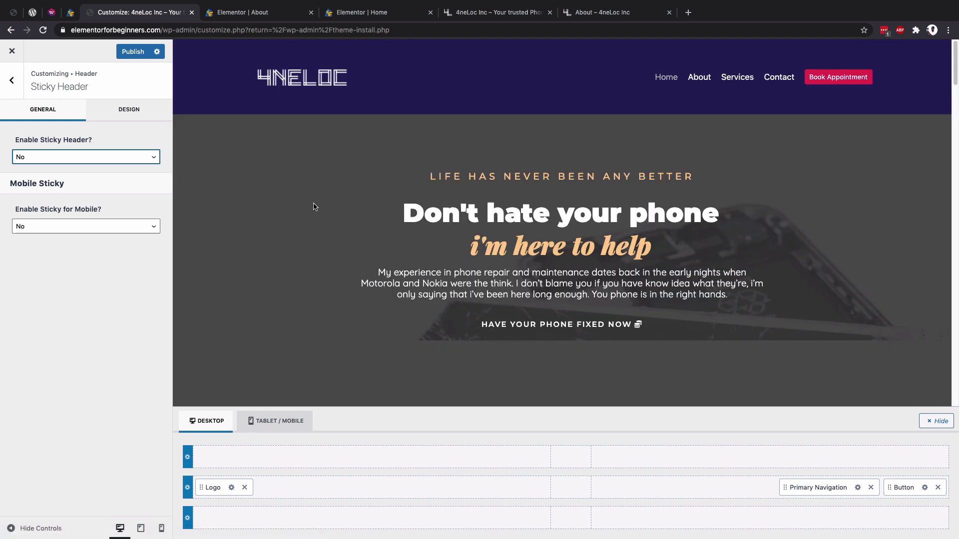
scroll(314, 206, down, 10)
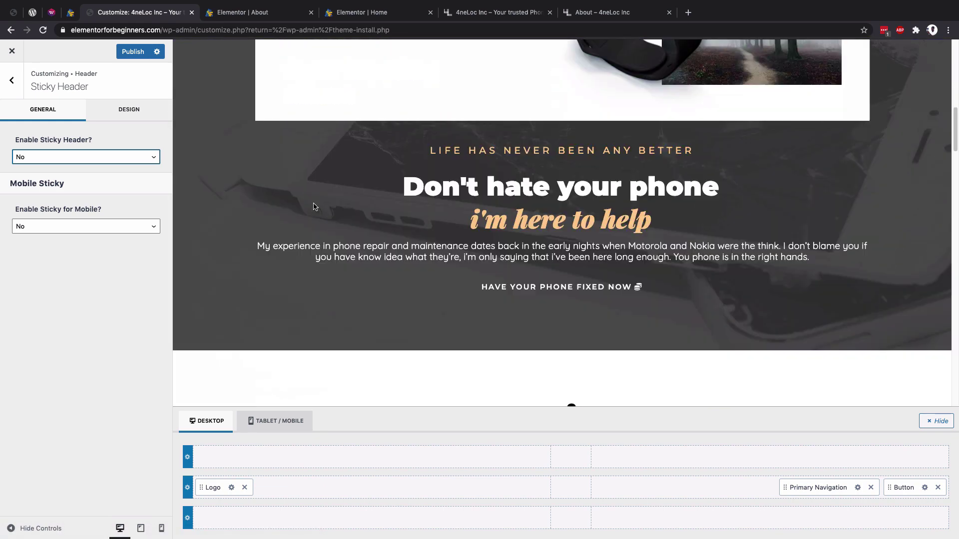
scroll(315, 206, down, 3)
scroll(315, 206, up, 15)
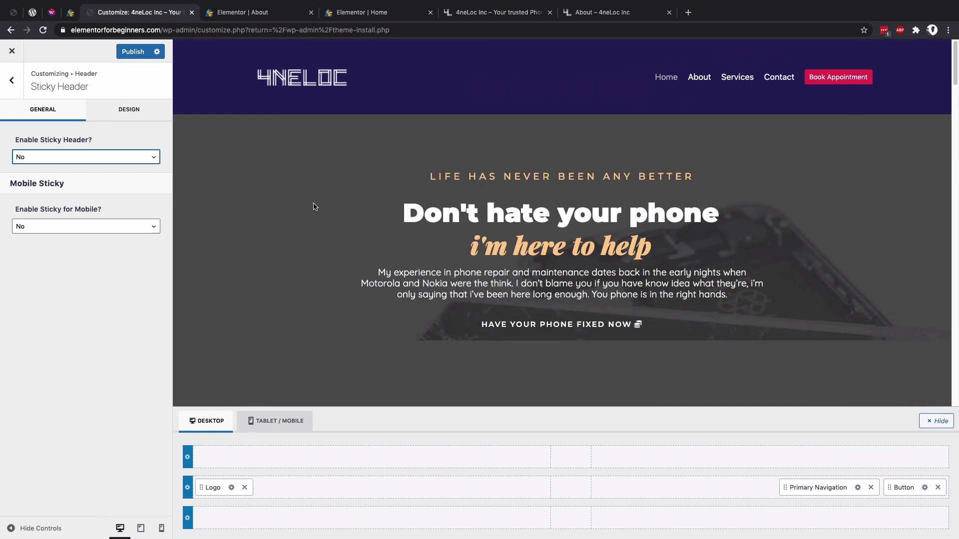
- Set the Sticky Header option to Yes - Whole Header and check the header in the site preview
click(40, 161)
click(46, 190)
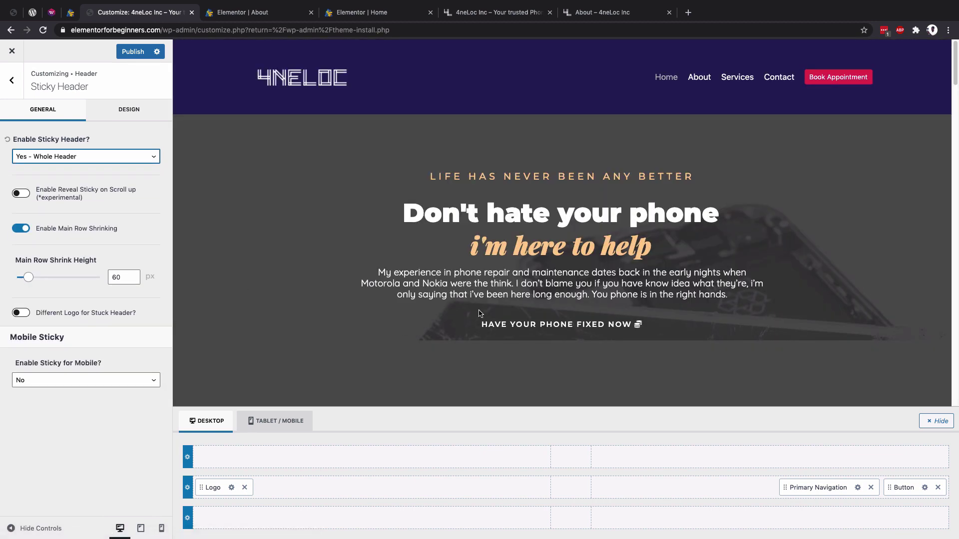
scroll(487, 307, down, 1)
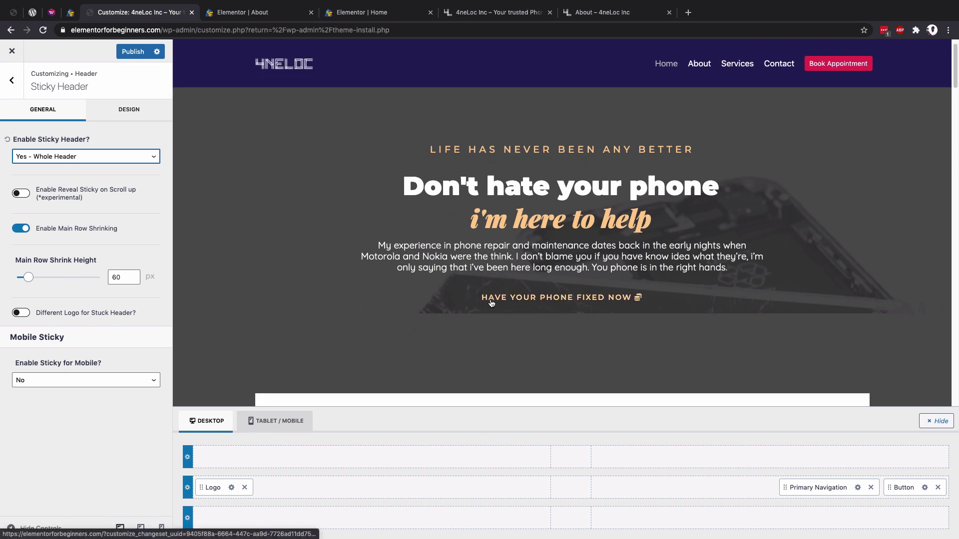
scroll(491, 303, up, 1)
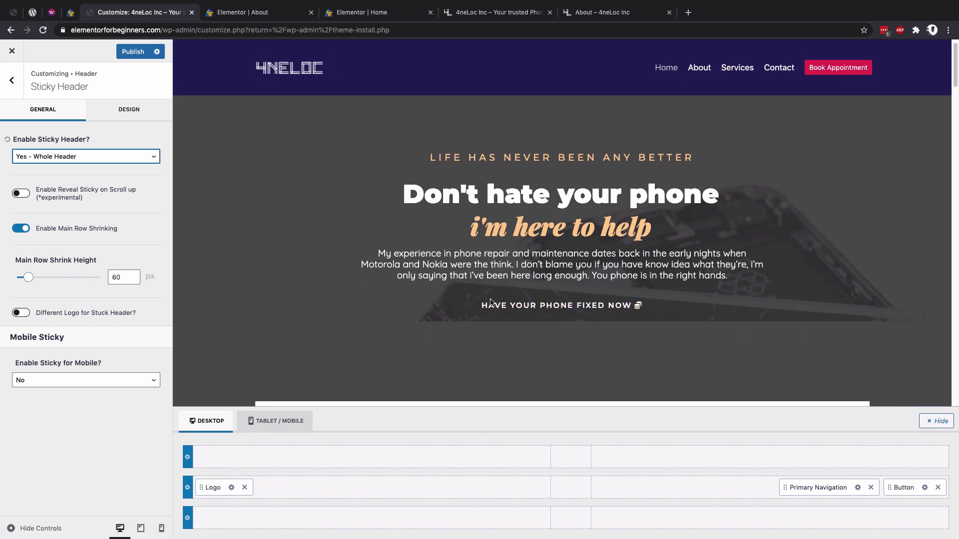
scroll(491, 303, down, 5)
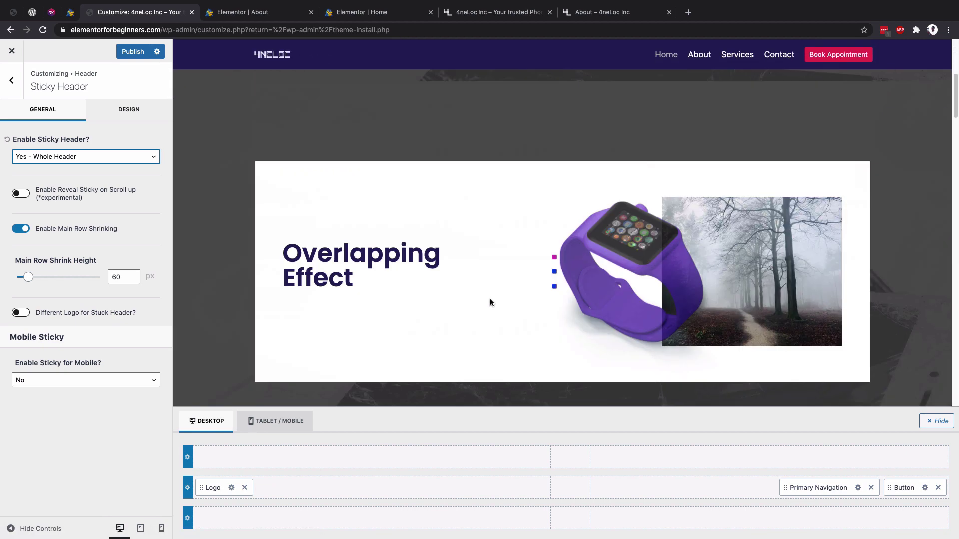
scroll(490, 299, up, 6)
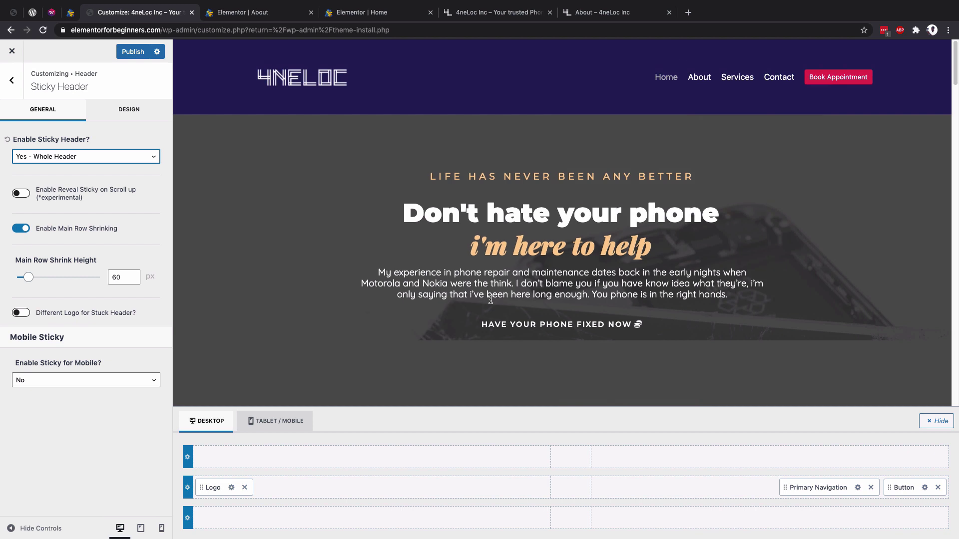
- Disable Main Row Shrinking to test the sticky header in the preview, and re-enable it
click(19, 229)
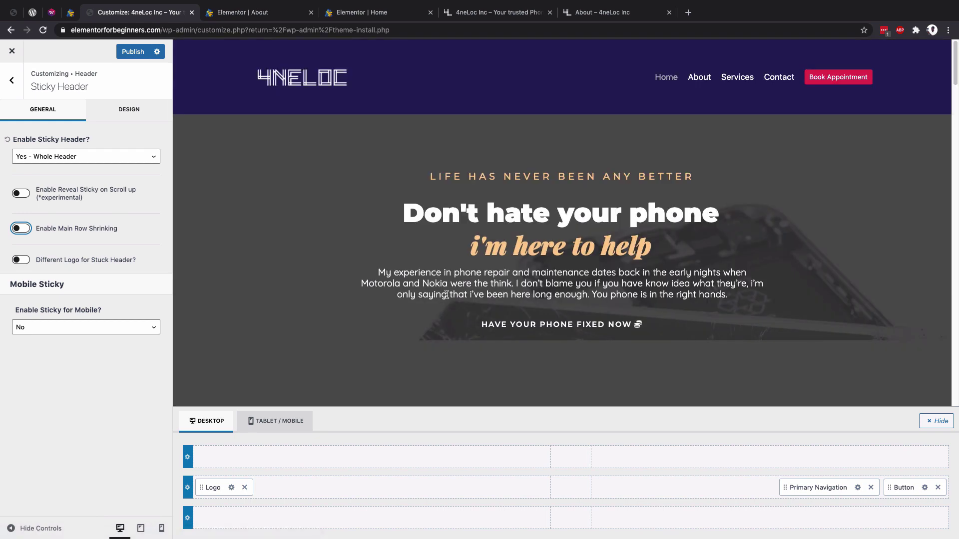
scroll(447, 294, down, 5)
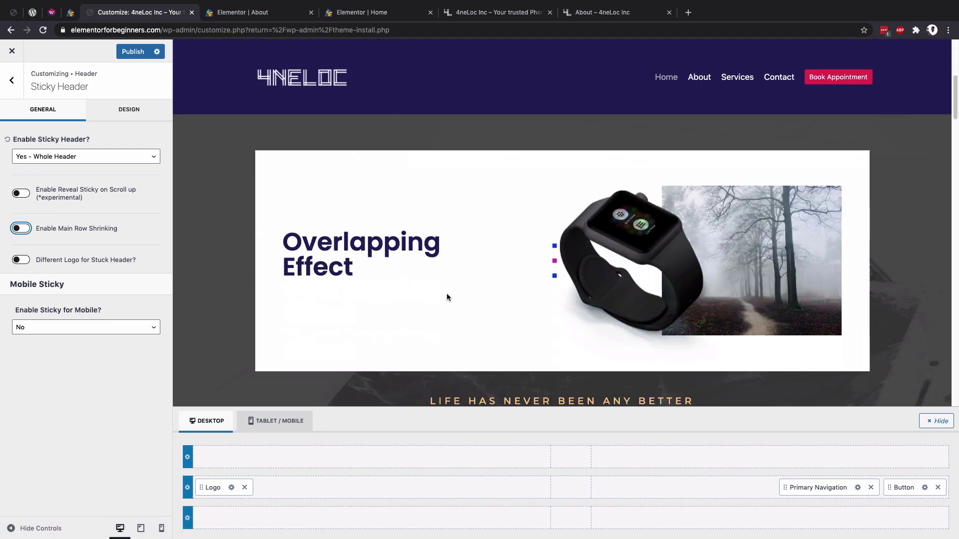
scroll(447, 297, down, 5)
click(21, 229)
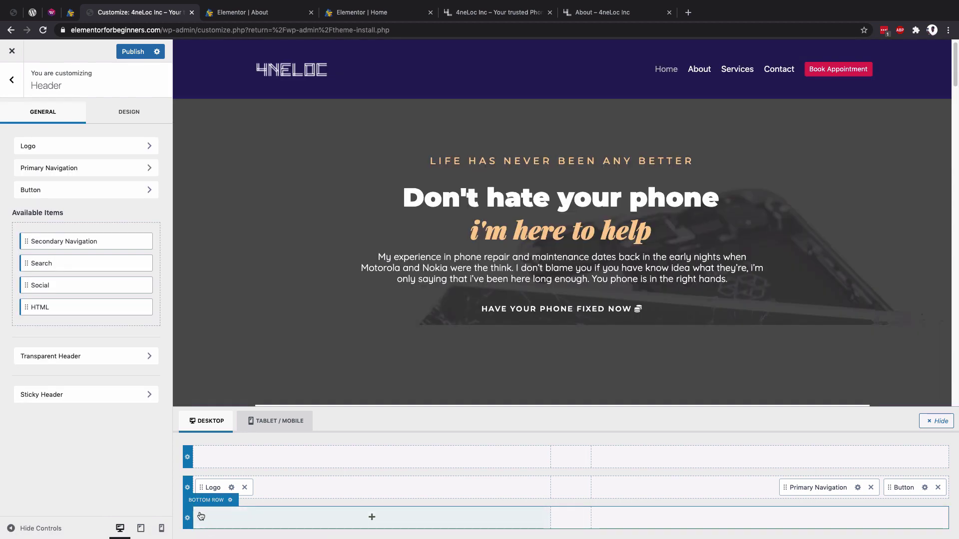
- Try several palette colors for the header's Main Row Background, choose the slate color 4A5568, and publish
click(188, 488)
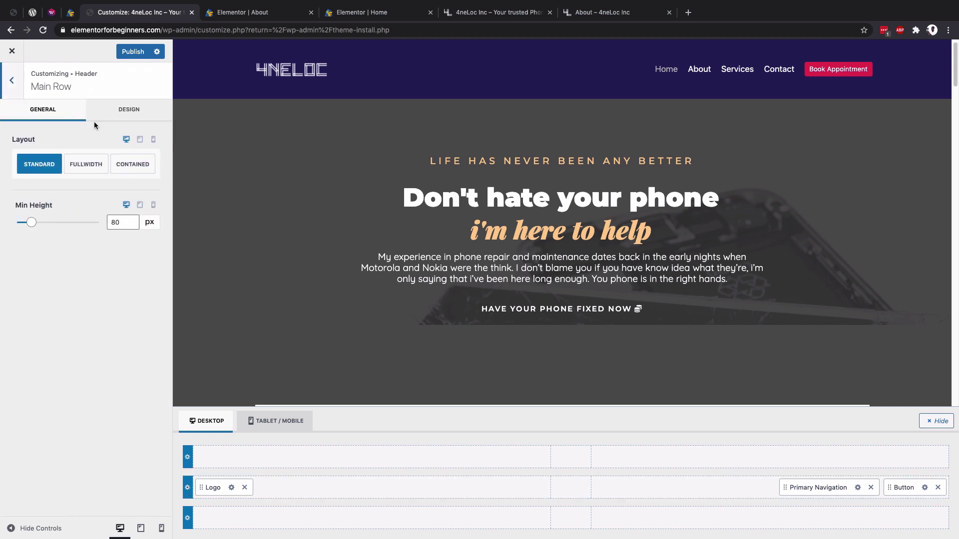
click(118, 114)
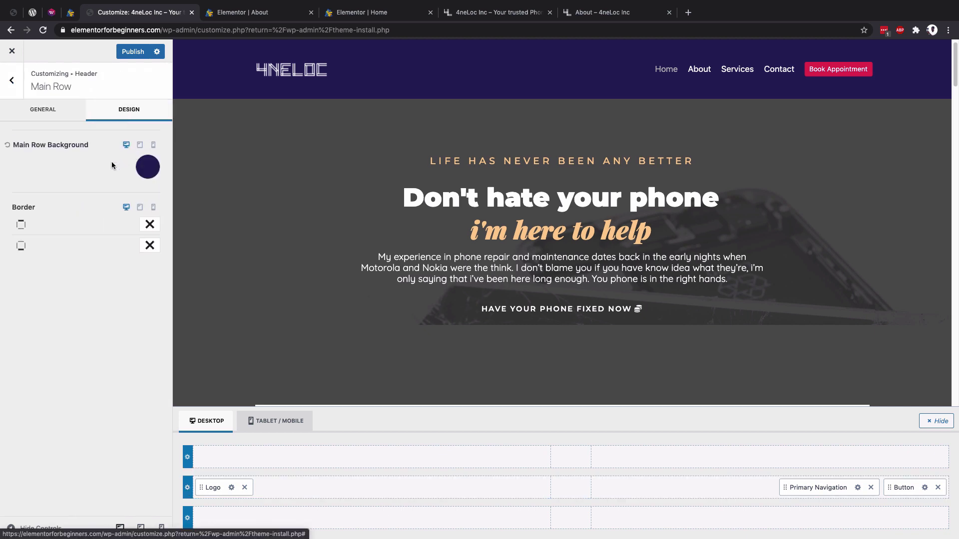
click(144, 168)
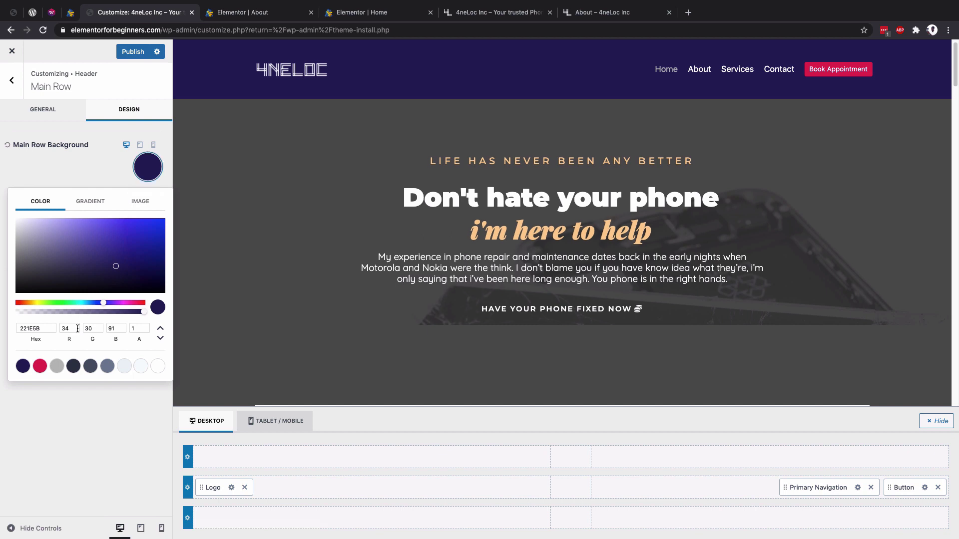
click(40, 368)
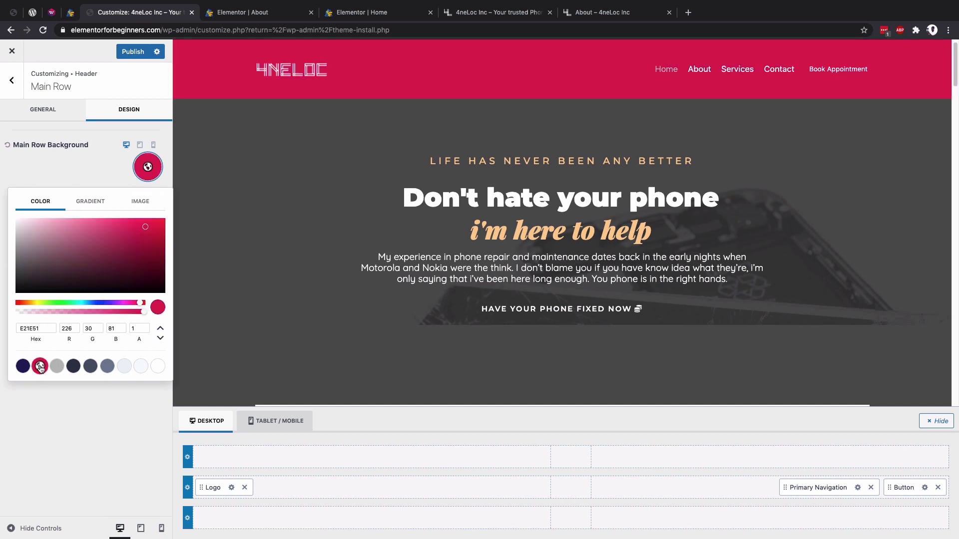
click(57, 367)
click(73, 366)
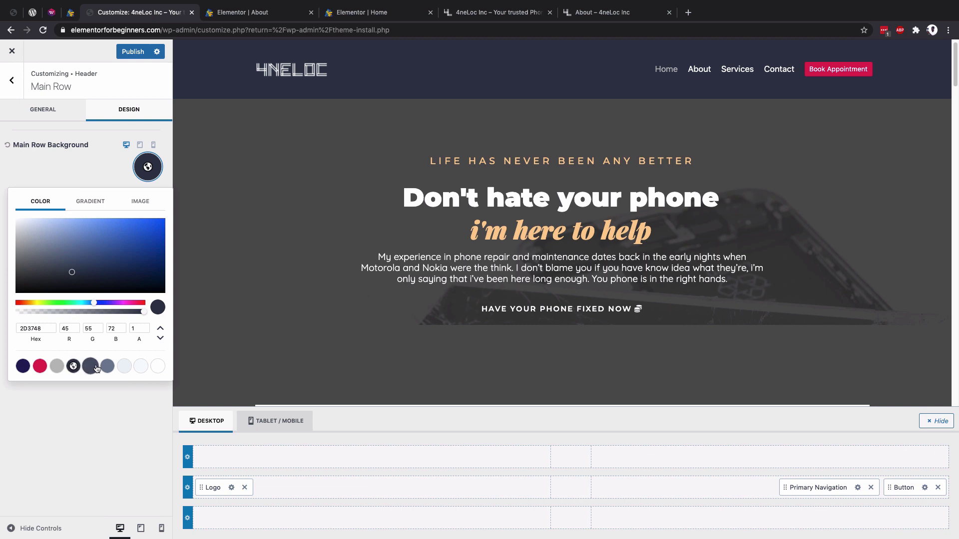
click(90, 367)
click(133, 52)
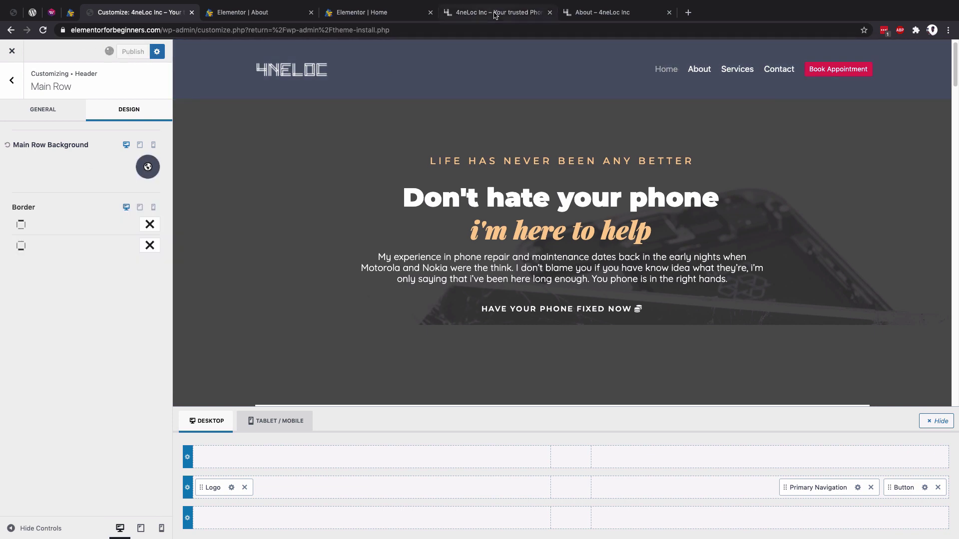
- Check the header's background color and sticky behavior on the live About and Contact pages
click(599, 12)
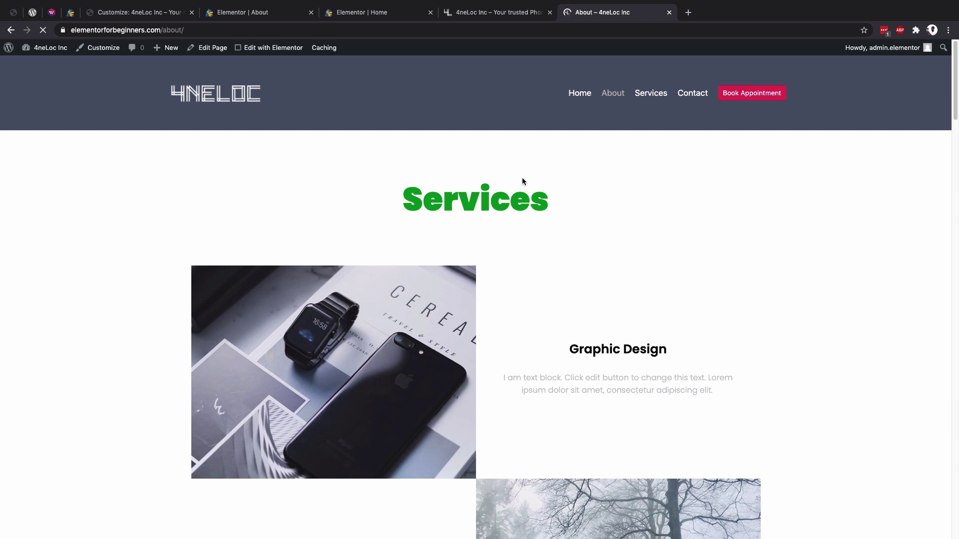
scroll(301, 199, down, 10)
scroll(301, 199, up, 10)
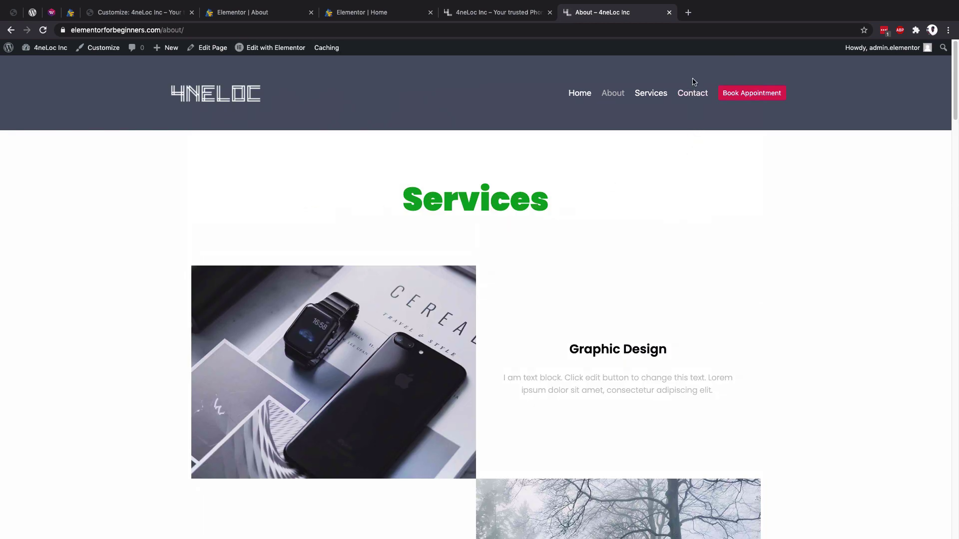
click(692, 94)
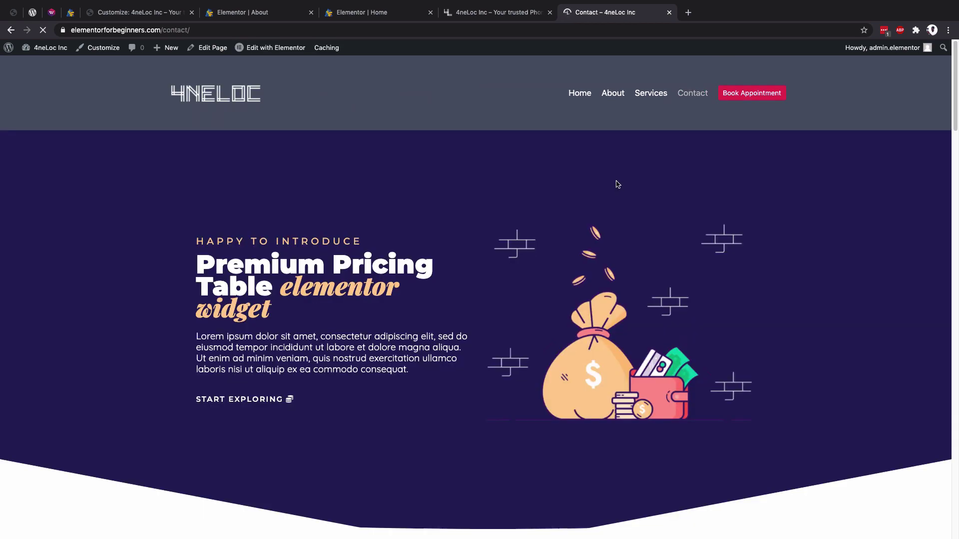
scroll(610, 140, down, 12)
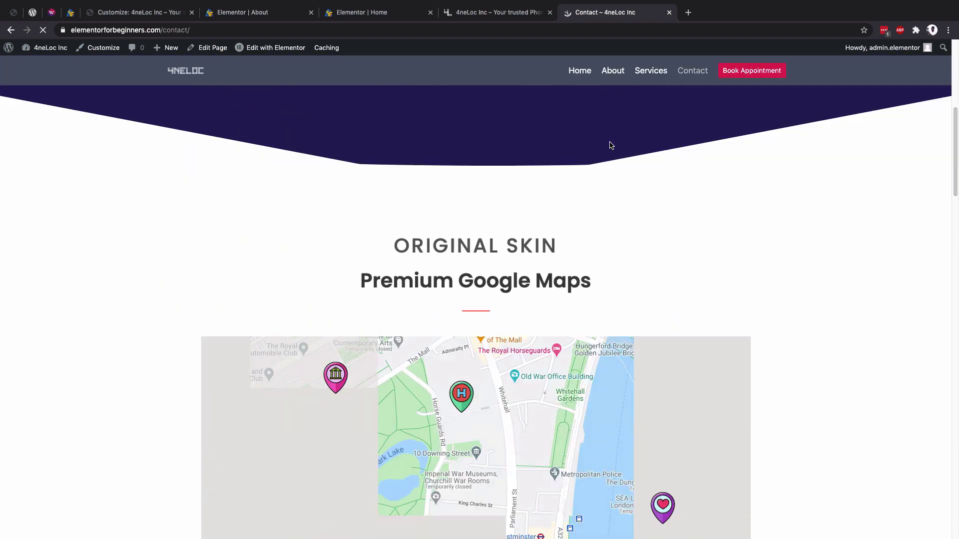
scroll(611, 145, up, 6)
scroll(610, 145, down, 2)
scroll(611, 145, up, 7)
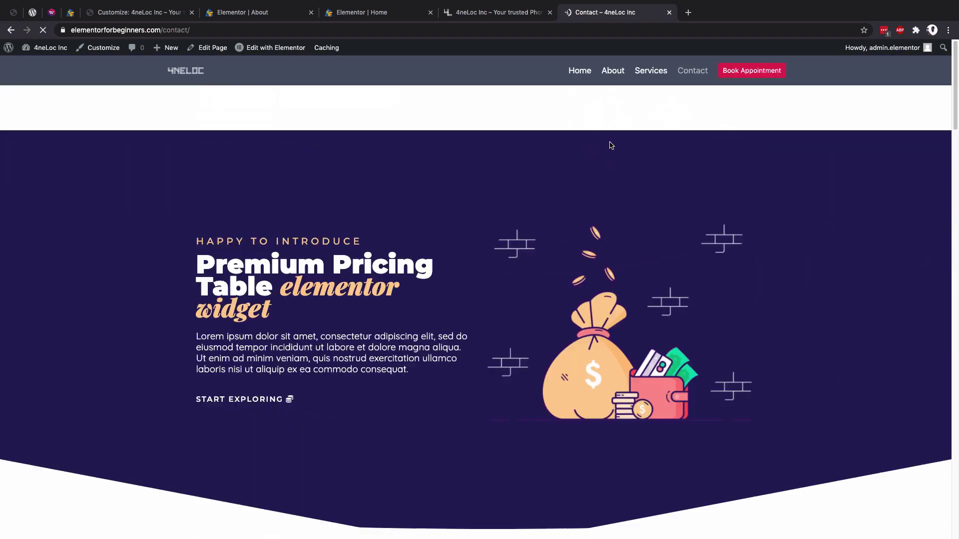
scroll(610, 145, down, 12)
scroll(609, 145, down, 3)
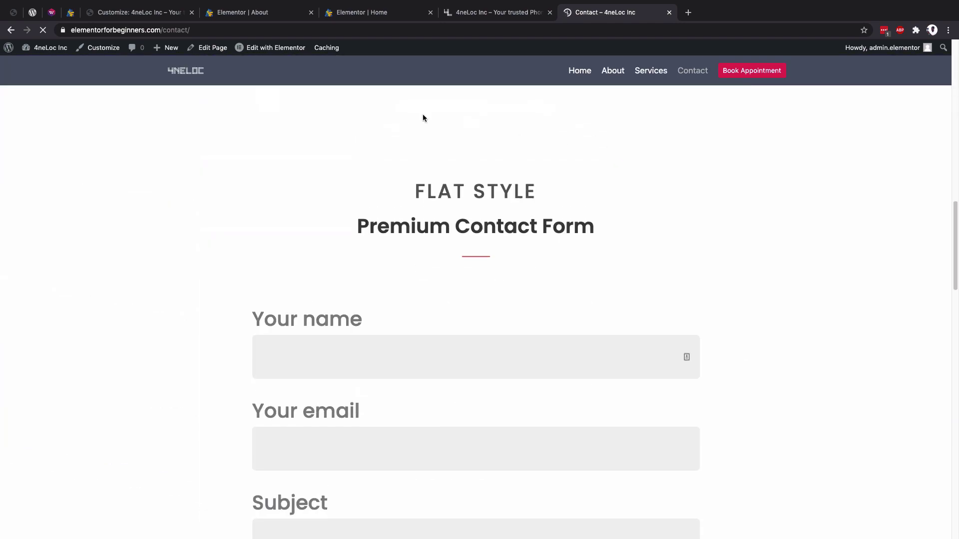
- Return to the Customizer, set the Main Row Background to the dark blue palette color 221E5B, and publish
click(109, 13)
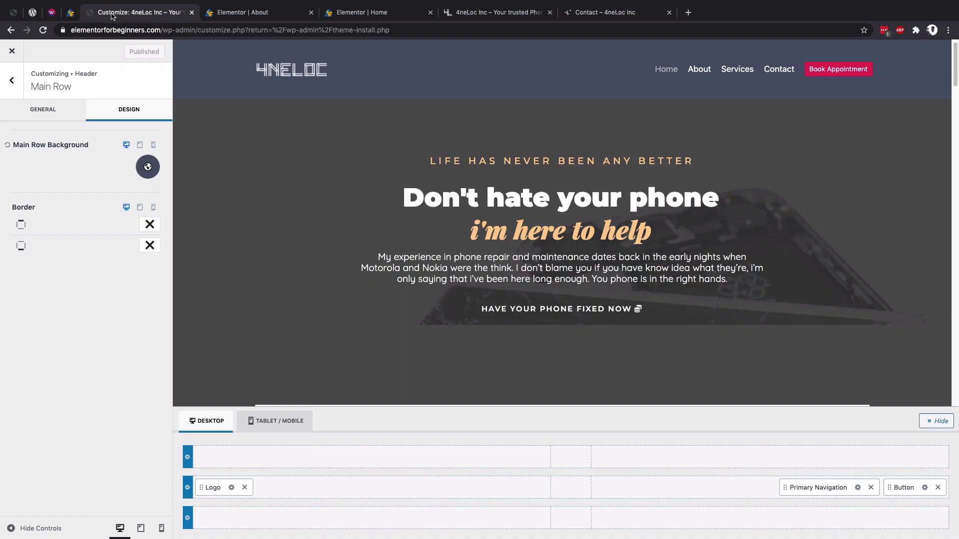
click(147, 166)
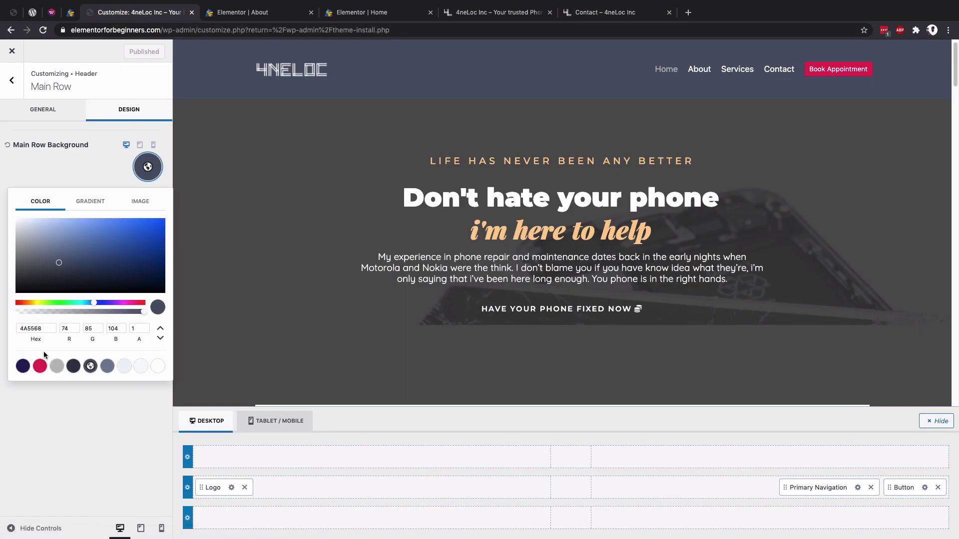
click(23, 366)
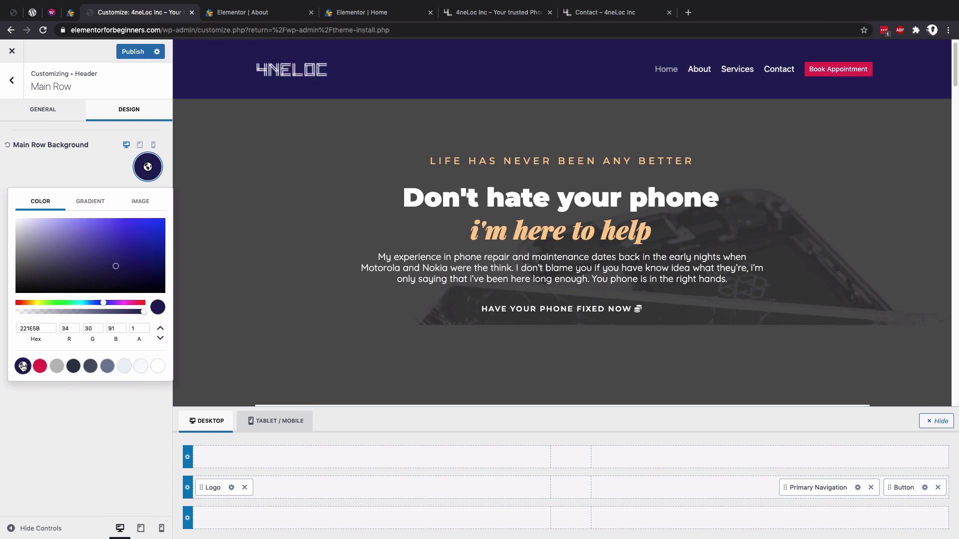
click(95, 104)
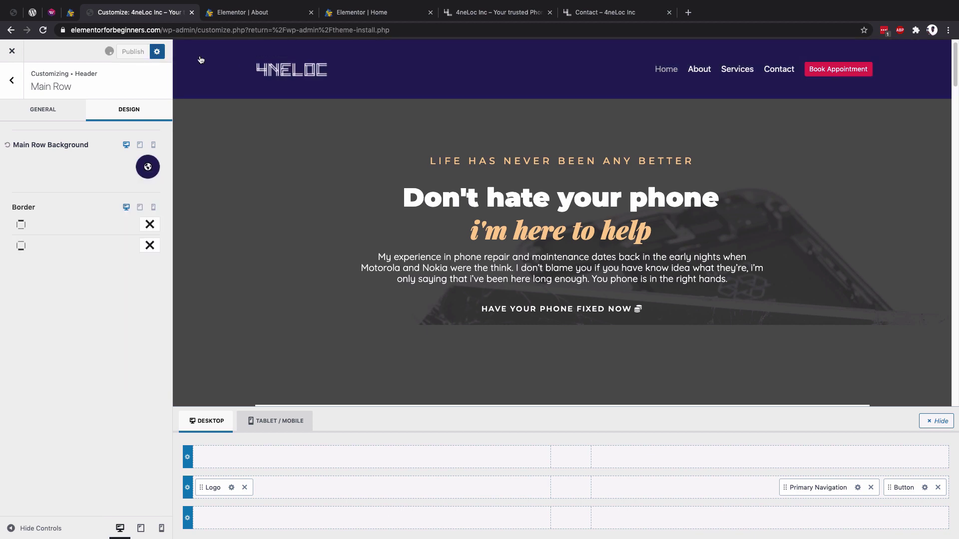
- Preview the header's Main Row Background for the tablet and mobile views
click(141, 146)
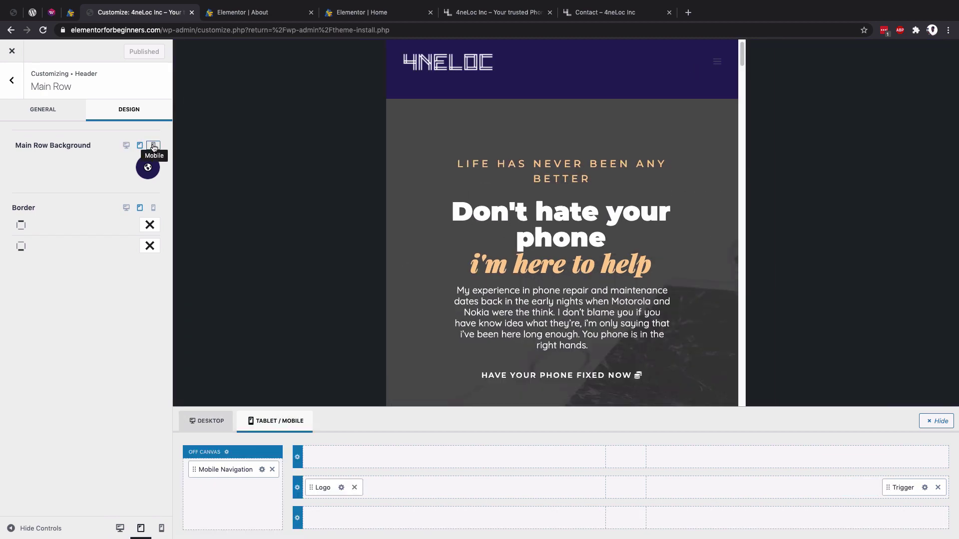
click(153, 146)
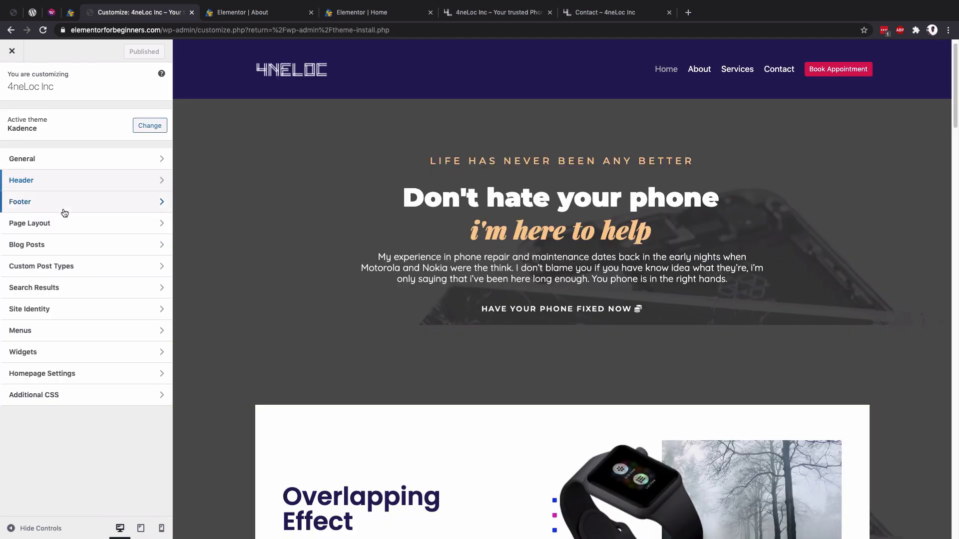
- Open the Design settings of the footer's bottom row
click(64, 206)
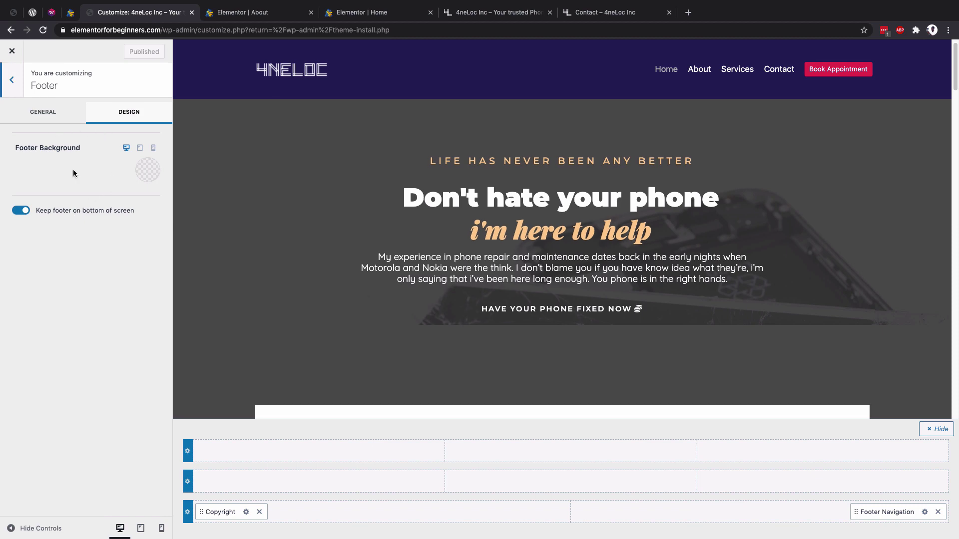
scroll(545, 383, down, 20)
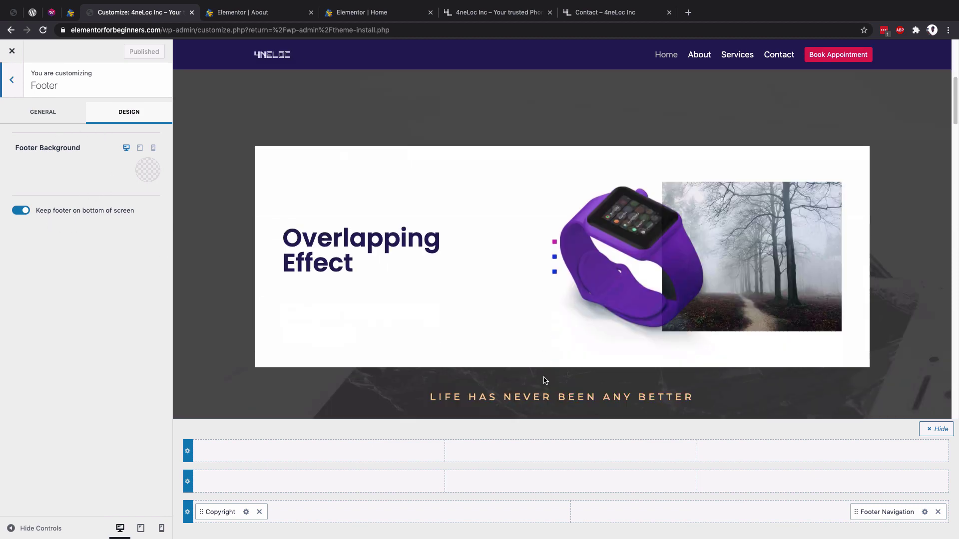
scroll(543, 376, down, 10)
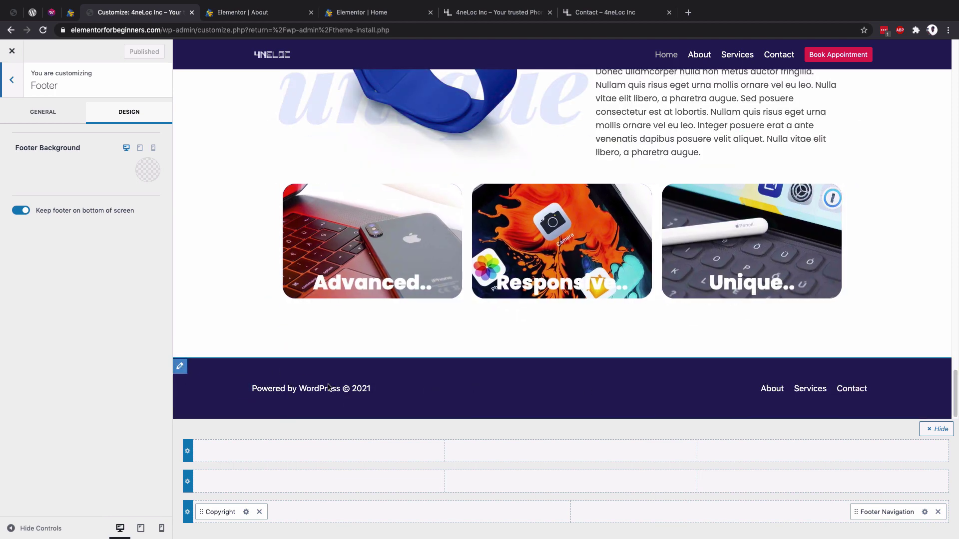
click(179, 367)
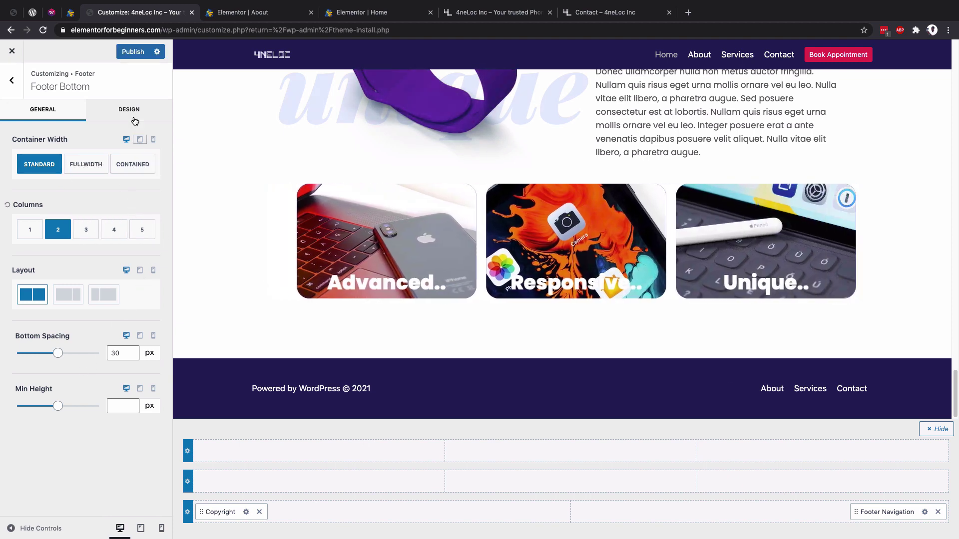
click(135, 120)
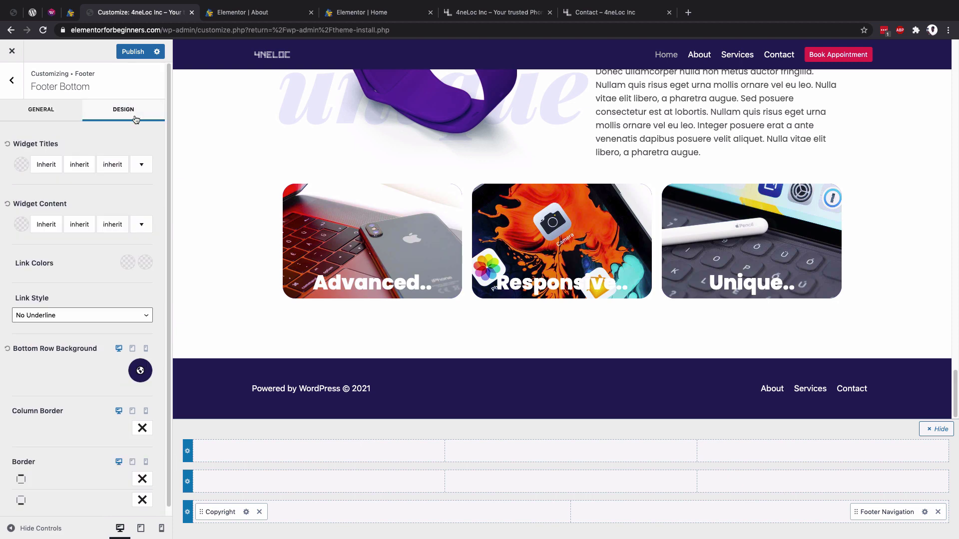
- Try the gray palette color BABBBB as the Bottom Row Background, restore the dark blue palette color 221E5B, and publish
click(139, 367)
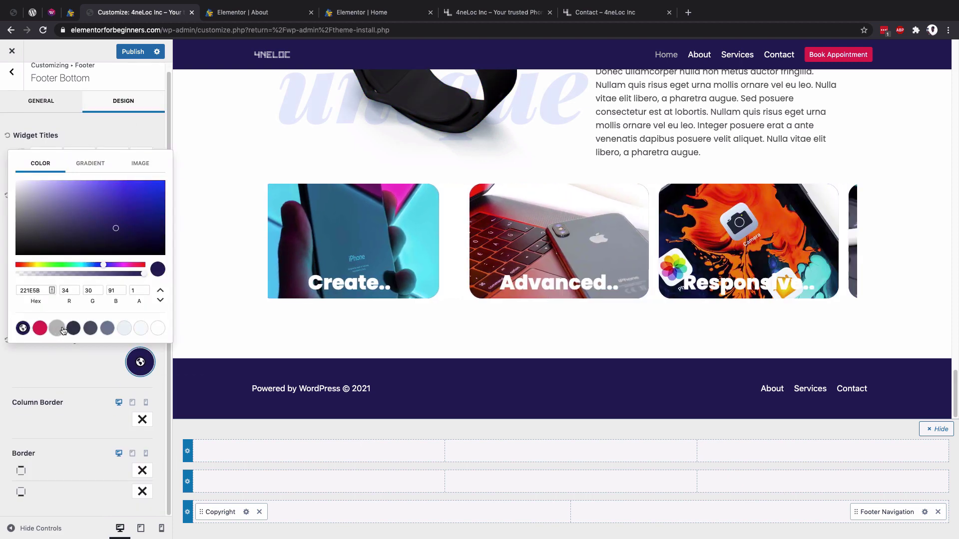
click(57, 328)
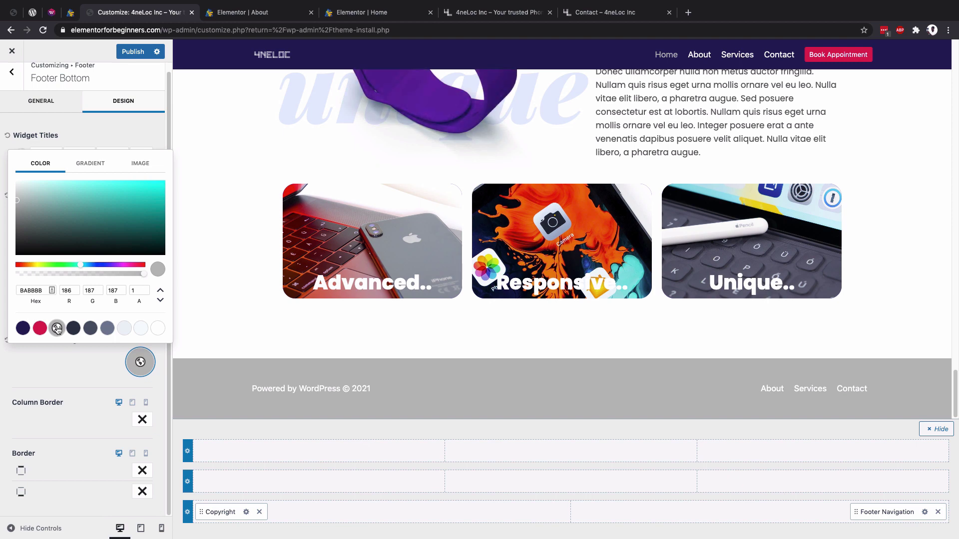
click(23, 328)
click(55, 358)
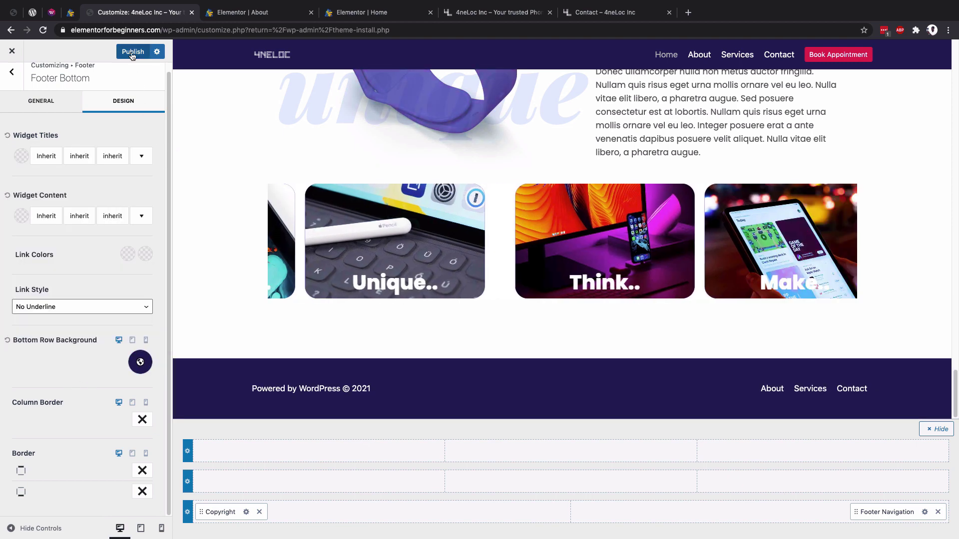
click(133, 52)
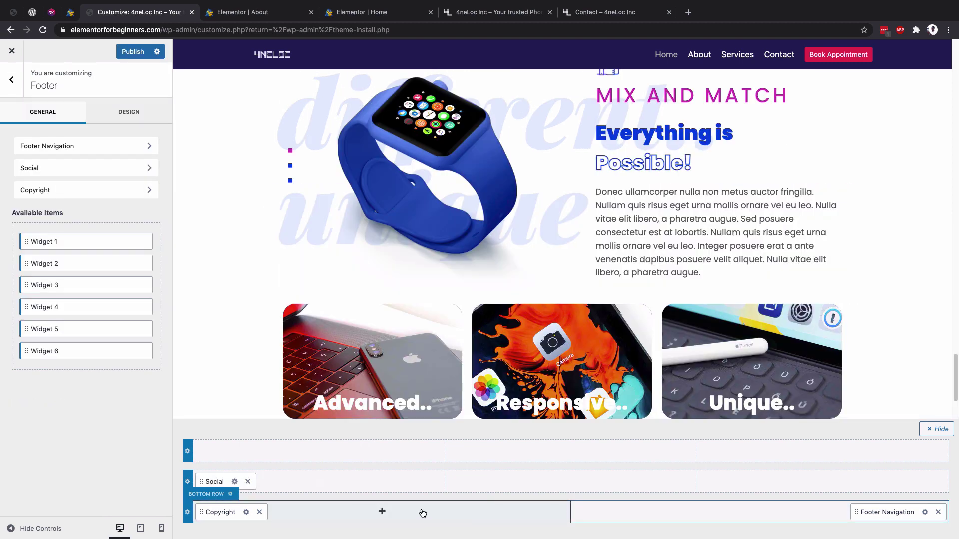
- Add Widget 1 beside Copyright in the footer's bottom row and browse the widget types available for it
click(423, 514)
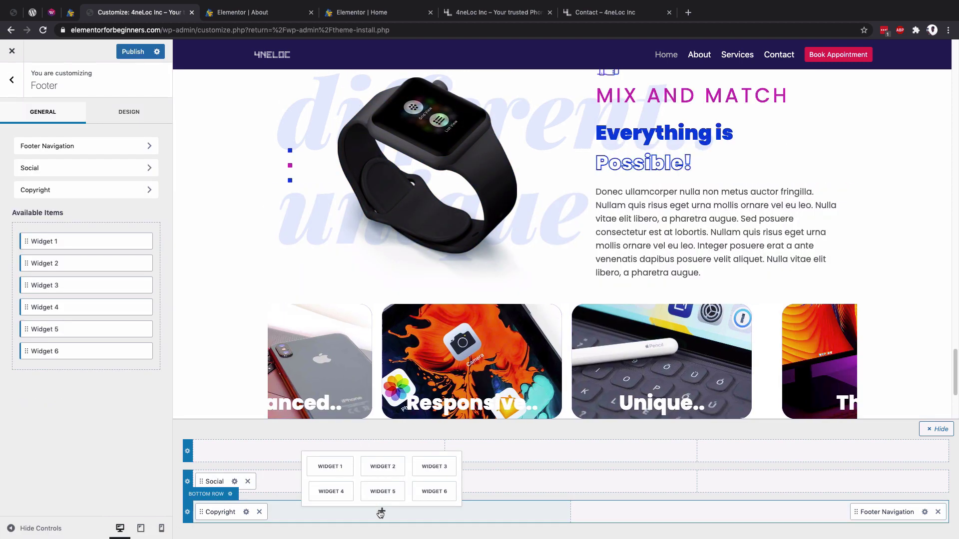
click(332, 465)
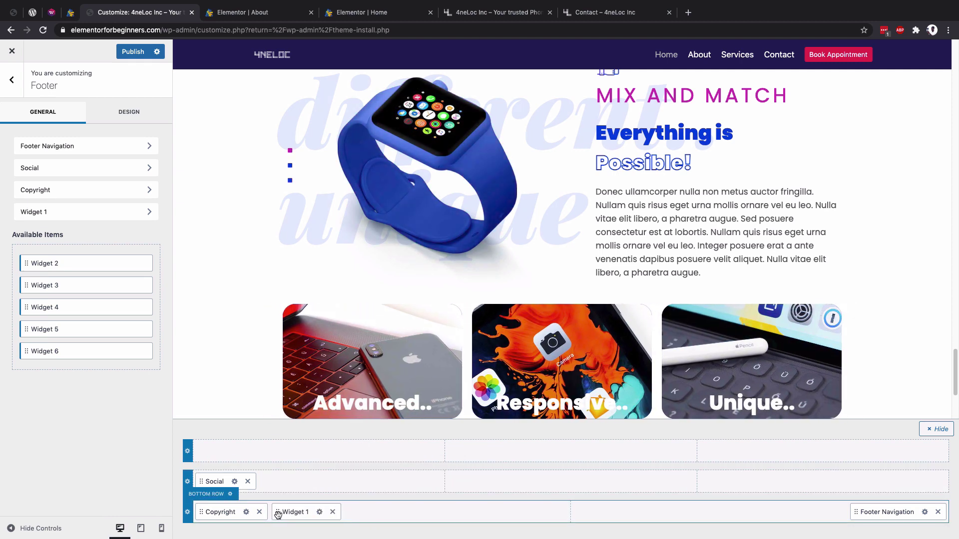
click(319, 513)
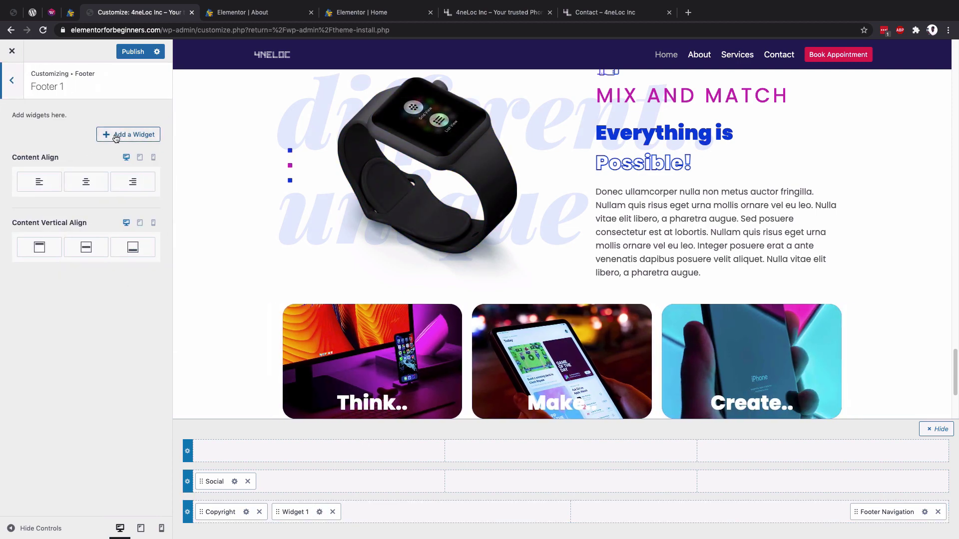
click(116, 139)
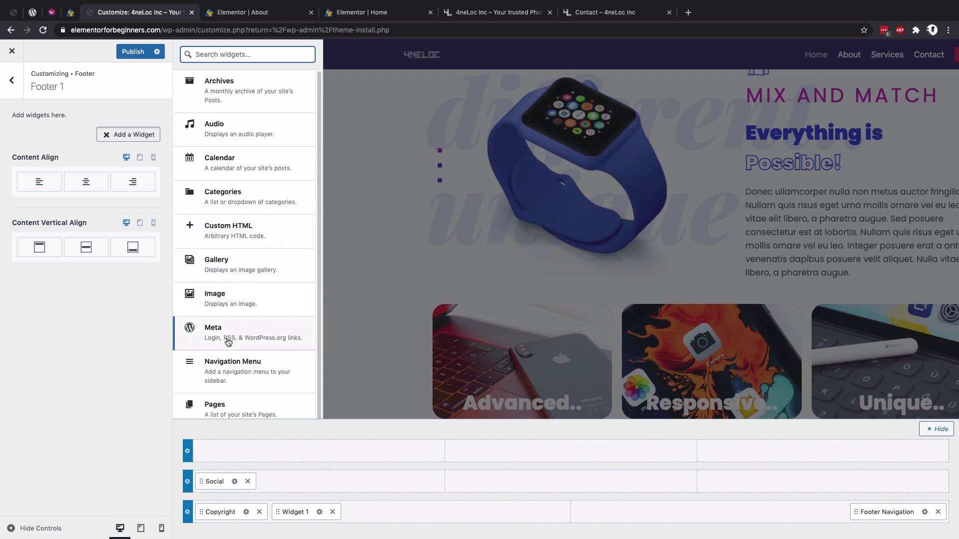
scroll(250, 365, down, 3)
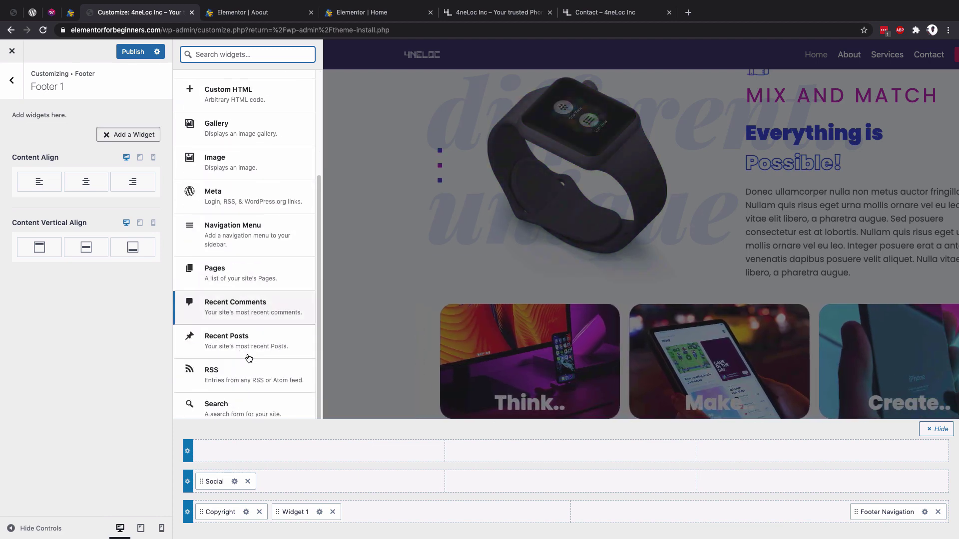
- Close the widget list and try the middle, top and bottom Content Vertical Align options for Widget 1
click(74, 332)
click(85, 247)
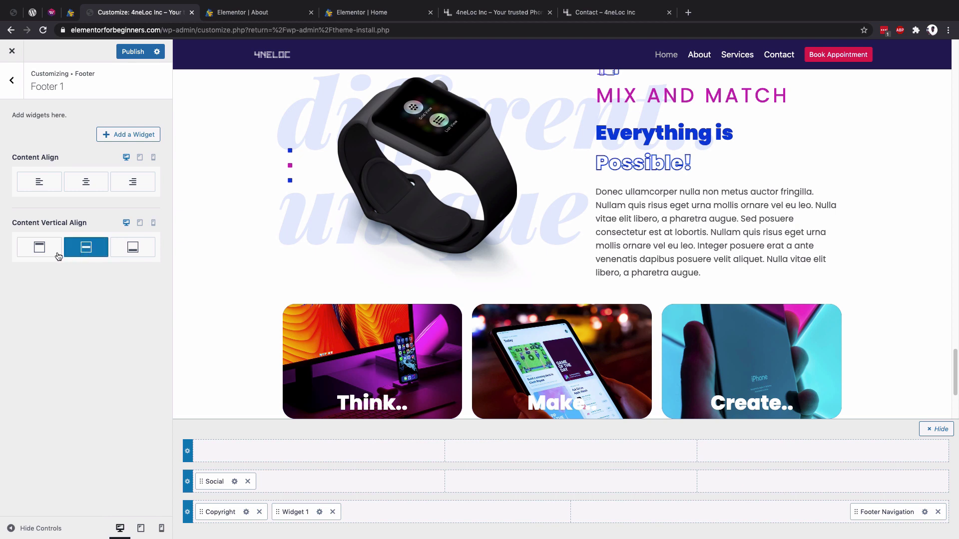
click(40, 251)
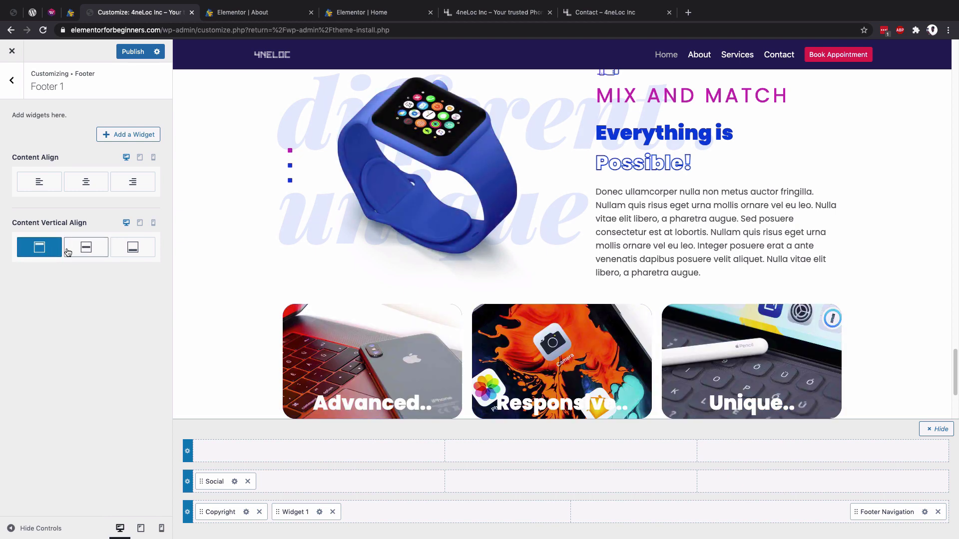
click(83, 249)
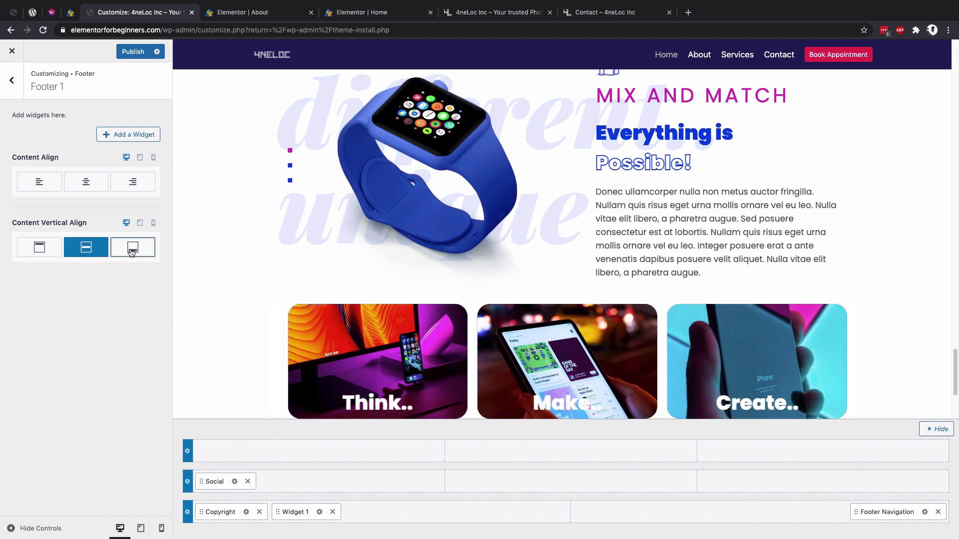
click(136, 251)
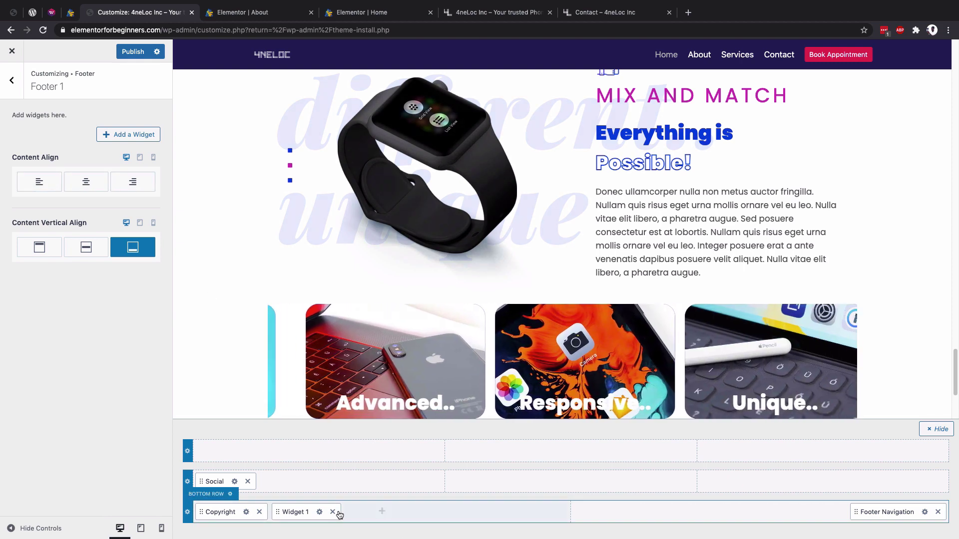
- Remove Widget 1 from the footer's bottom row and Social from its middle row
click(333, 512)
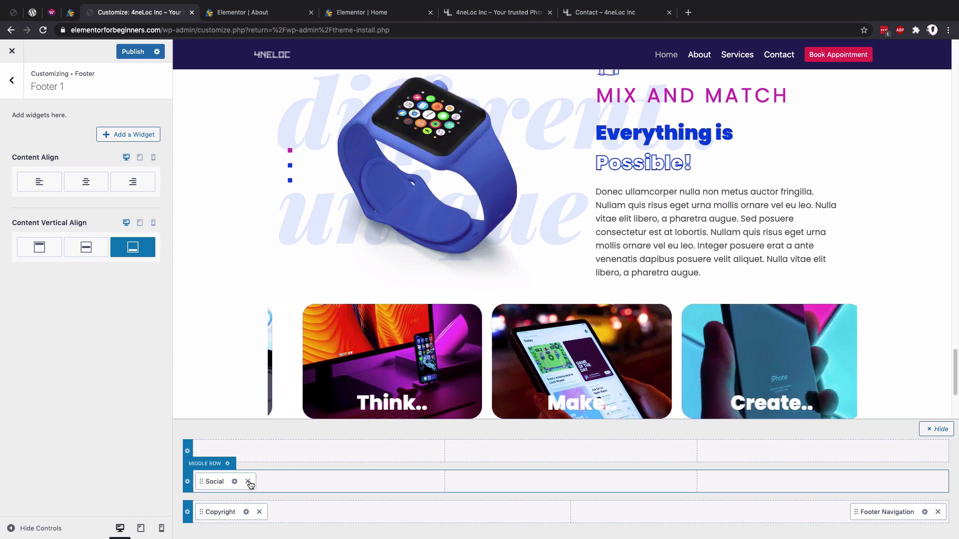
click(248, 482)
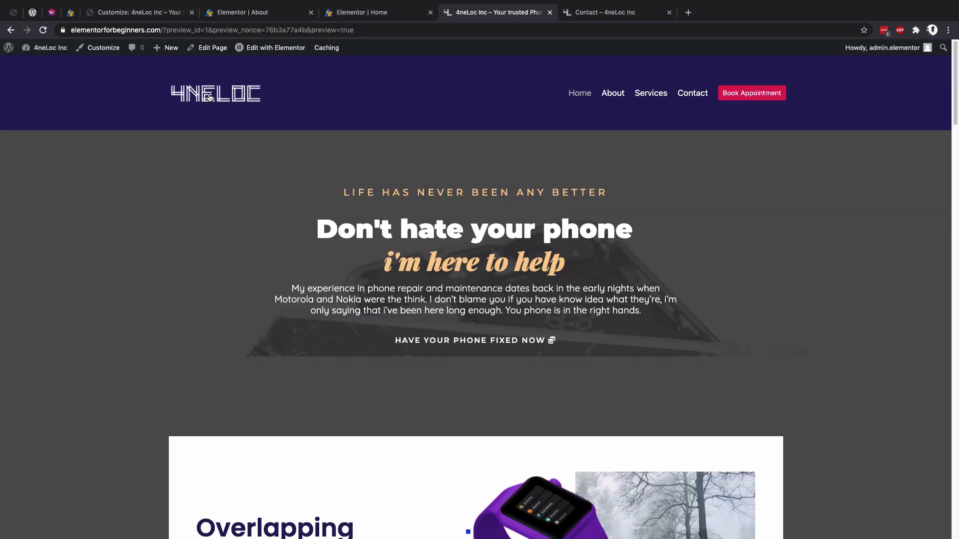
- Check the sticky header and page content on the live Home page, and open the Services page
click(211, 95)
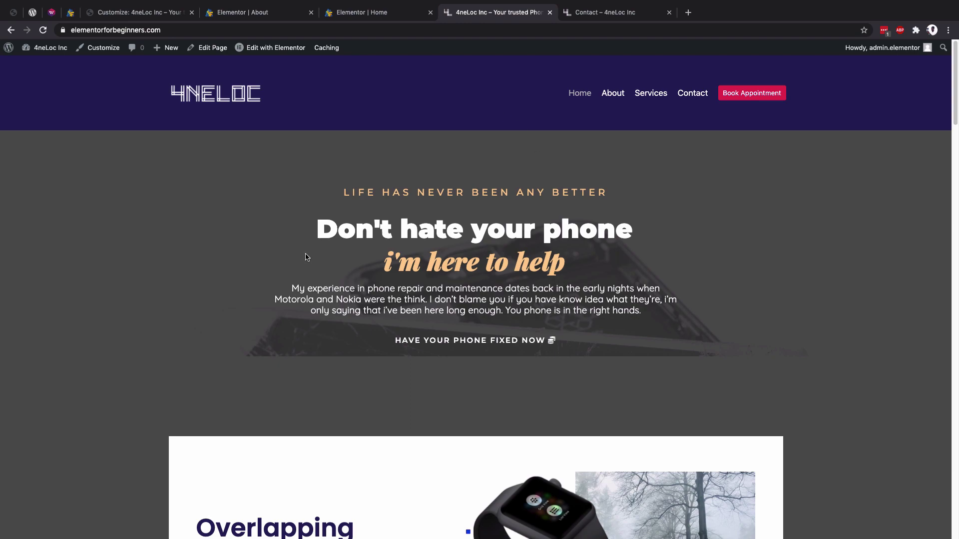
scroll(310, 262, down, 15)
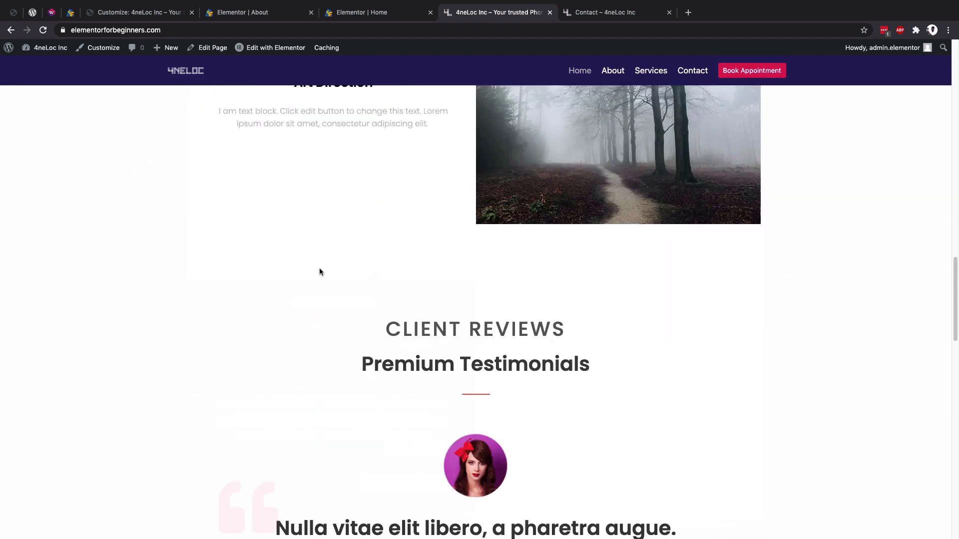
scroll(319, 271, down, 10)
scroll(321, 261, down, 3)
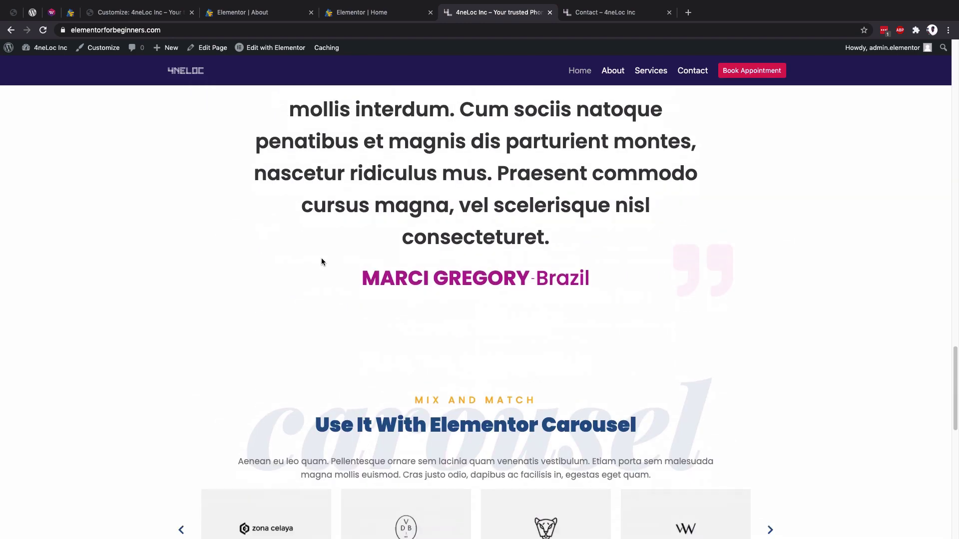
scroll(510, 263, up, 6)
scroll(508, 262, up, 15)
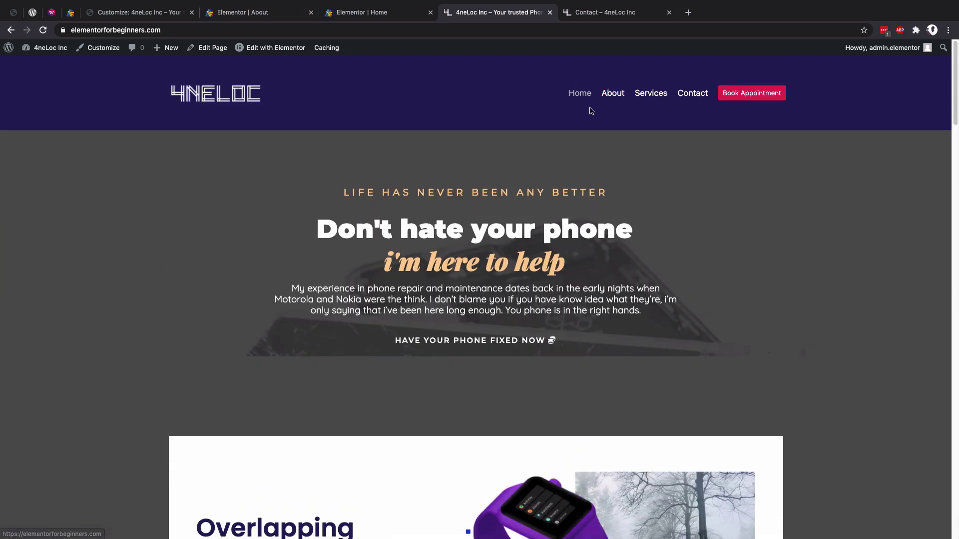
click(656, 96)
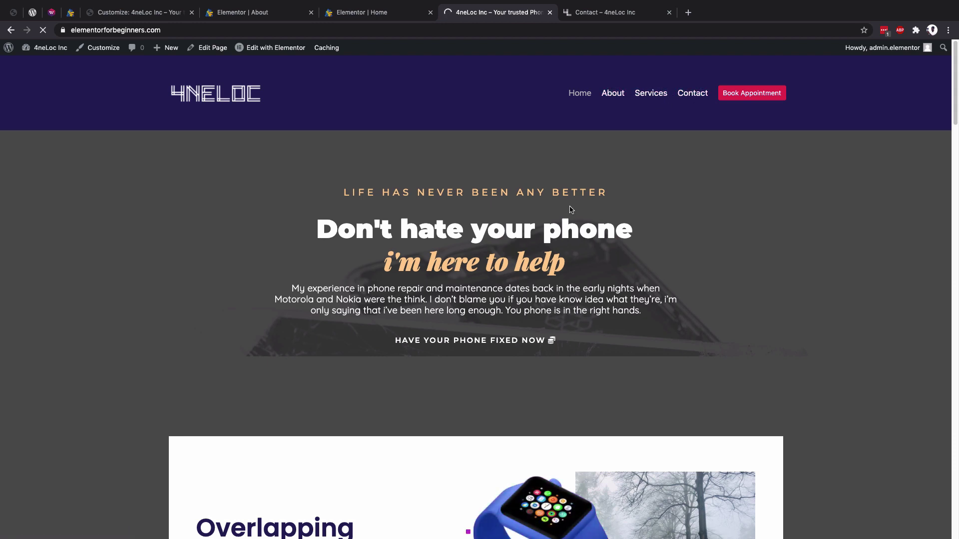